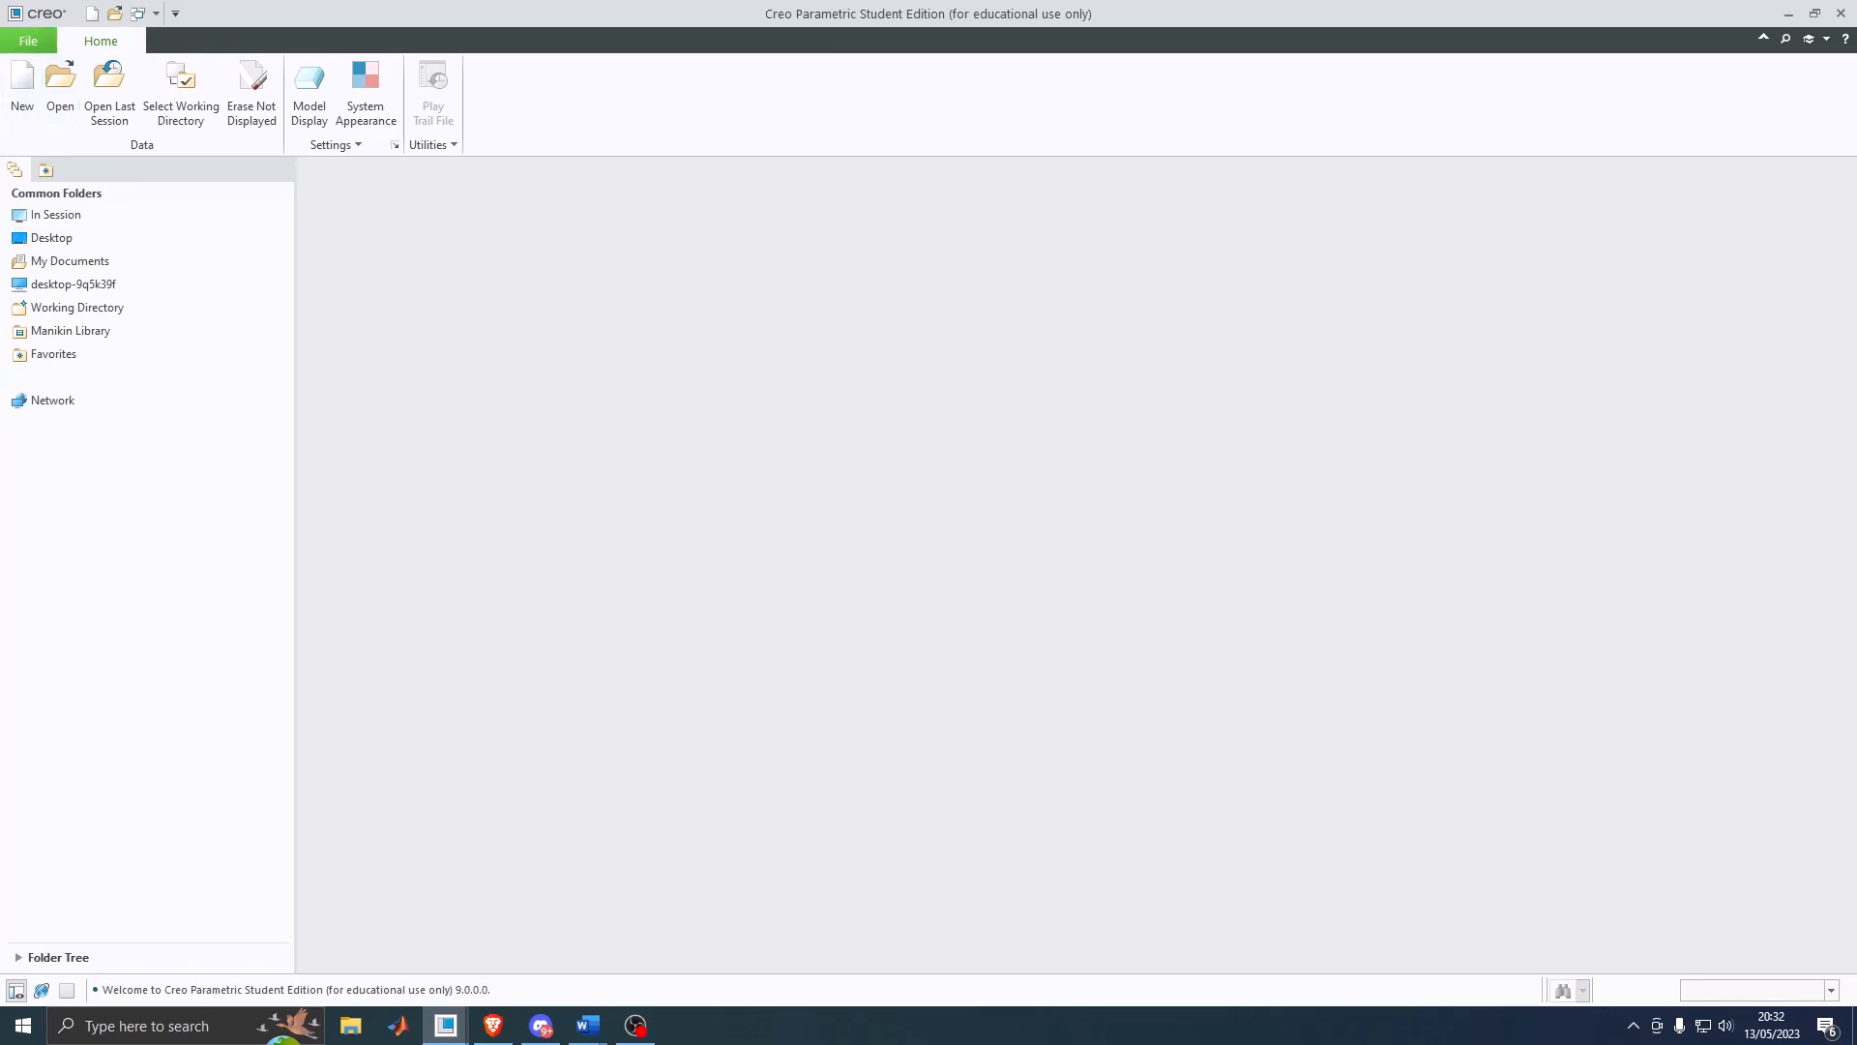
# Step: Create a new drawing file named ABC001
pyautogui.click(21, 89)
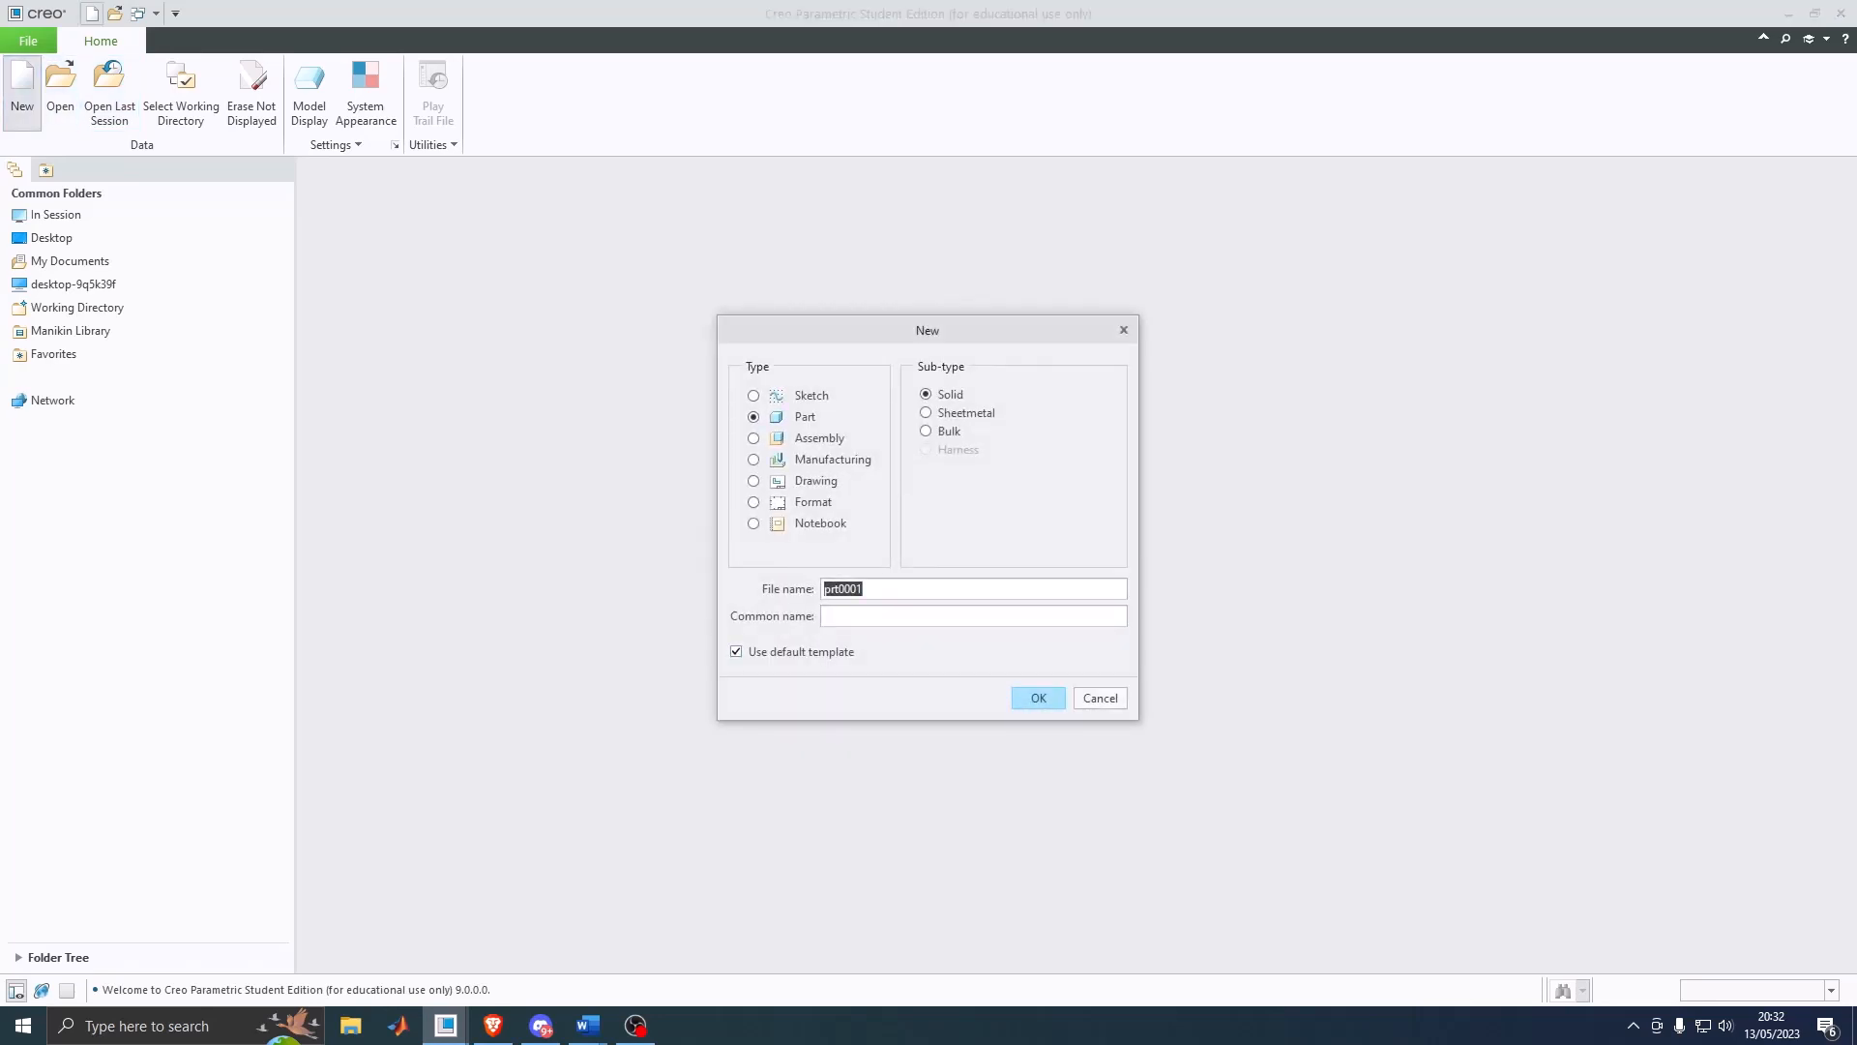
pyautogui.click(754, 481)
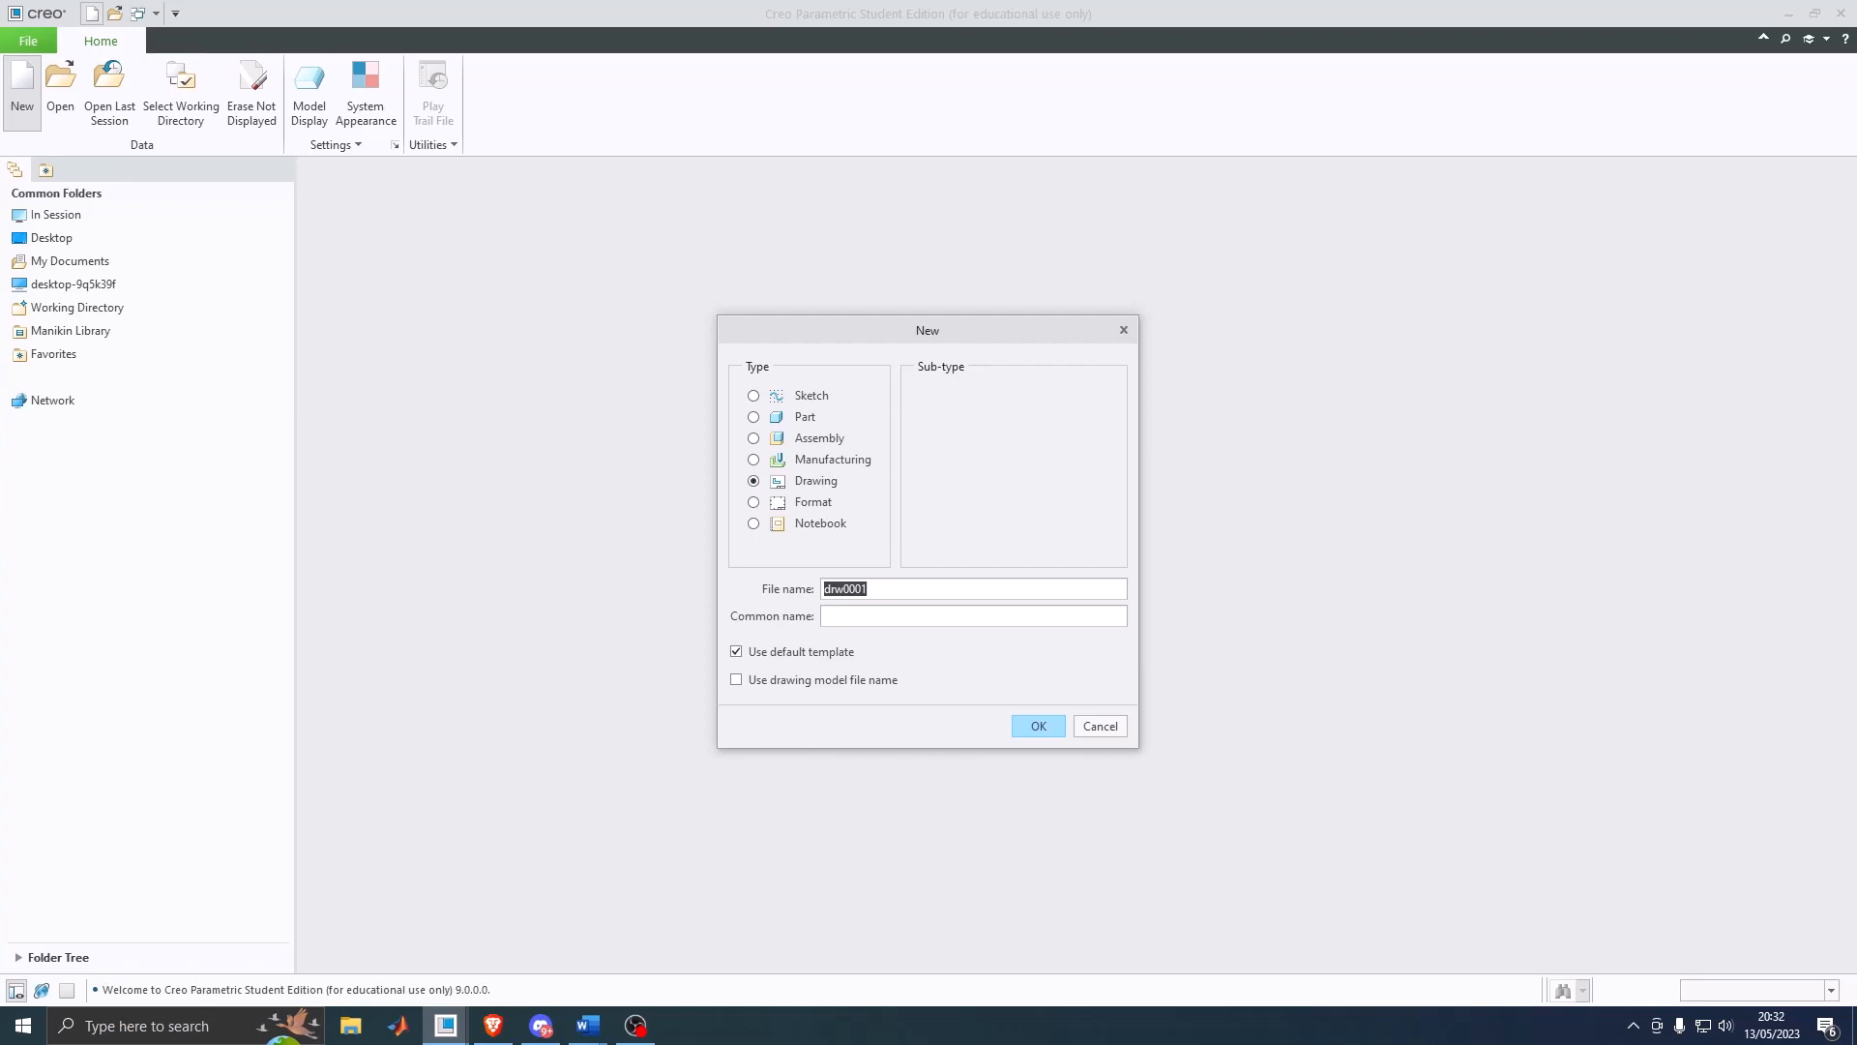
pyautogui.press('BackSpace')
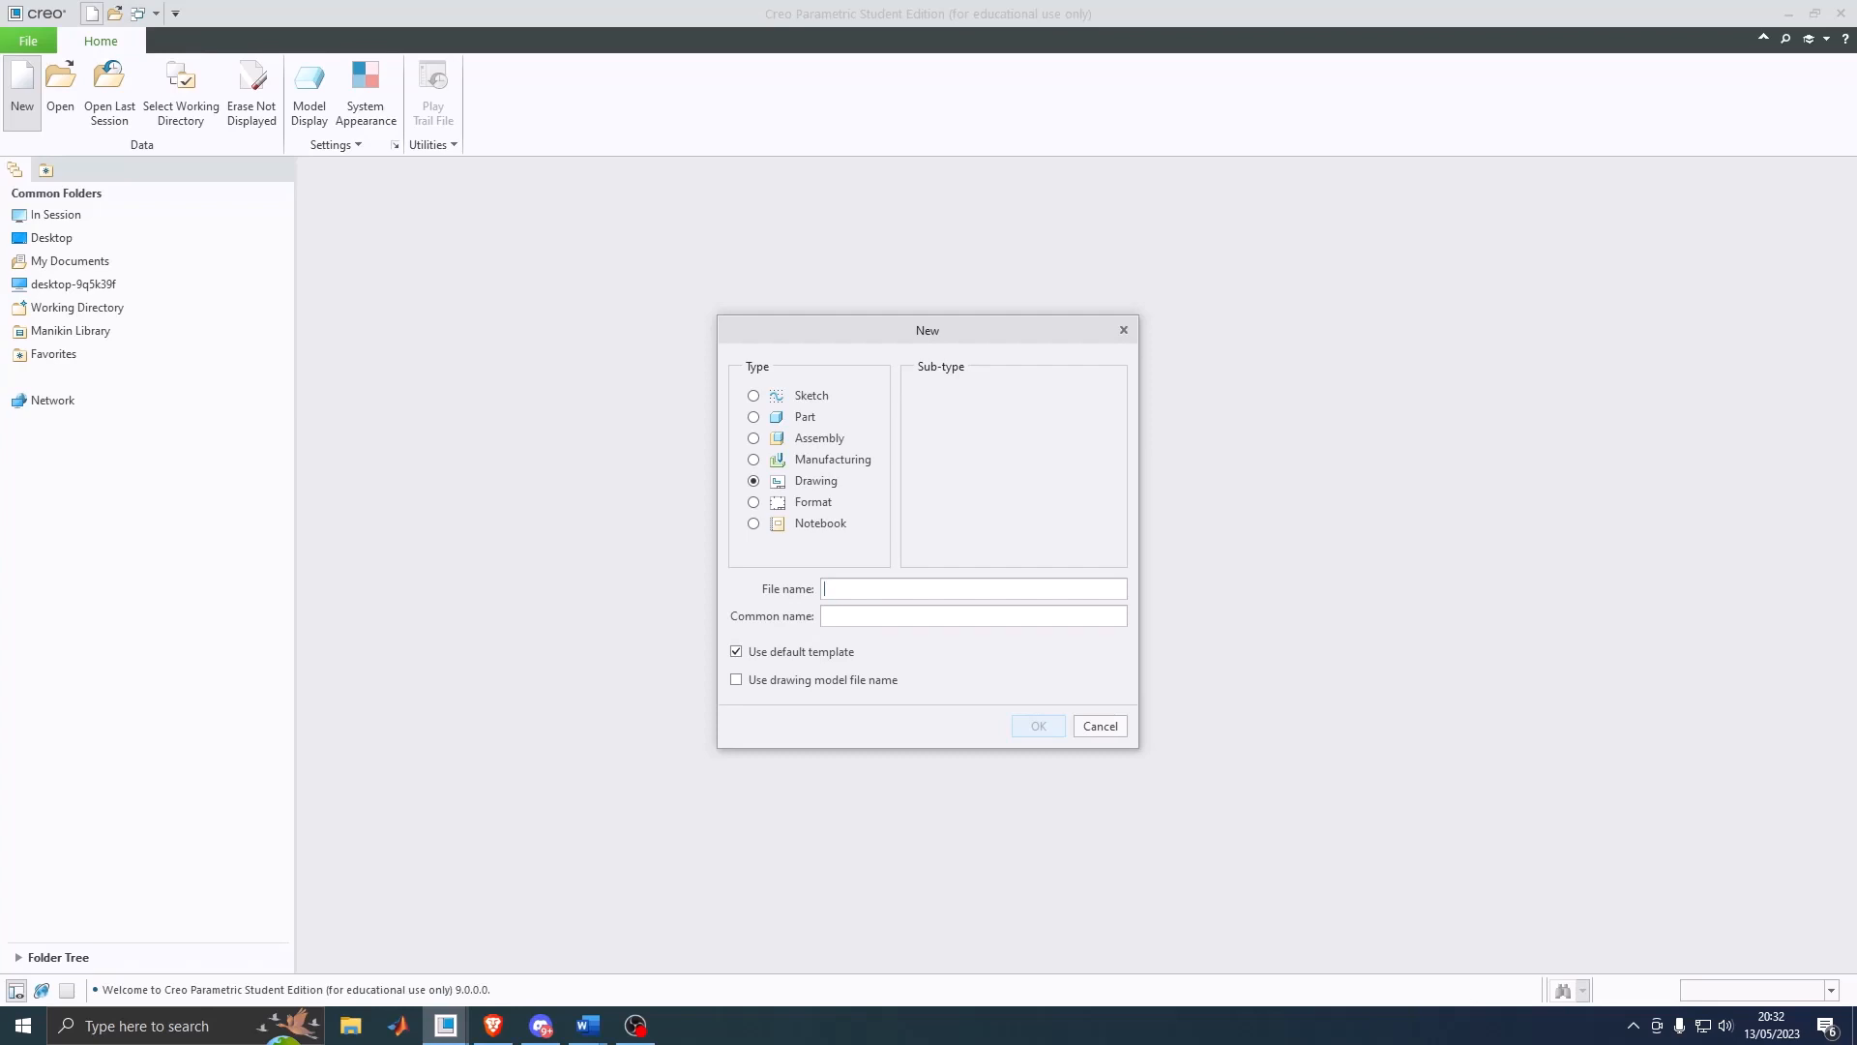
pyautogui.write('ABC001')
pyautogui.press('Return')
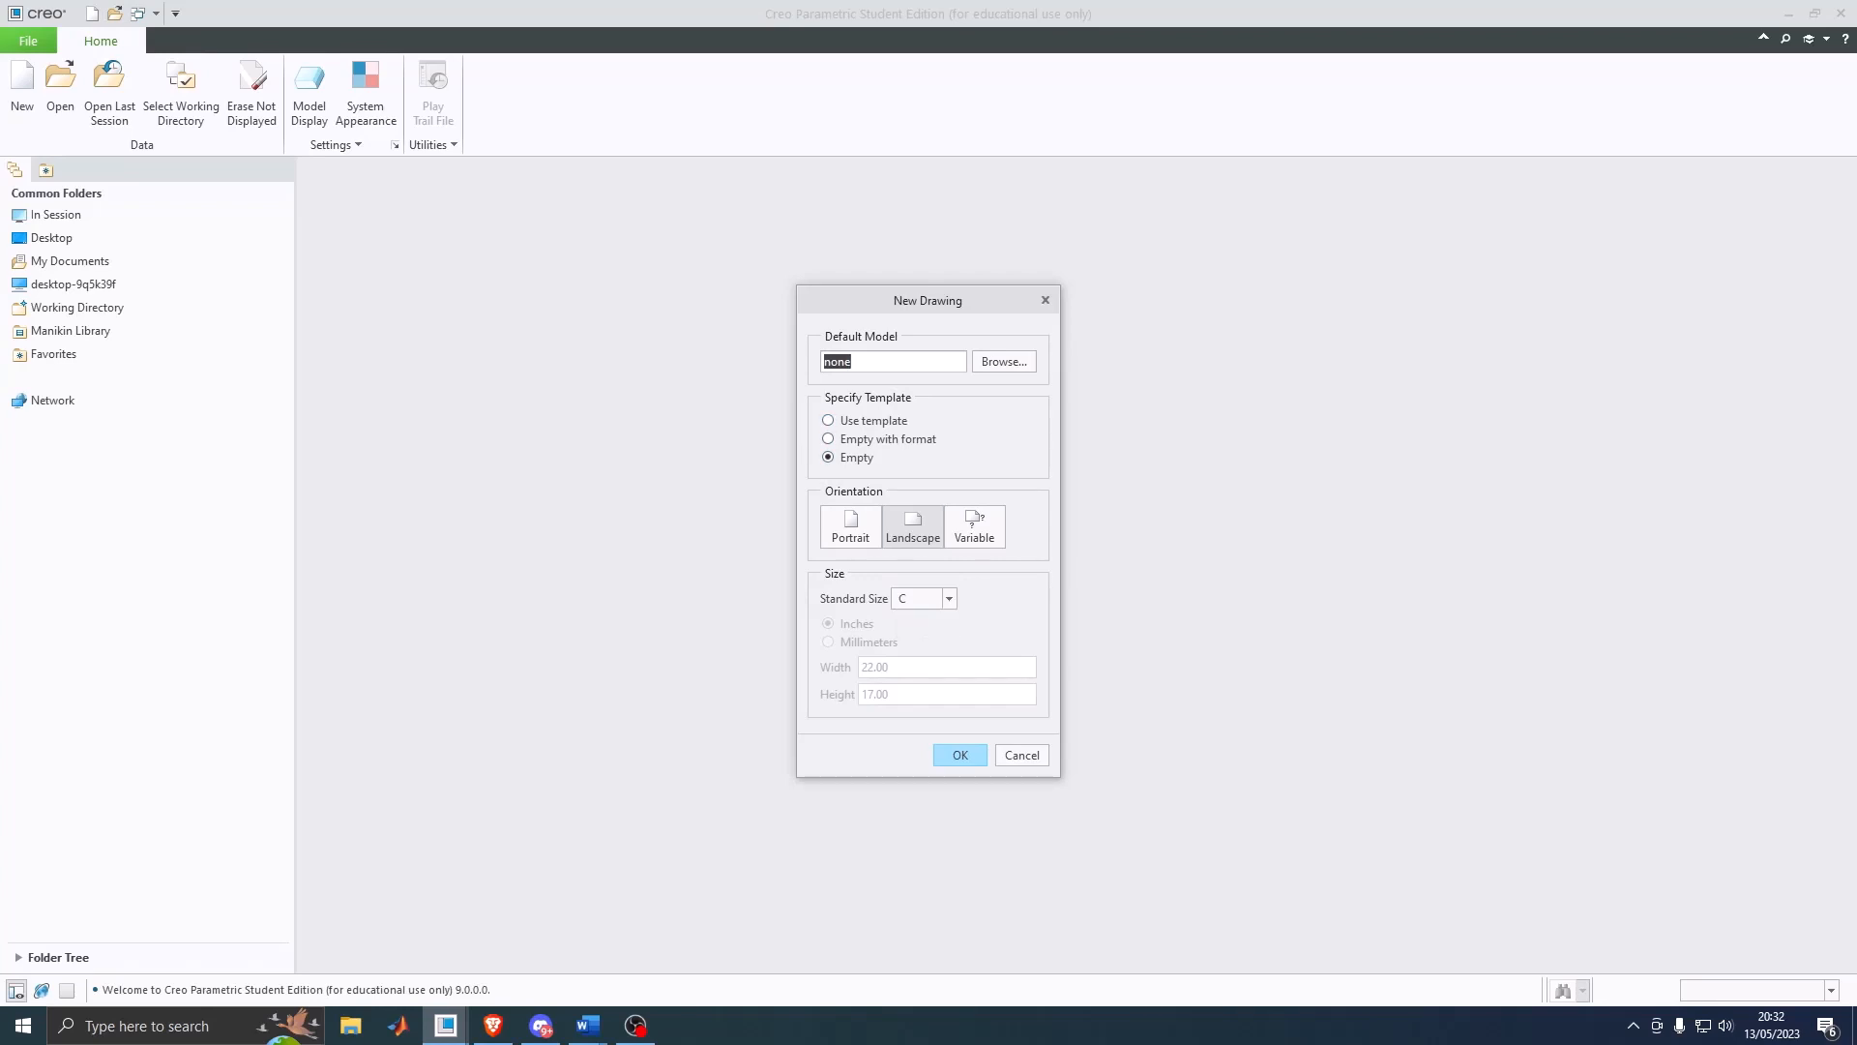
# Step: Set up the new drawing as empty with format, using dmutemp_a3.frm from the Desktop folder
pyautogui.click(828, 439)
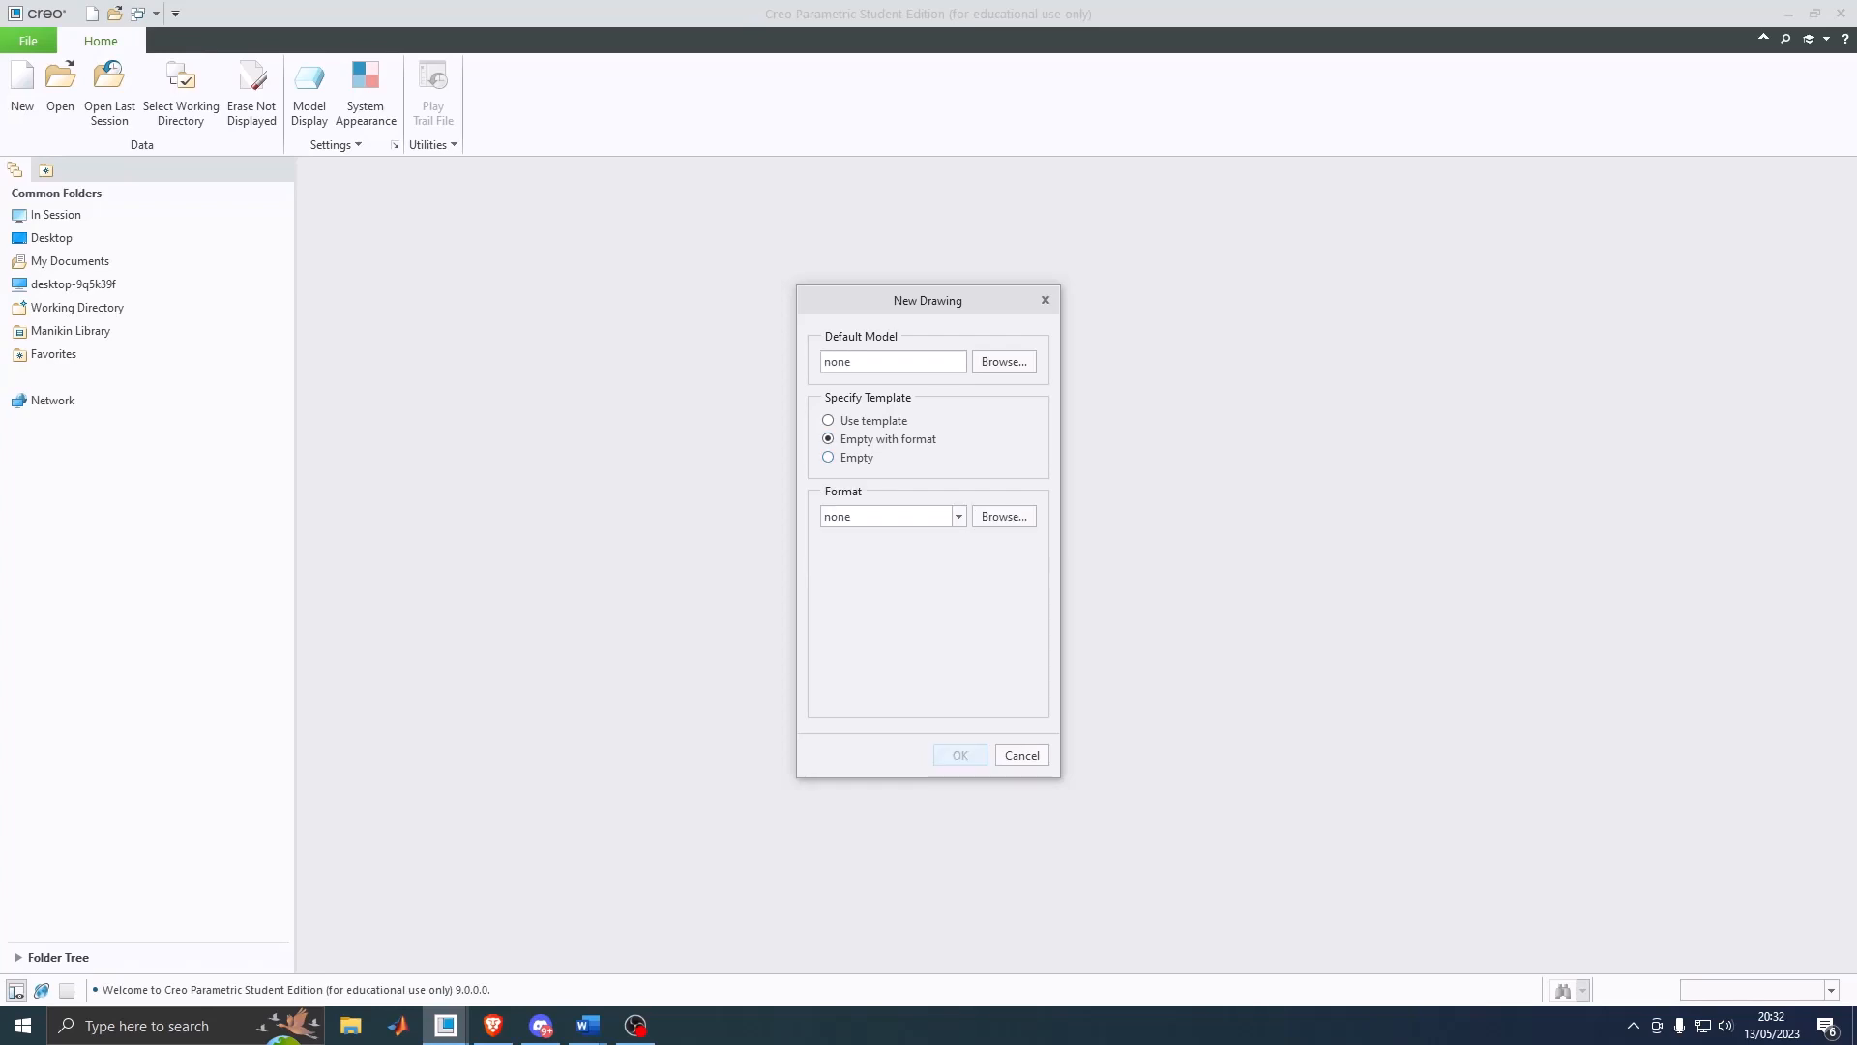
pyautogui.click(1004, 516)
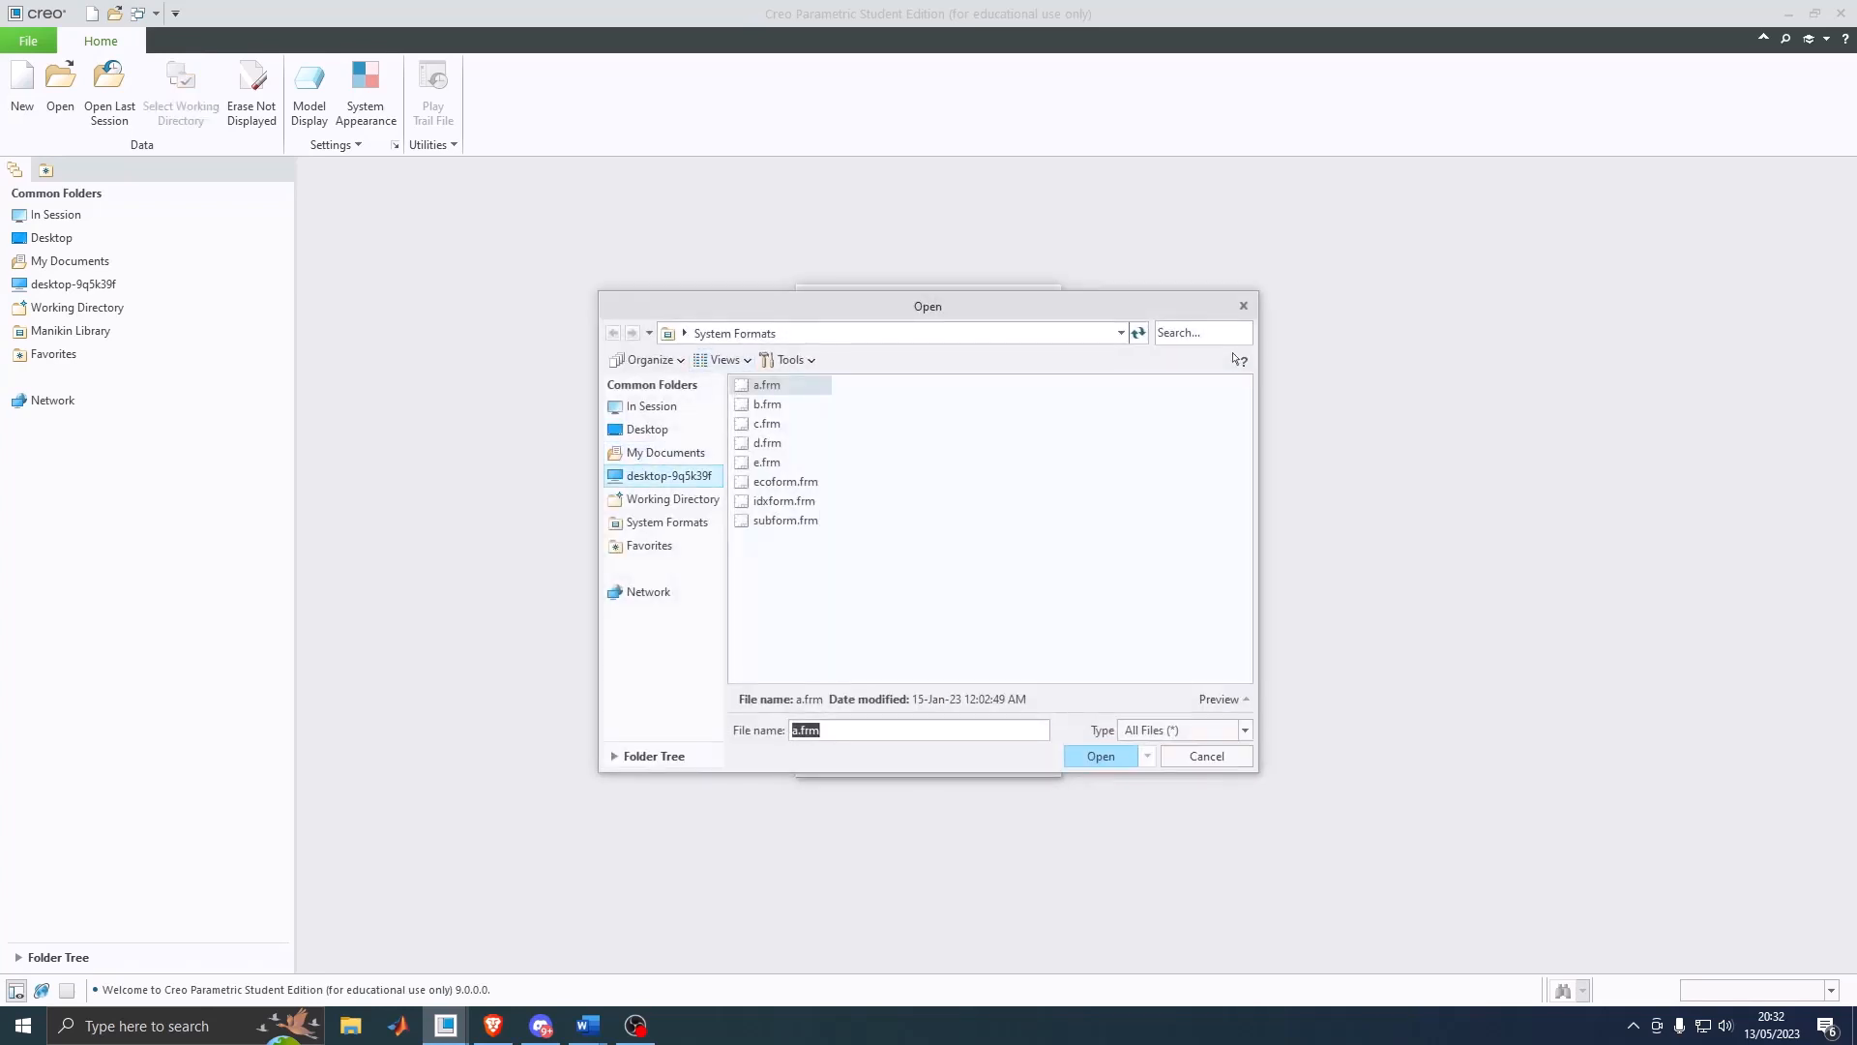
pyautogui.click(647, 428)
pyautogui.click(797, 597)
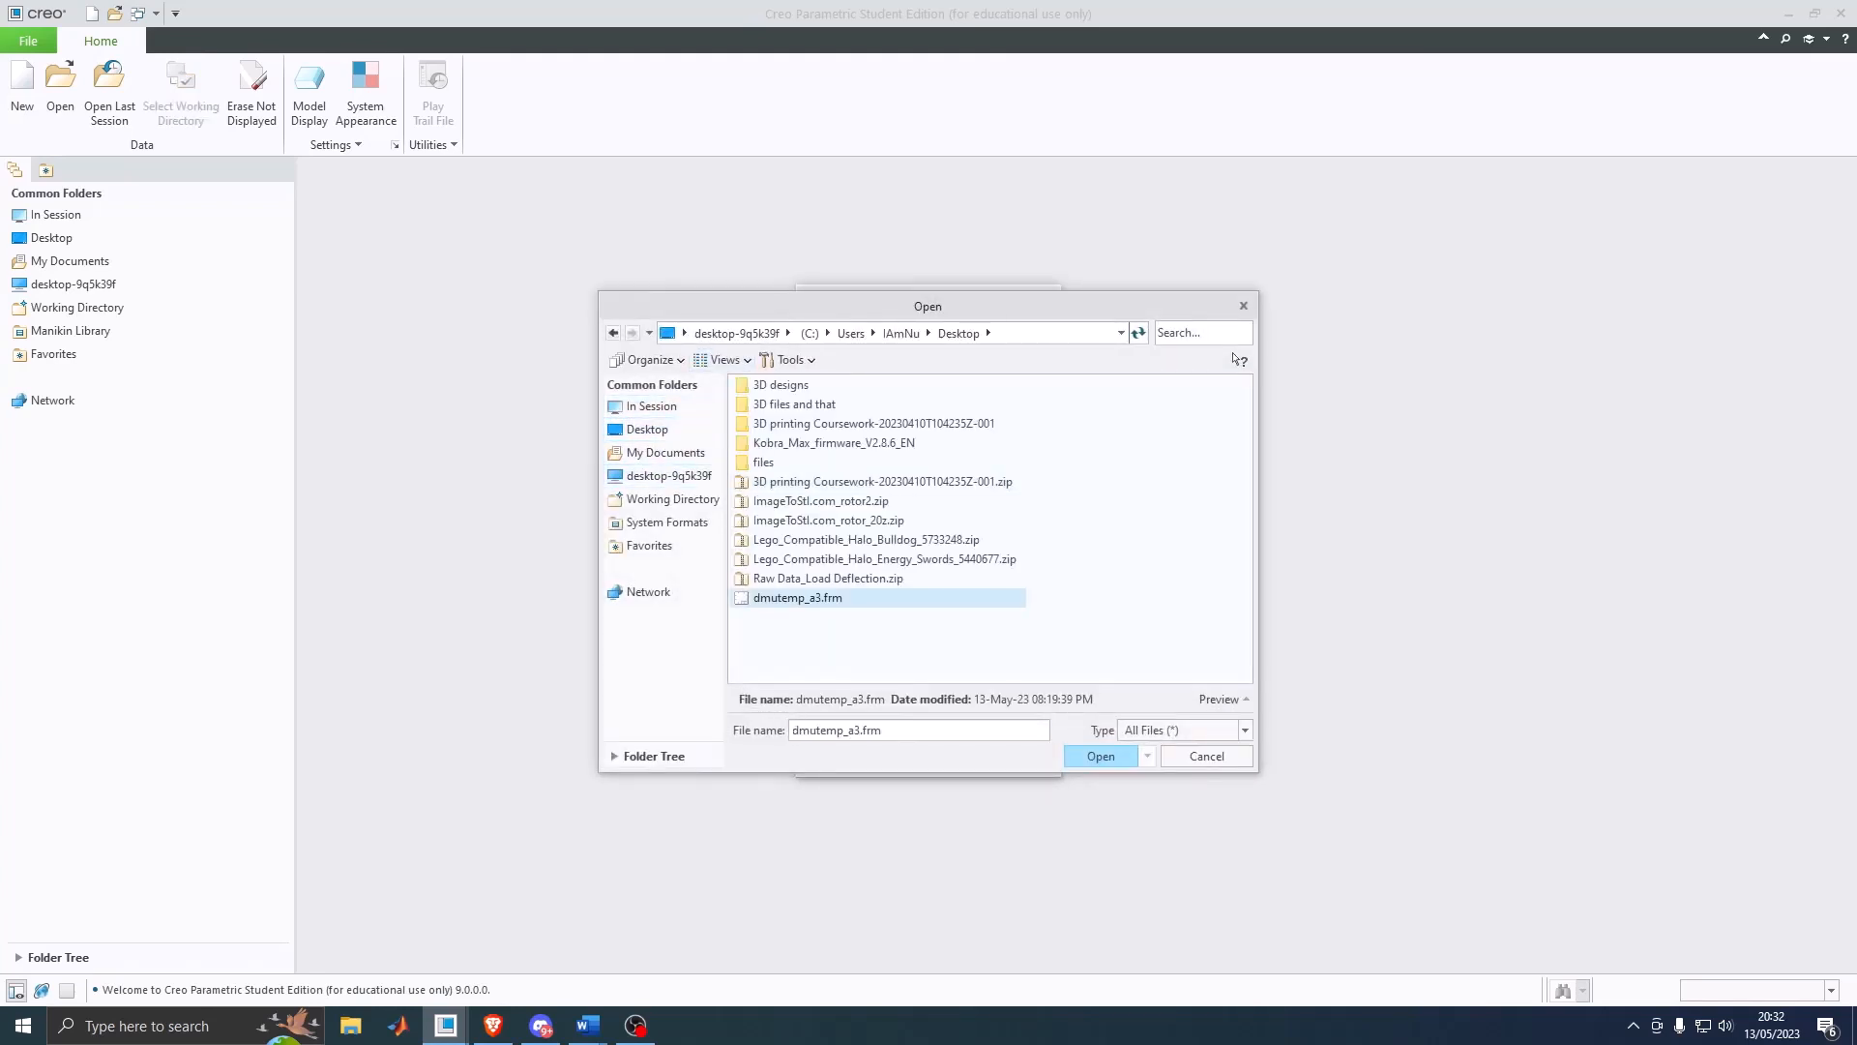
pyautogui.doubleClick(797, 596)
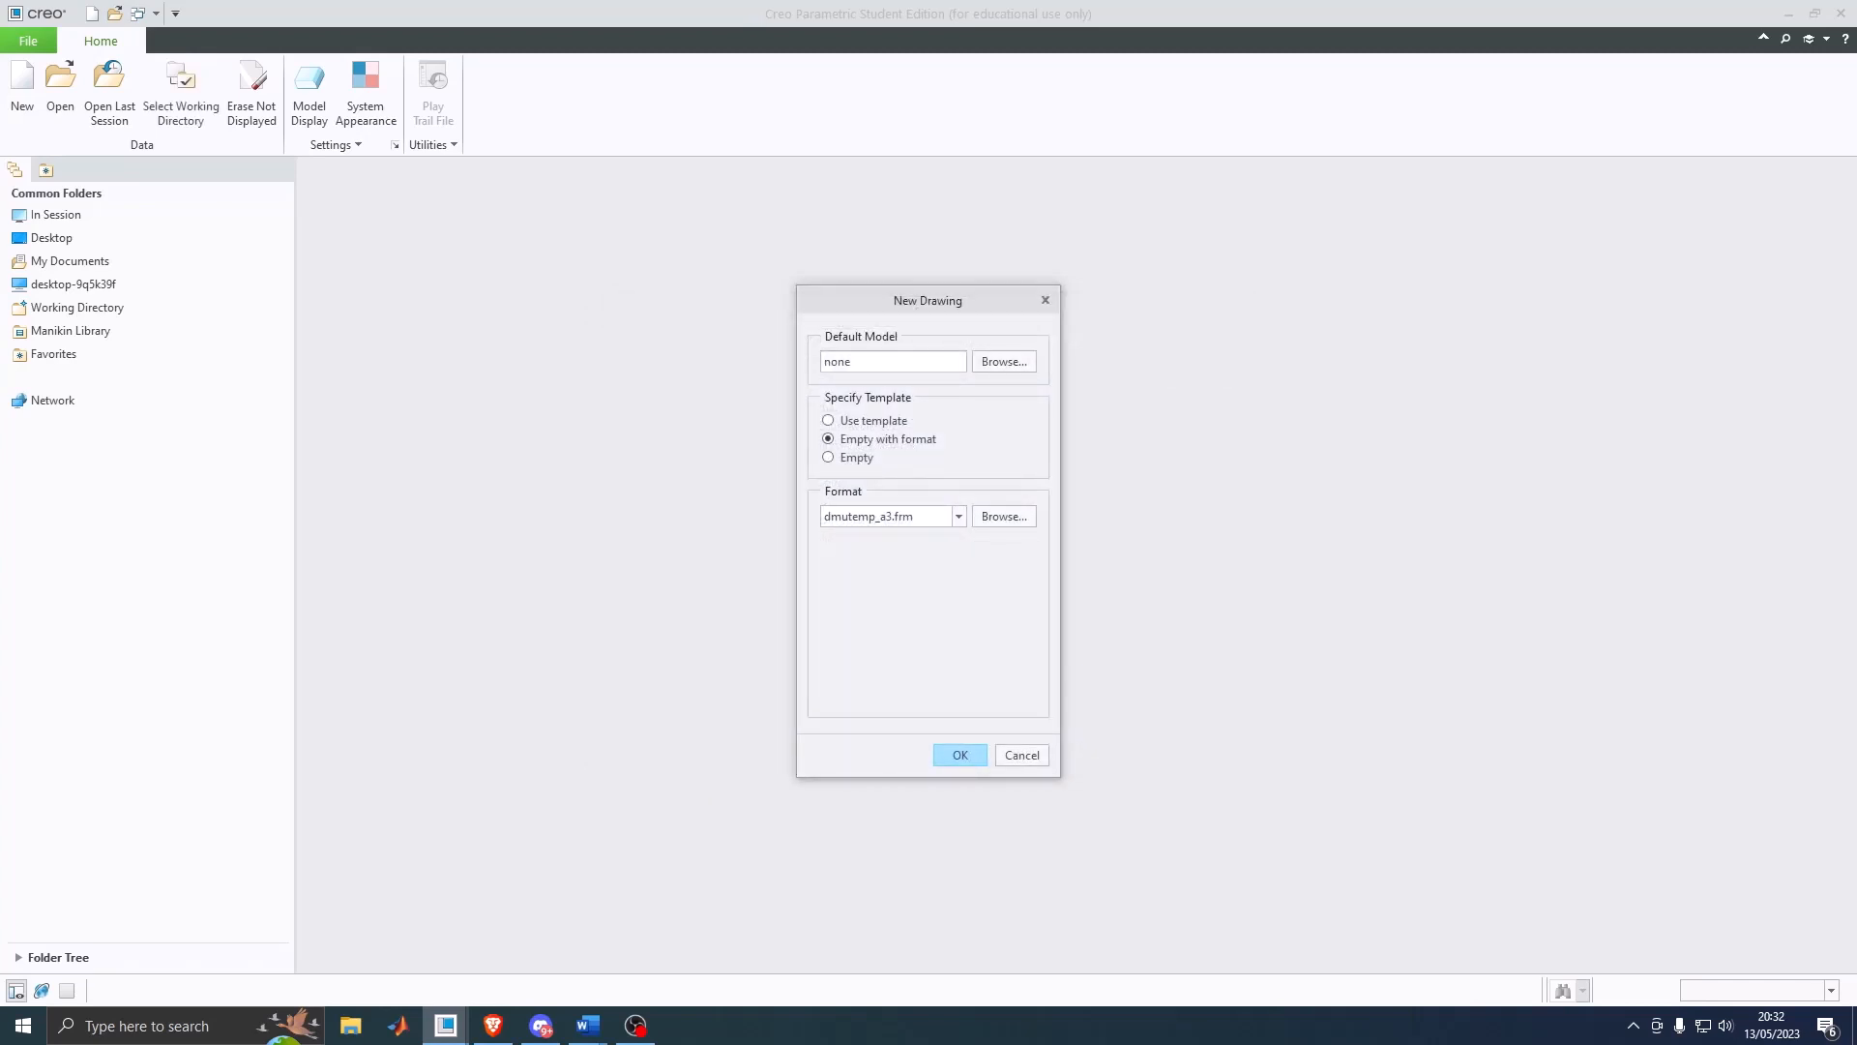
pyautogui.click(960, 756)
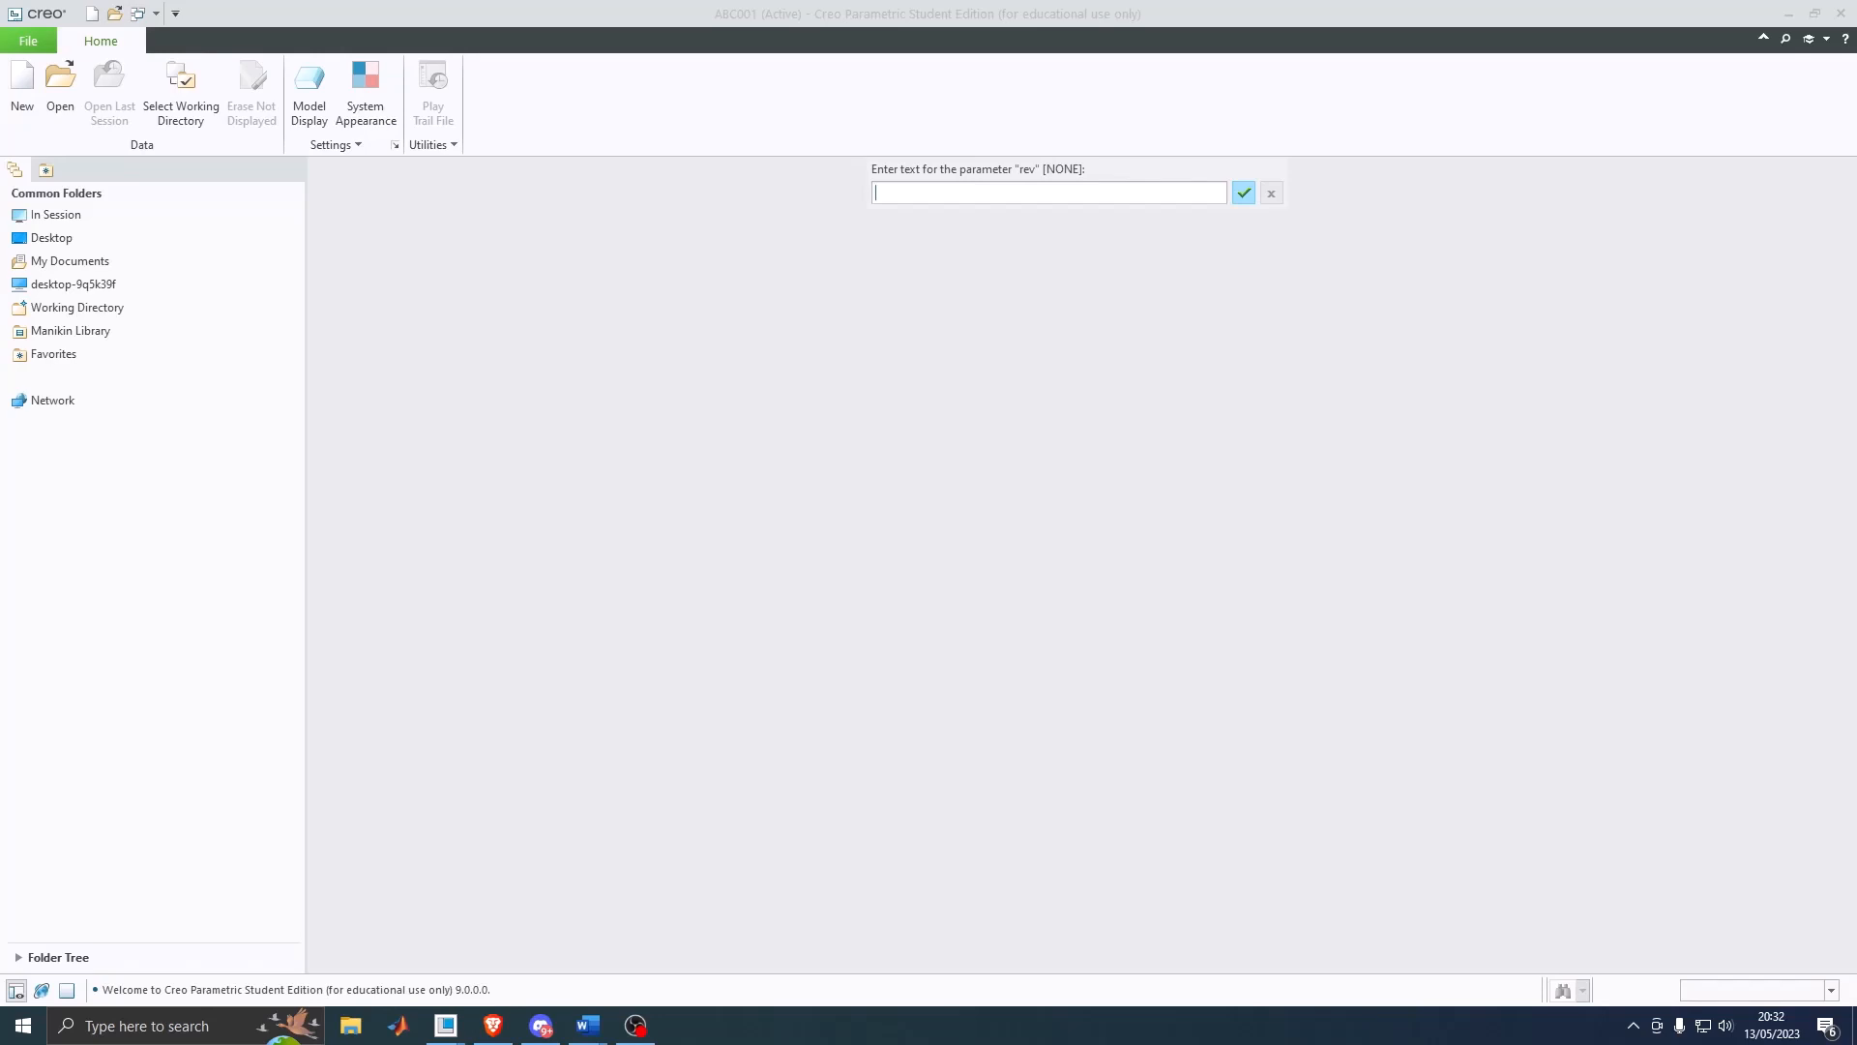
# Step: Fill in the format parameters with revision 1, release status Approved and project Suspension
pyautogui.write('A')
pyautogui.press('BackSpace')
pyautogui.write('1')
pyautogui.press('Return')
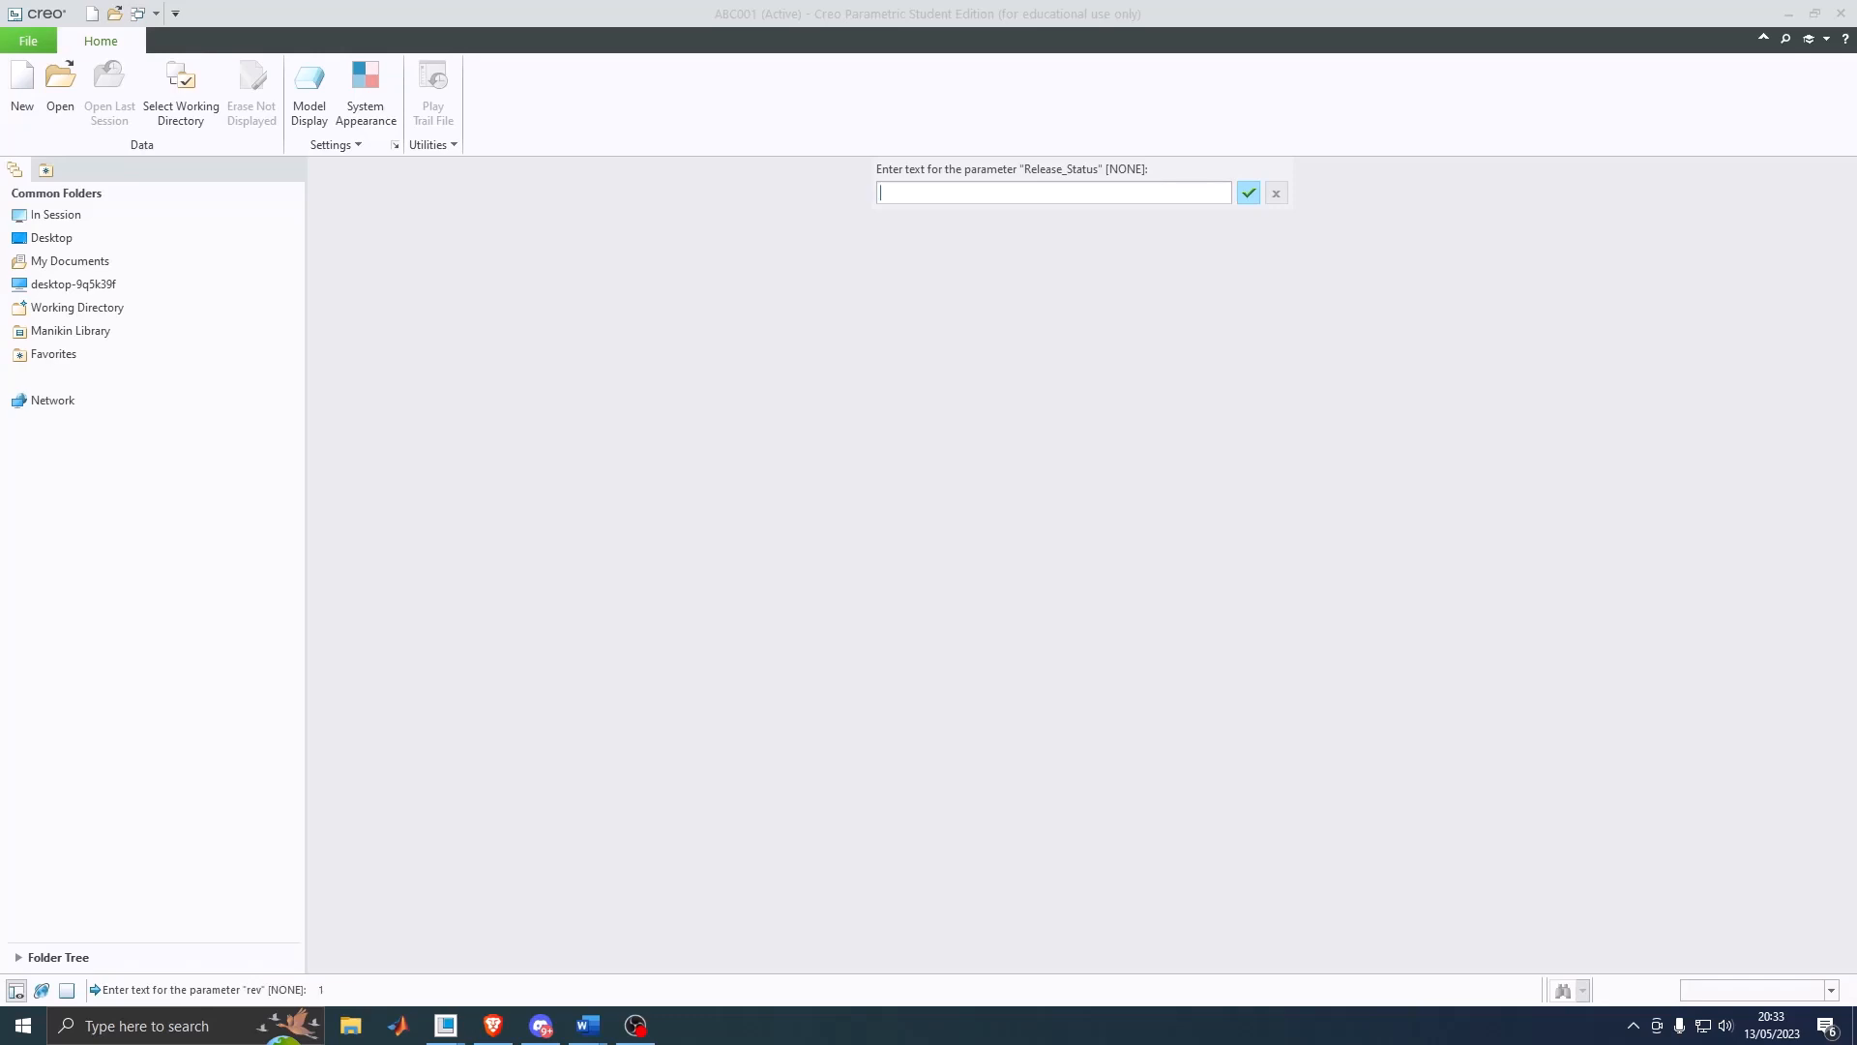
pyautogui.write('Approved')
pyautogui.press('Return')
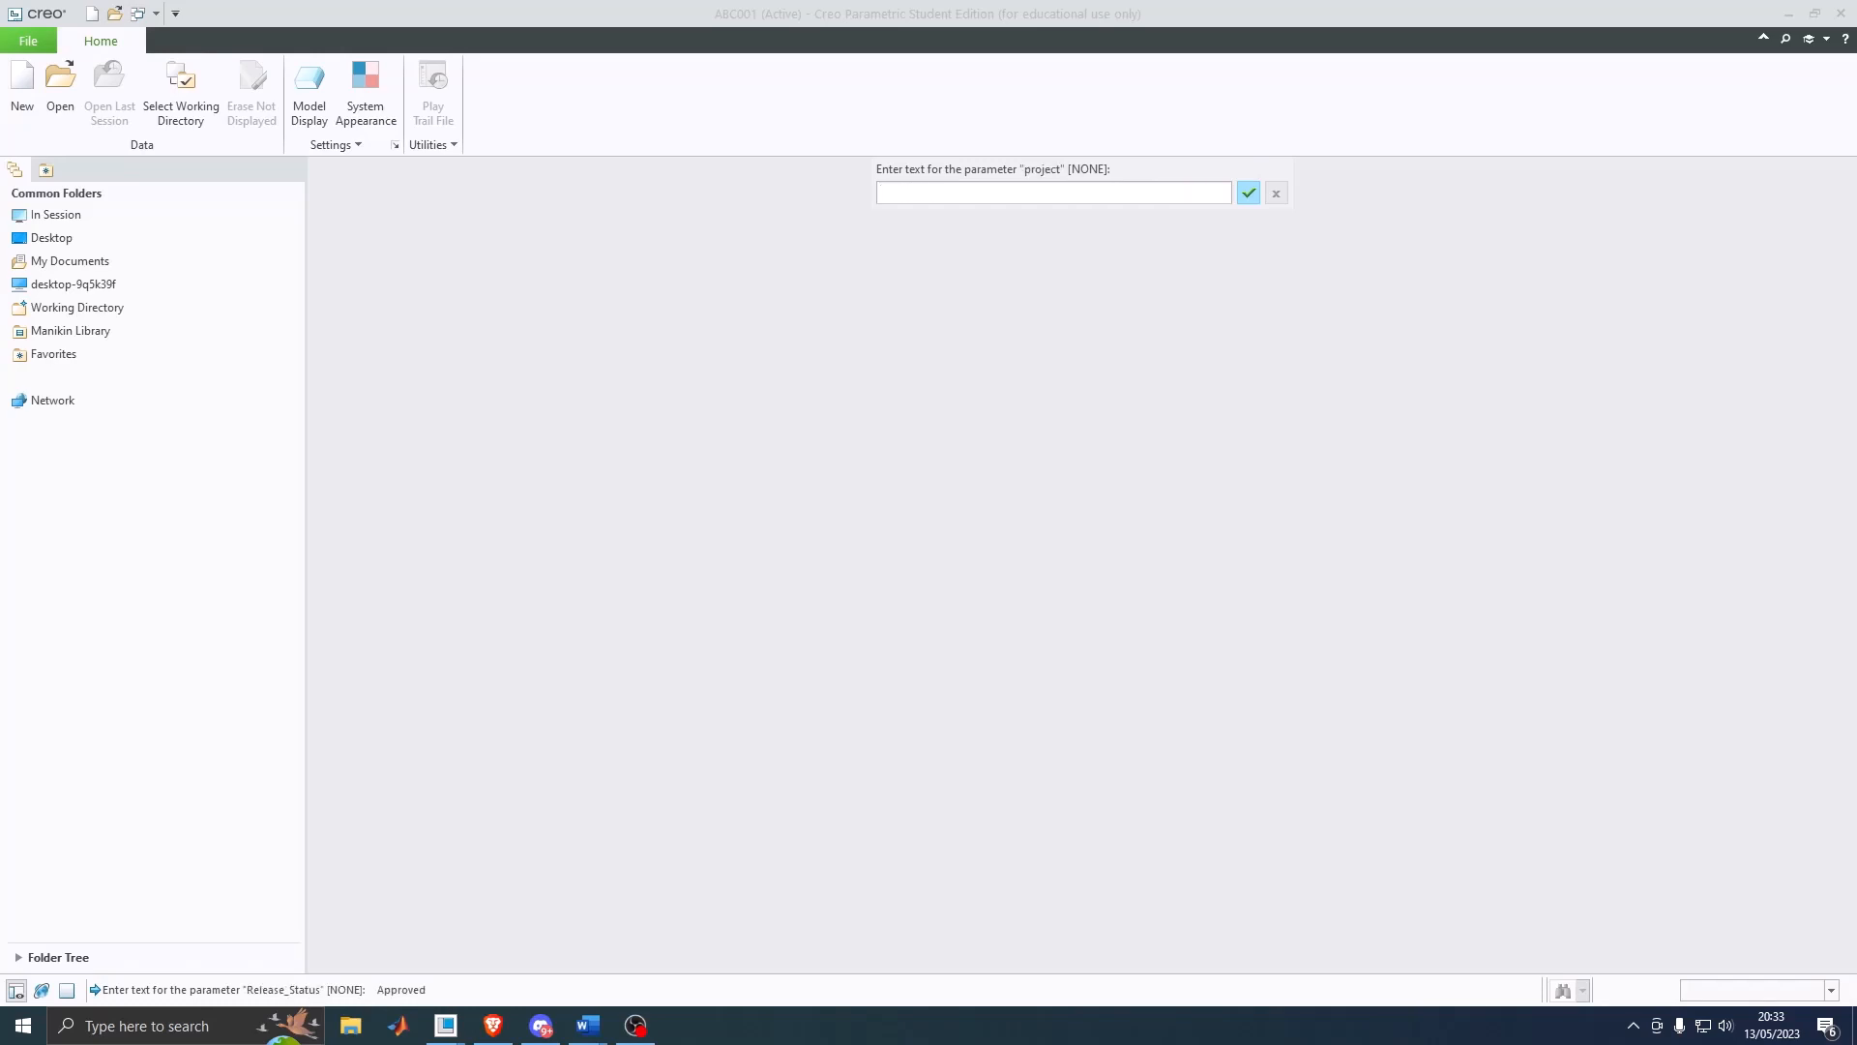
pyautogui.write('Suspension')
pyautogui.press('Return')
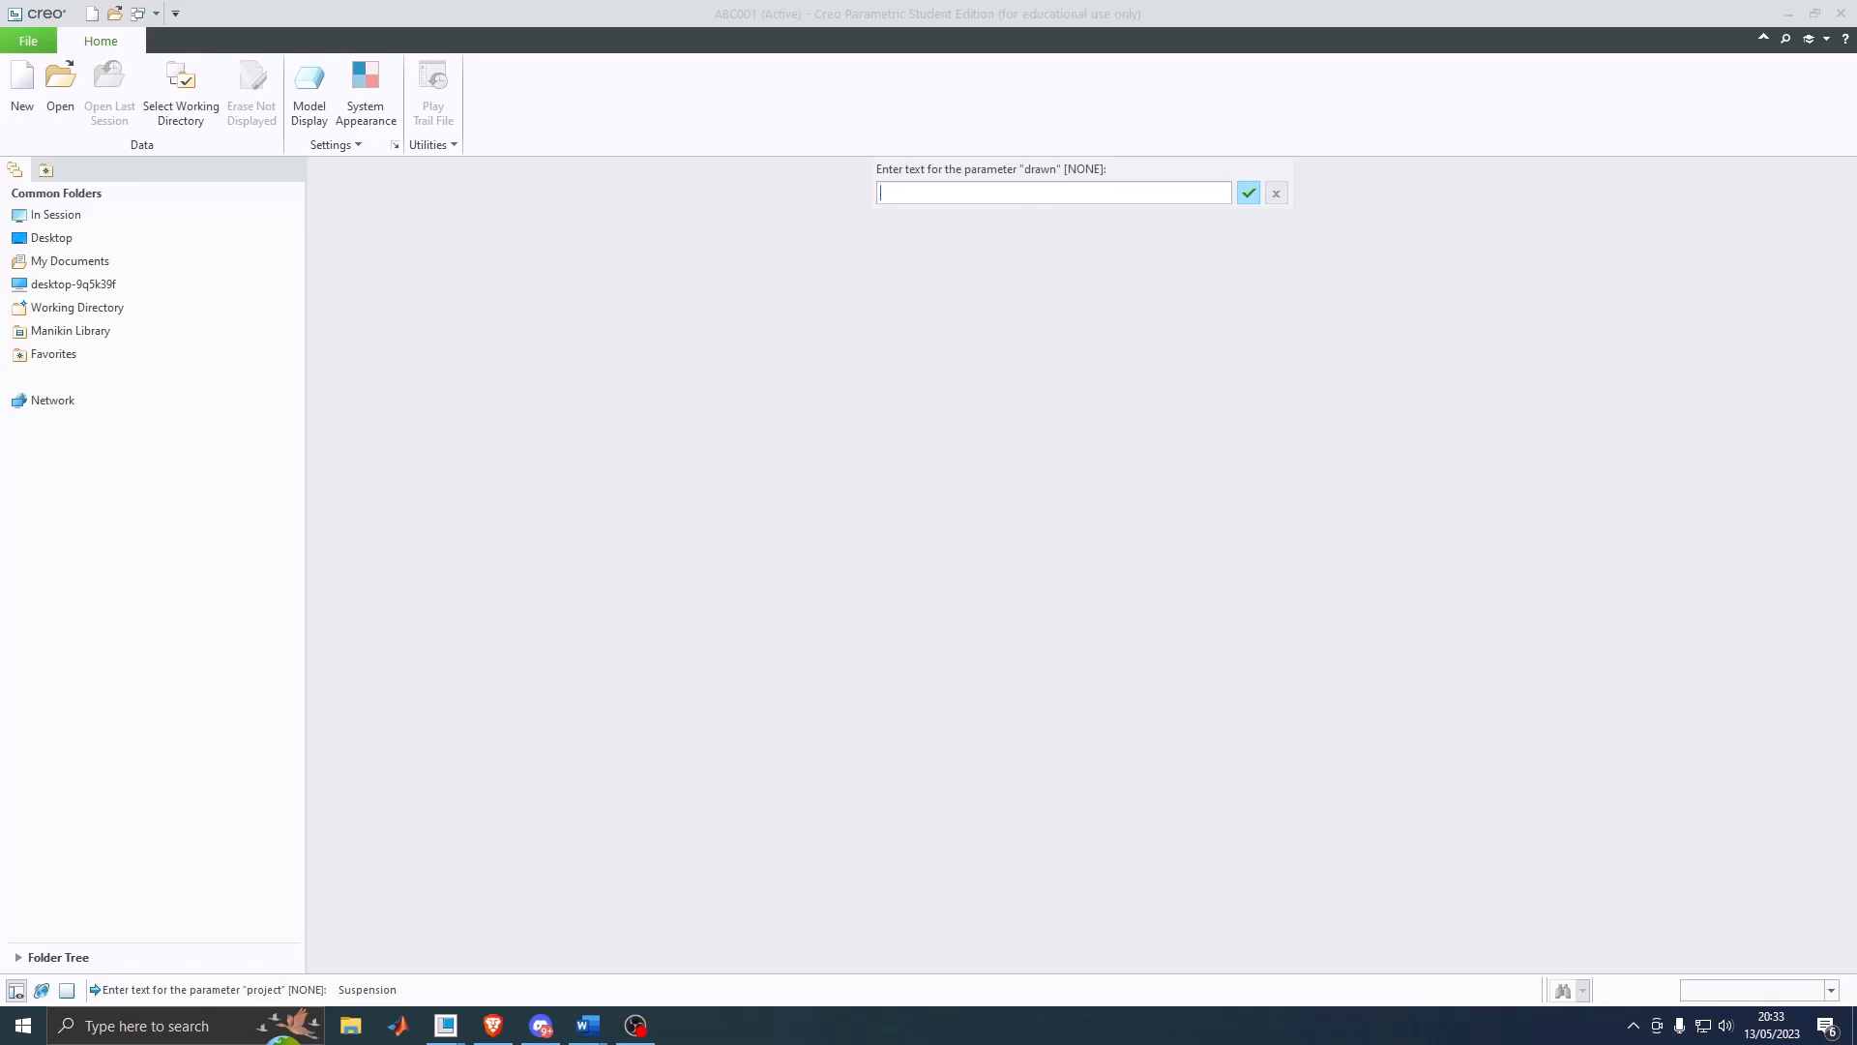
# Step: Enter the drafter's initials for the drawn parameter, 1020 CDS as material and NONE as surface finish
pyautogui.write('NDE')
pyautogui.press('BackSpace')
pyautogui.press('BackSpace')
pyautogui.write('.D.E')
pyautogui.press('Return')
pyautogui.write('1020 ')
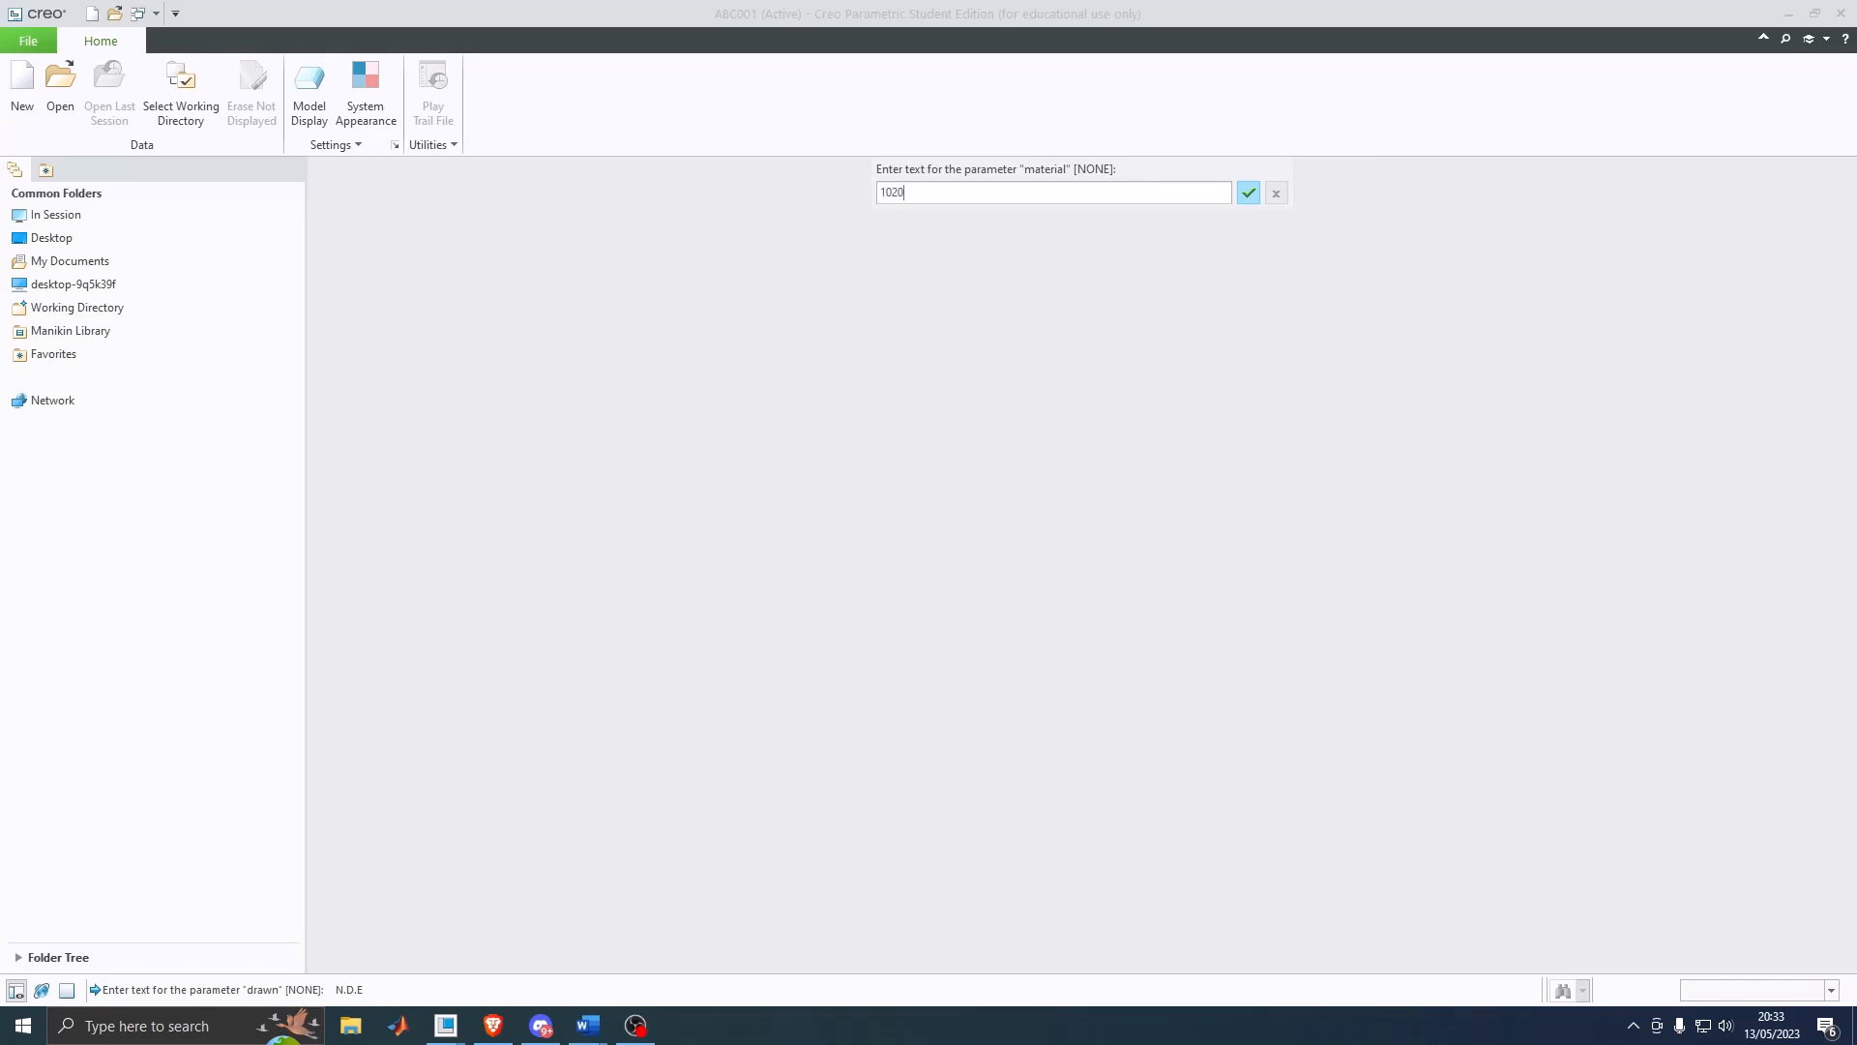
pyautogui.write('CDS')
pyautogui.press('Return')
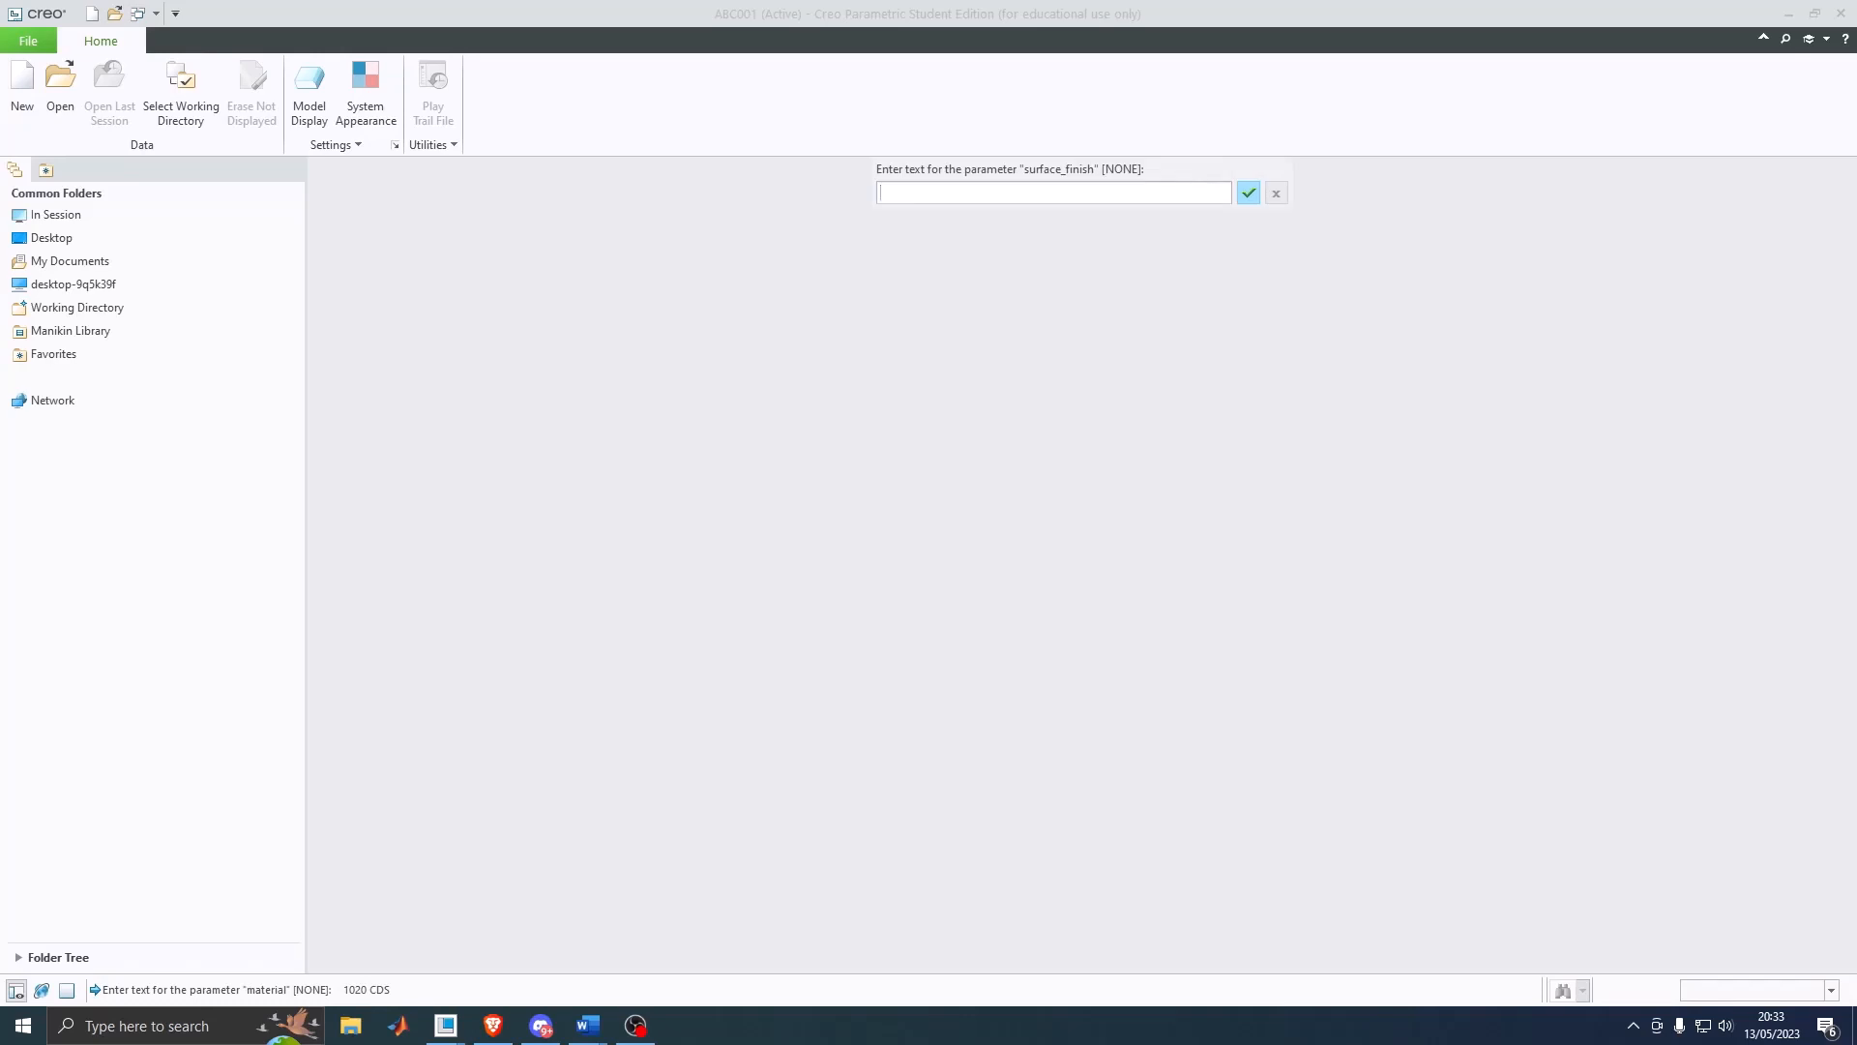
pyautogui.write('NONE')
pyautogui.press('Return')
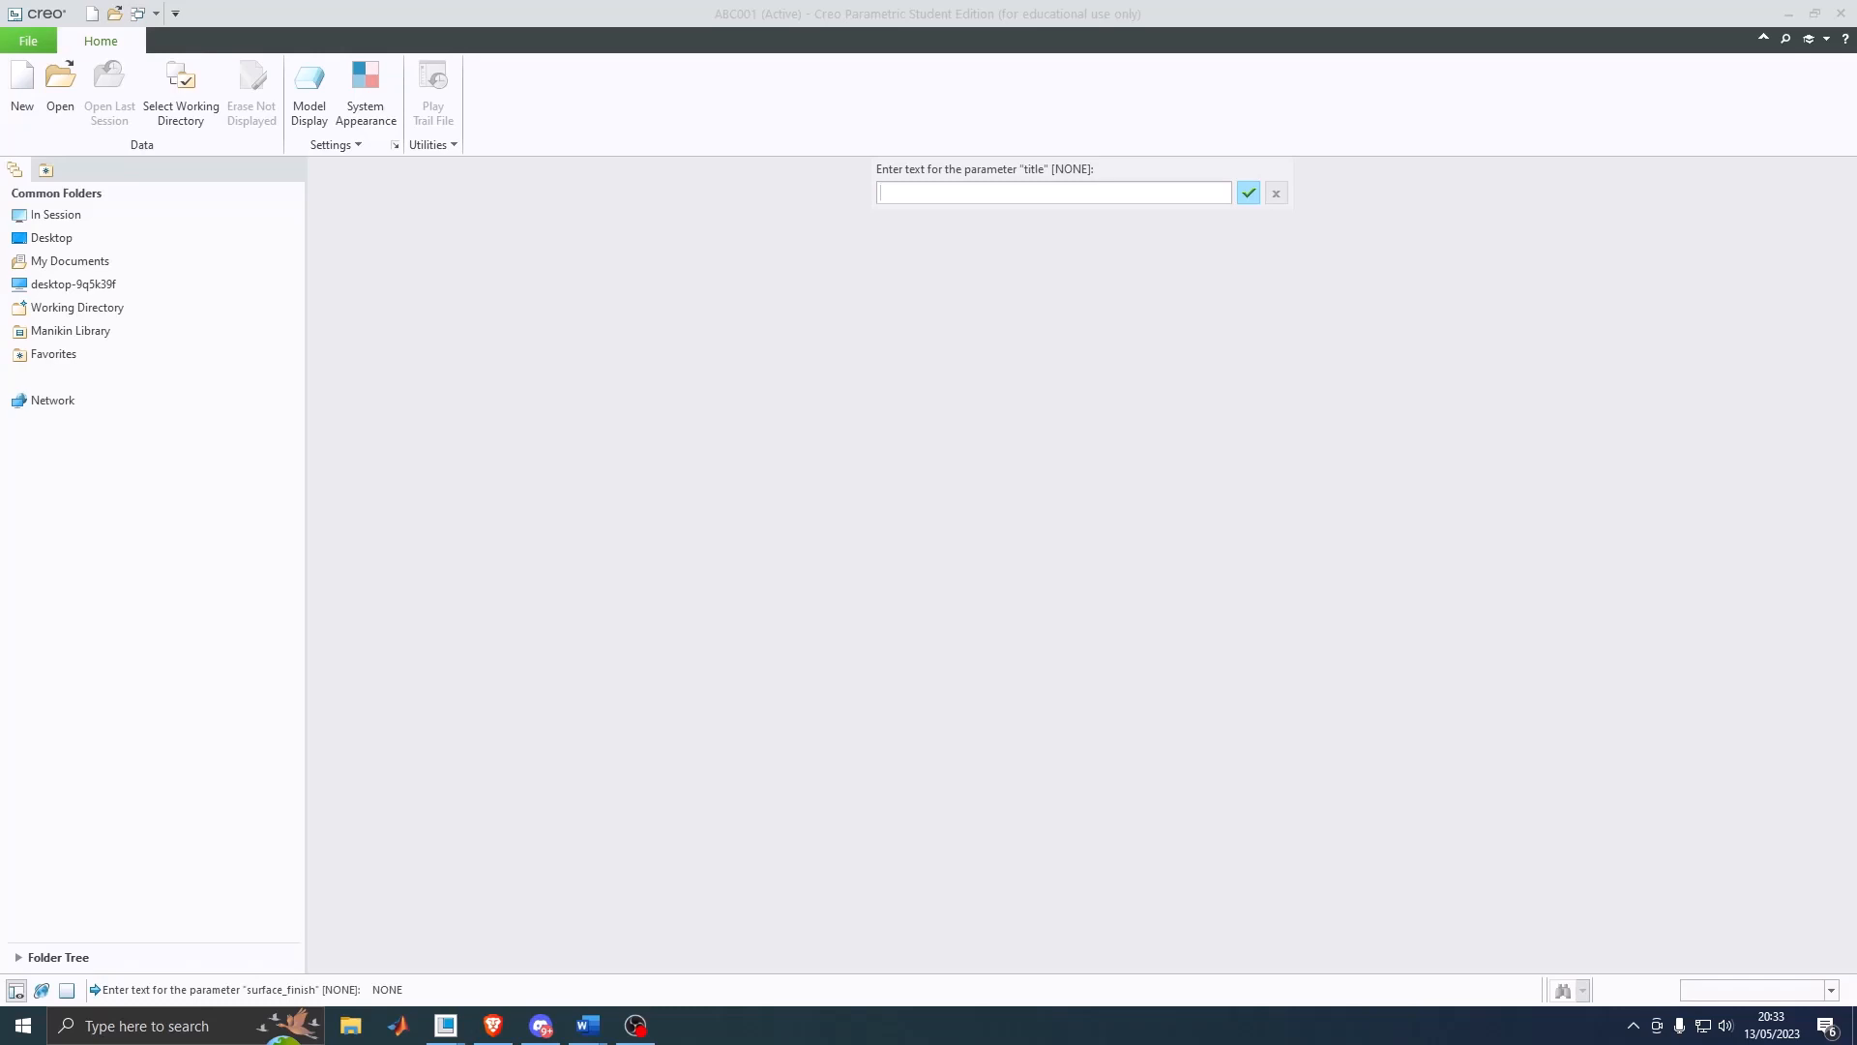
# Step: Enter Tube as the drawing's title parameter
pyautogui.write('Strut')
pyautogui.press('BackSpace')
pyautogui.press('BackSpace')
pyautogui.press('BackSpace')
pyautogui.press('BackSpace')
pyautogui.press('BackSpace')
pyautogui.write('Strut')
pyautogui.press('BackSpace')
pyautogui.press('BackSpace')
pyautogui.press('BackSpace')
pyautogui.press('BackSpace')
pyautogui.press('BackSpace')
pyautogui.write('Tube')
pyautogui.press('Return')
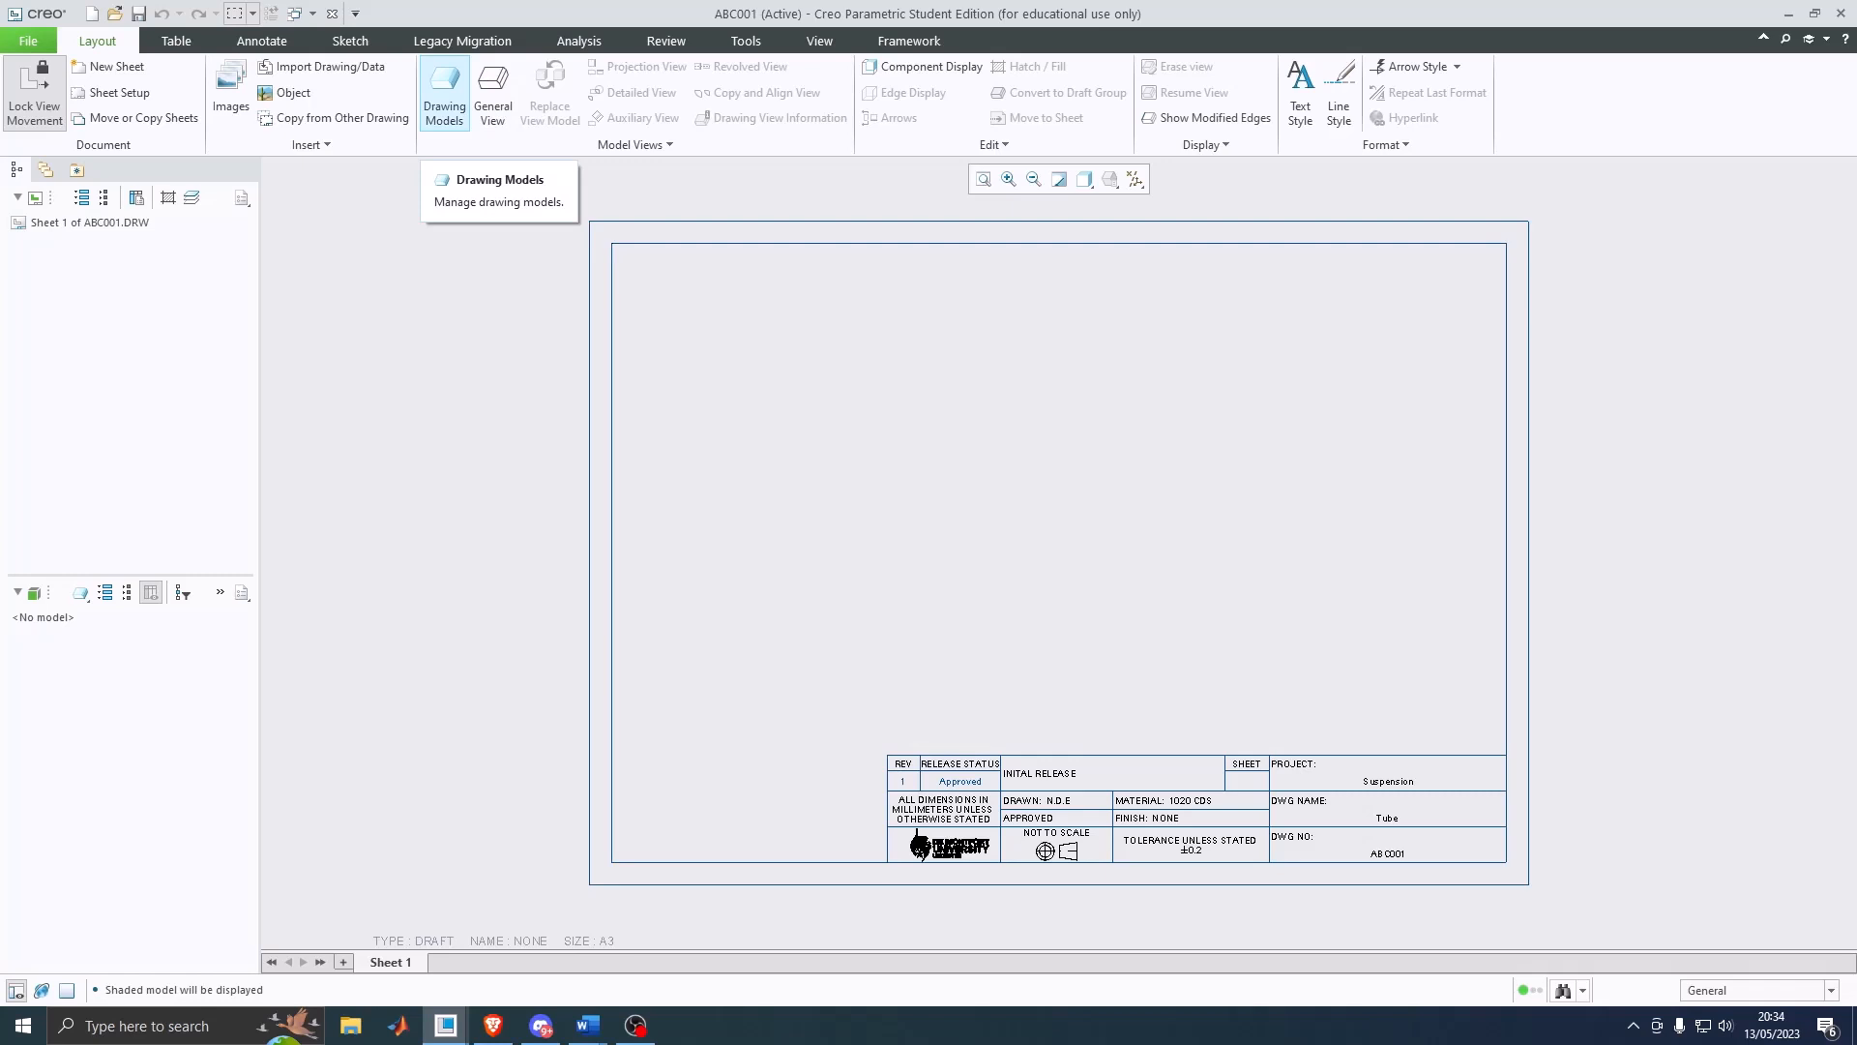
# Step: Add the Chassi SF71H.SLDPRT model from the Desktop folder to the drawing
pyautogui.click(444, 97)
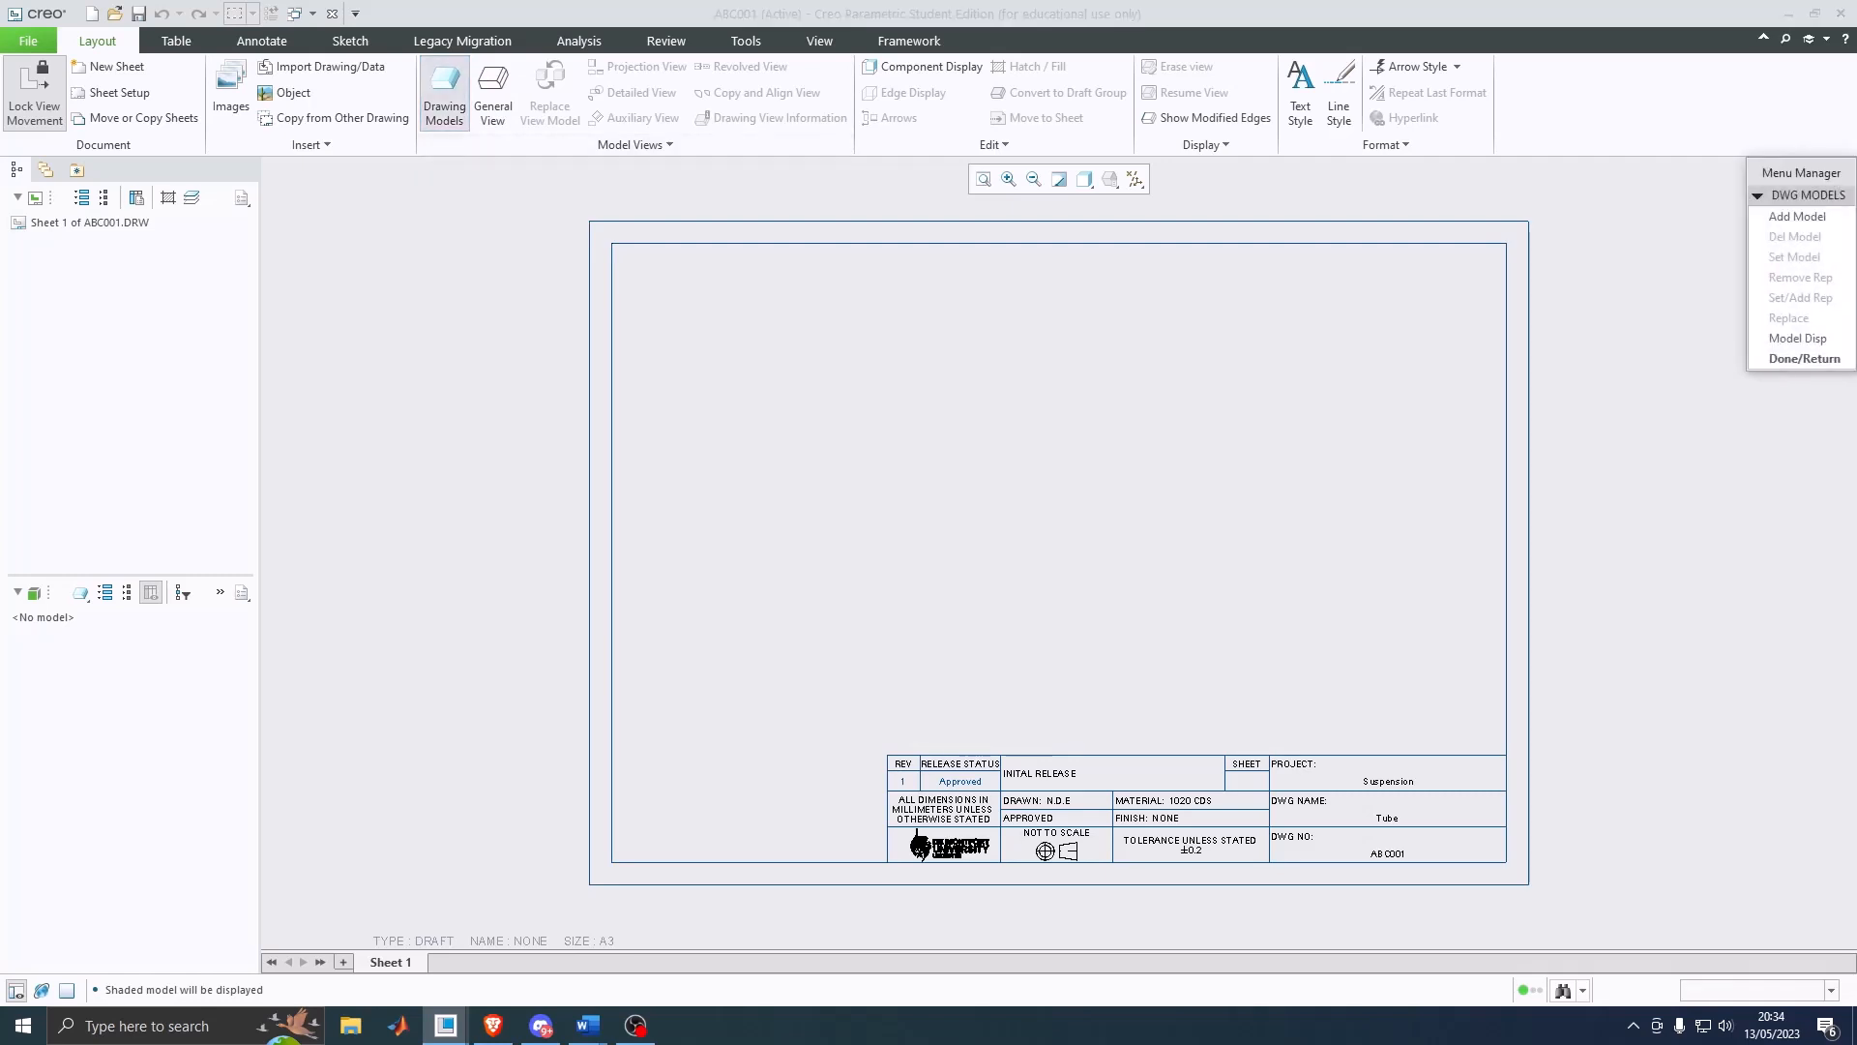
pyautogui.click(1797, 216)
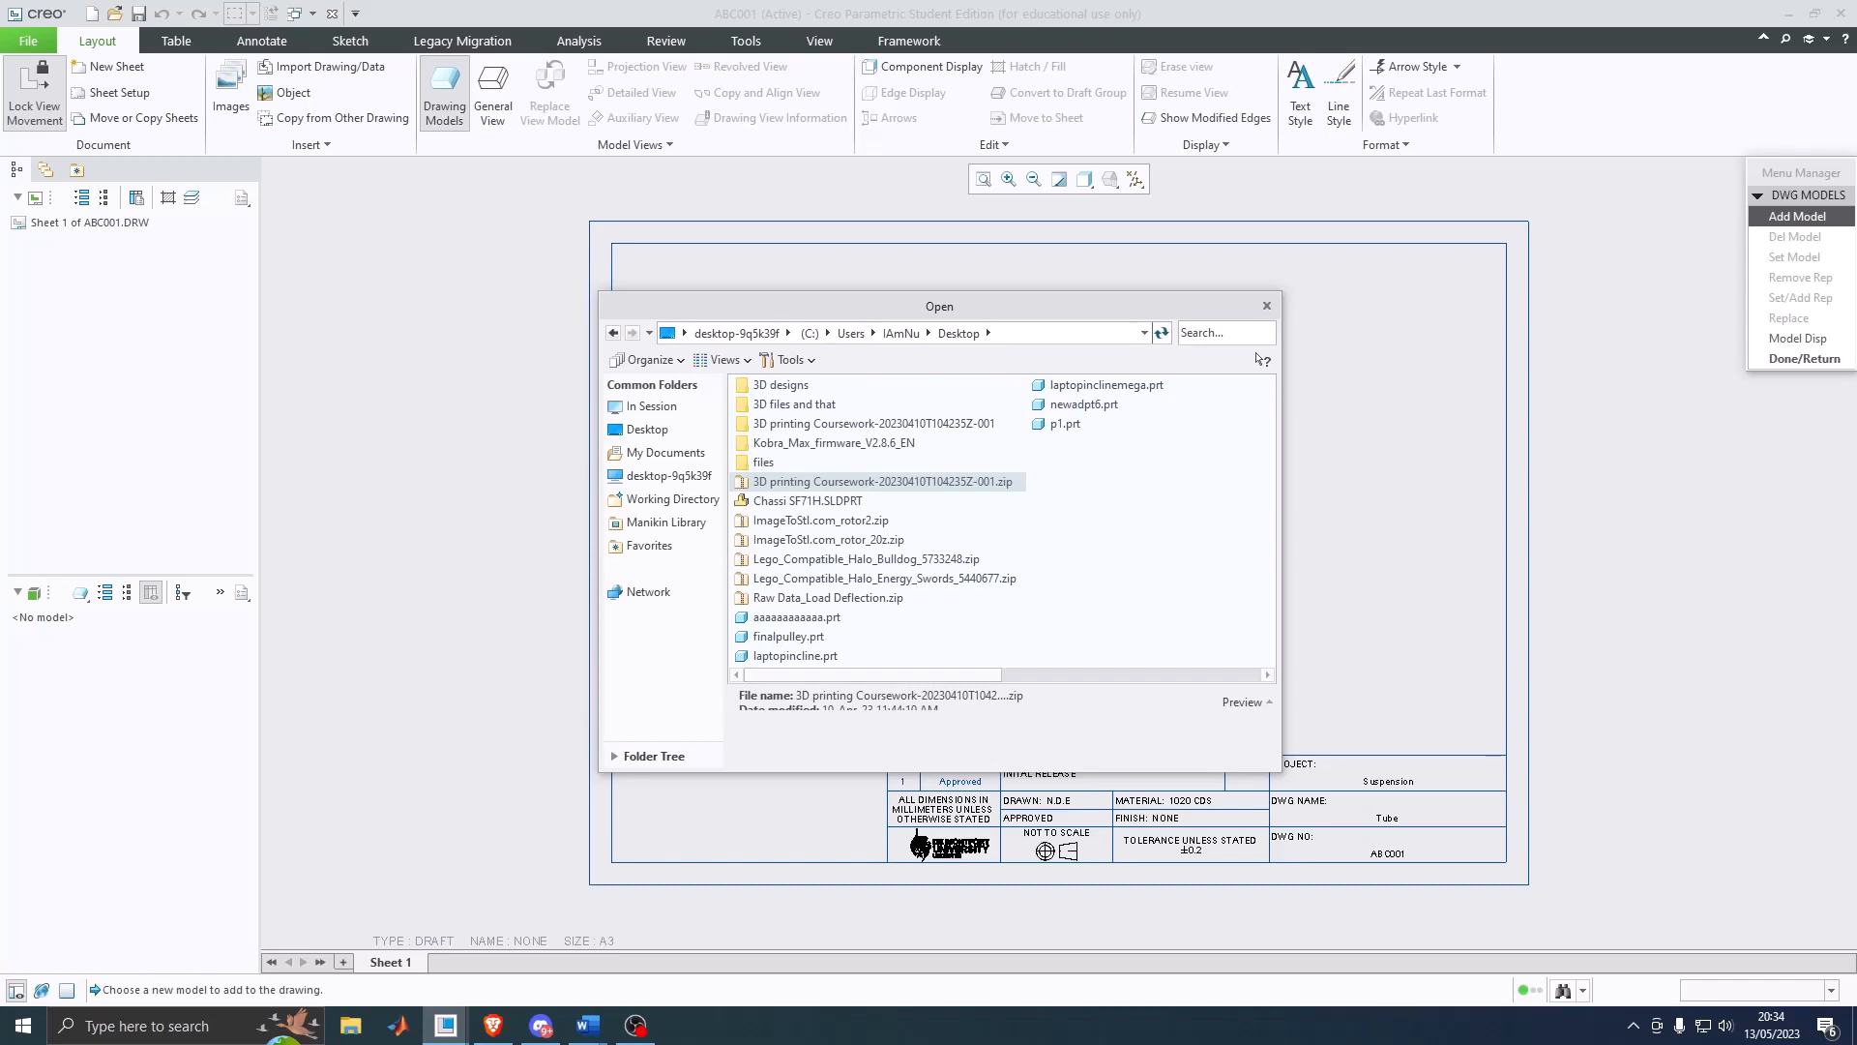
pyautogui.press('Down')
pyautogui.press('Return')
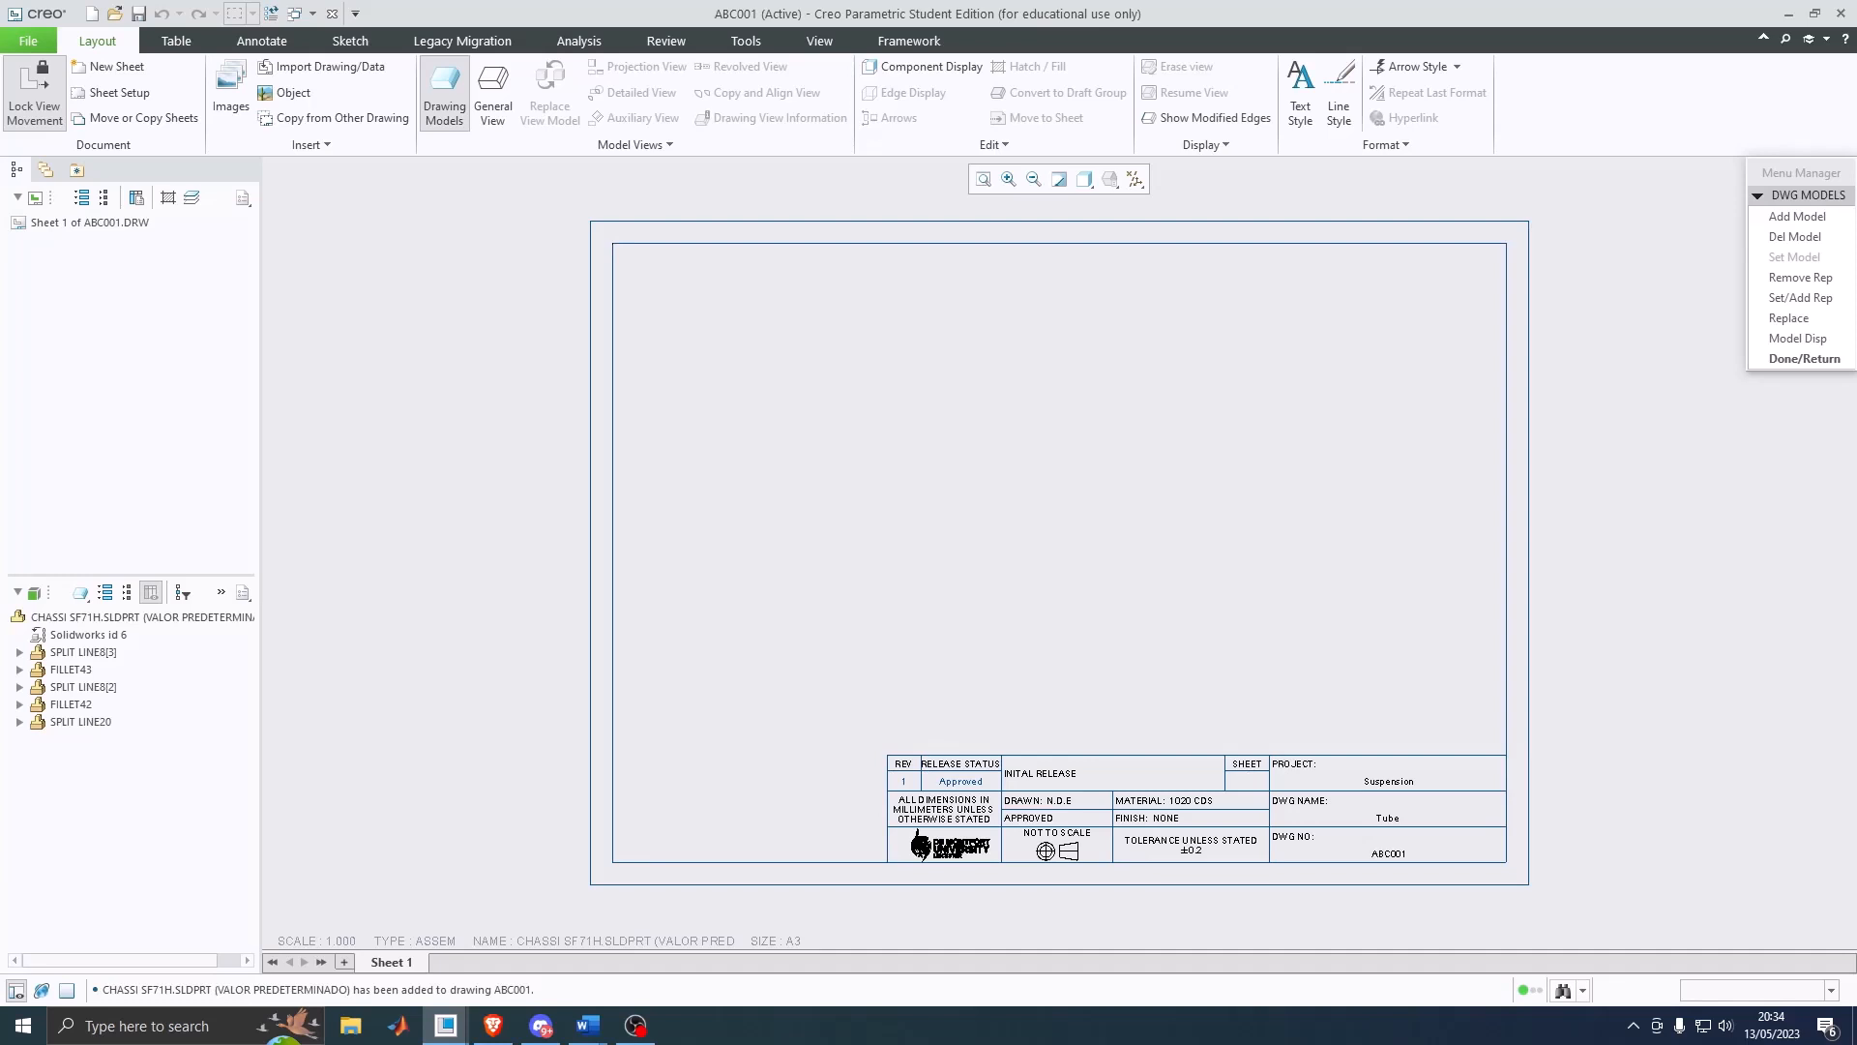
pyautogui.click(1804, 359)
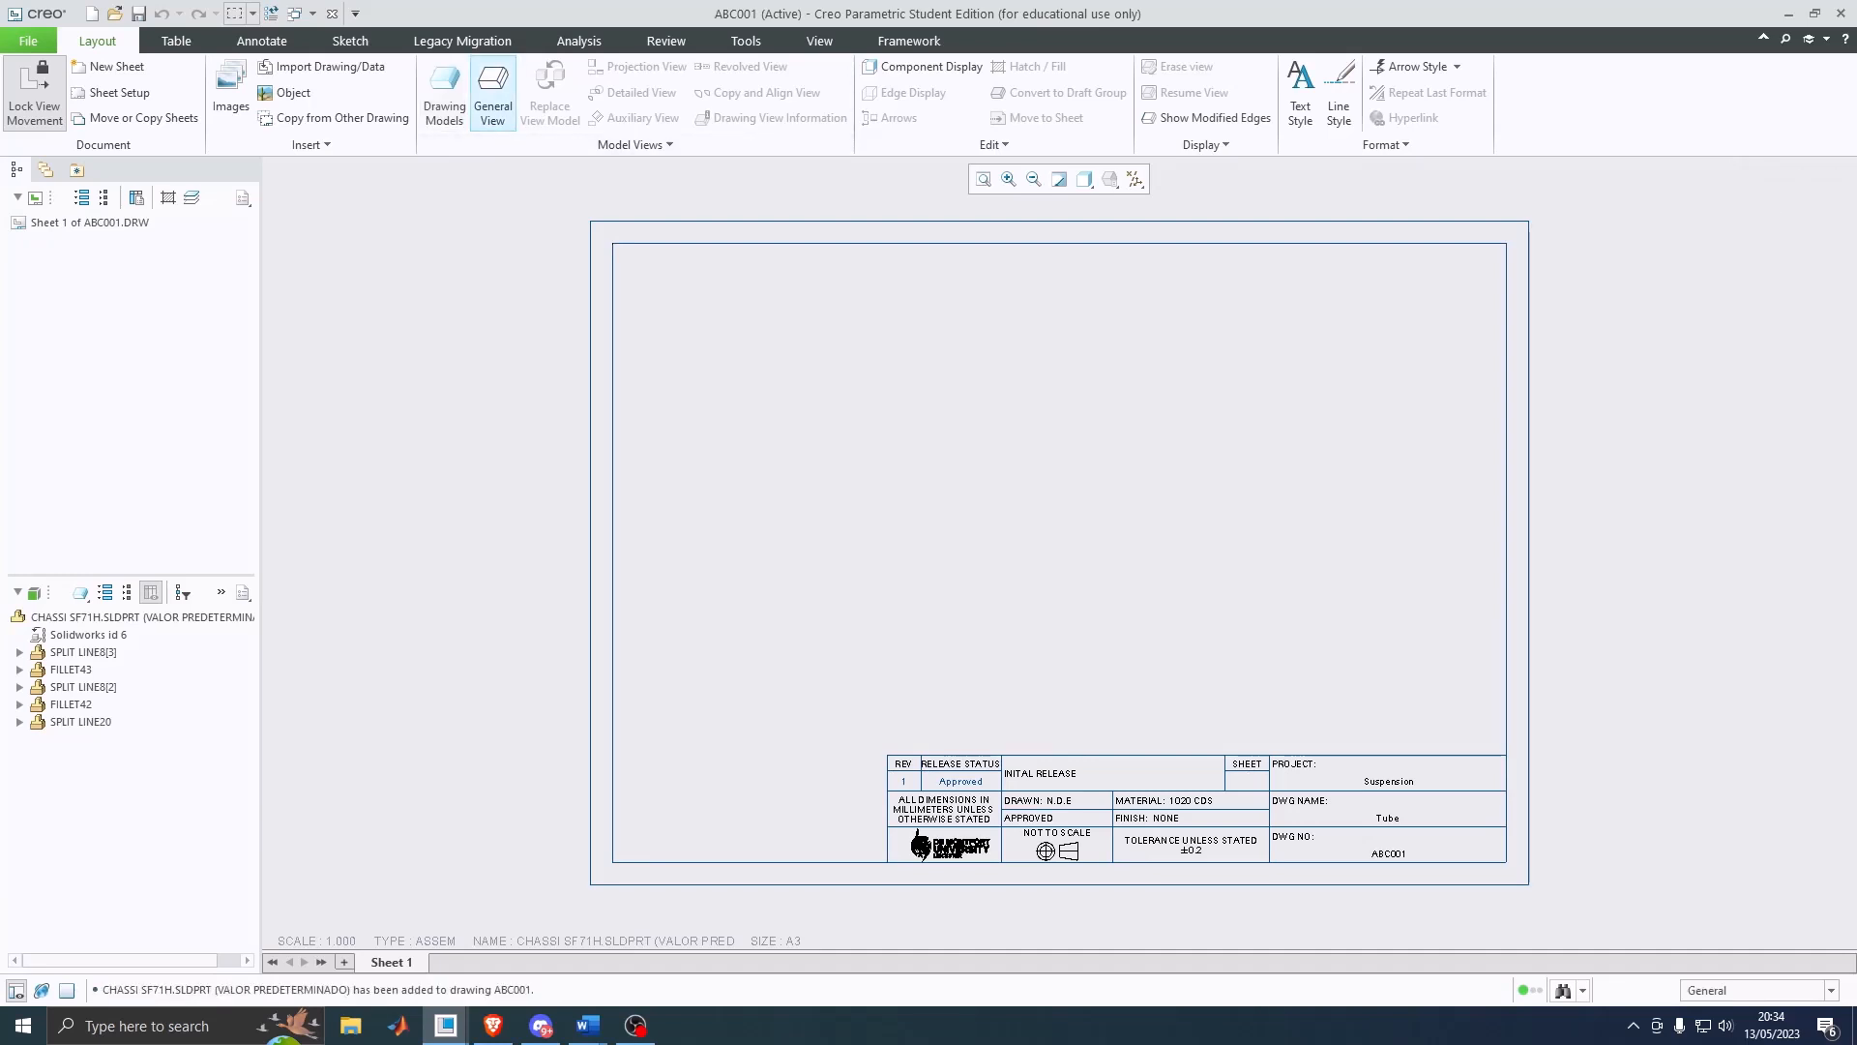
# Step: Try to place a general view of the chassis model on the sheet with no combined state
pyautogui.click(493, 94)
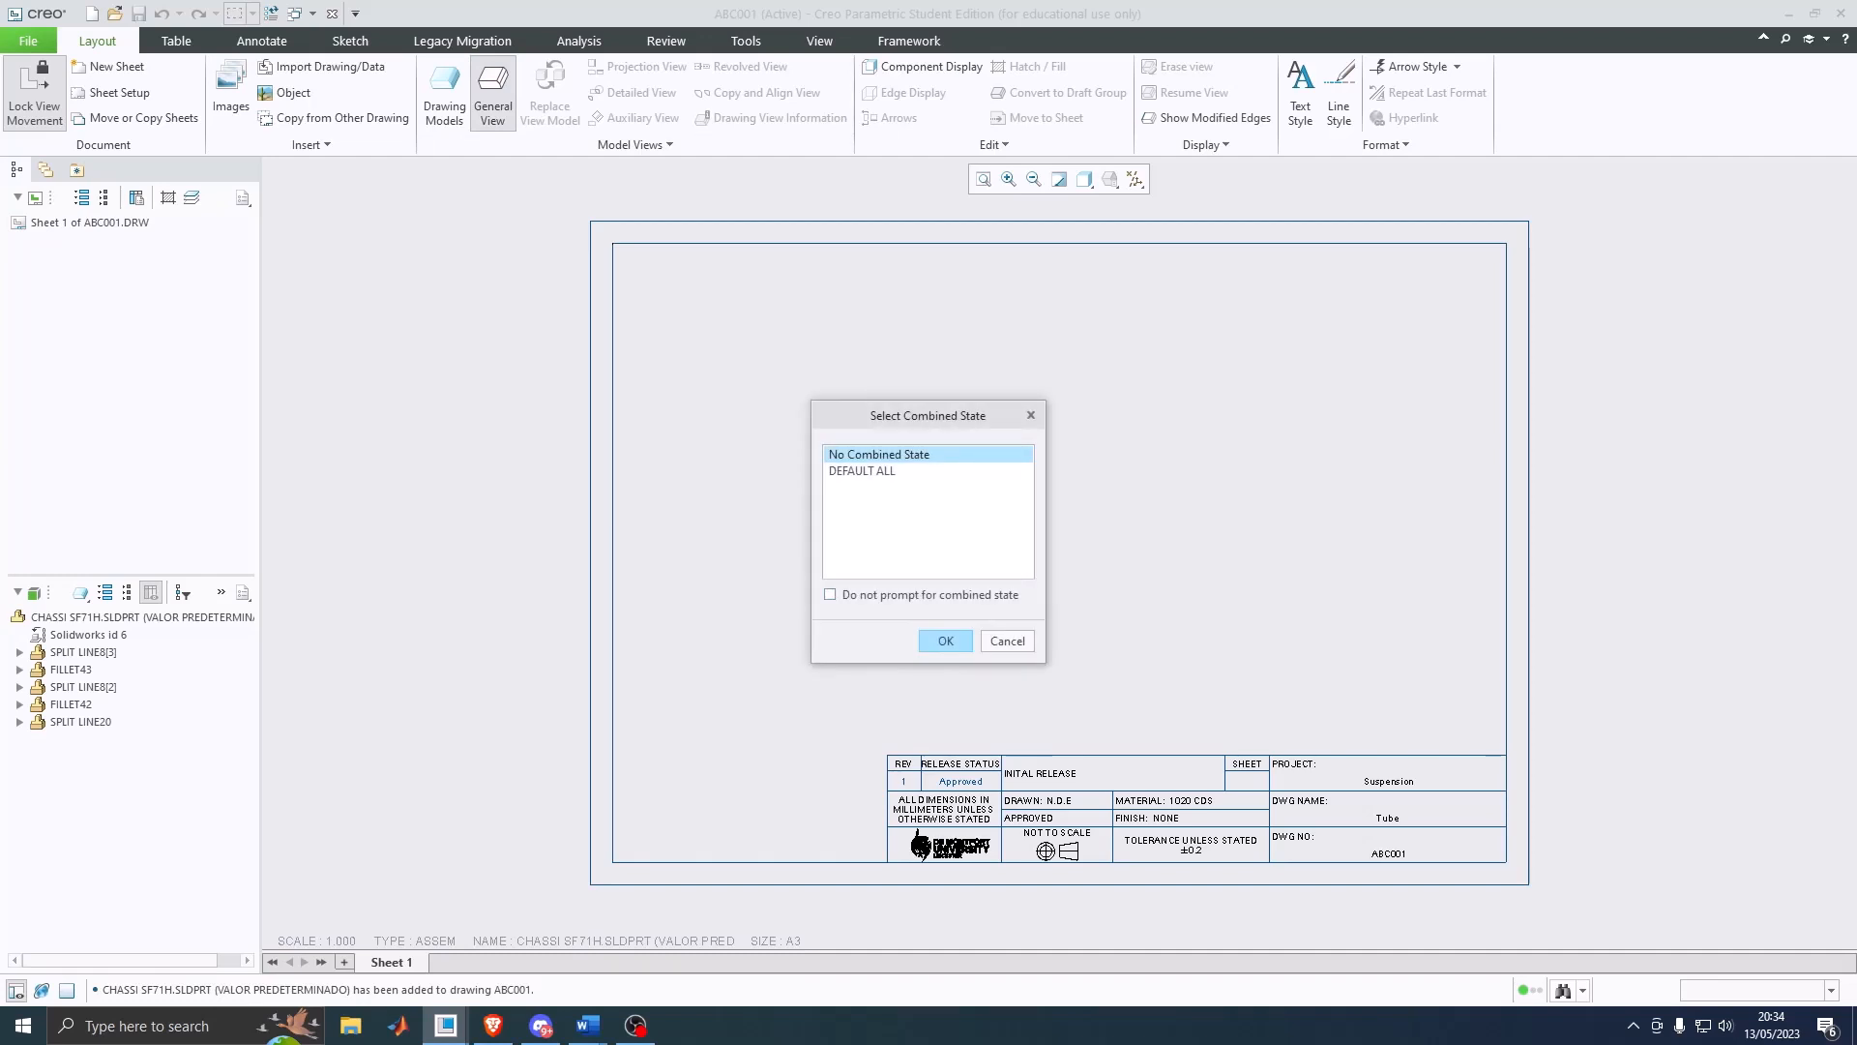
pyautogui.click(946, 641)
pyautogui.click(1008, 517)
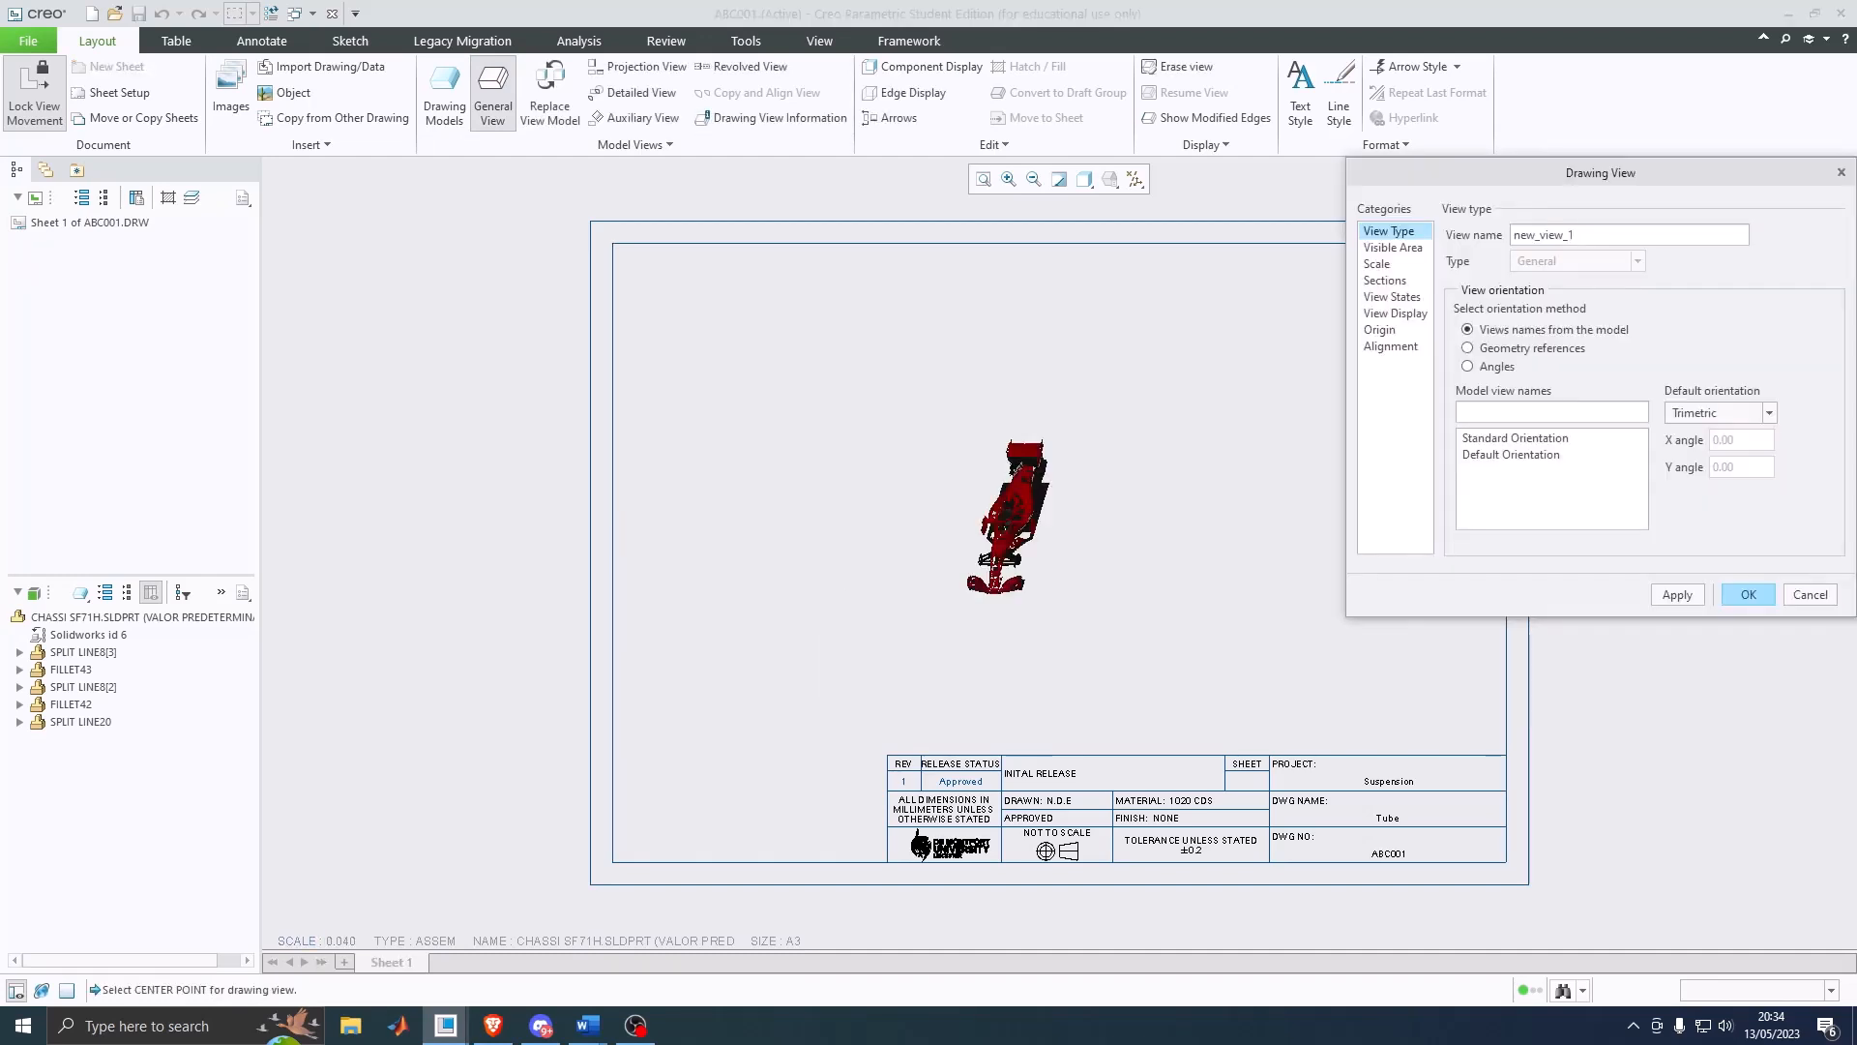
pyautogui.scroll(3, 1040, 545)
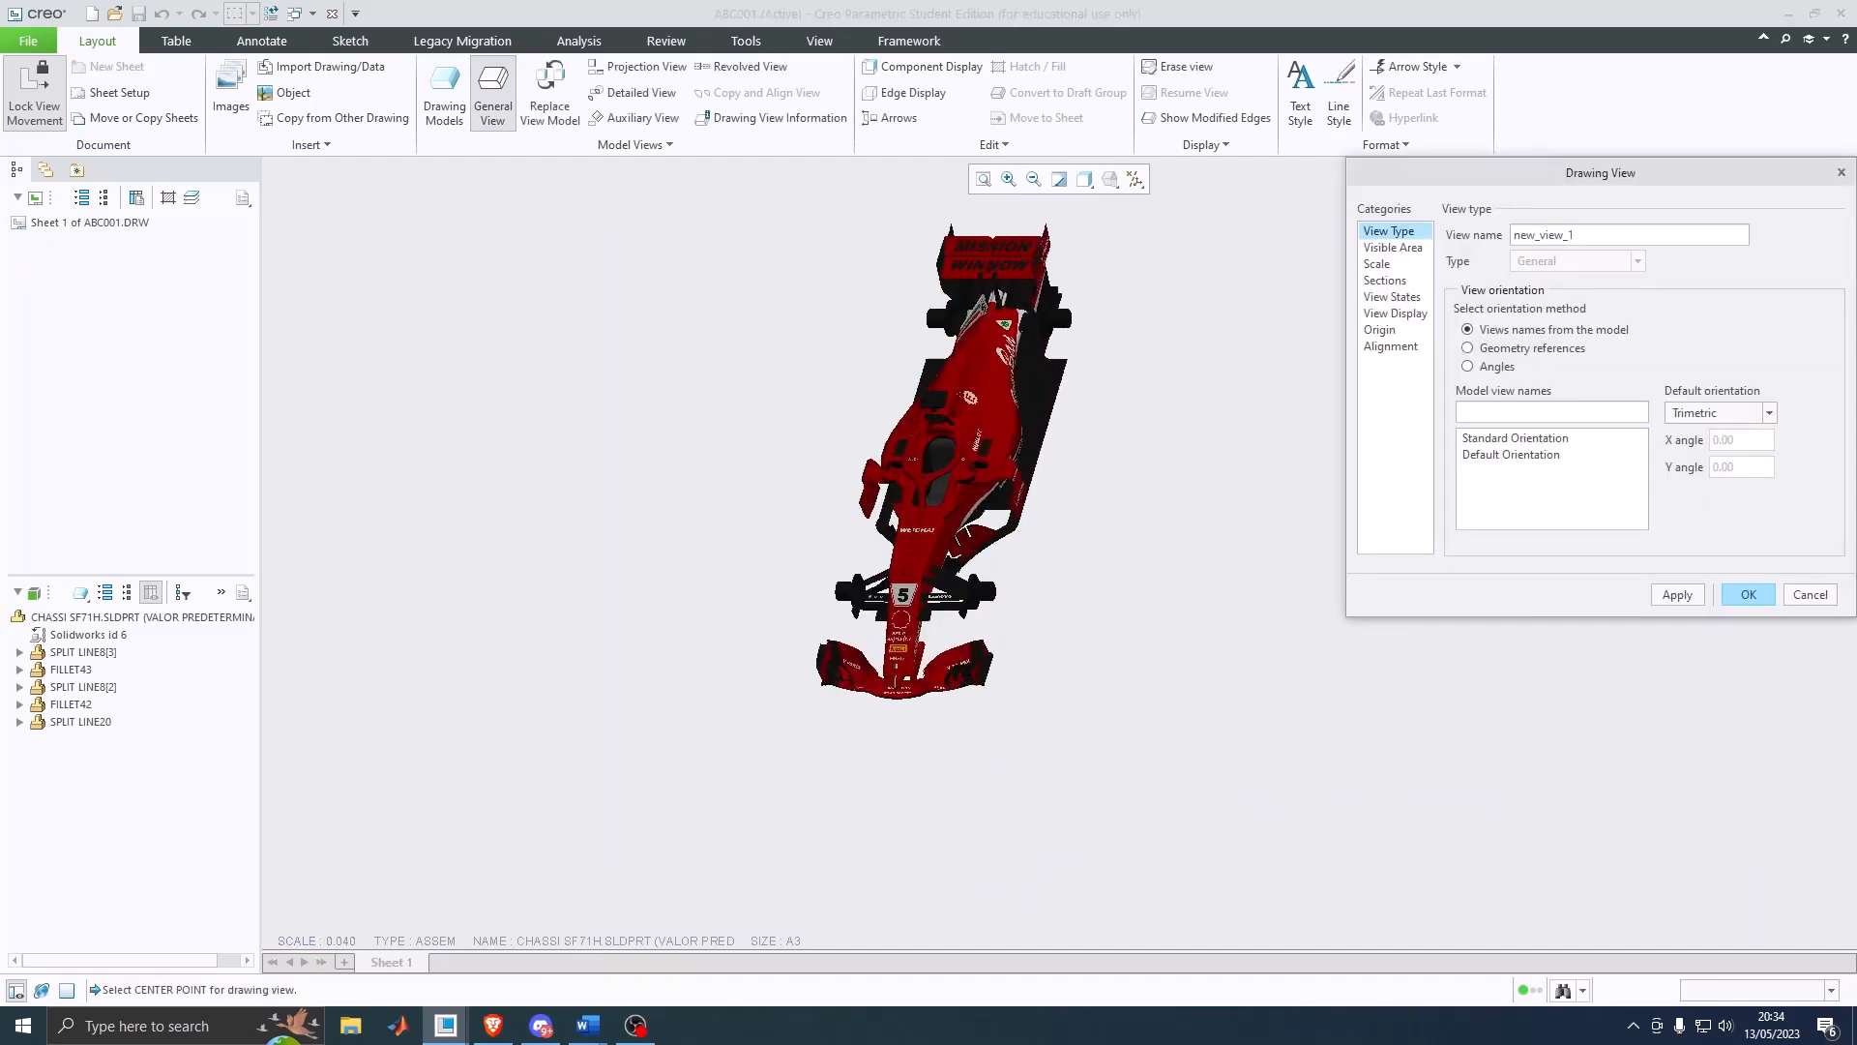
pyautogui.scroll(-3, 958, 483)
pyautogui.click(1810, 595)
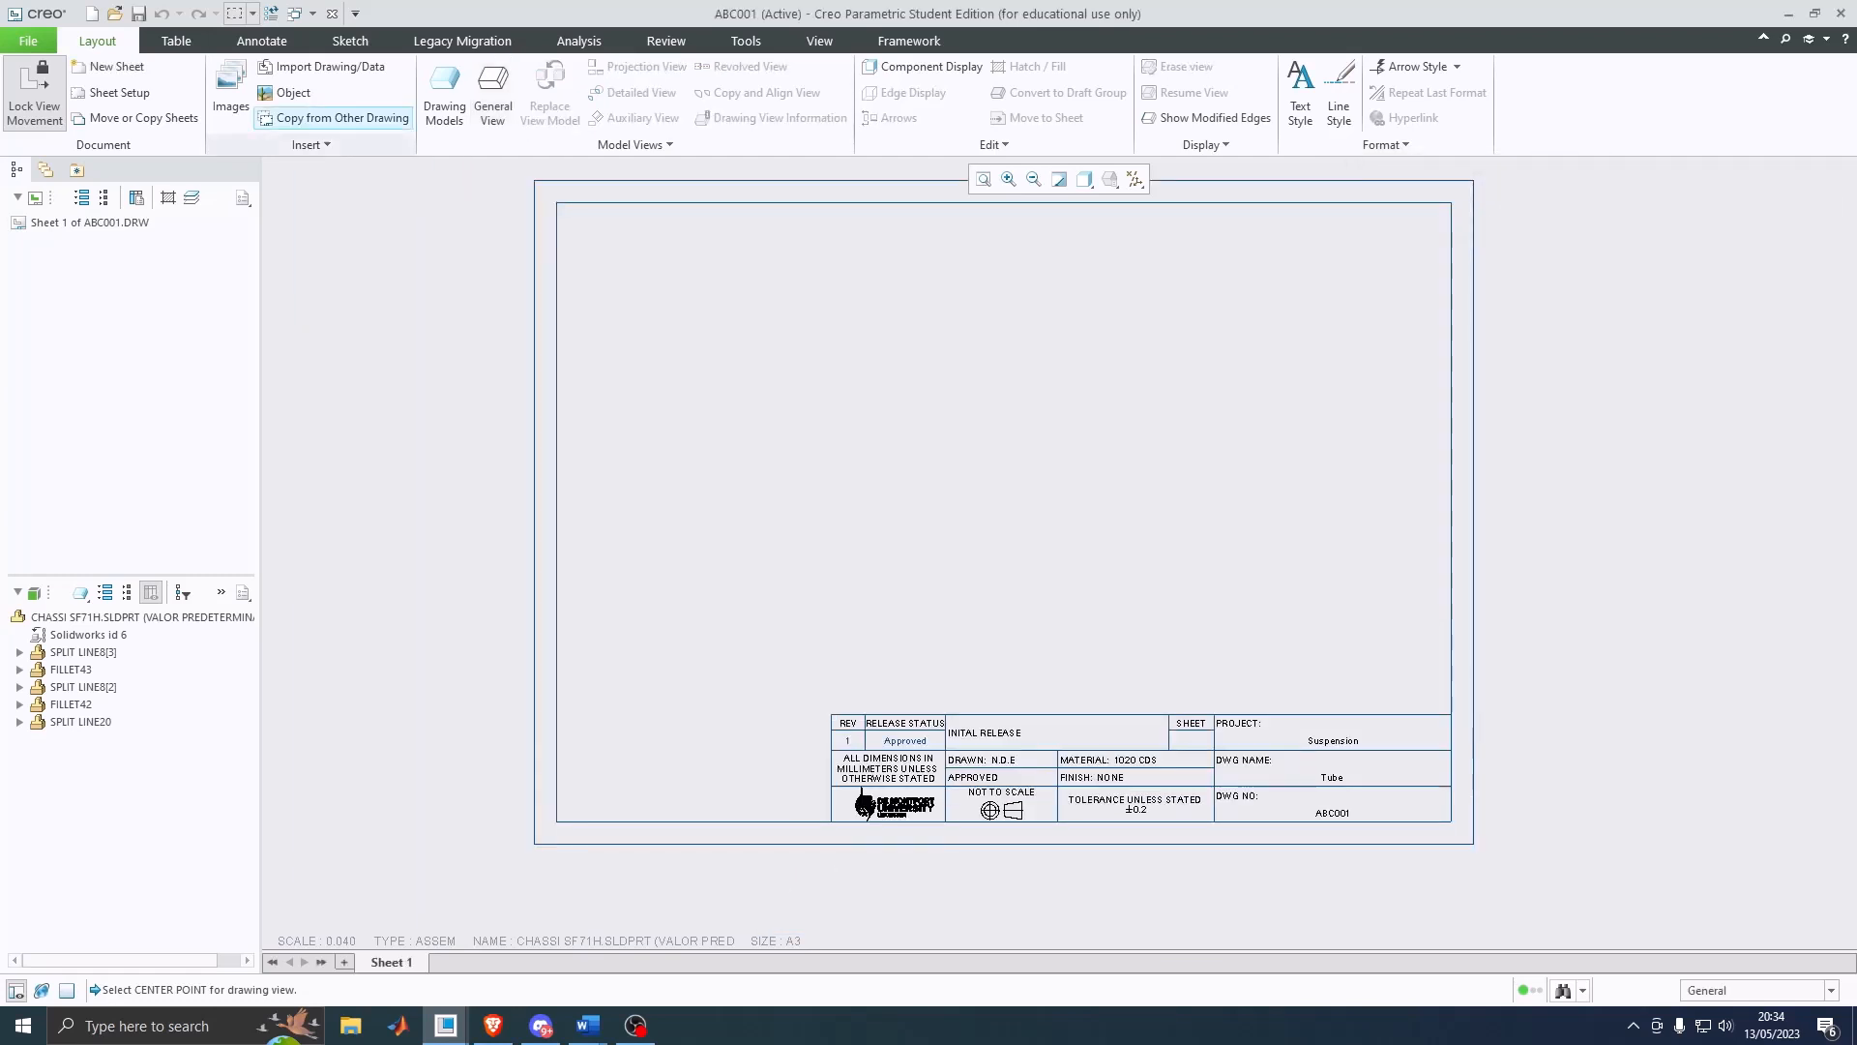
# Step: Delete the Chassi SF71H model from the drawing
pyautogui.click(444, 92)
pyautogui.click(1795, 236)
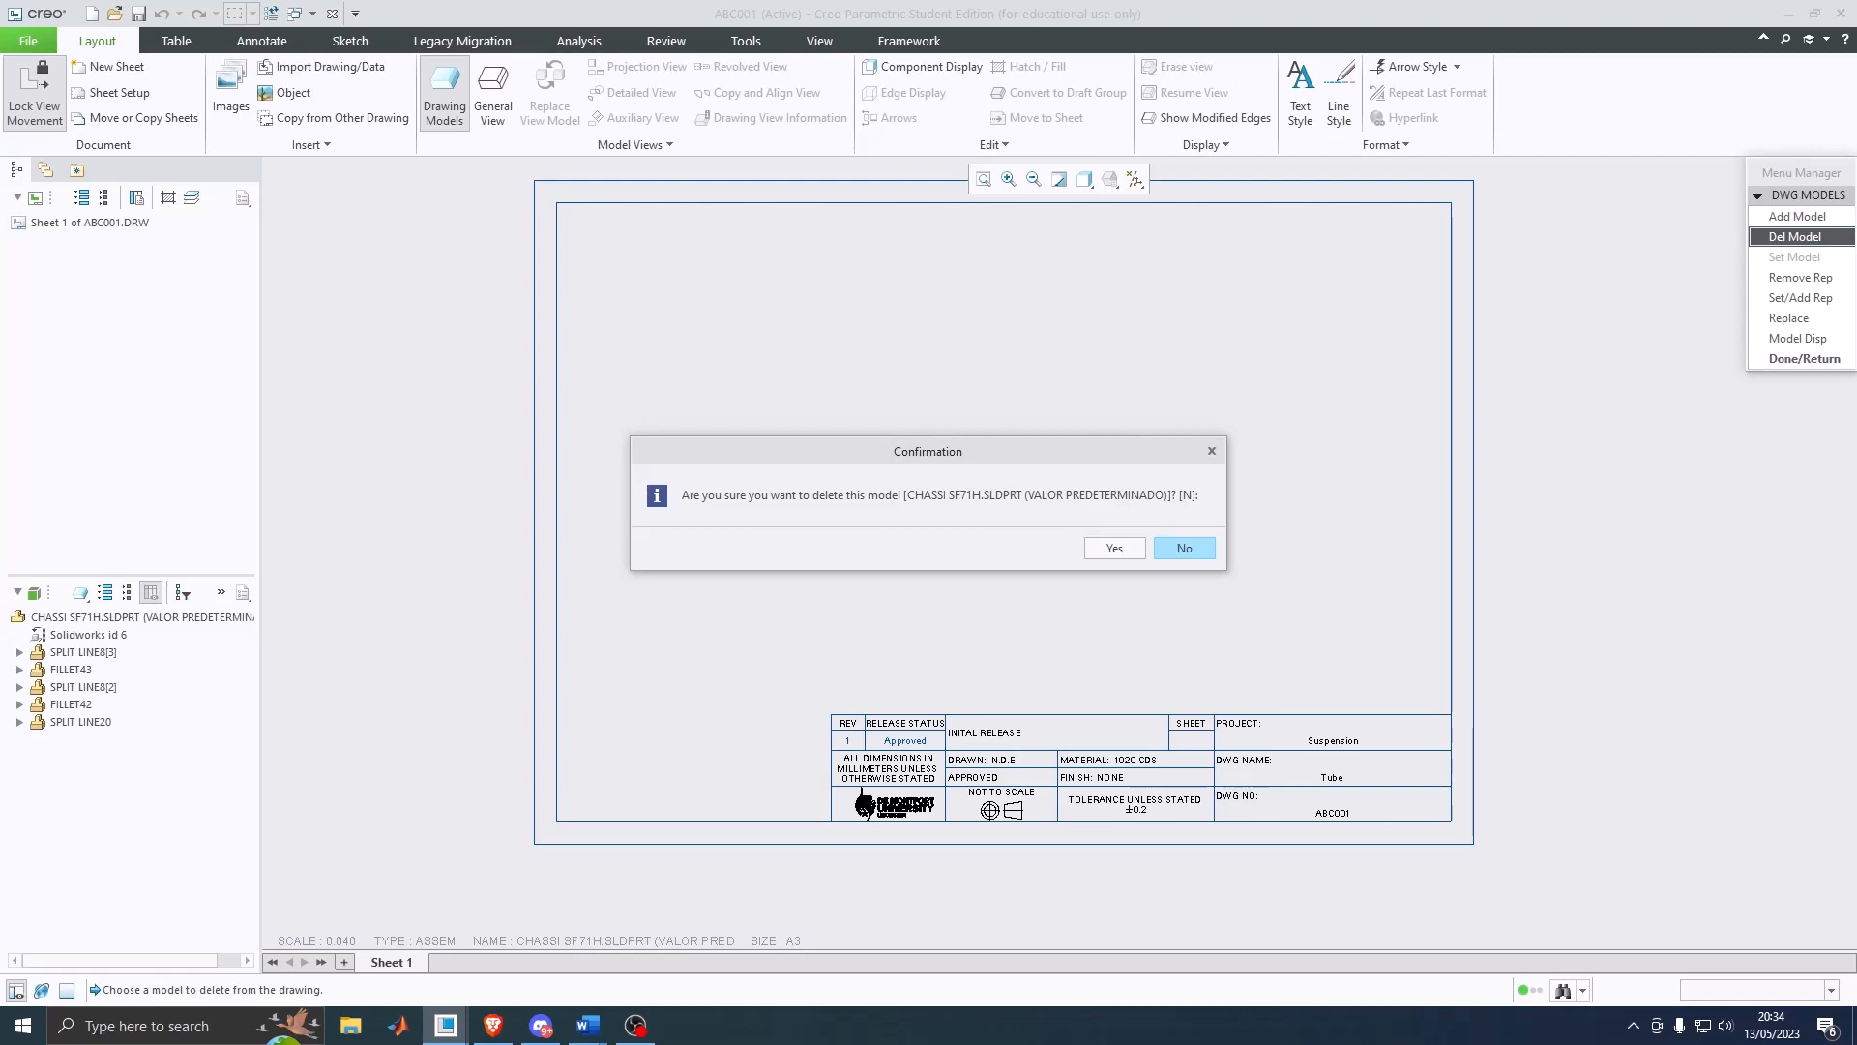
pyautogui.click(1114, 548)
# Step: Add the laptopinclinemega.prt model from the Desktop folder to the drawing
pyautogui.click(444, 92)
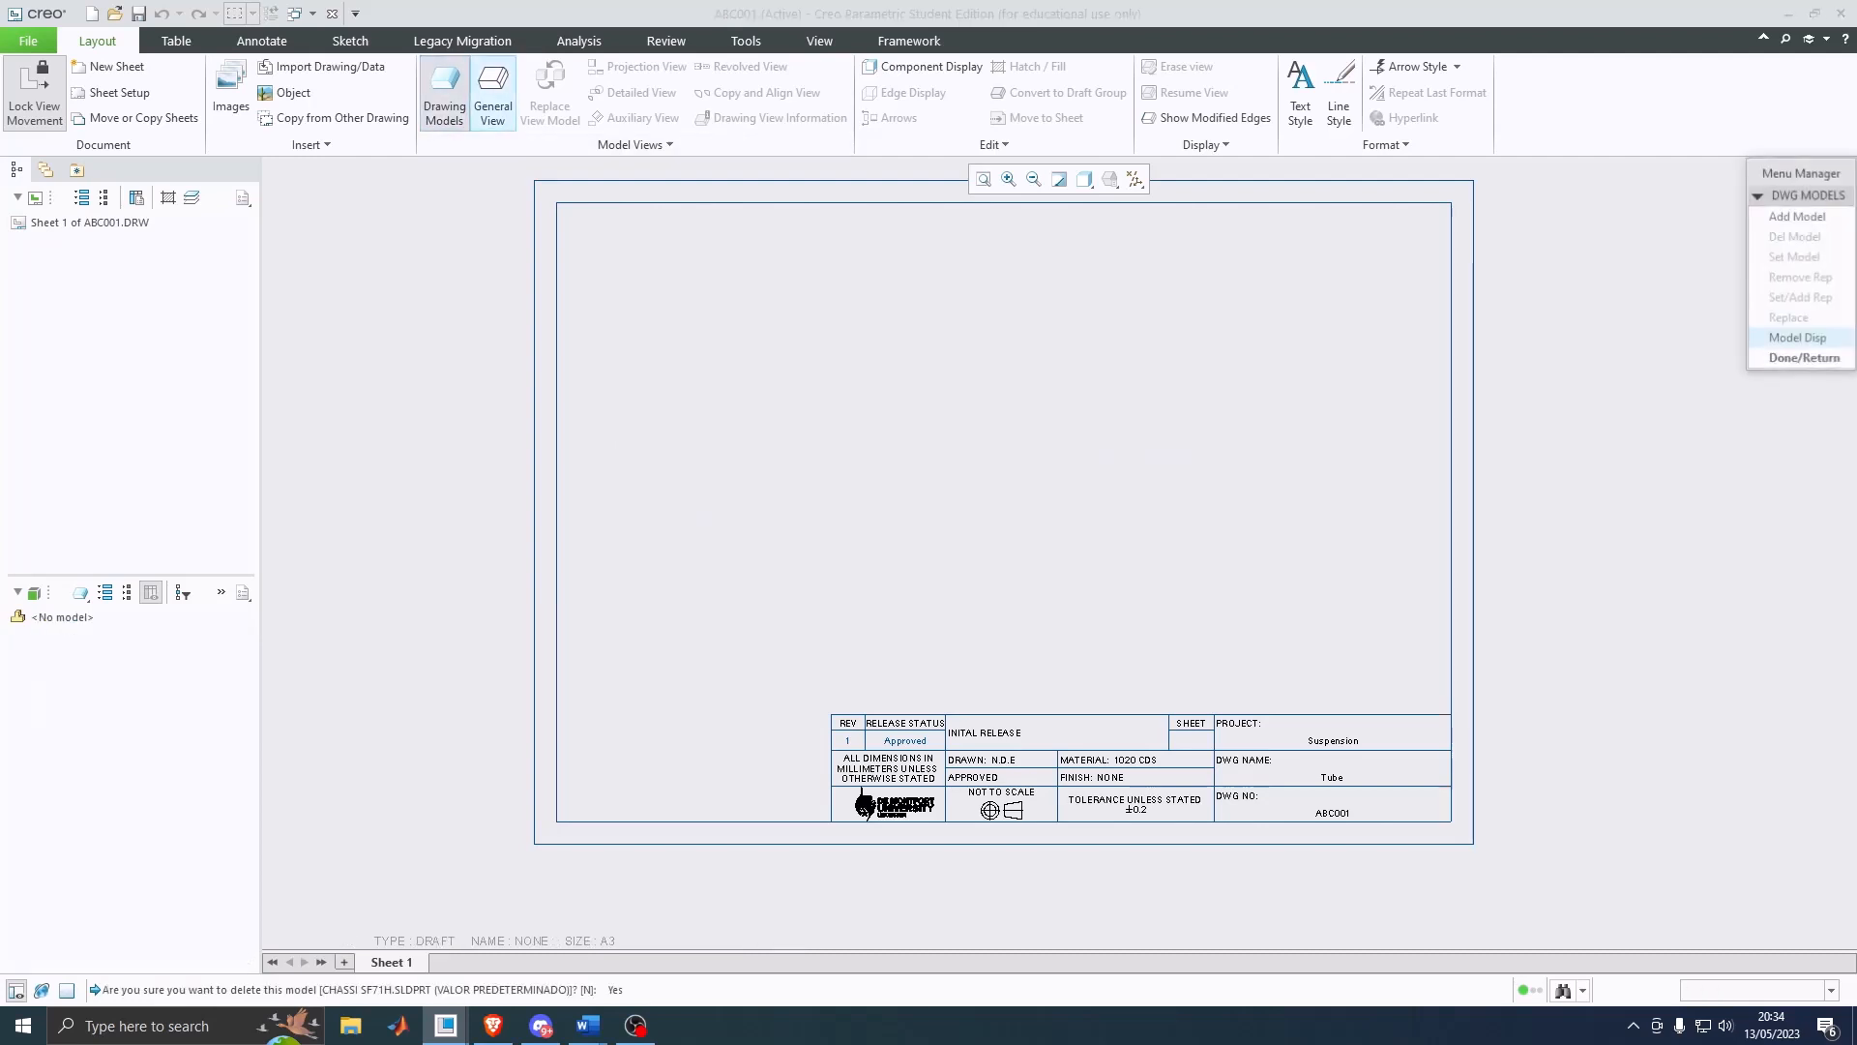
pyautogui.click(1797, 216)
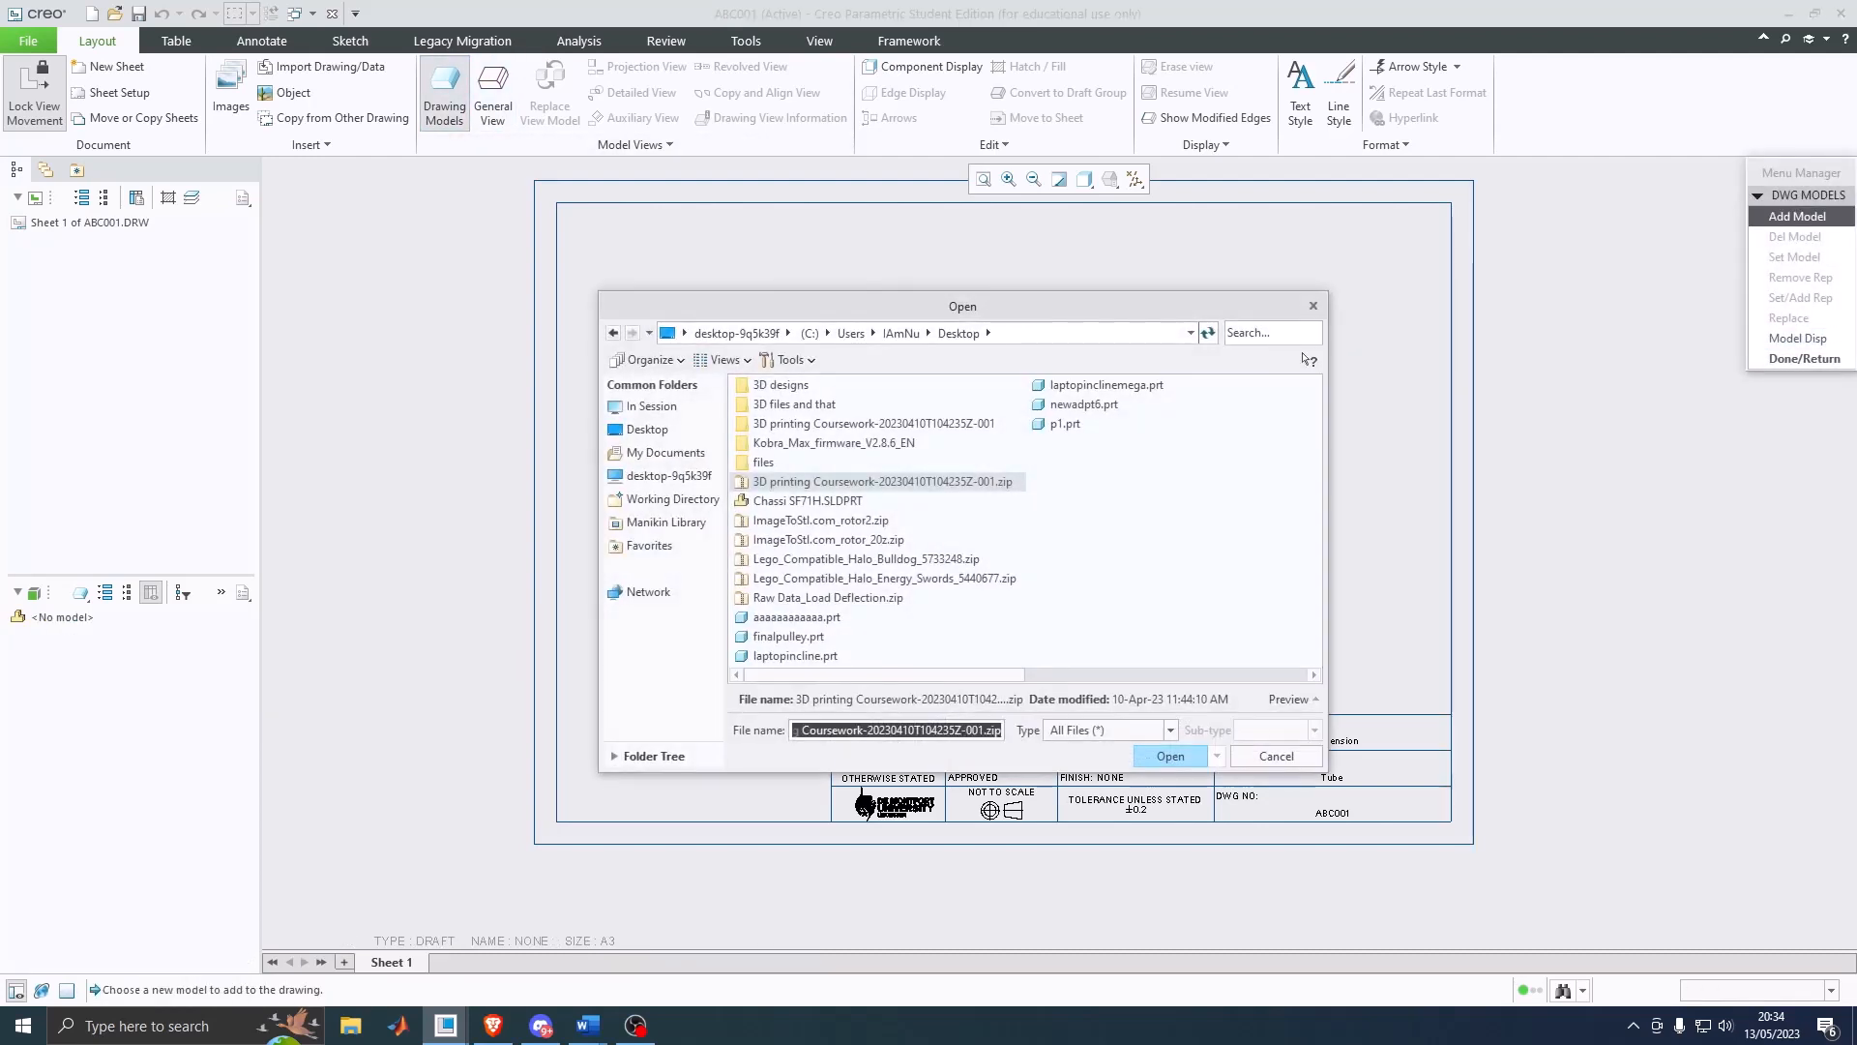
pyautogui.click(1065, 424)
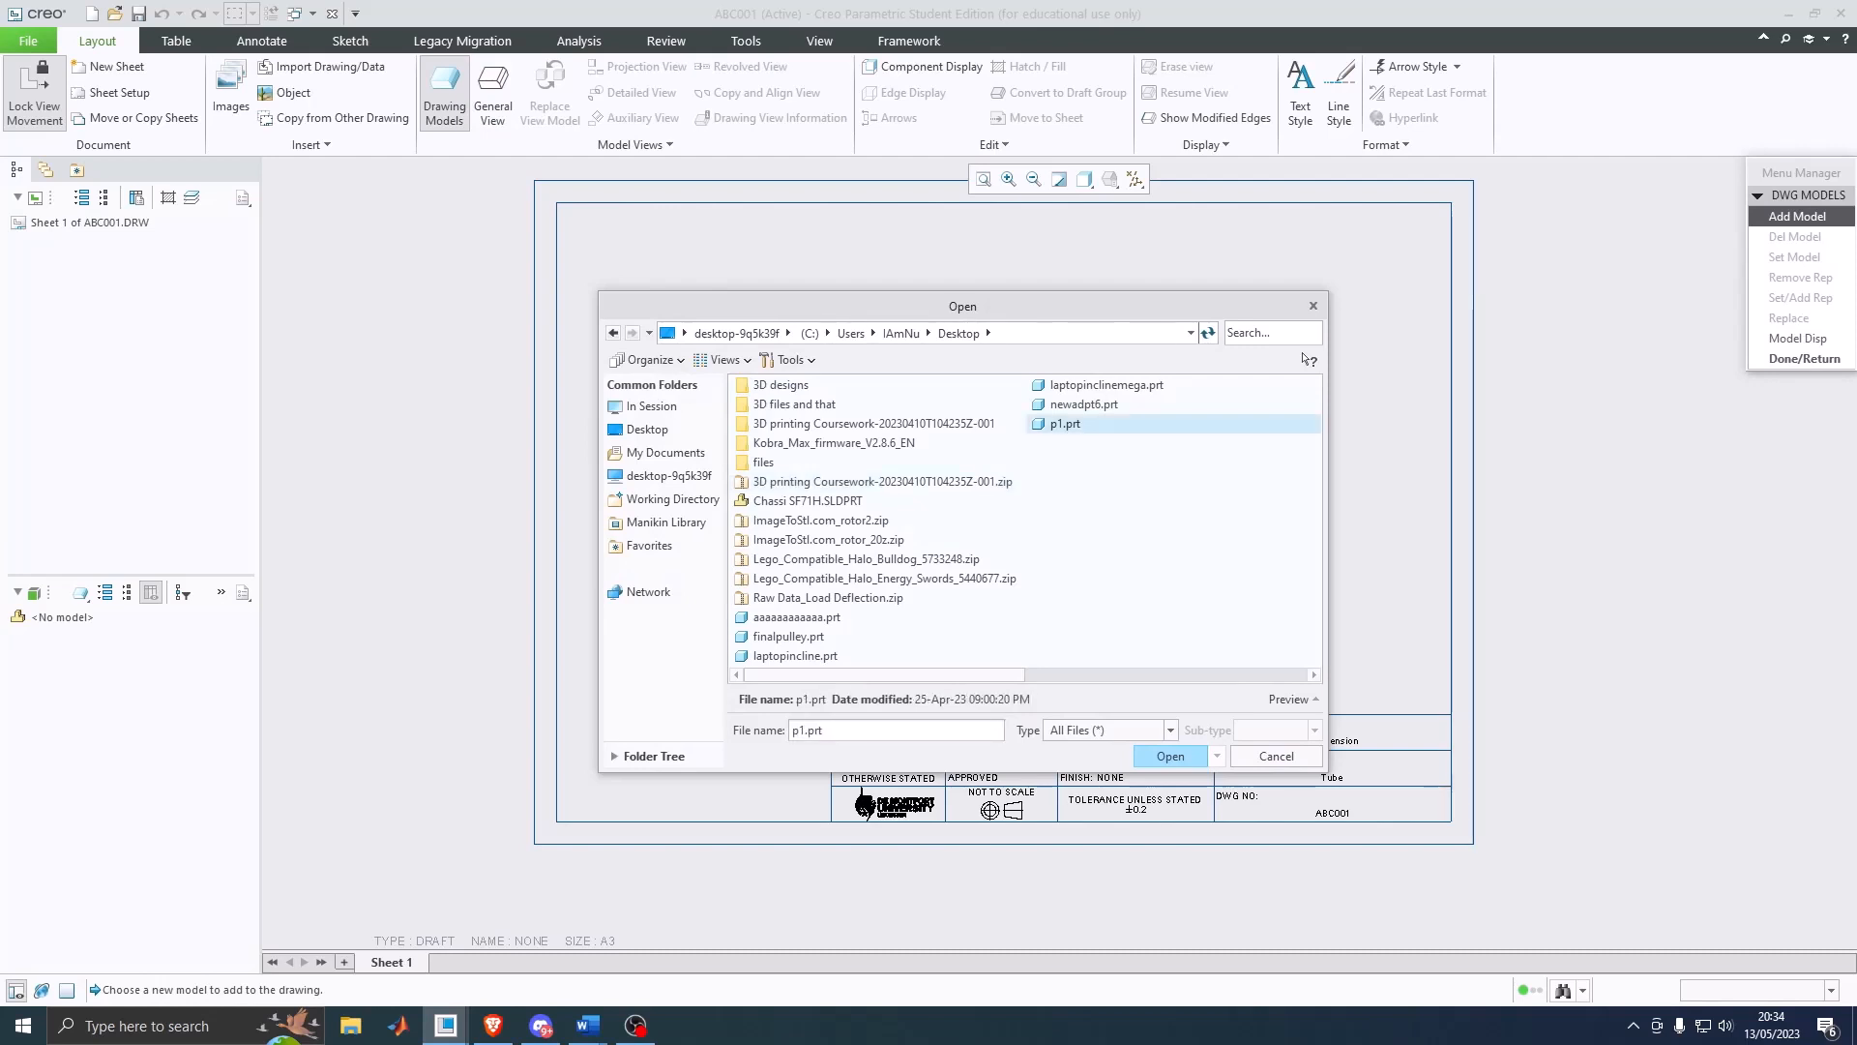
pyautogui.click(1083, 404)
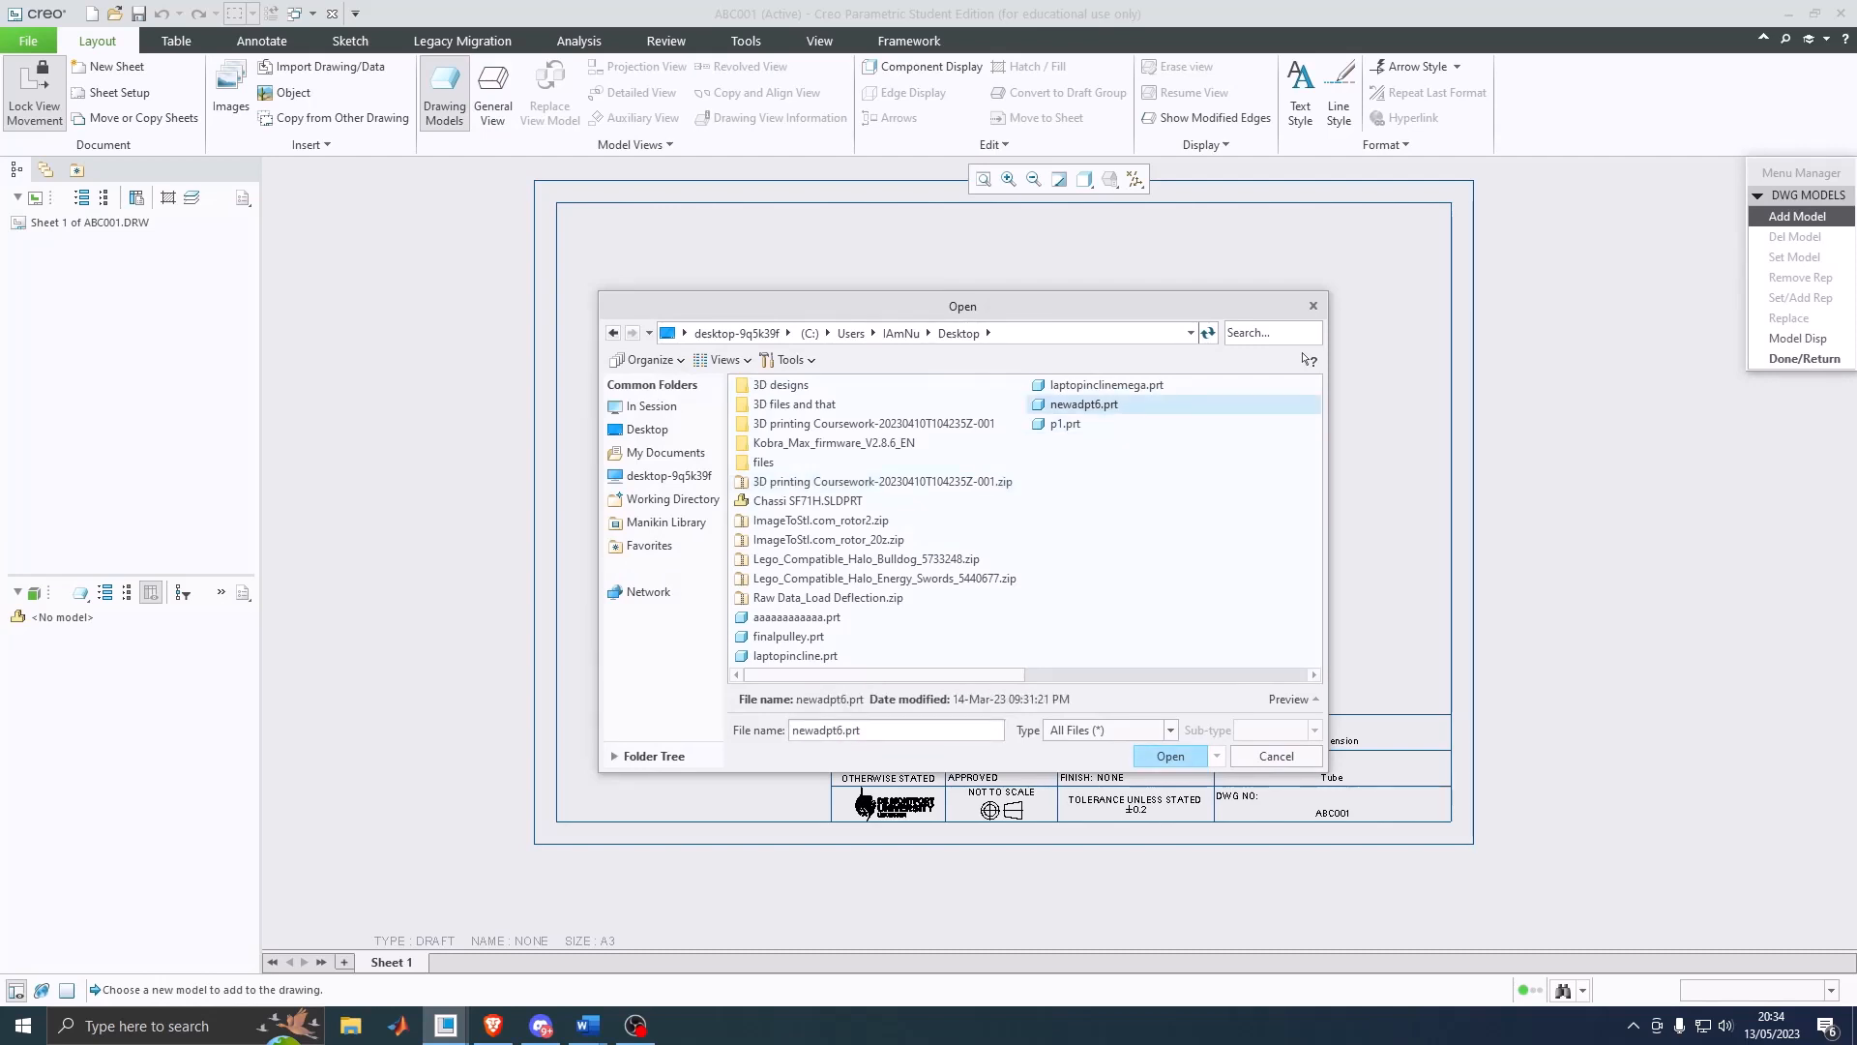
pyautogui.click(1106, 385)
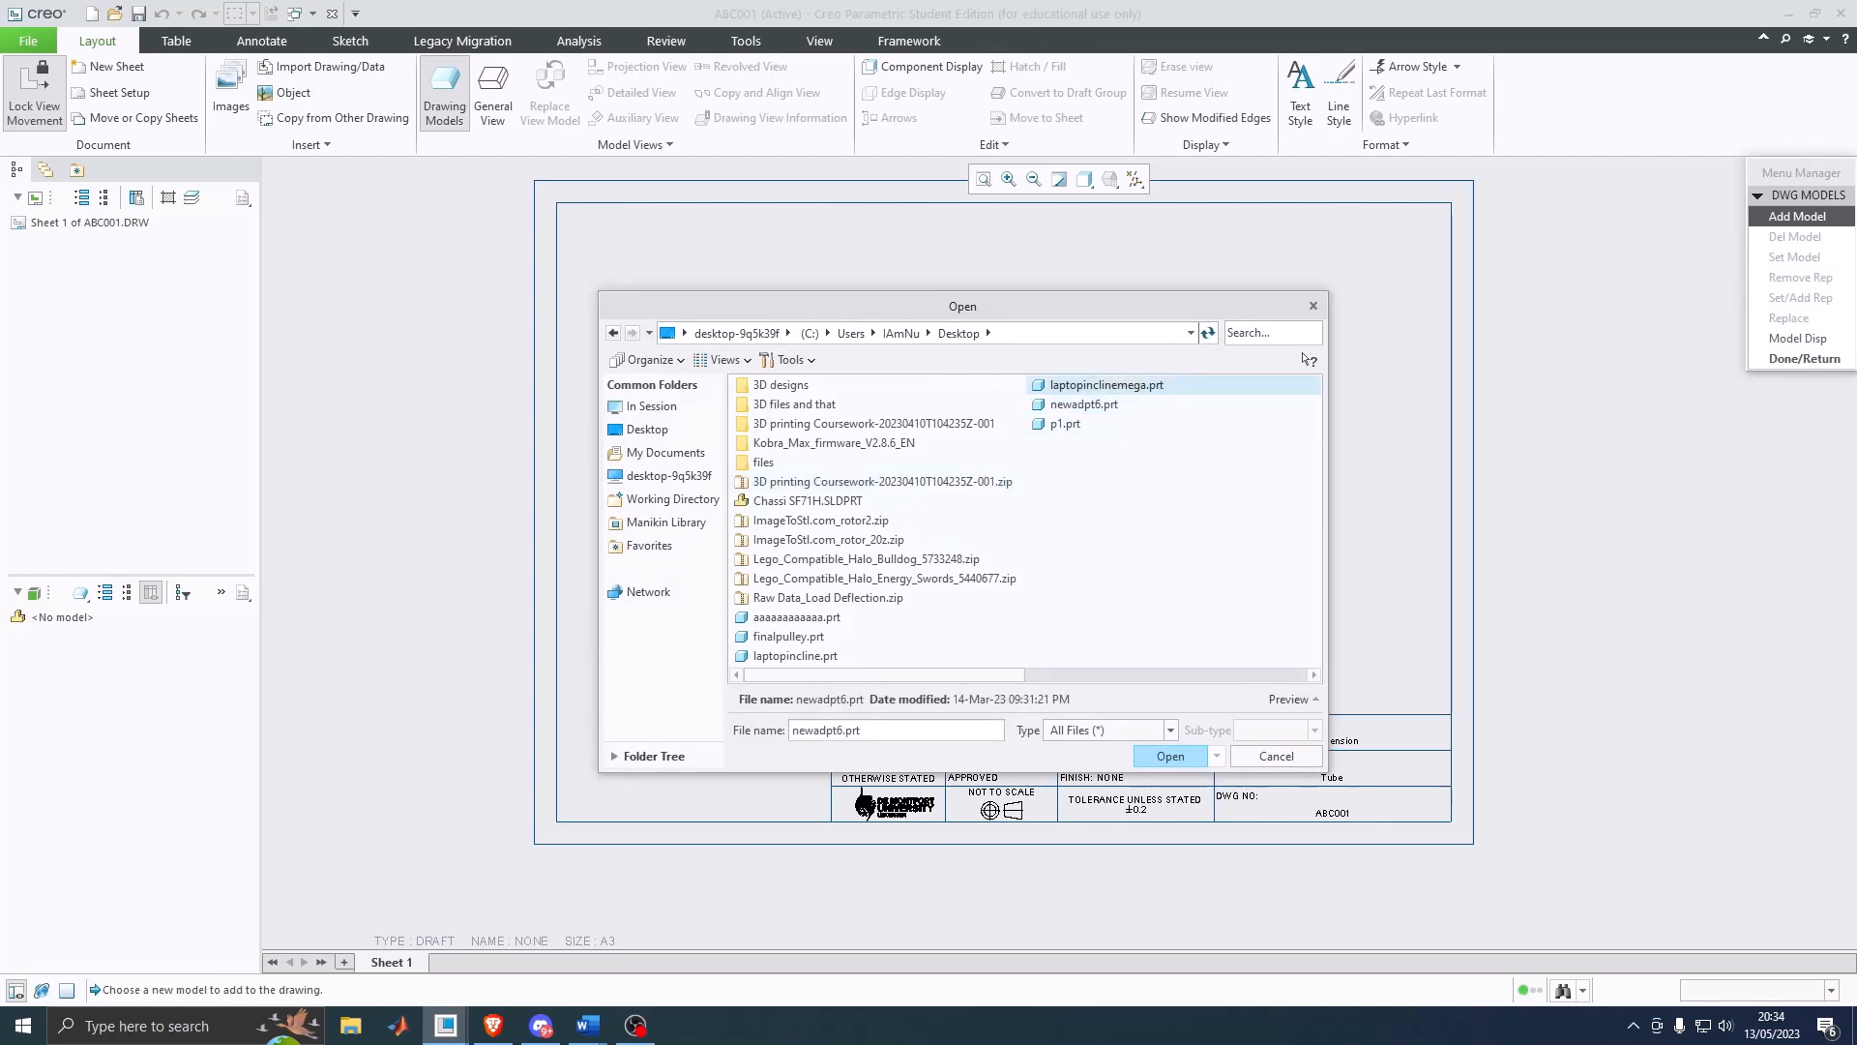
pyautogui.click(1170, 755)
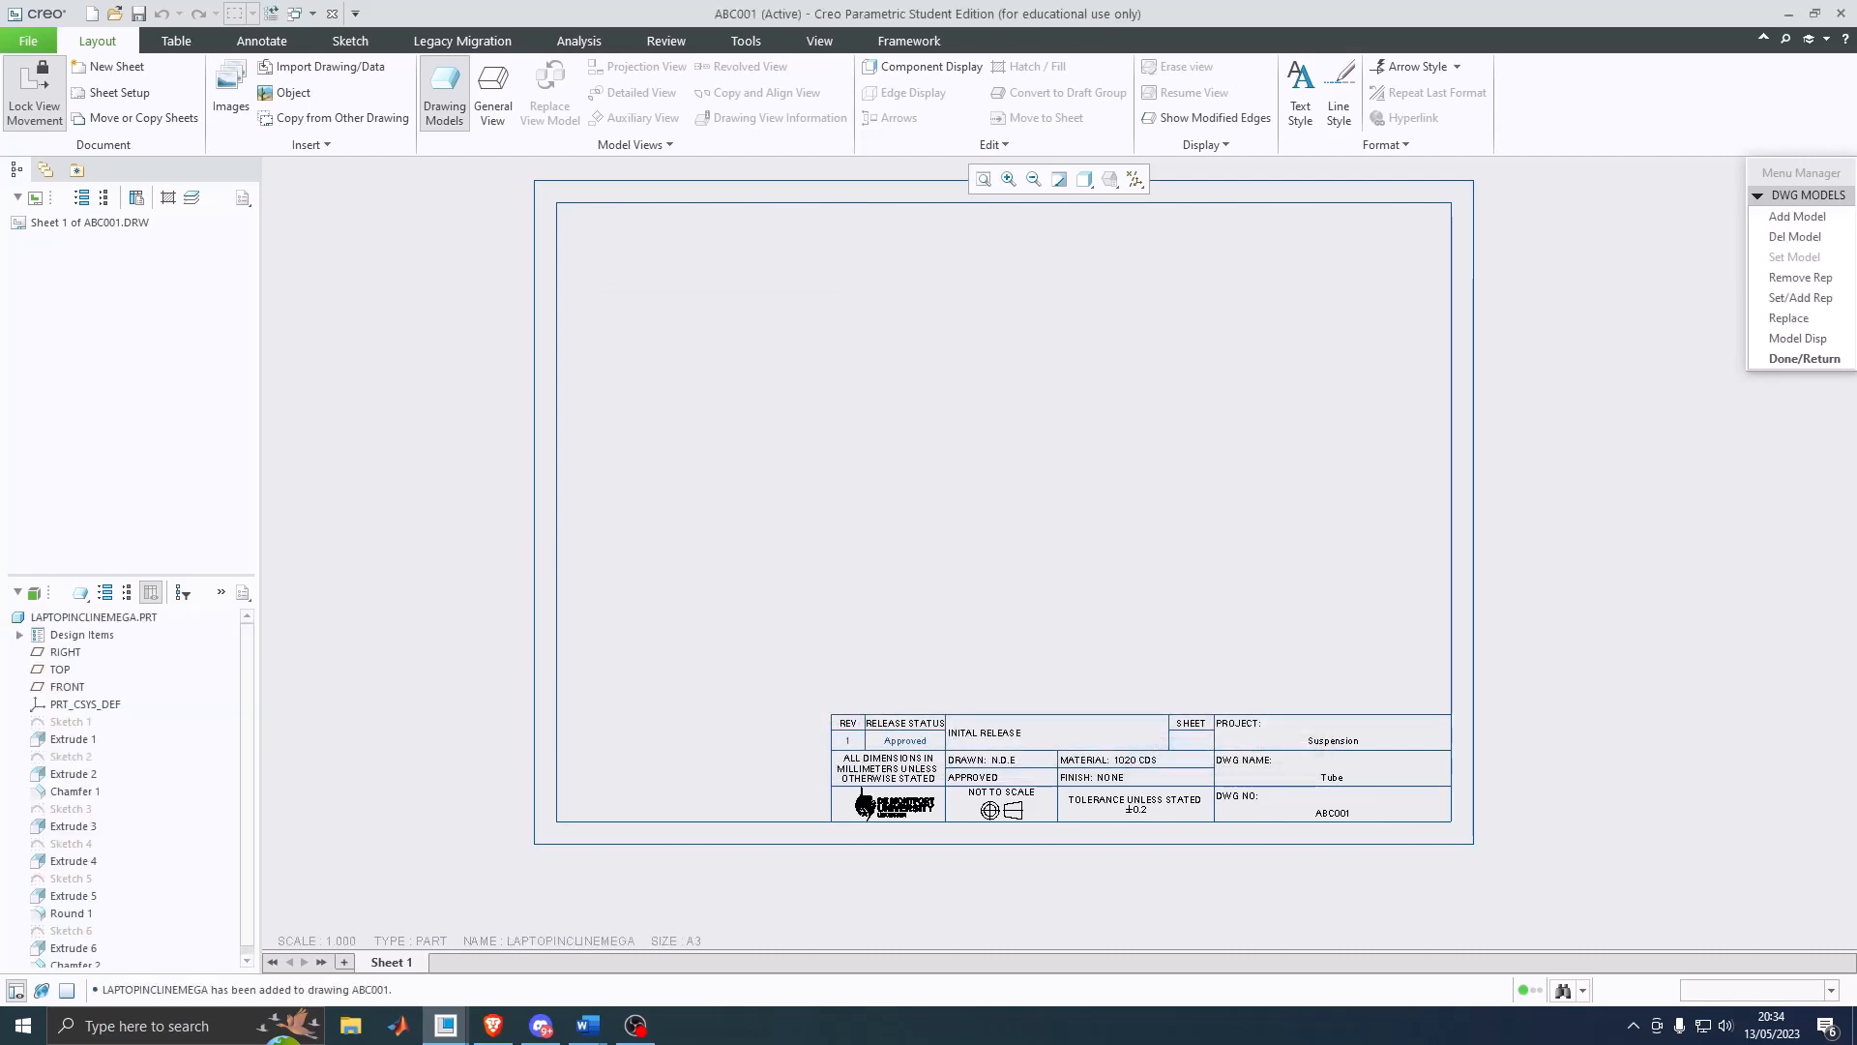
pyautogui.click(1805, 359)
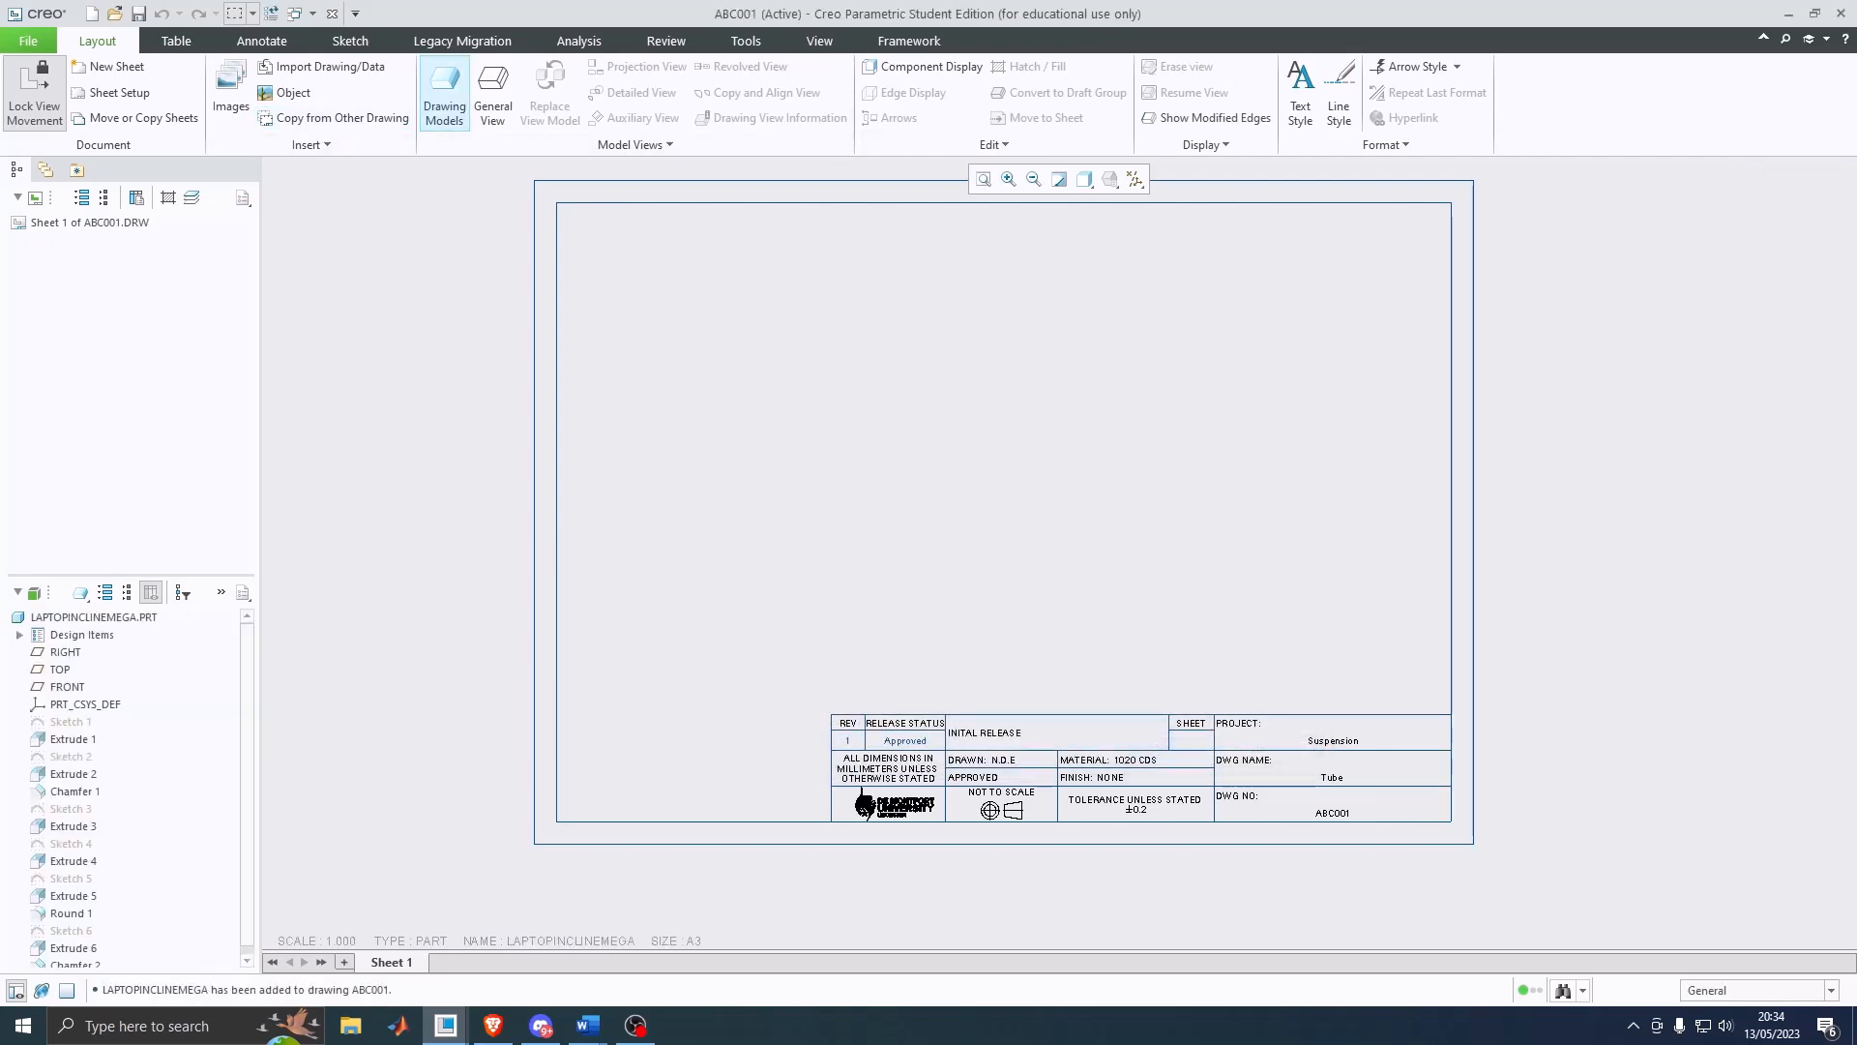
pyautogui.click(492, 97)
pyautogui.click(946, 640)
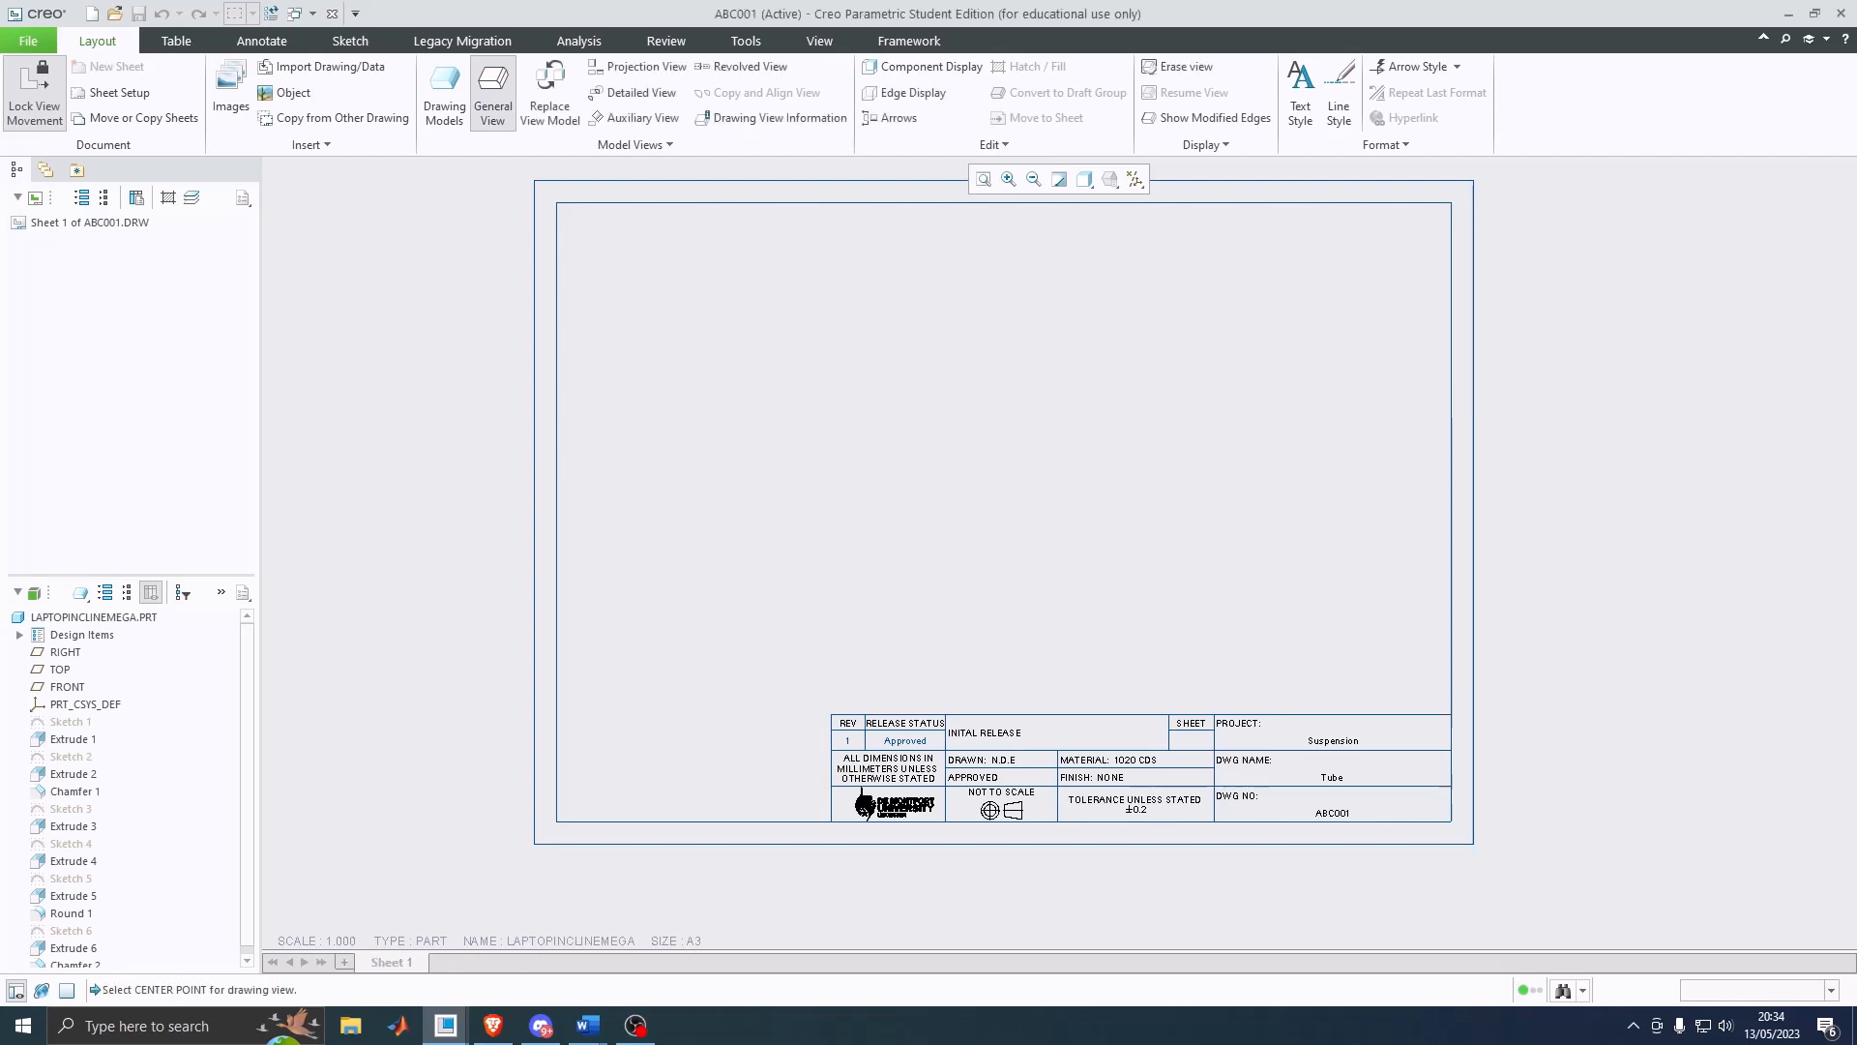
pyautogui.click(958, 473)
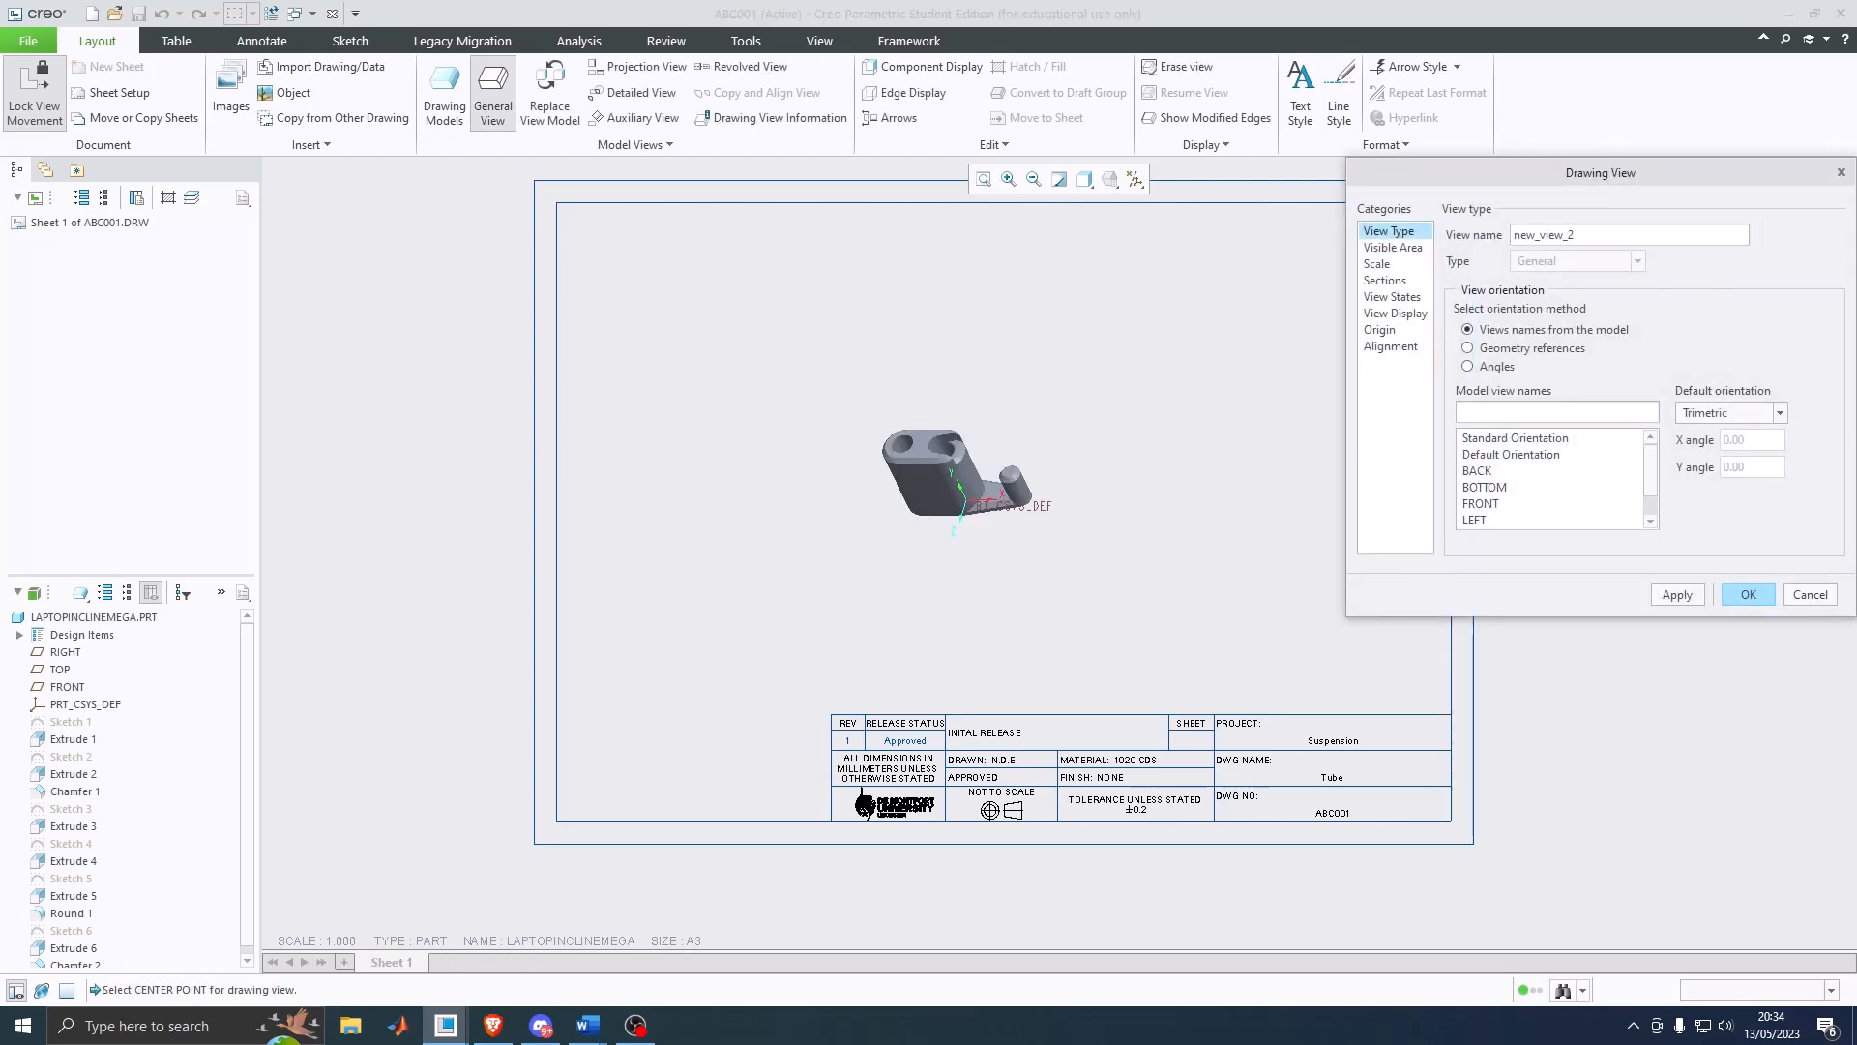
pyautogui.click(1484, 488)
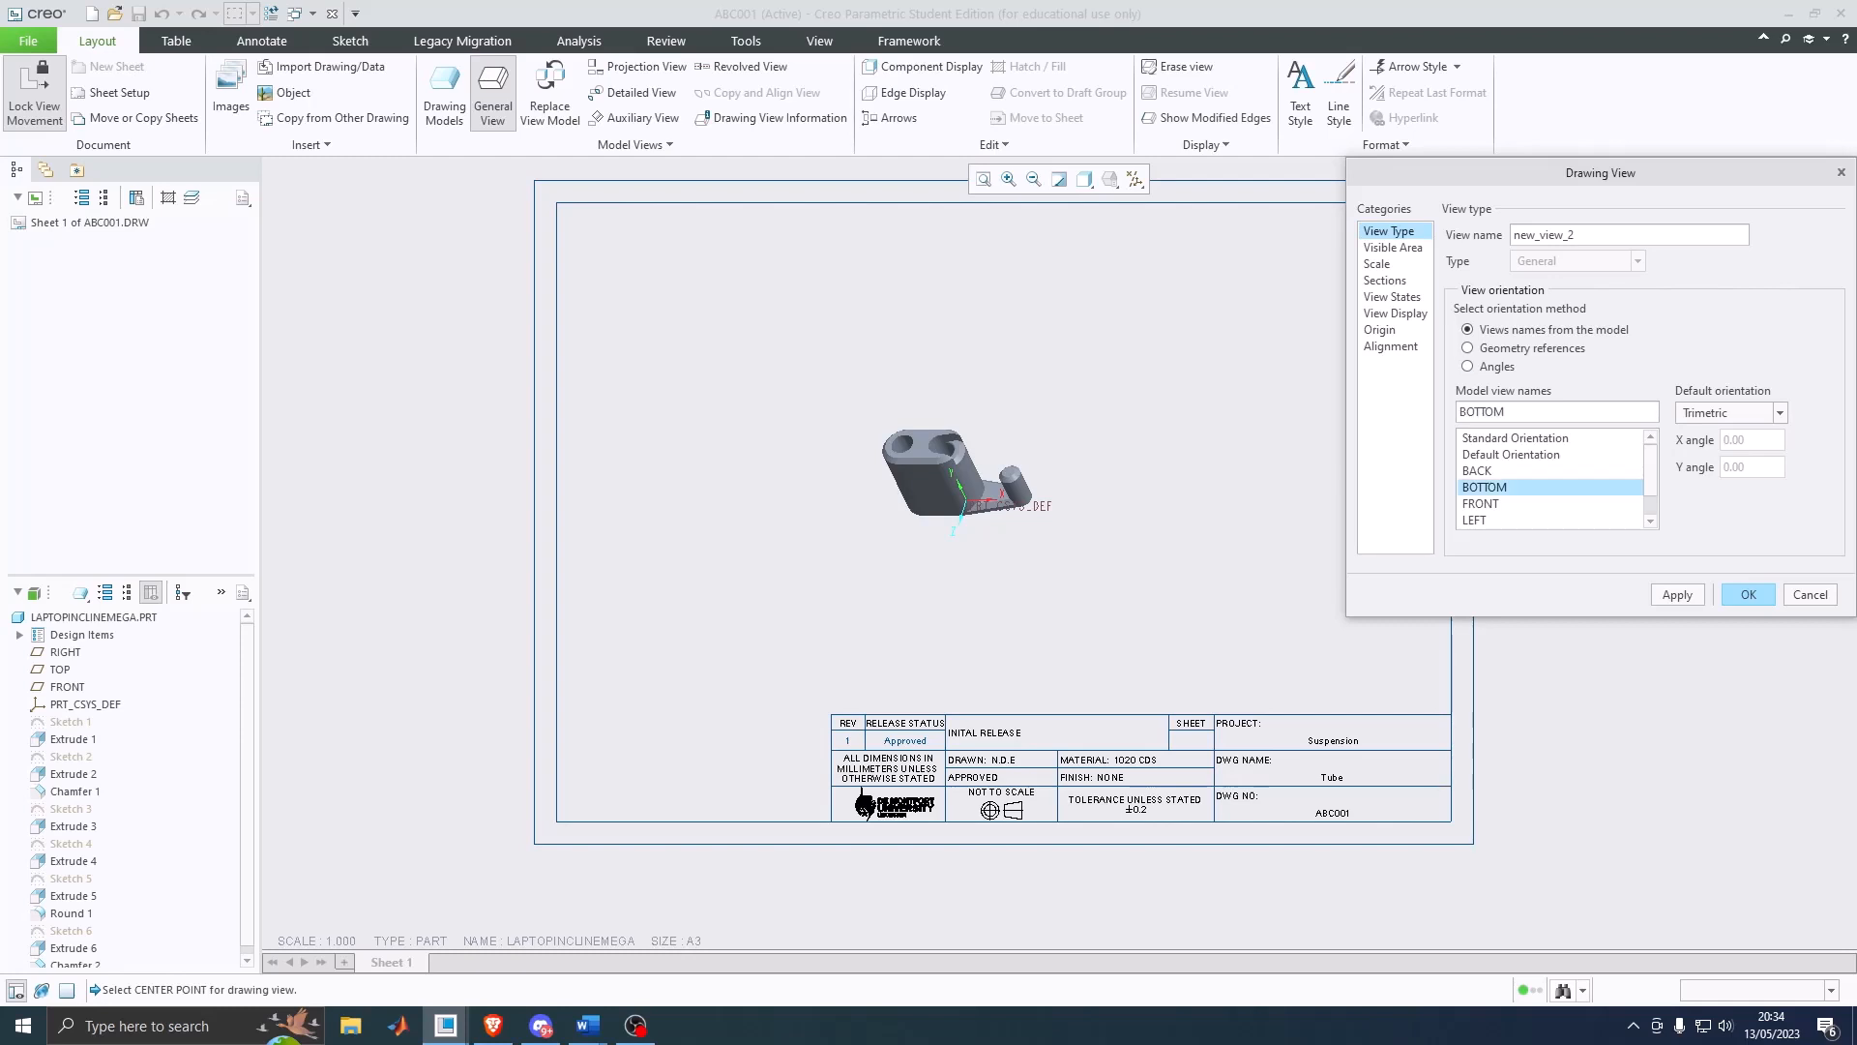
pyautogui.click(1810, 594)
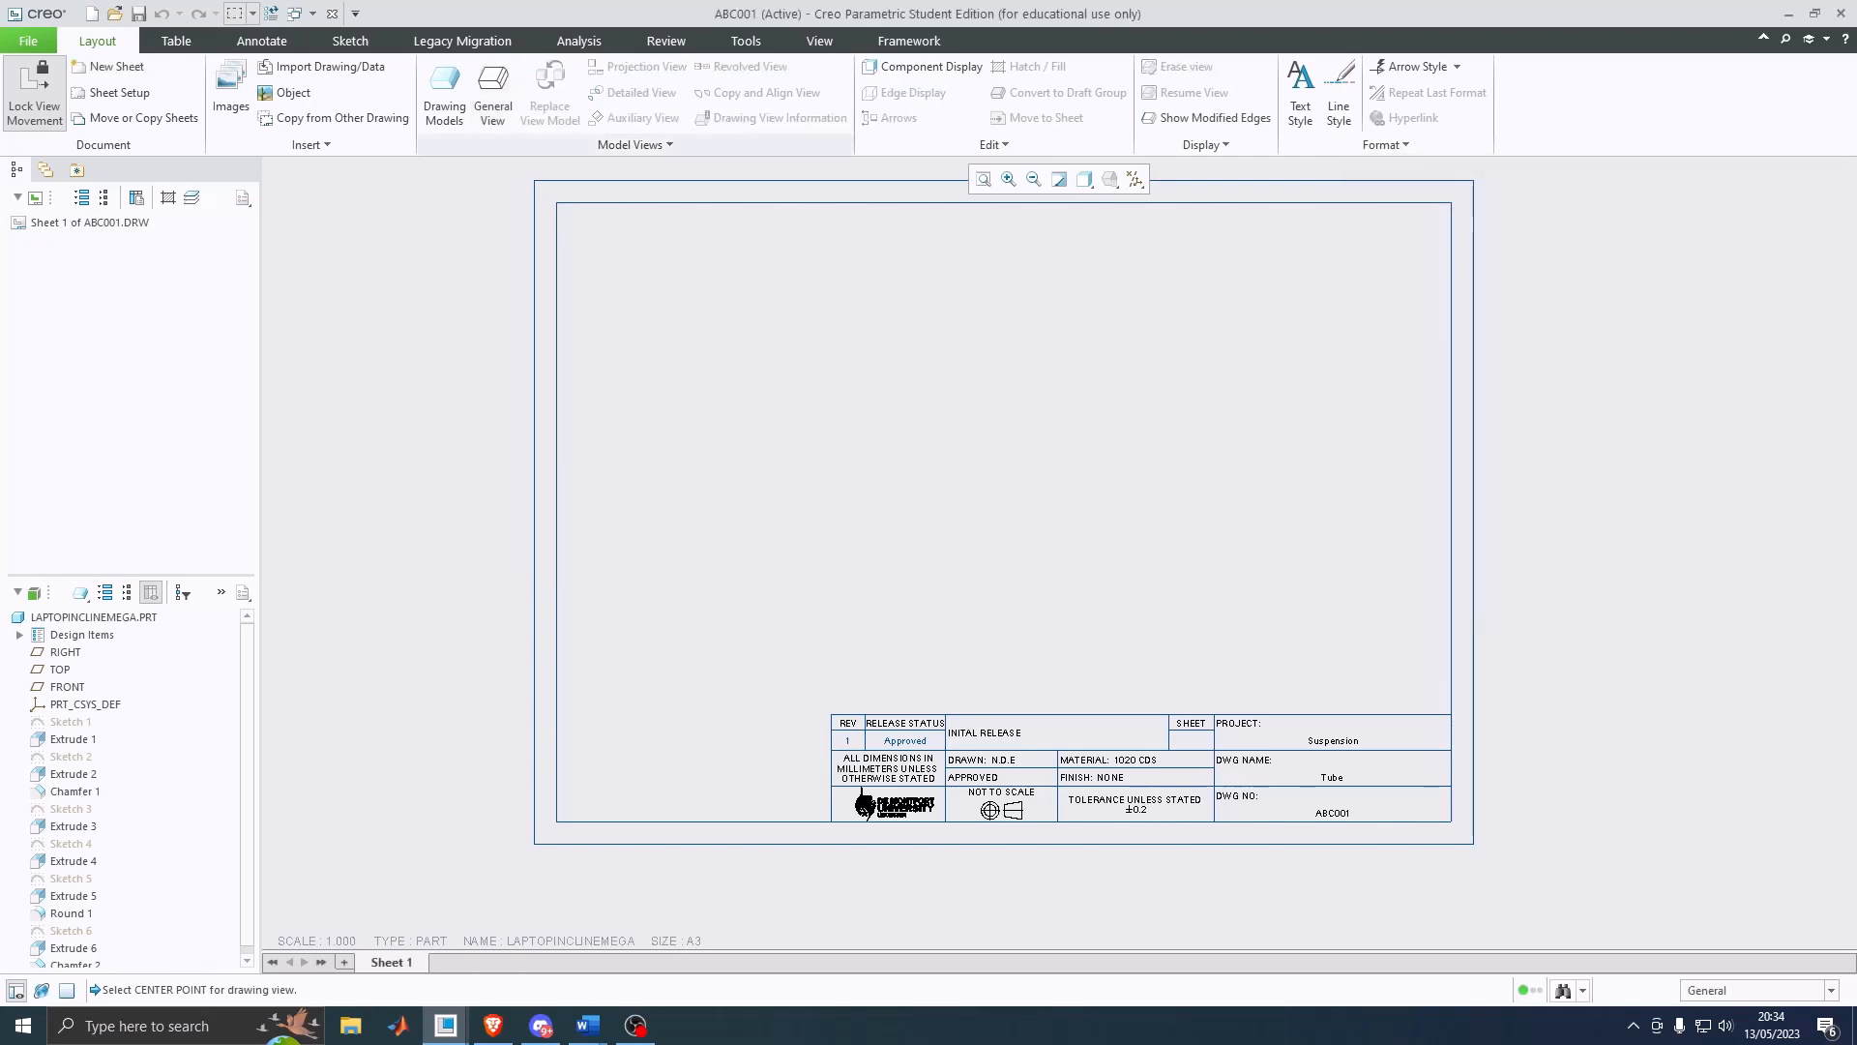
# Step: Place a general view of laptopinclinemega with no combined state mid-sheet and give it the FRONT orientation
pyautogui.click(493, 94)
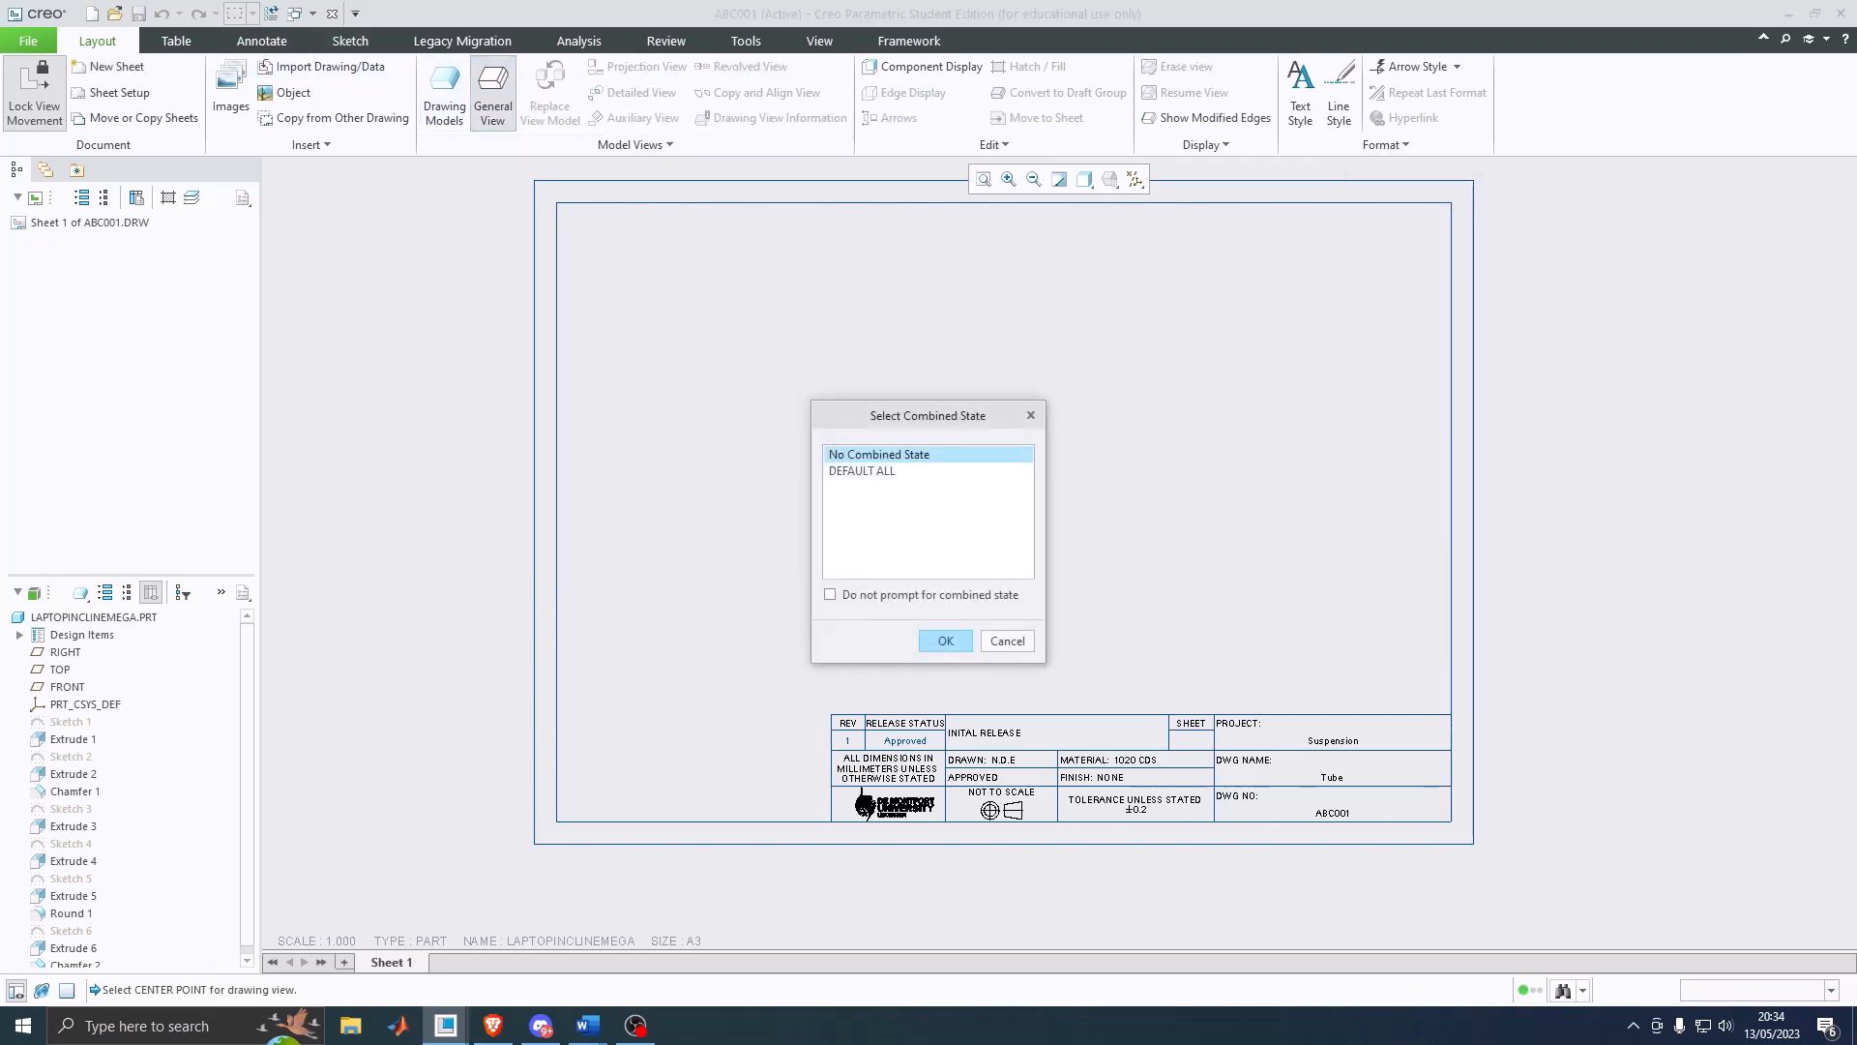
pyautogui.click(946, 640)
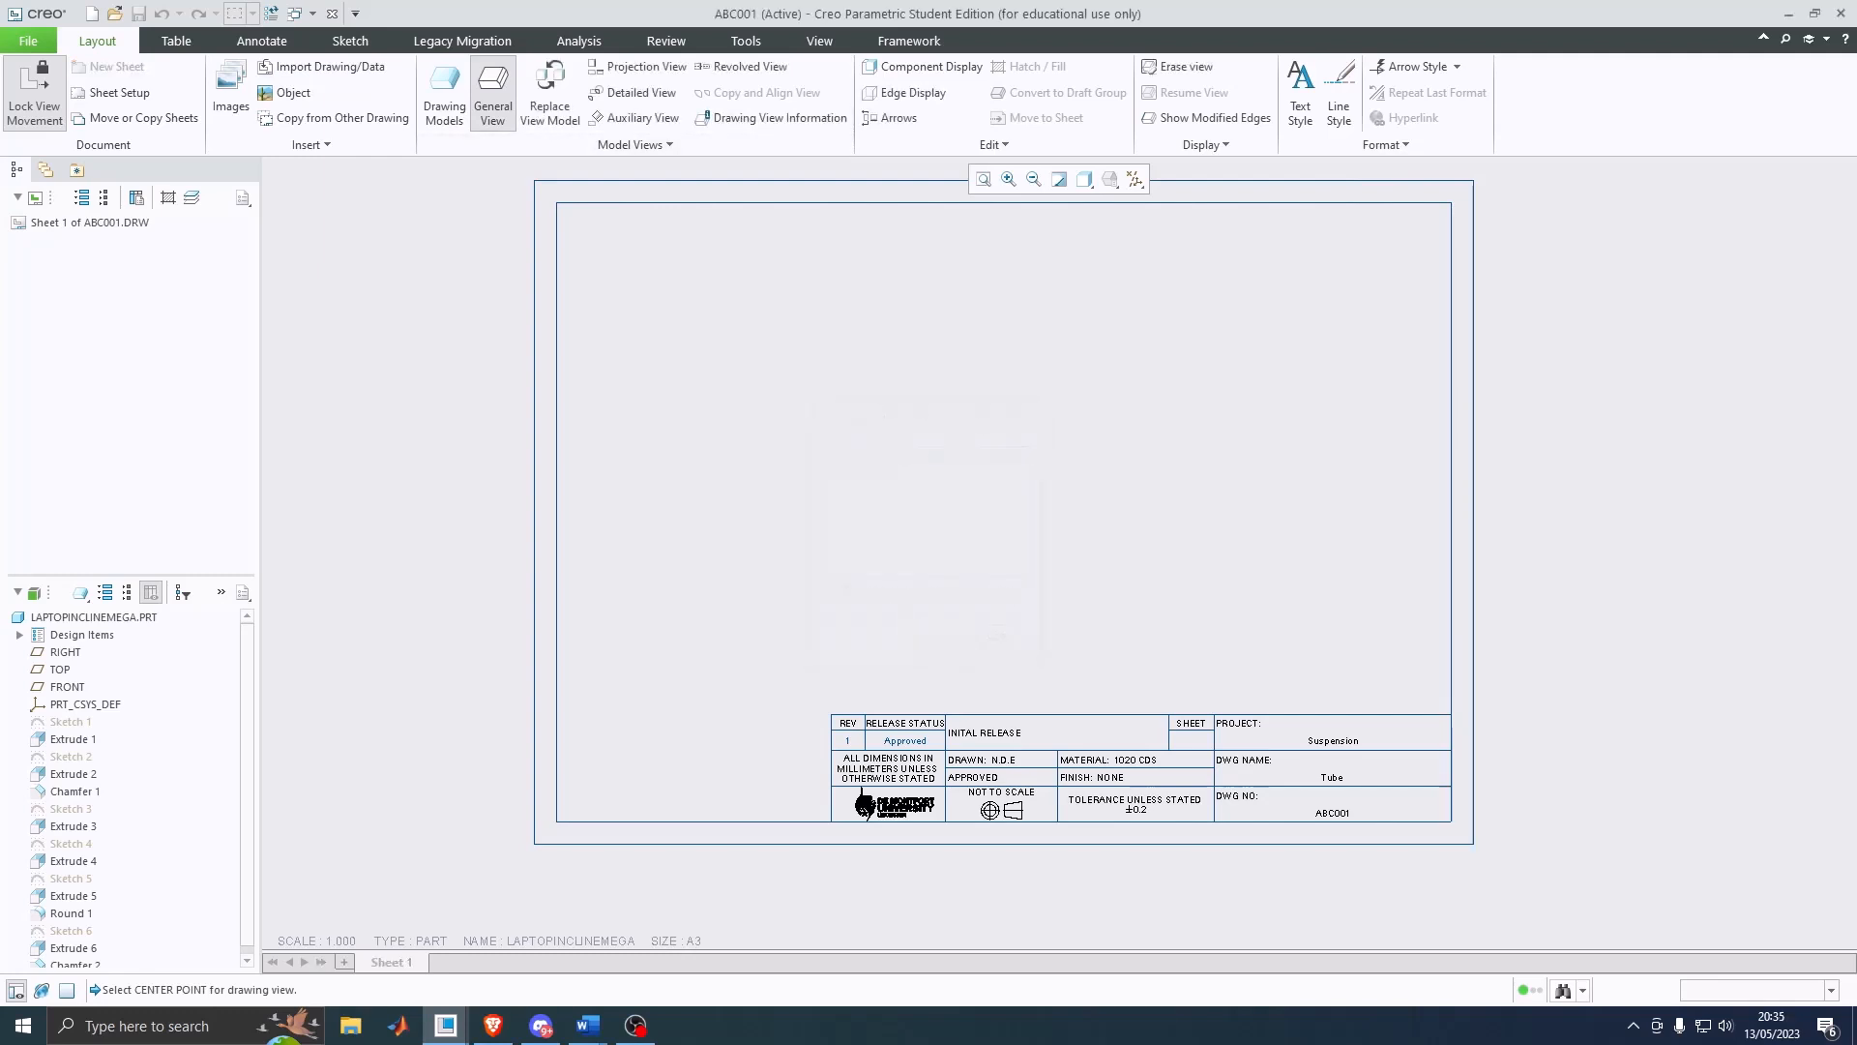
pyautogui.click(992, 477)
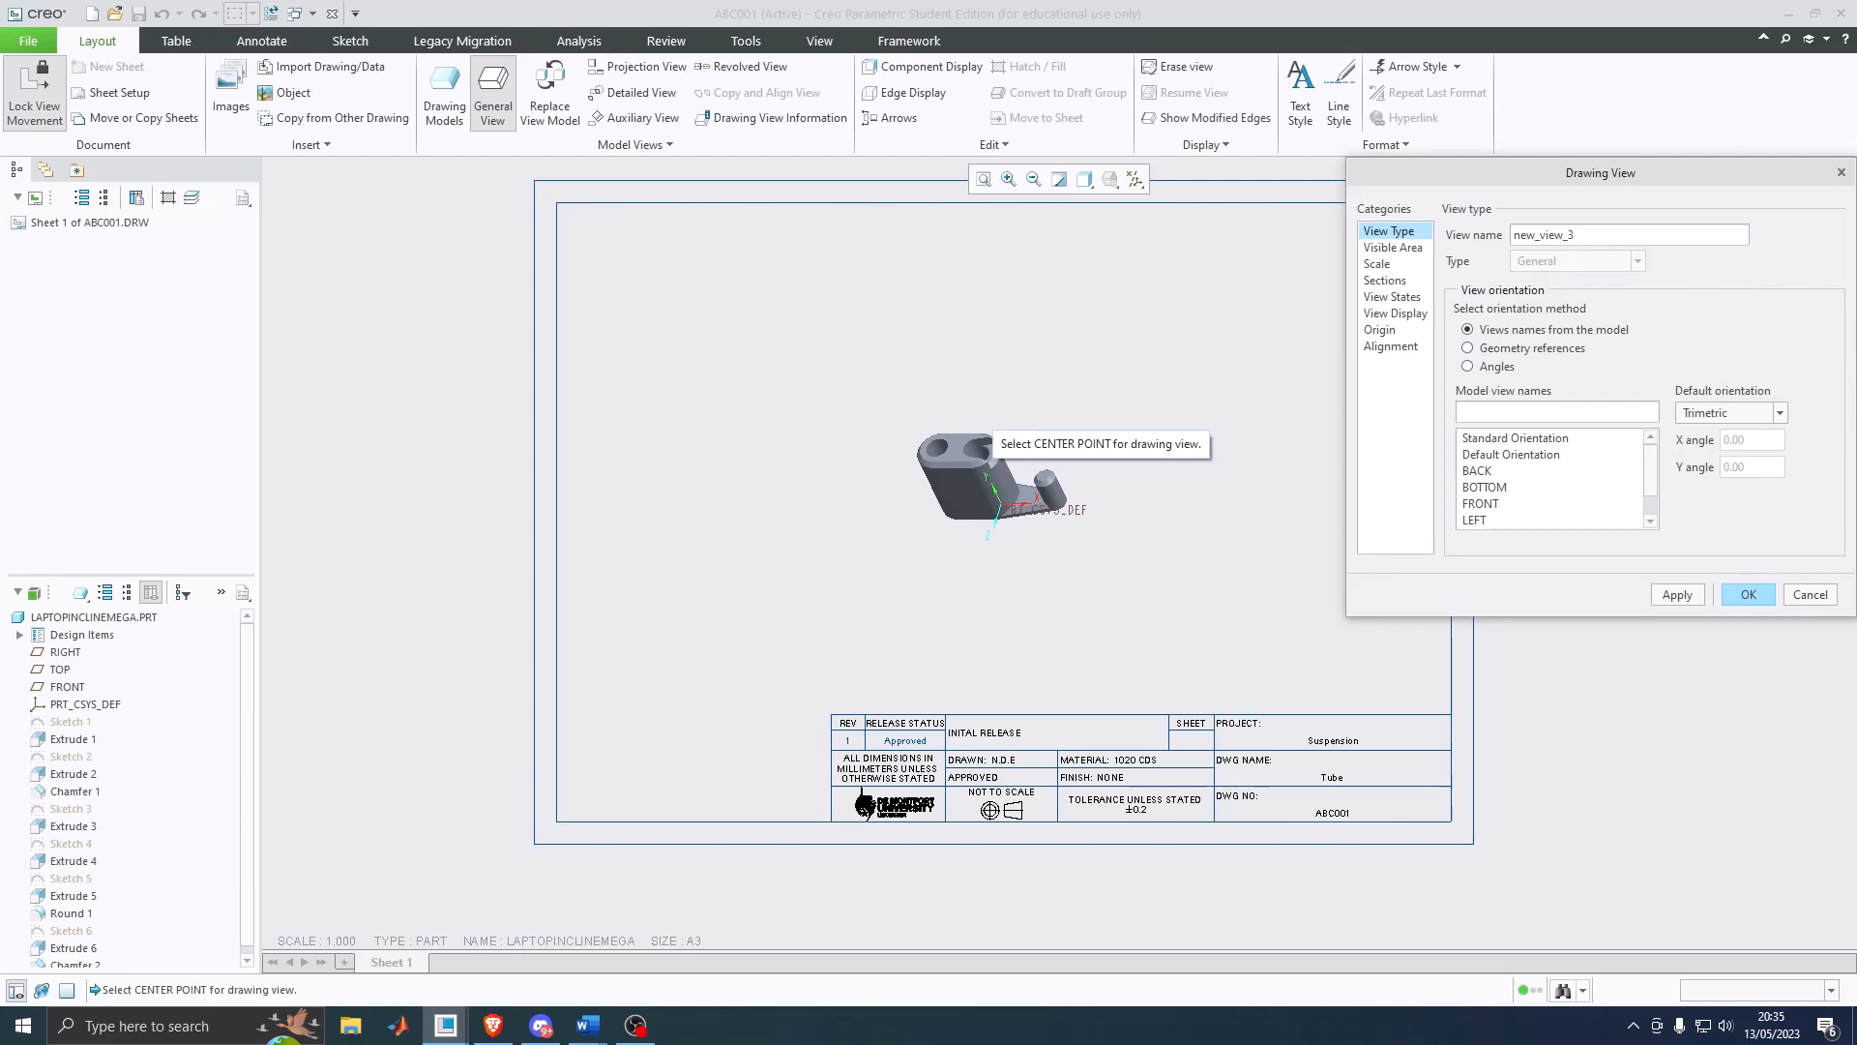
pyautogui.click(1480, 504)
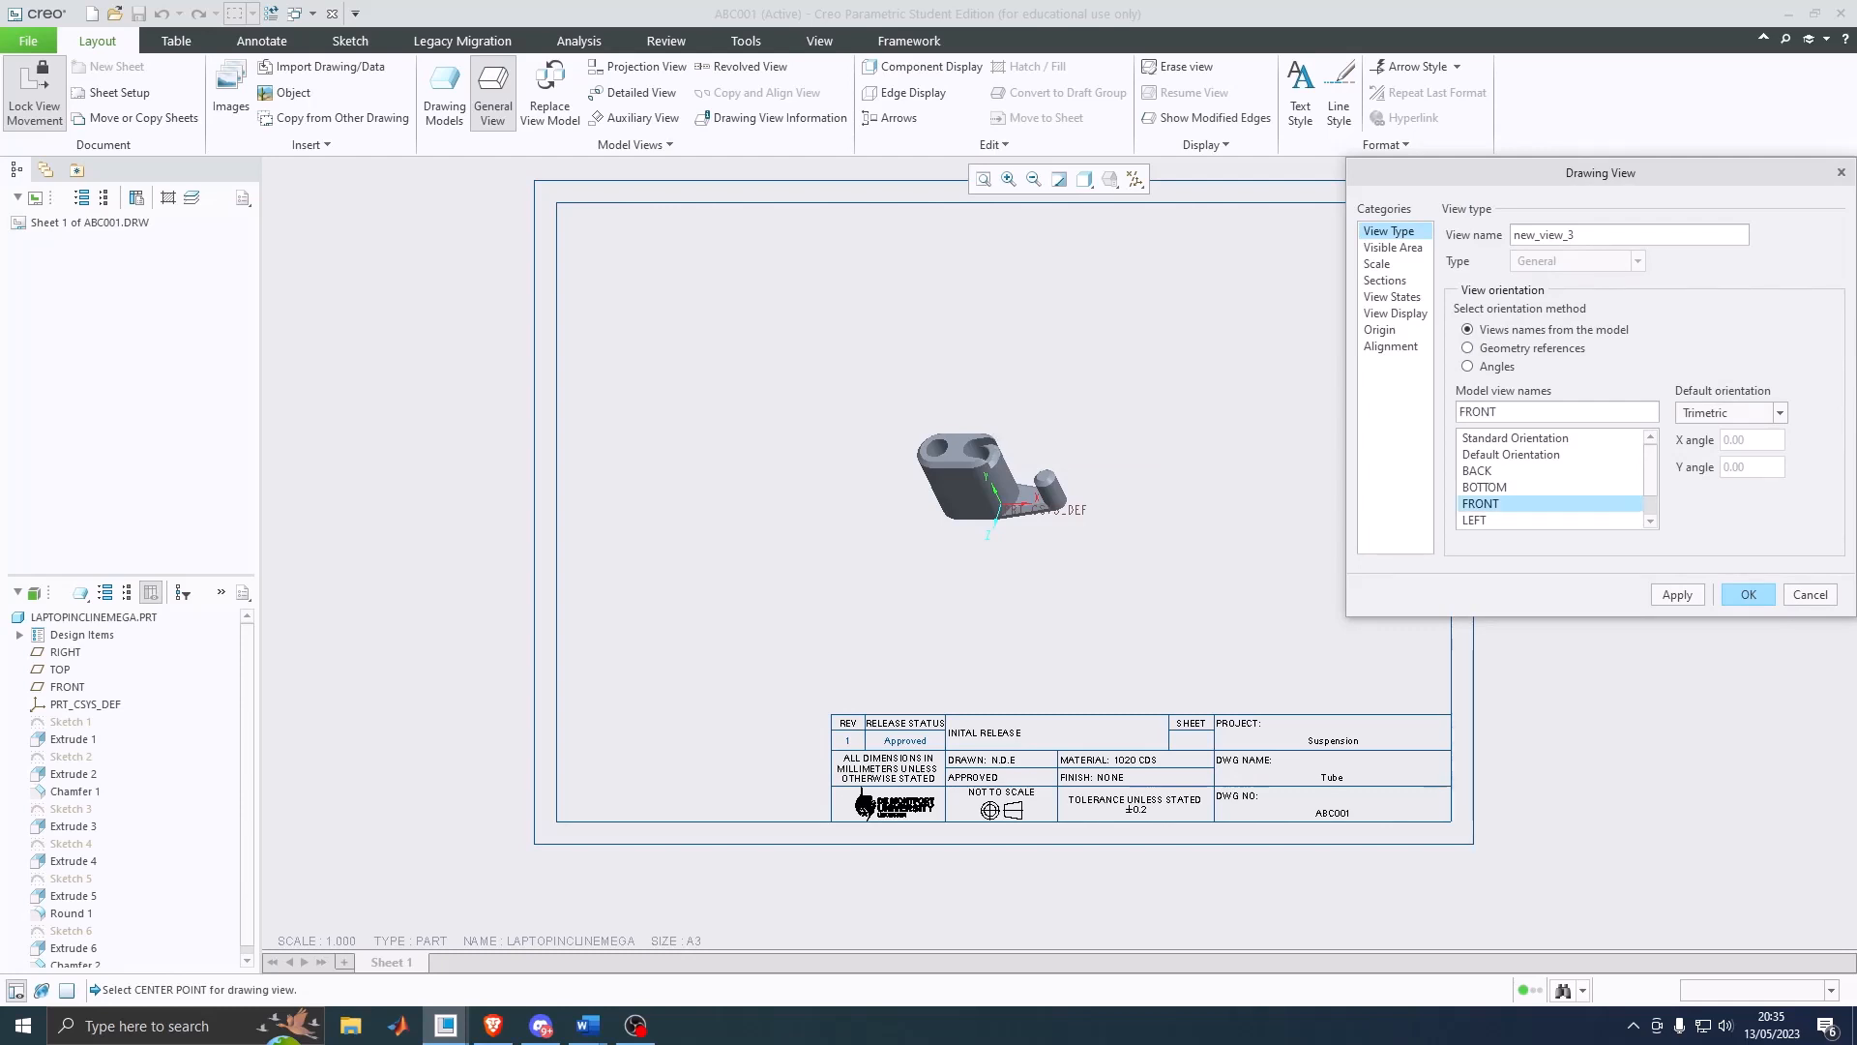
pyautogui.click(1677, 595)
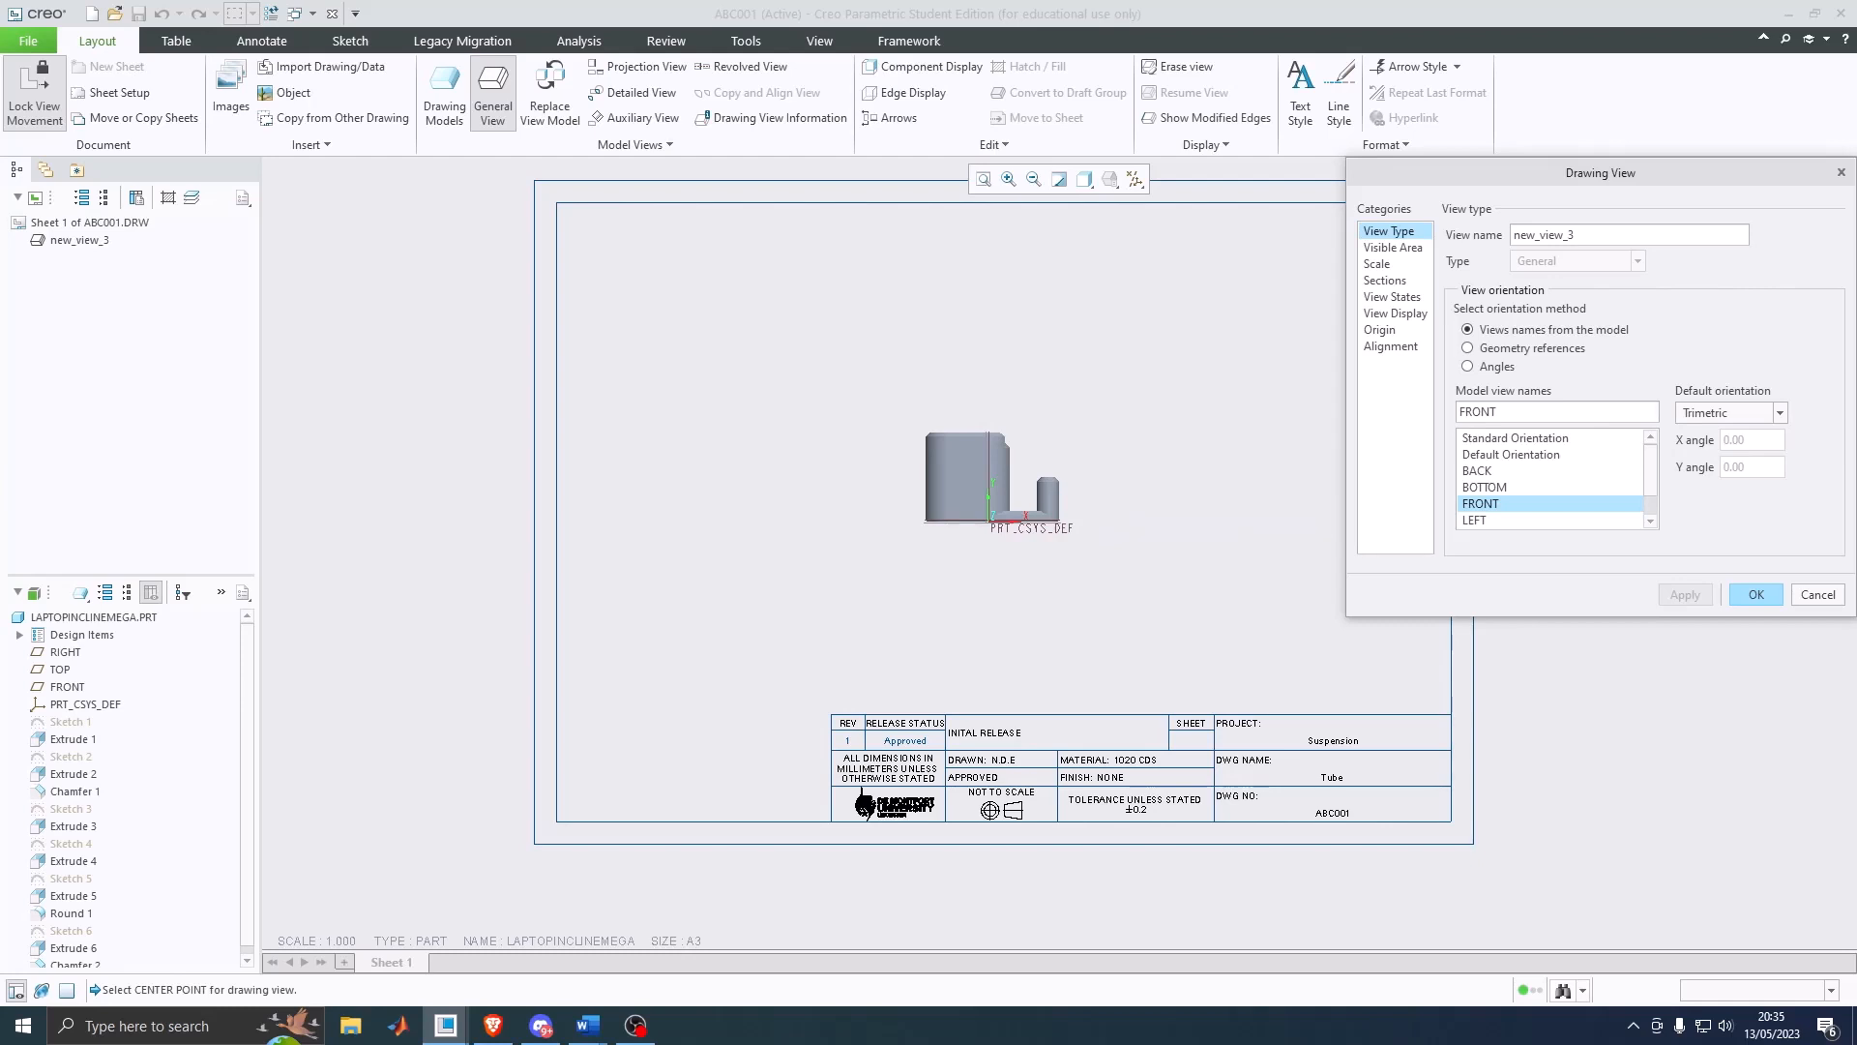
# Step: Set a custom scale of 2 for the front view
pyautogui.click(1377, 264)
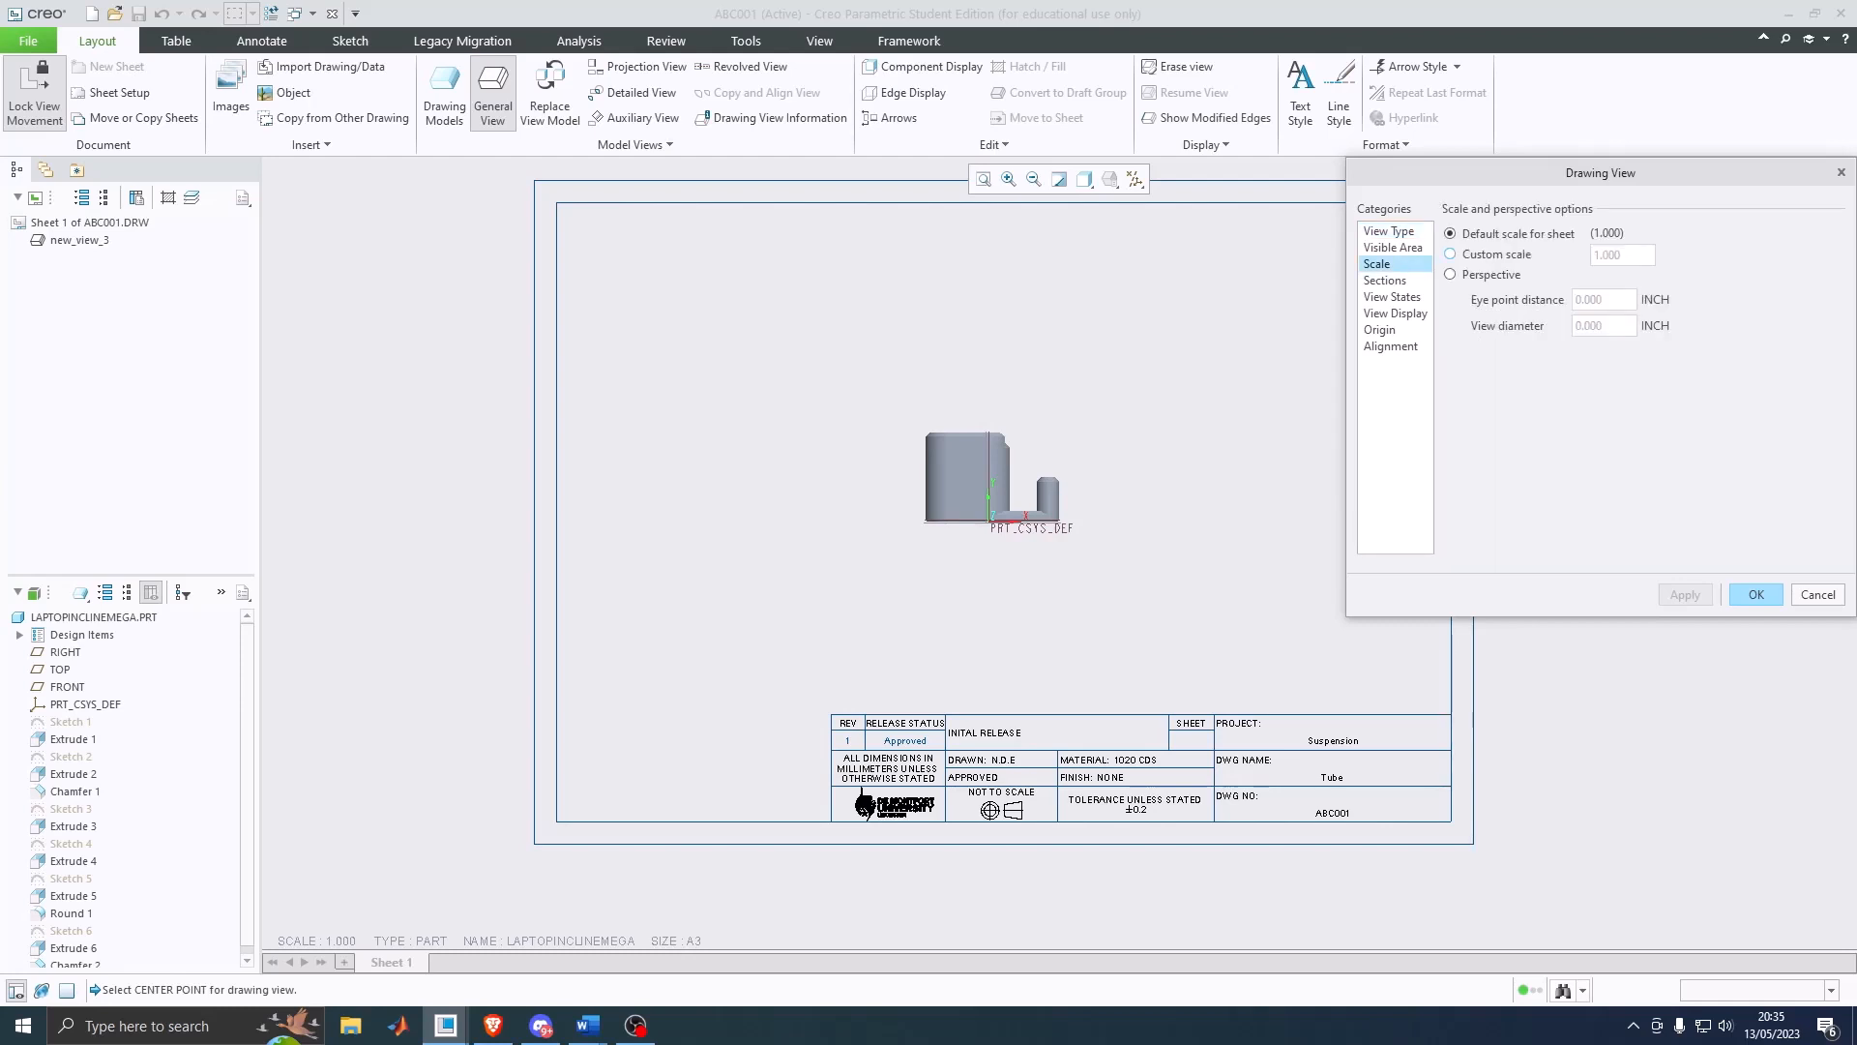
pyautogui.click(1450, 254)
pyautogui.write('2')
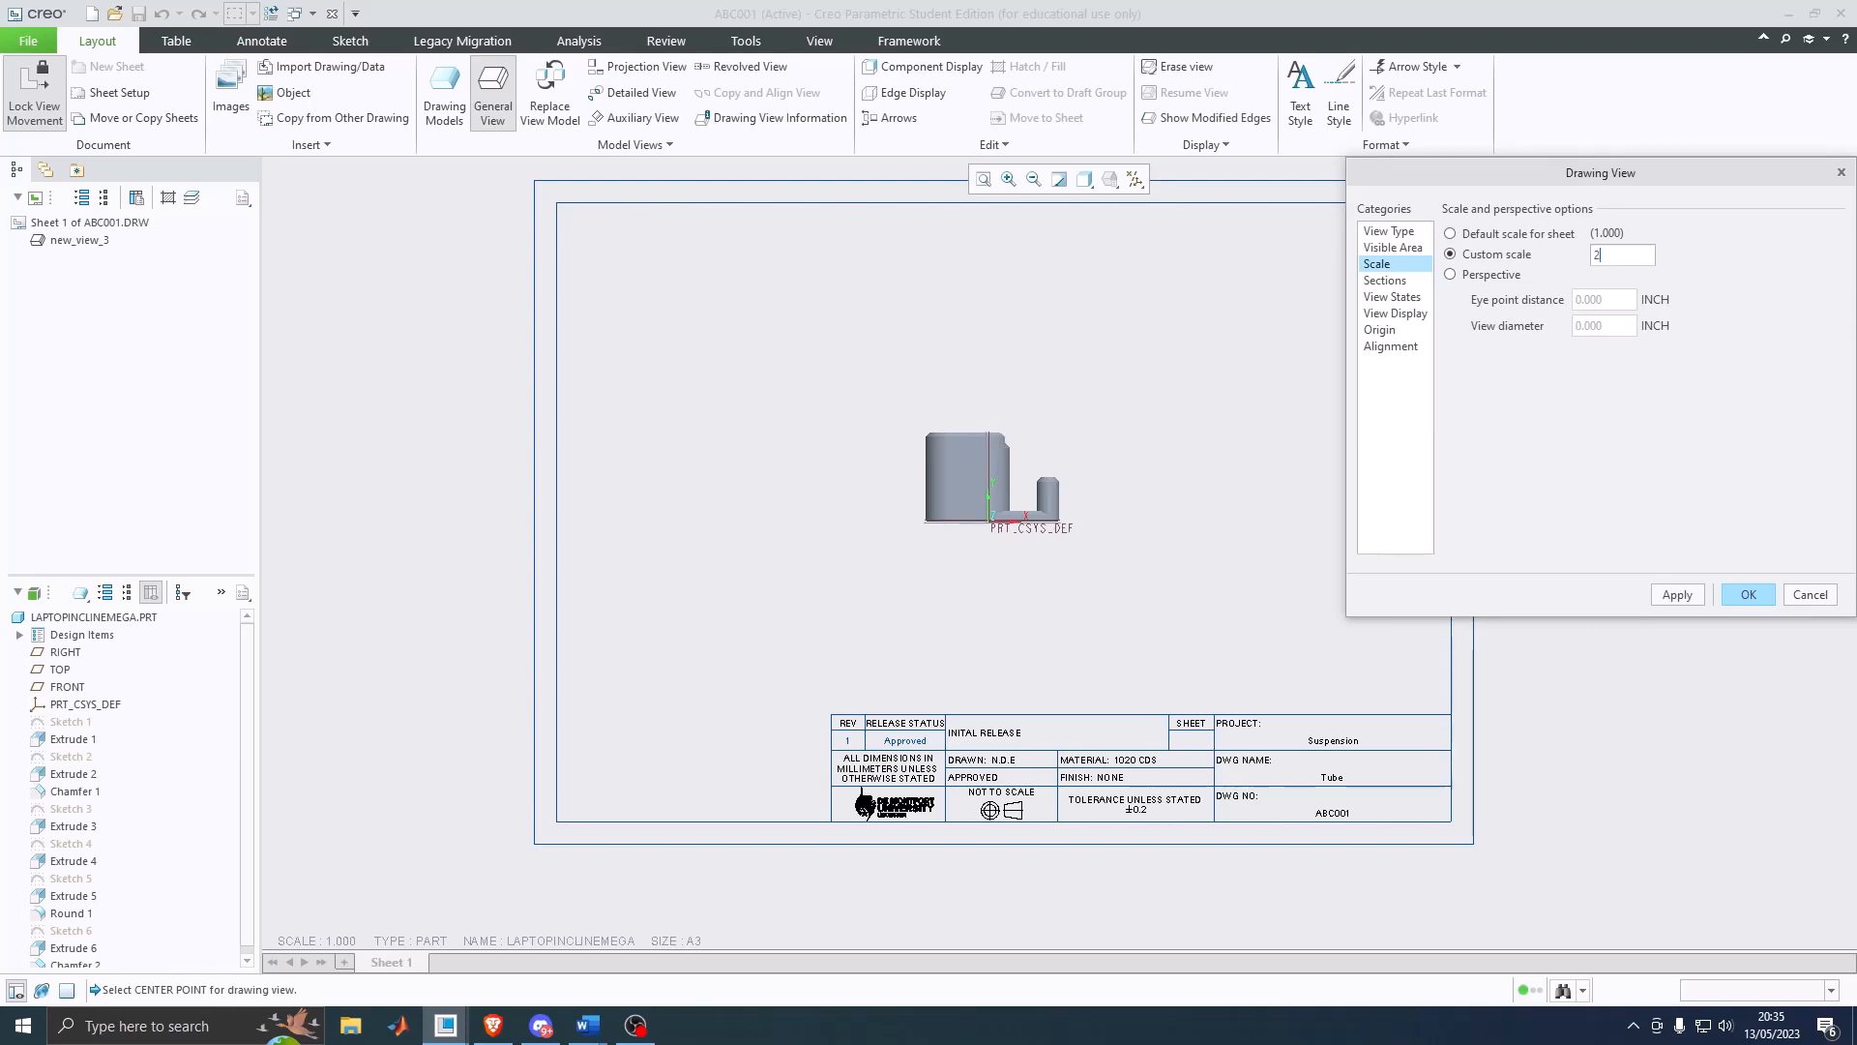
pyautogui.press('Return')
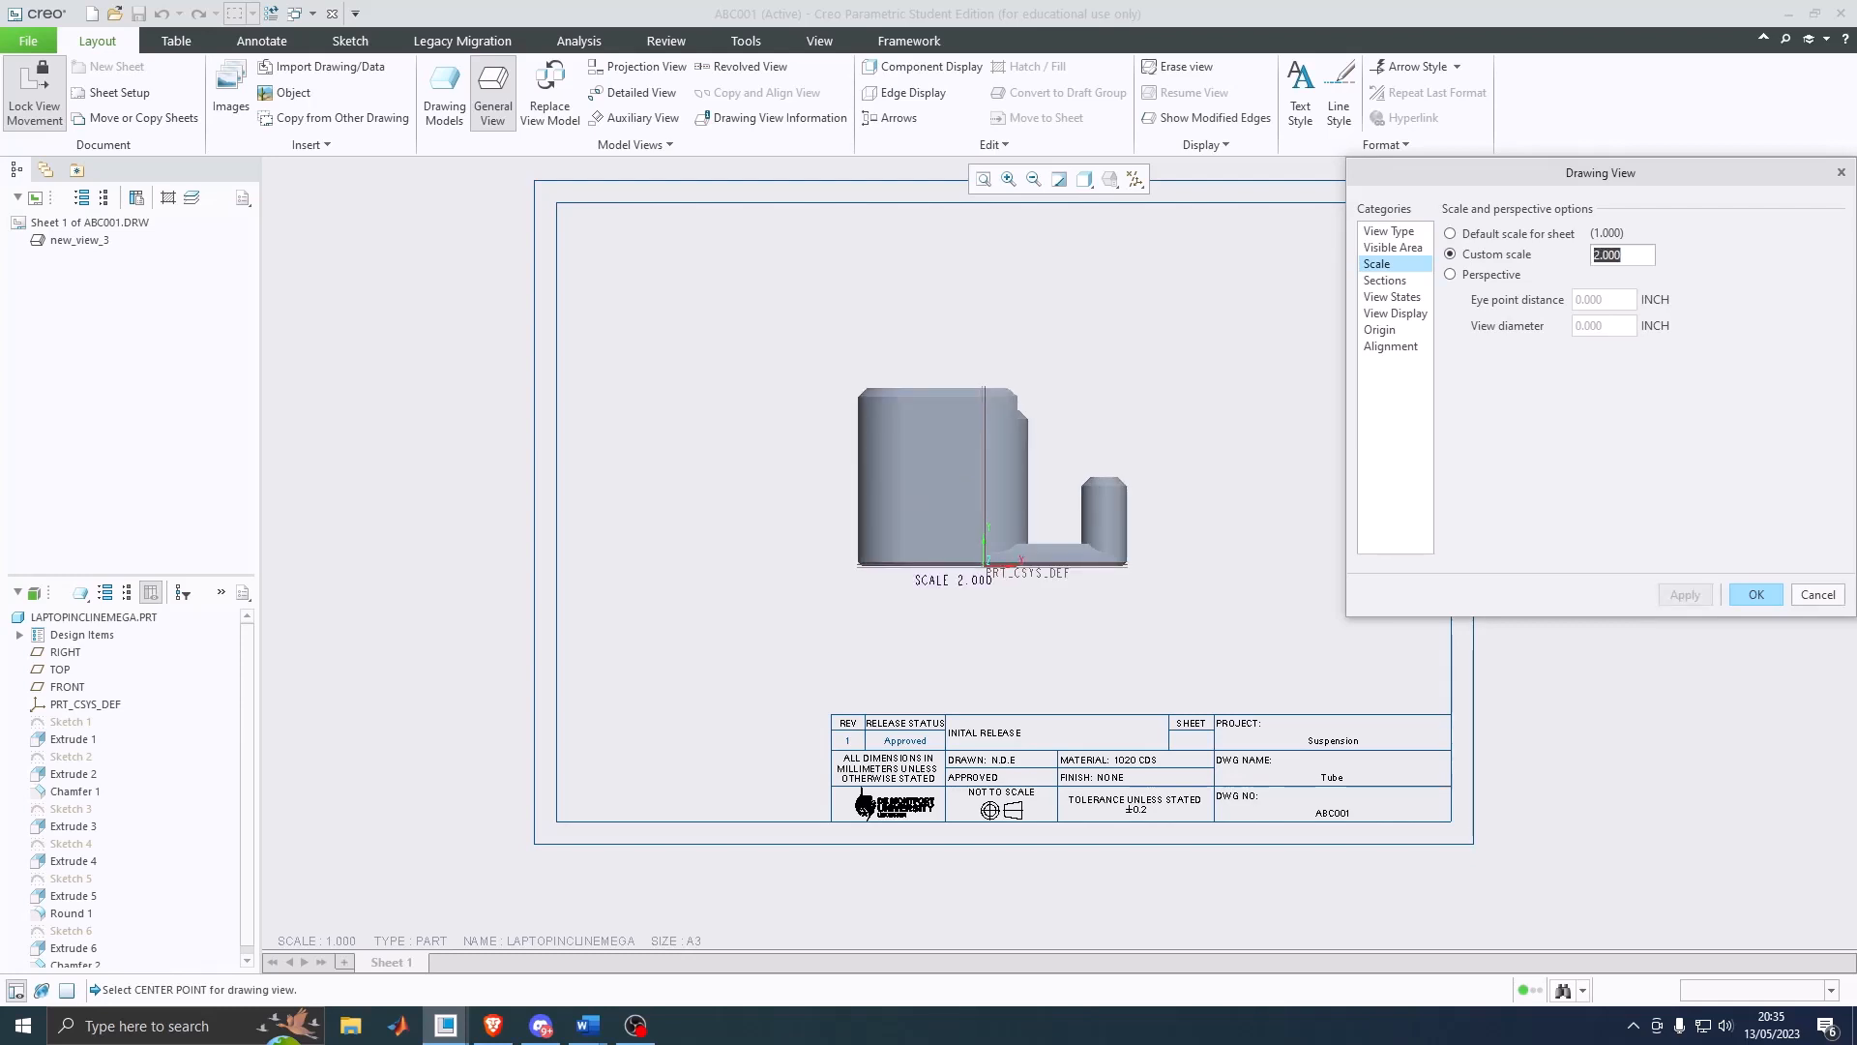
pyautogui.click(1385, 281)
pyautogui.click(1392, 297)
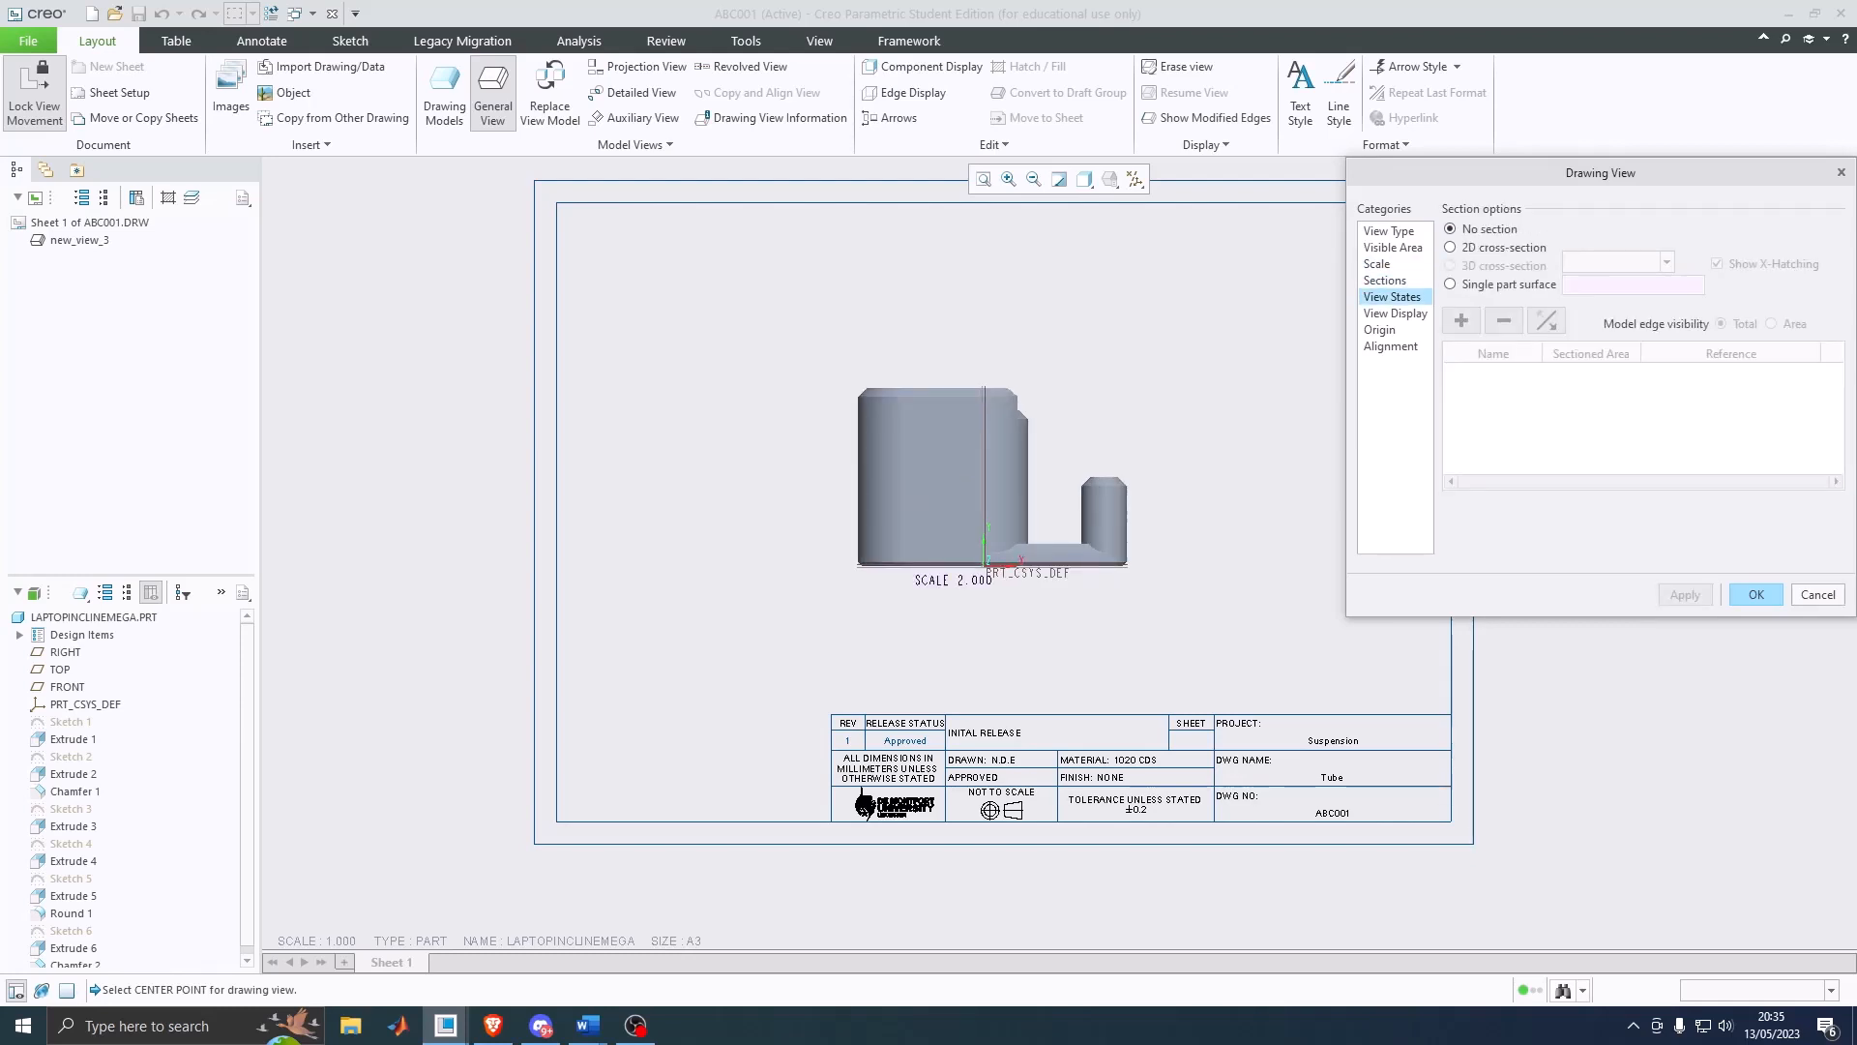
pyautogui.click(1385, 281)
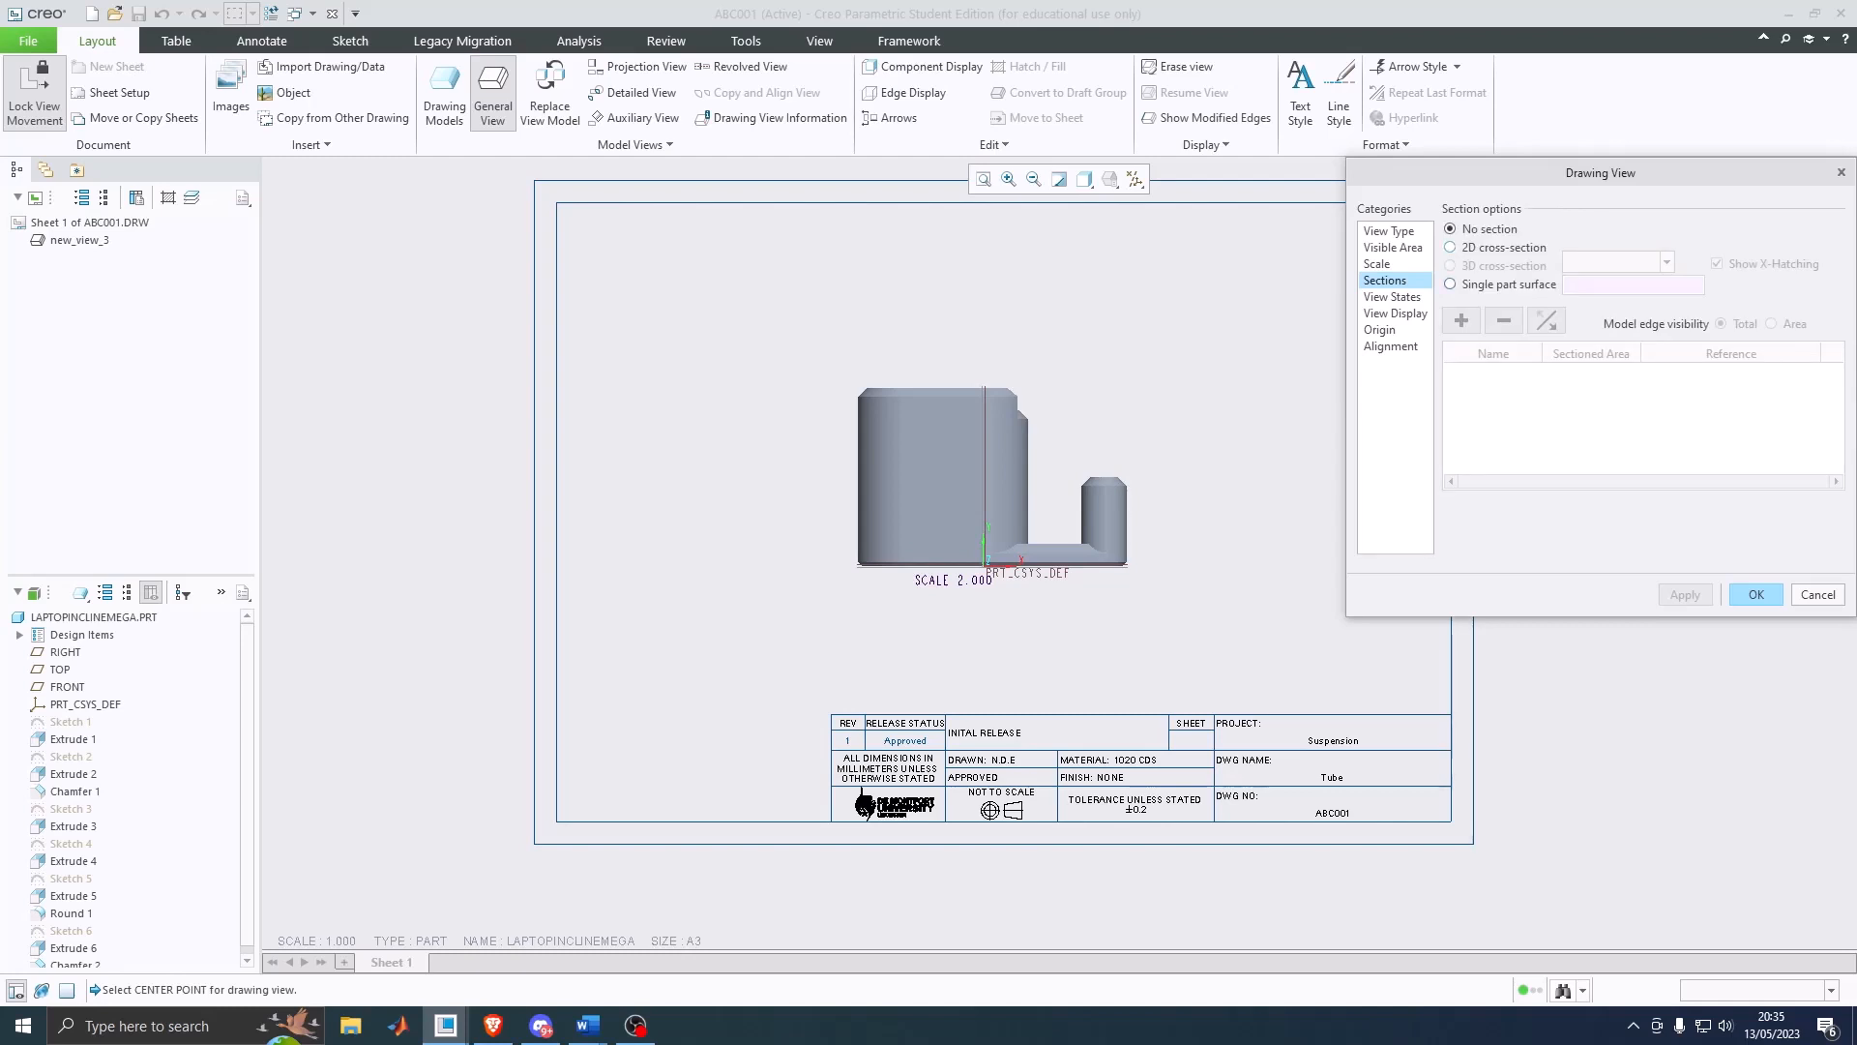
pyautogui.click(1450, 247)
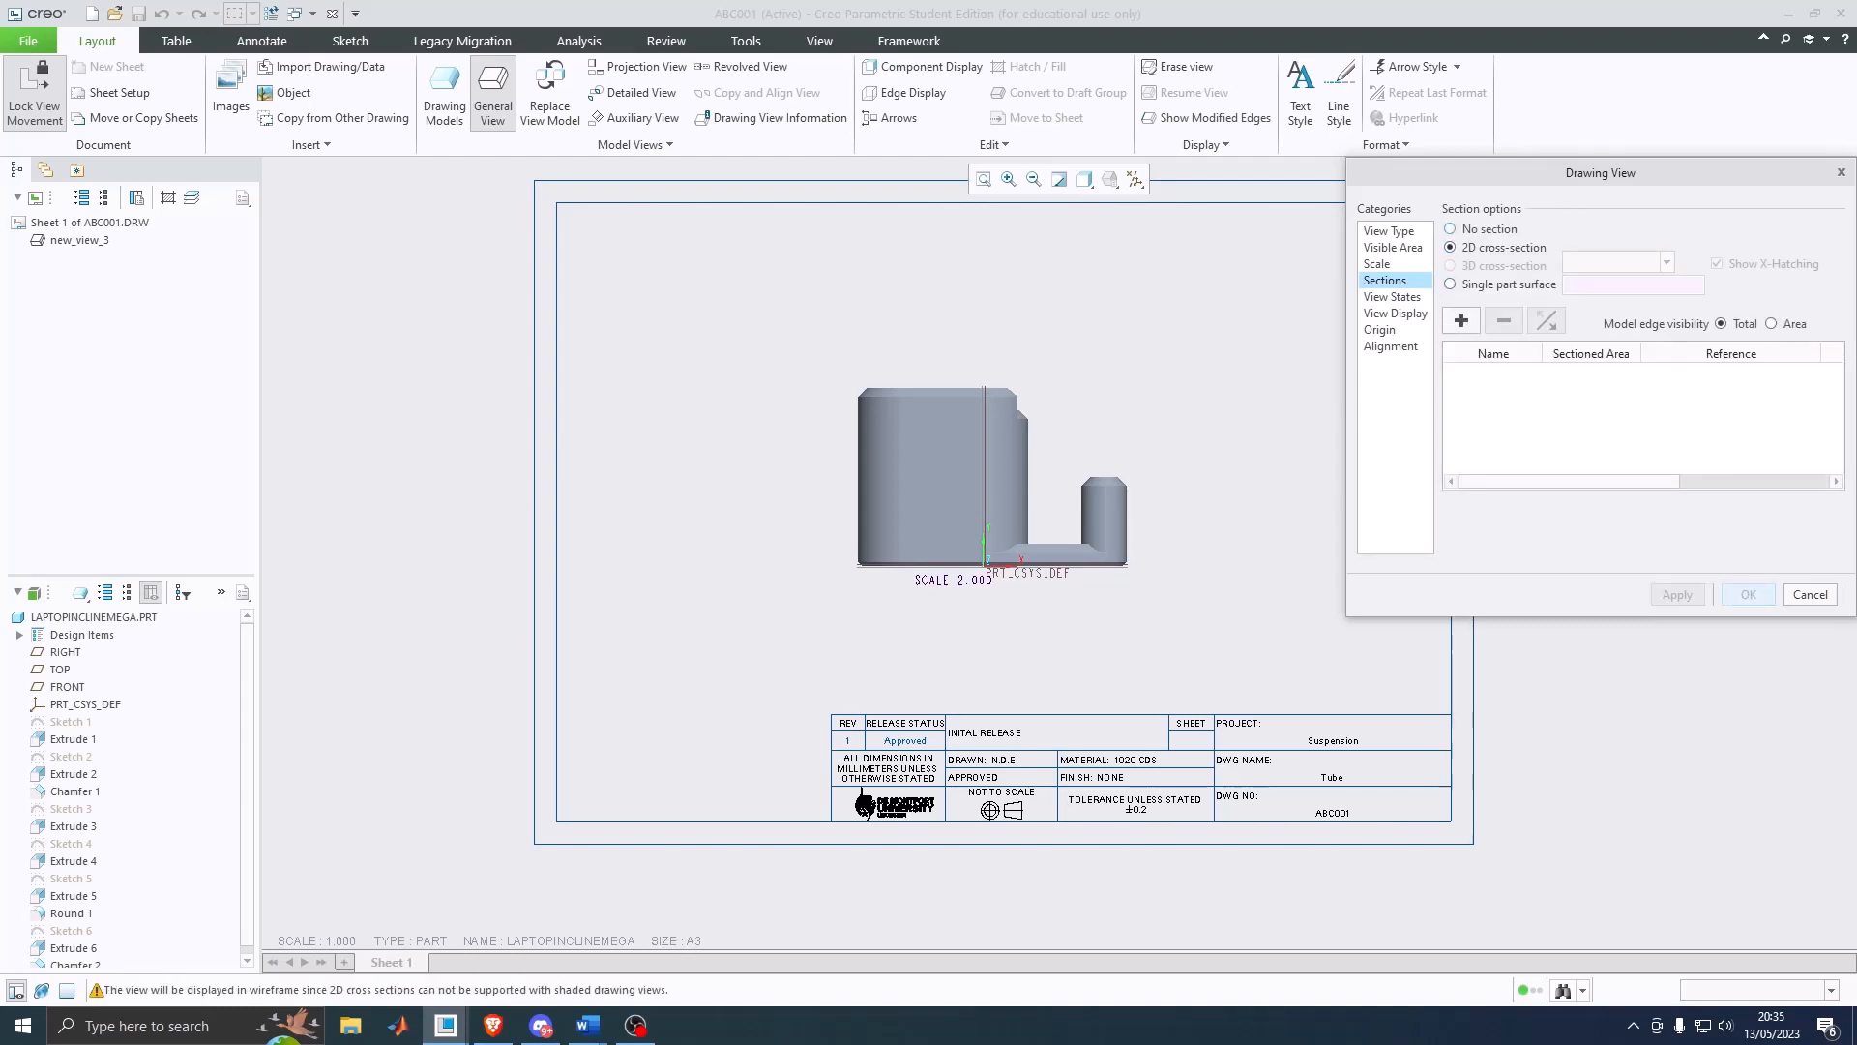
pyautogui.click(1392, 297)
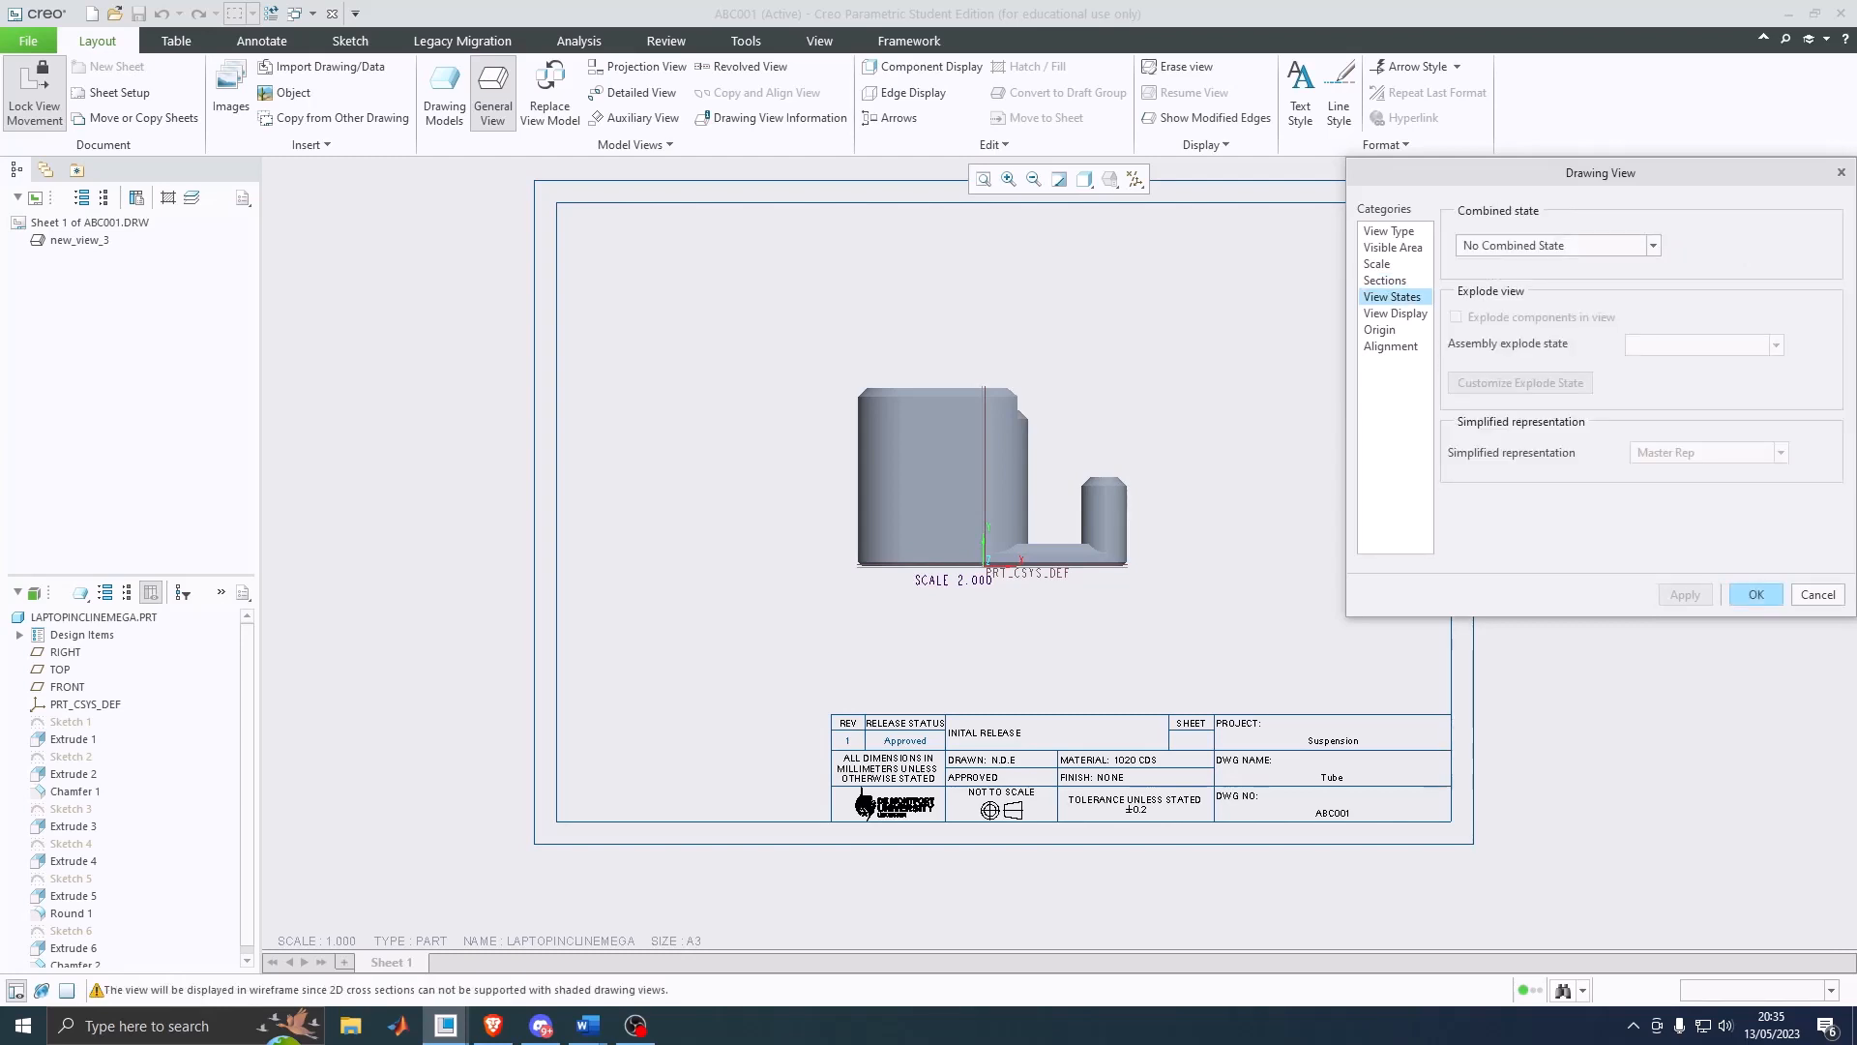
# Step: Try the Hidden and Wireframe display styles on the front view
pyautogui.click(1395, 313)
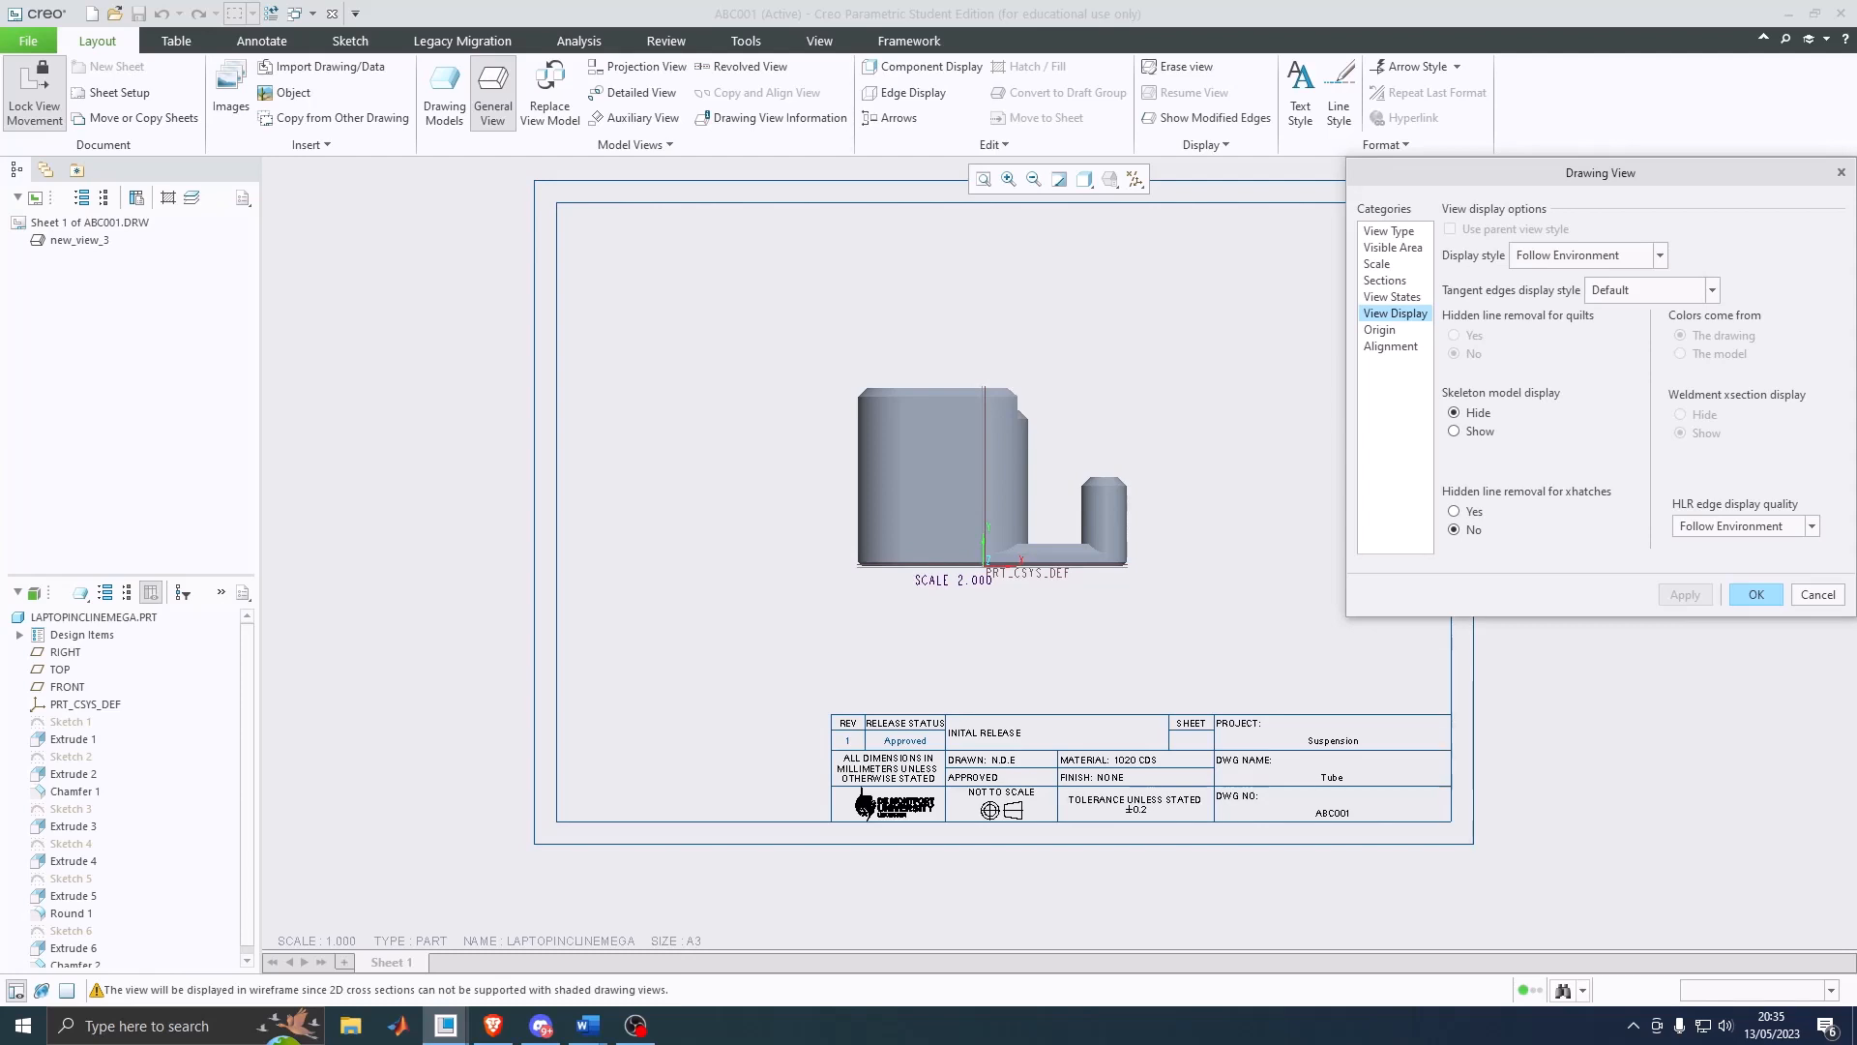
pyautogui.click(1660, 256)
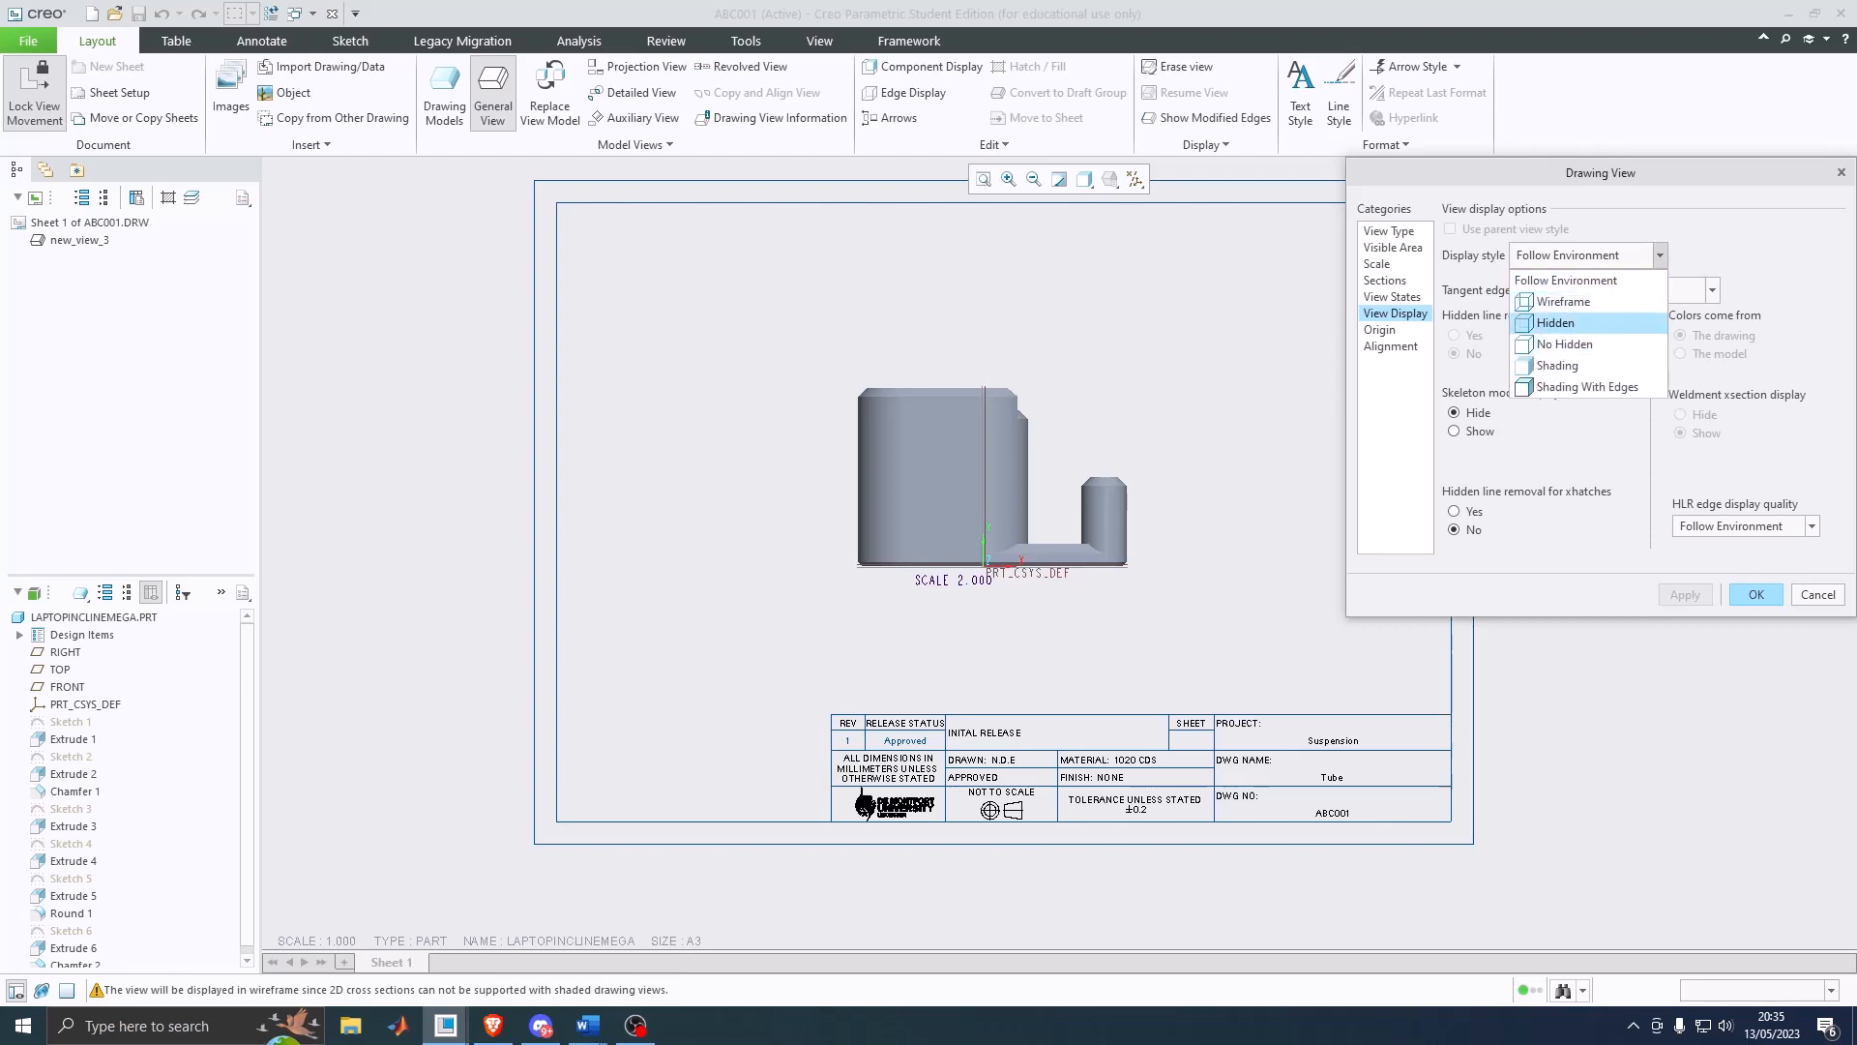
pyautogui.click(1555, 323)
pyautogui.click(1660, 255)
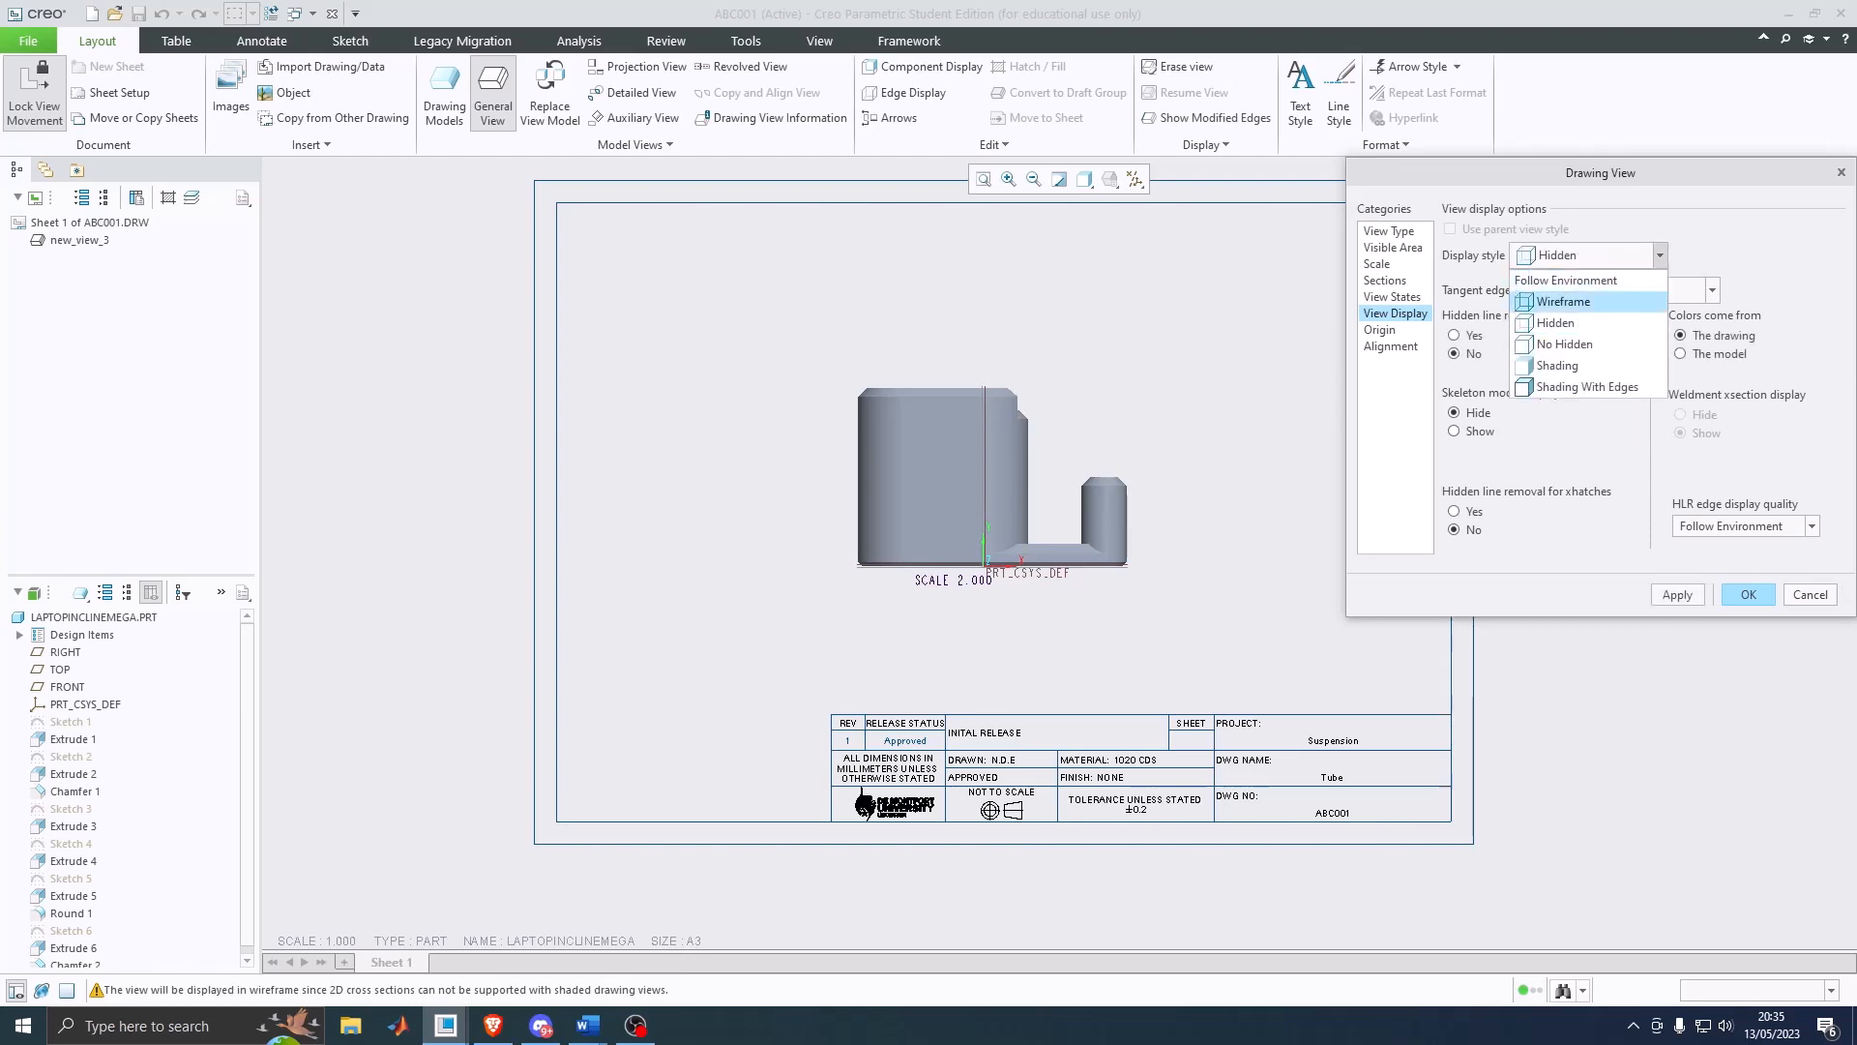
pyautogui.press('Escape')
pyautogui.click(1677, 594)
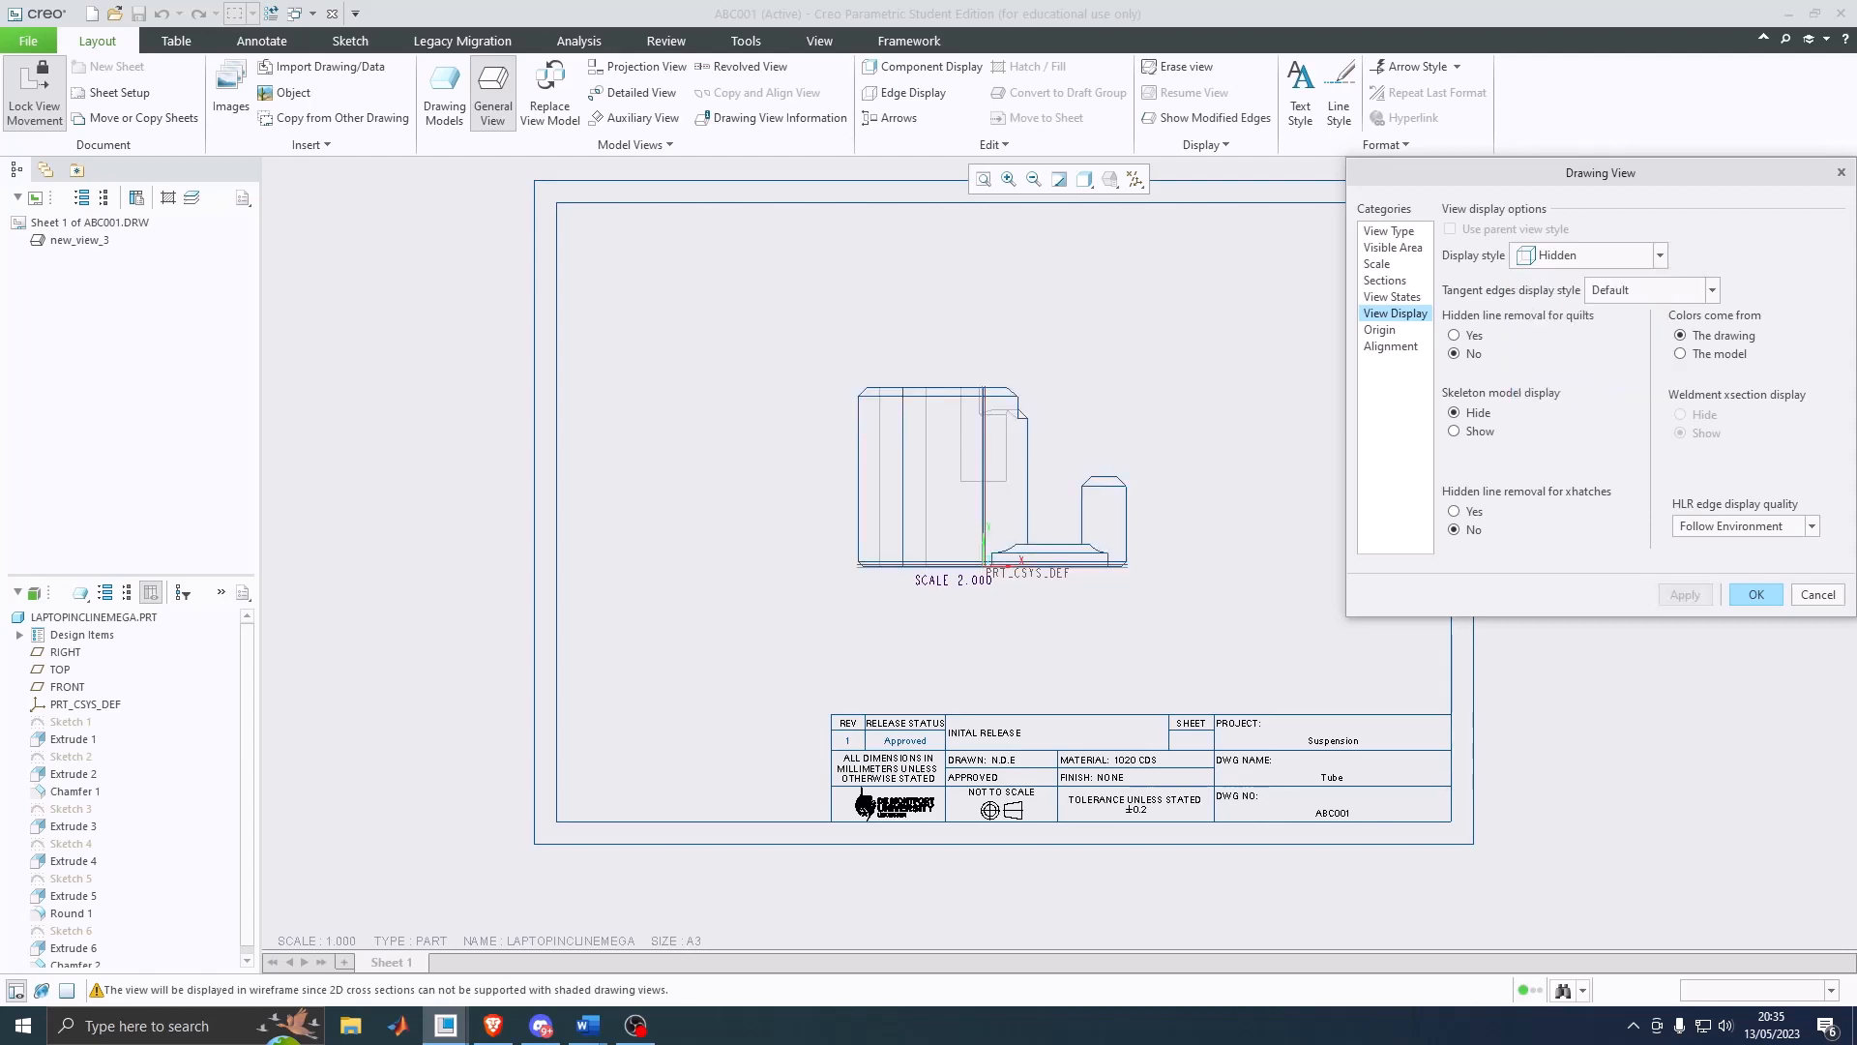
pyautogui.click(1660, 255)
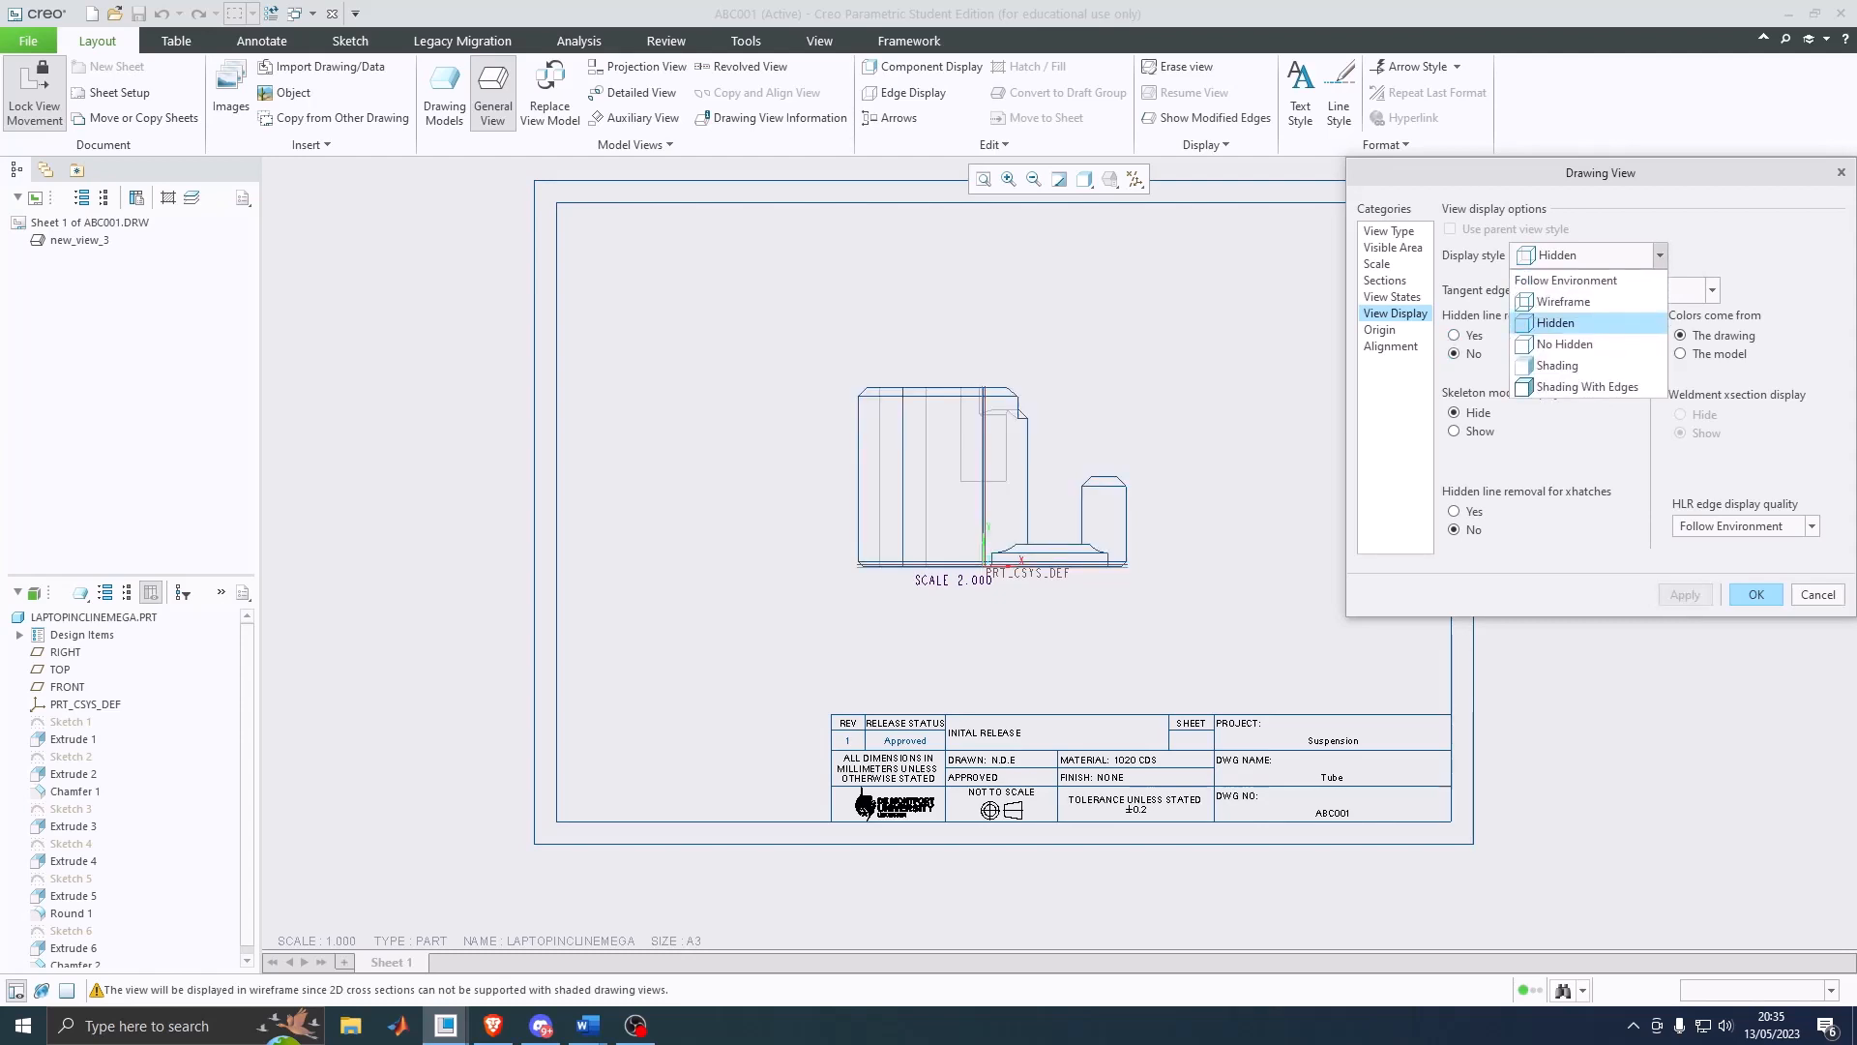
pyautogui.click(1556, 301)
pyautogui.click(1677, 593)
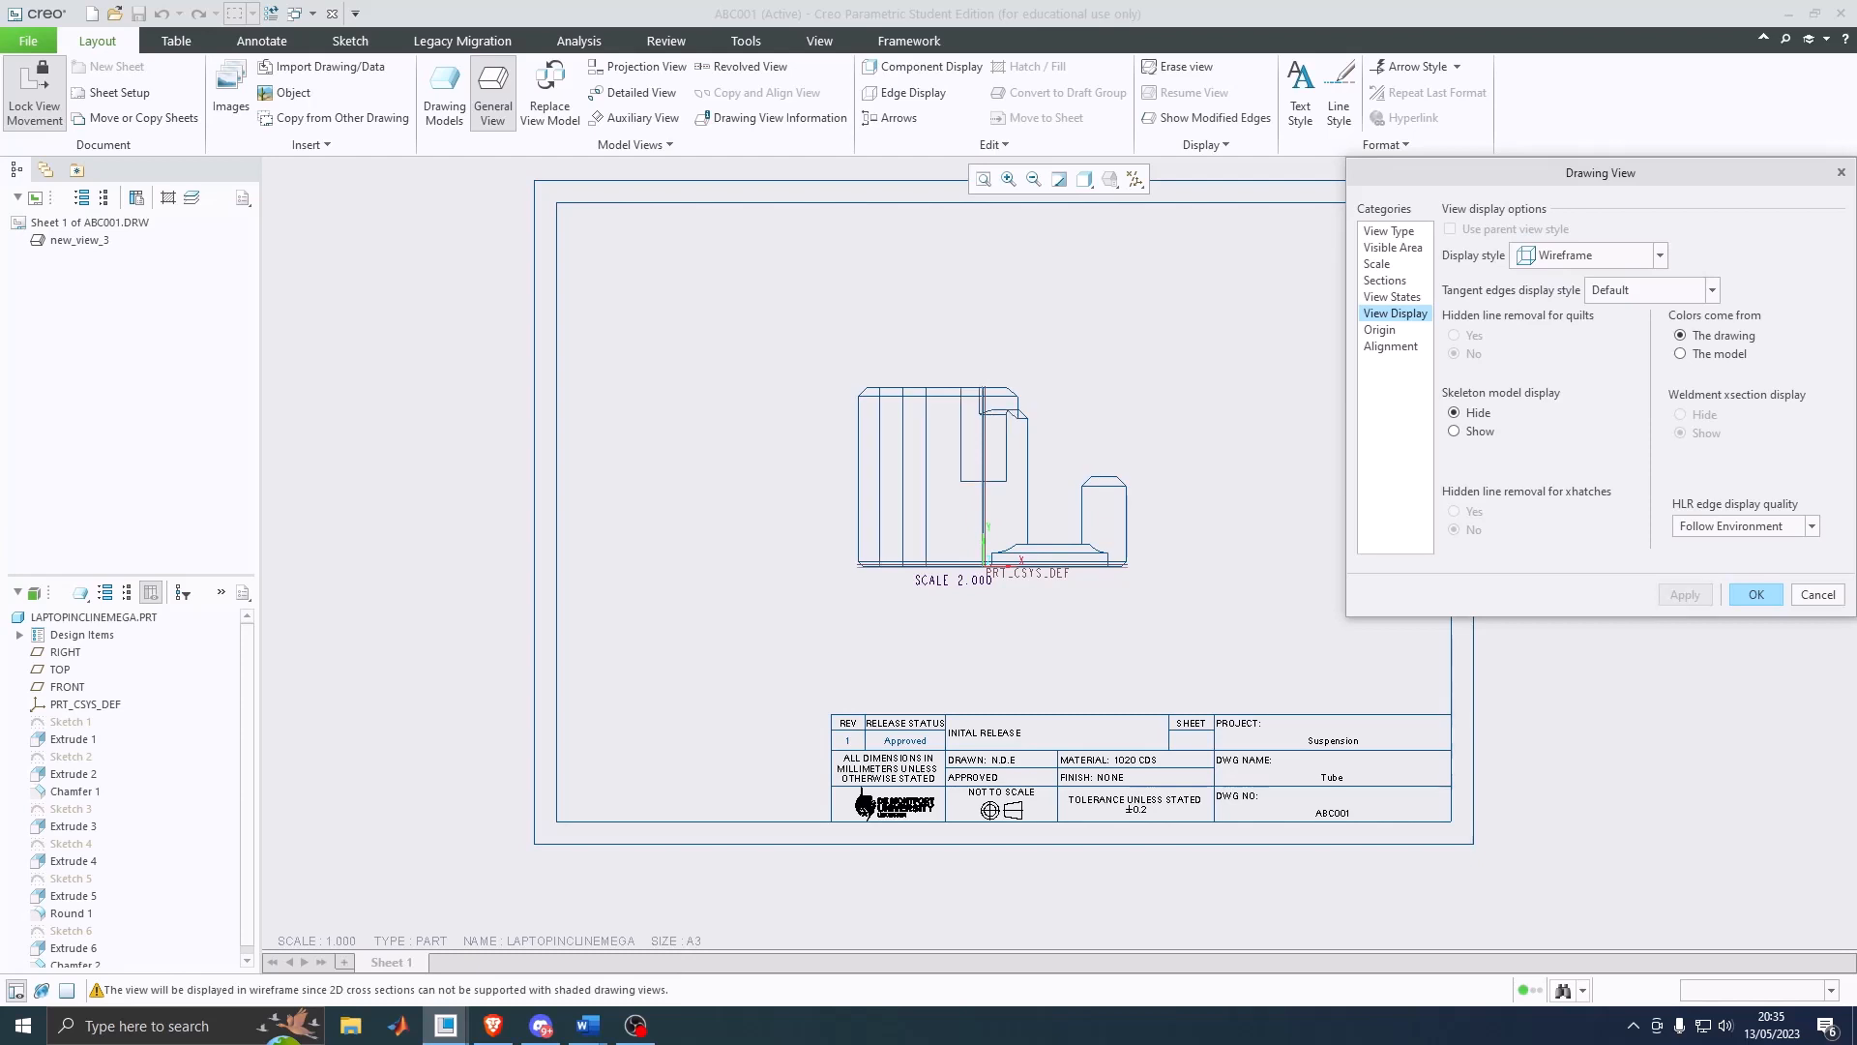
# Step: Set the front view's display style to No Hidden and finish the view definition
pyautogui.click(1660, 256)
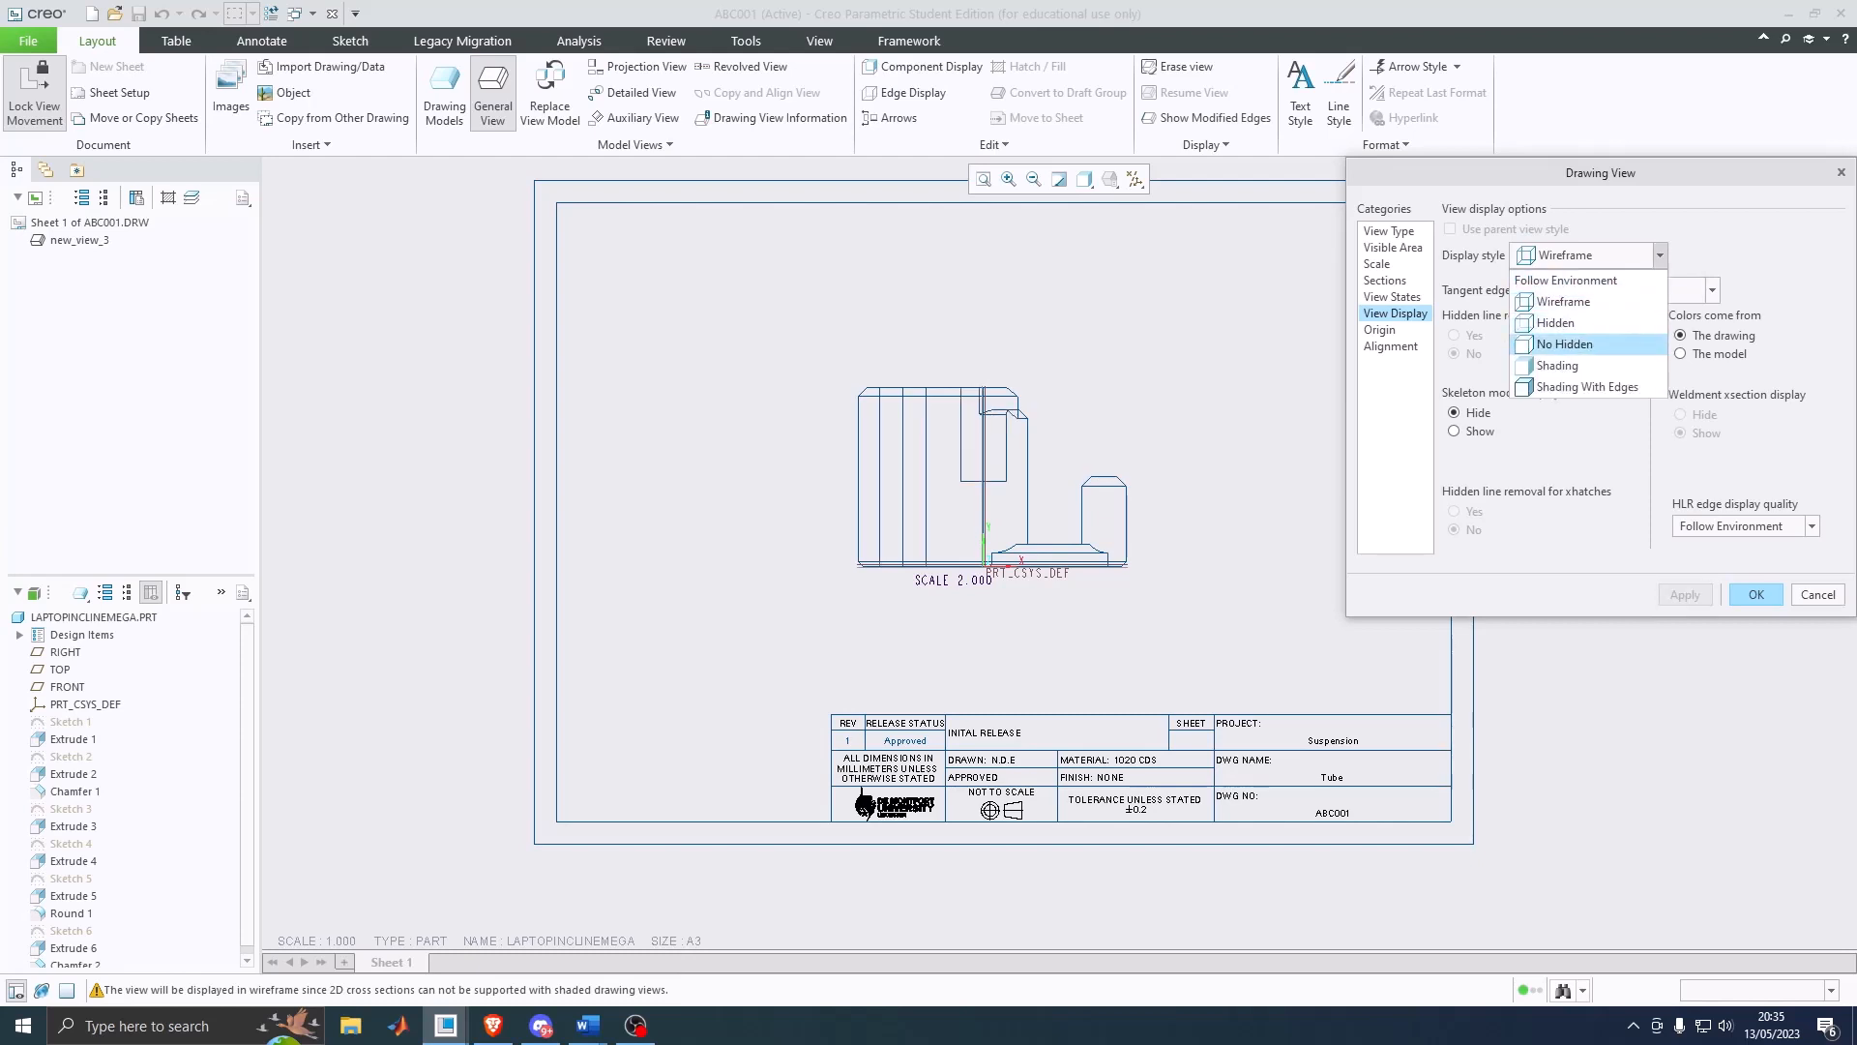
pyautogui.click(1557, 346)
pyautogui.click(1684, 594)
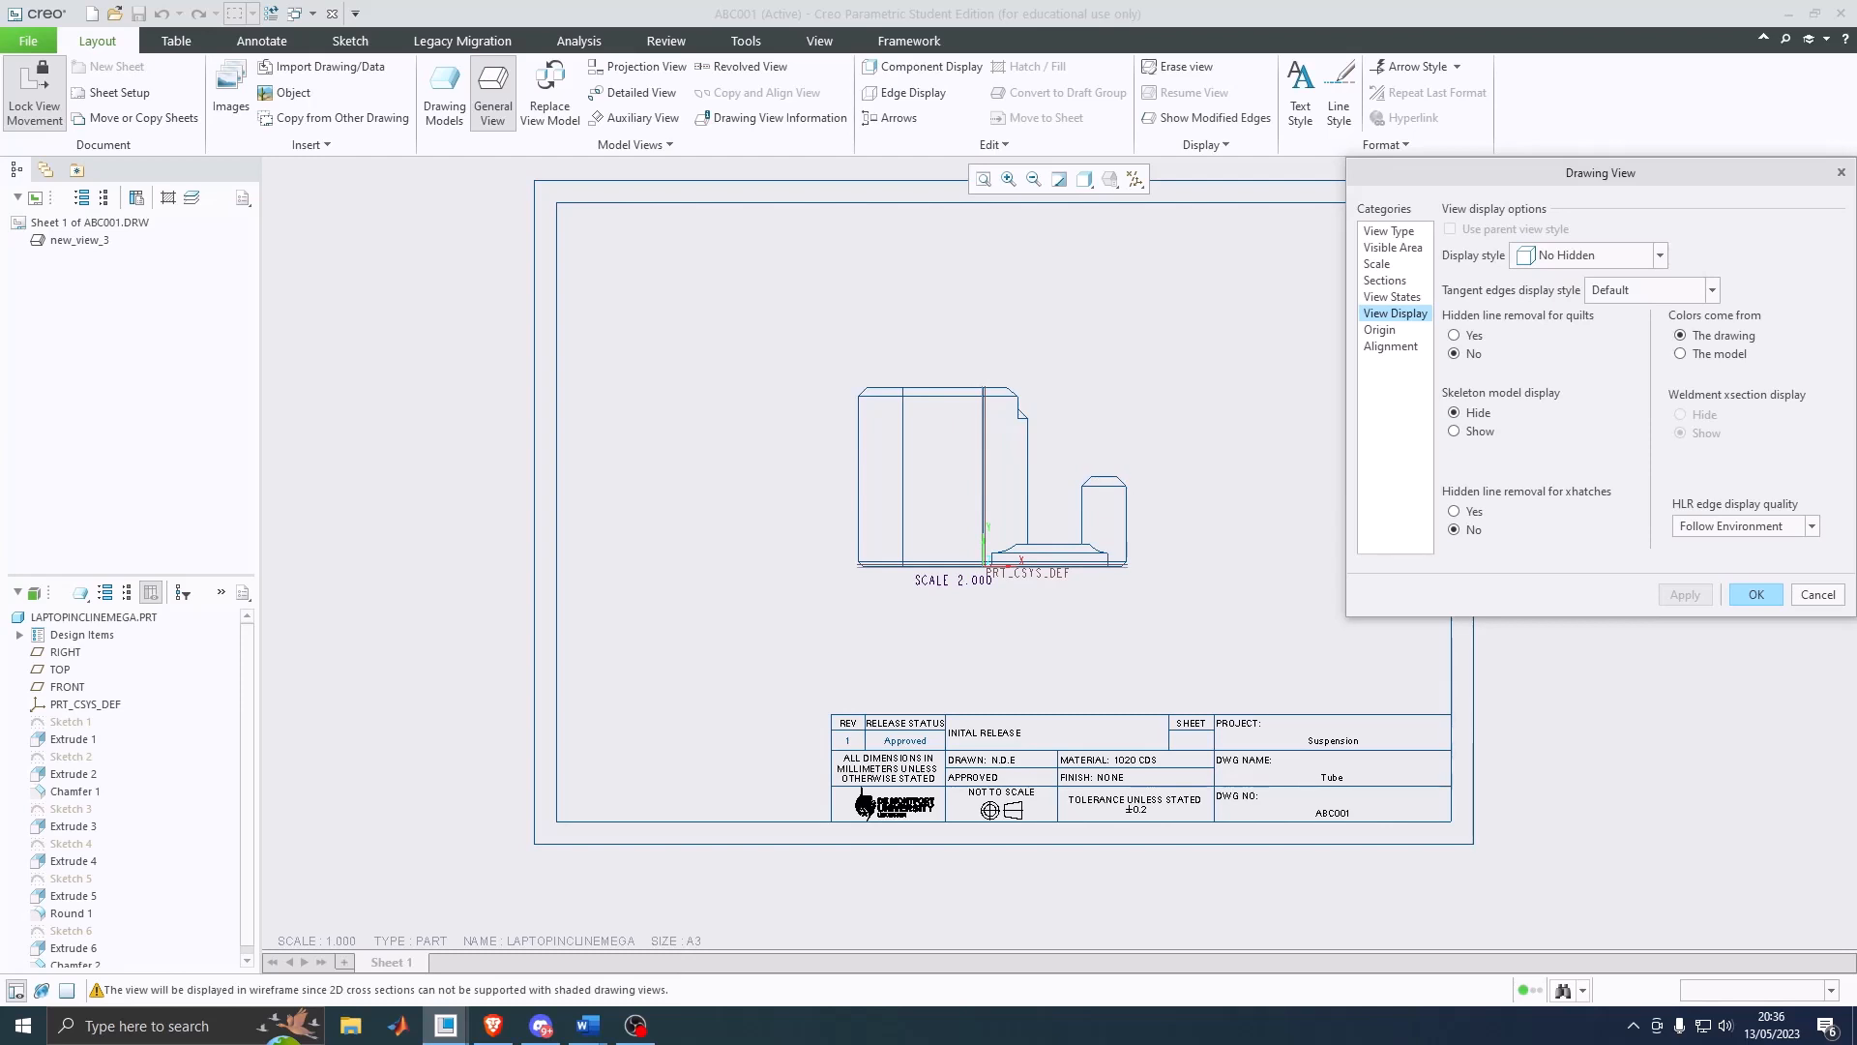
pyautogui.press('Return')
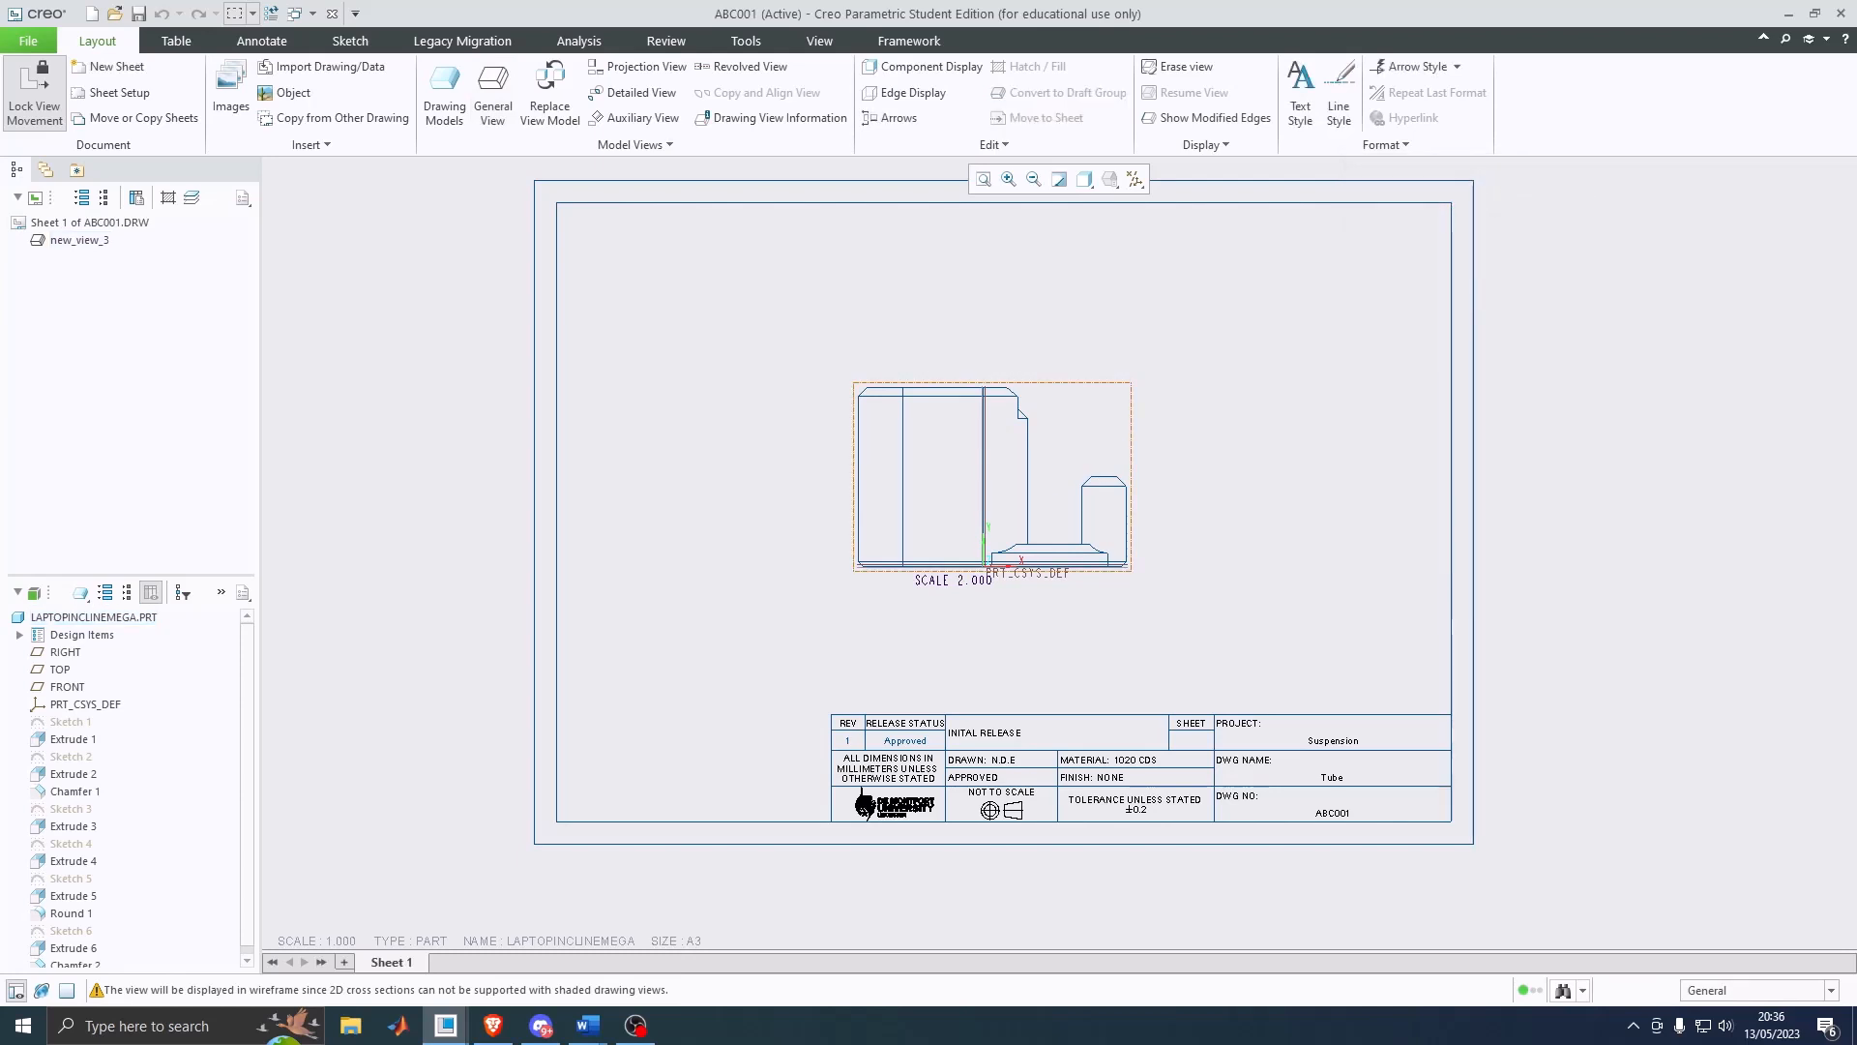
# Step: Edit the front view's origin so its X location on the sheet is 9.064 inches
pyautogui.click(1022, 414)
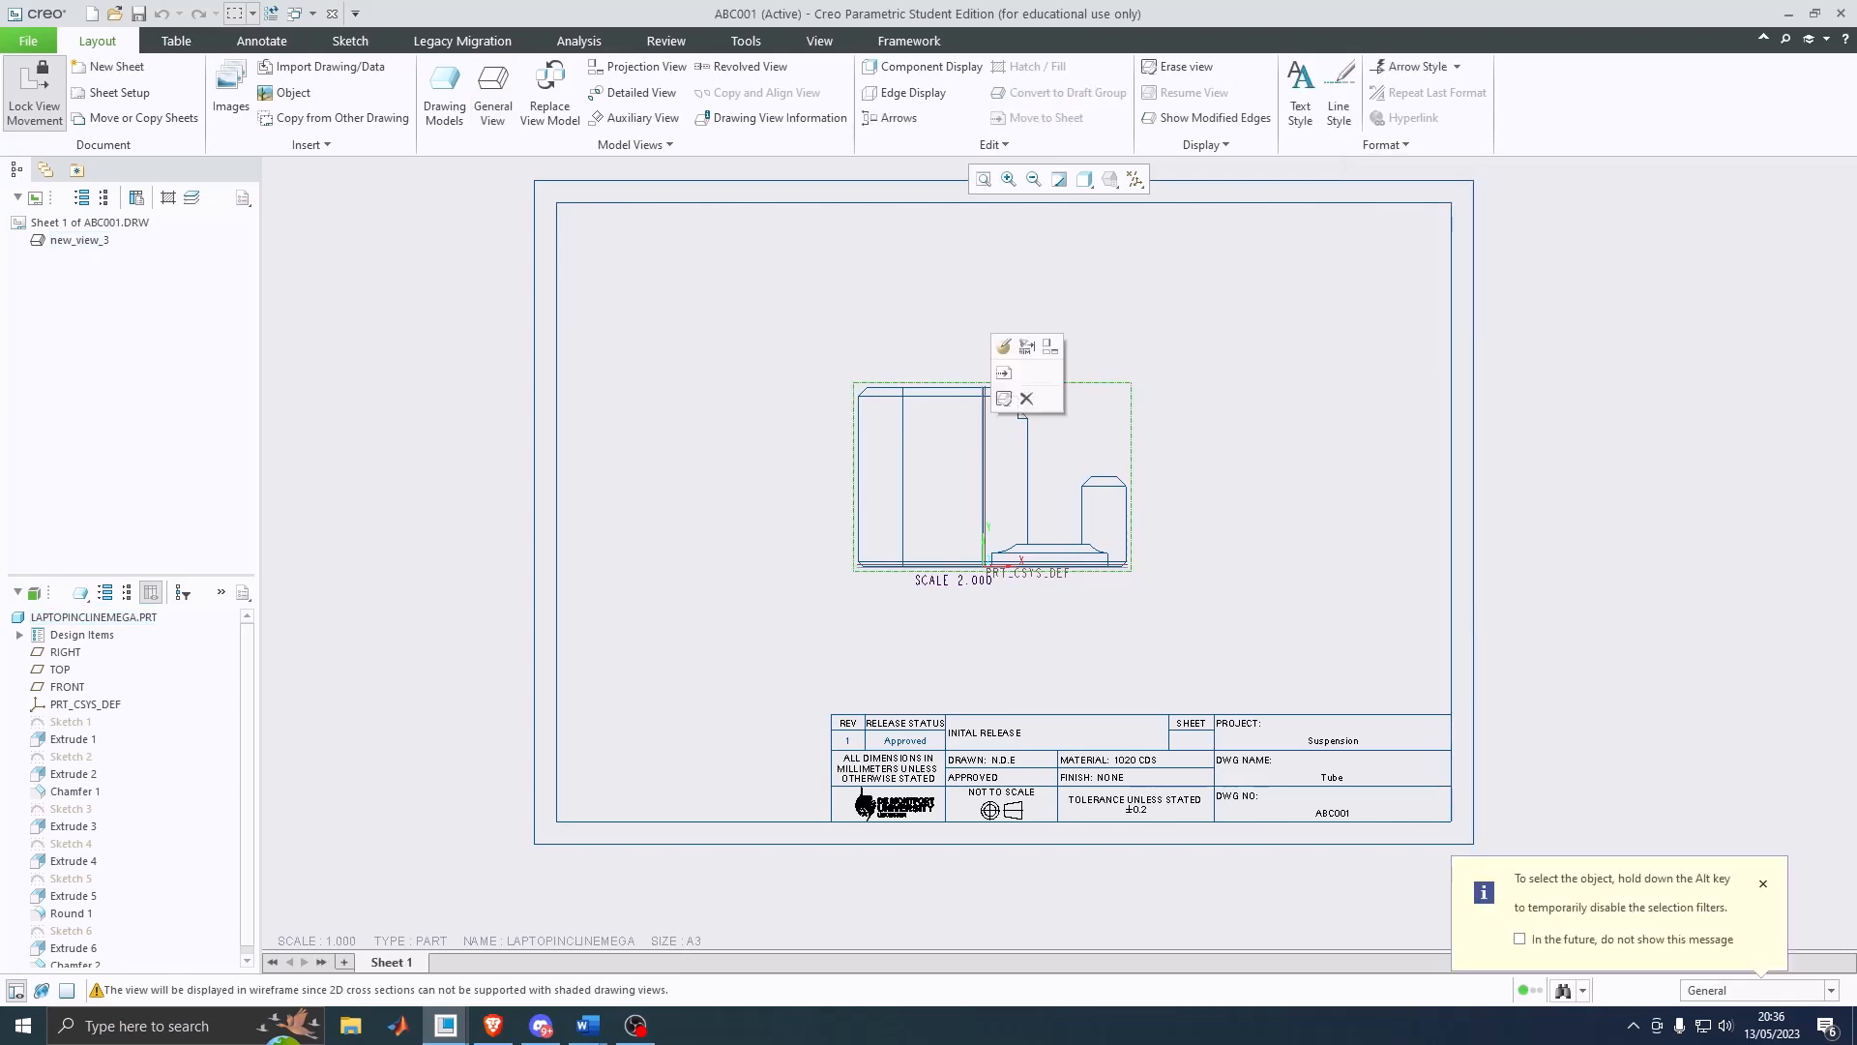
pyautogui.click(1003, 345)
pyautogui.click(1390, 346)
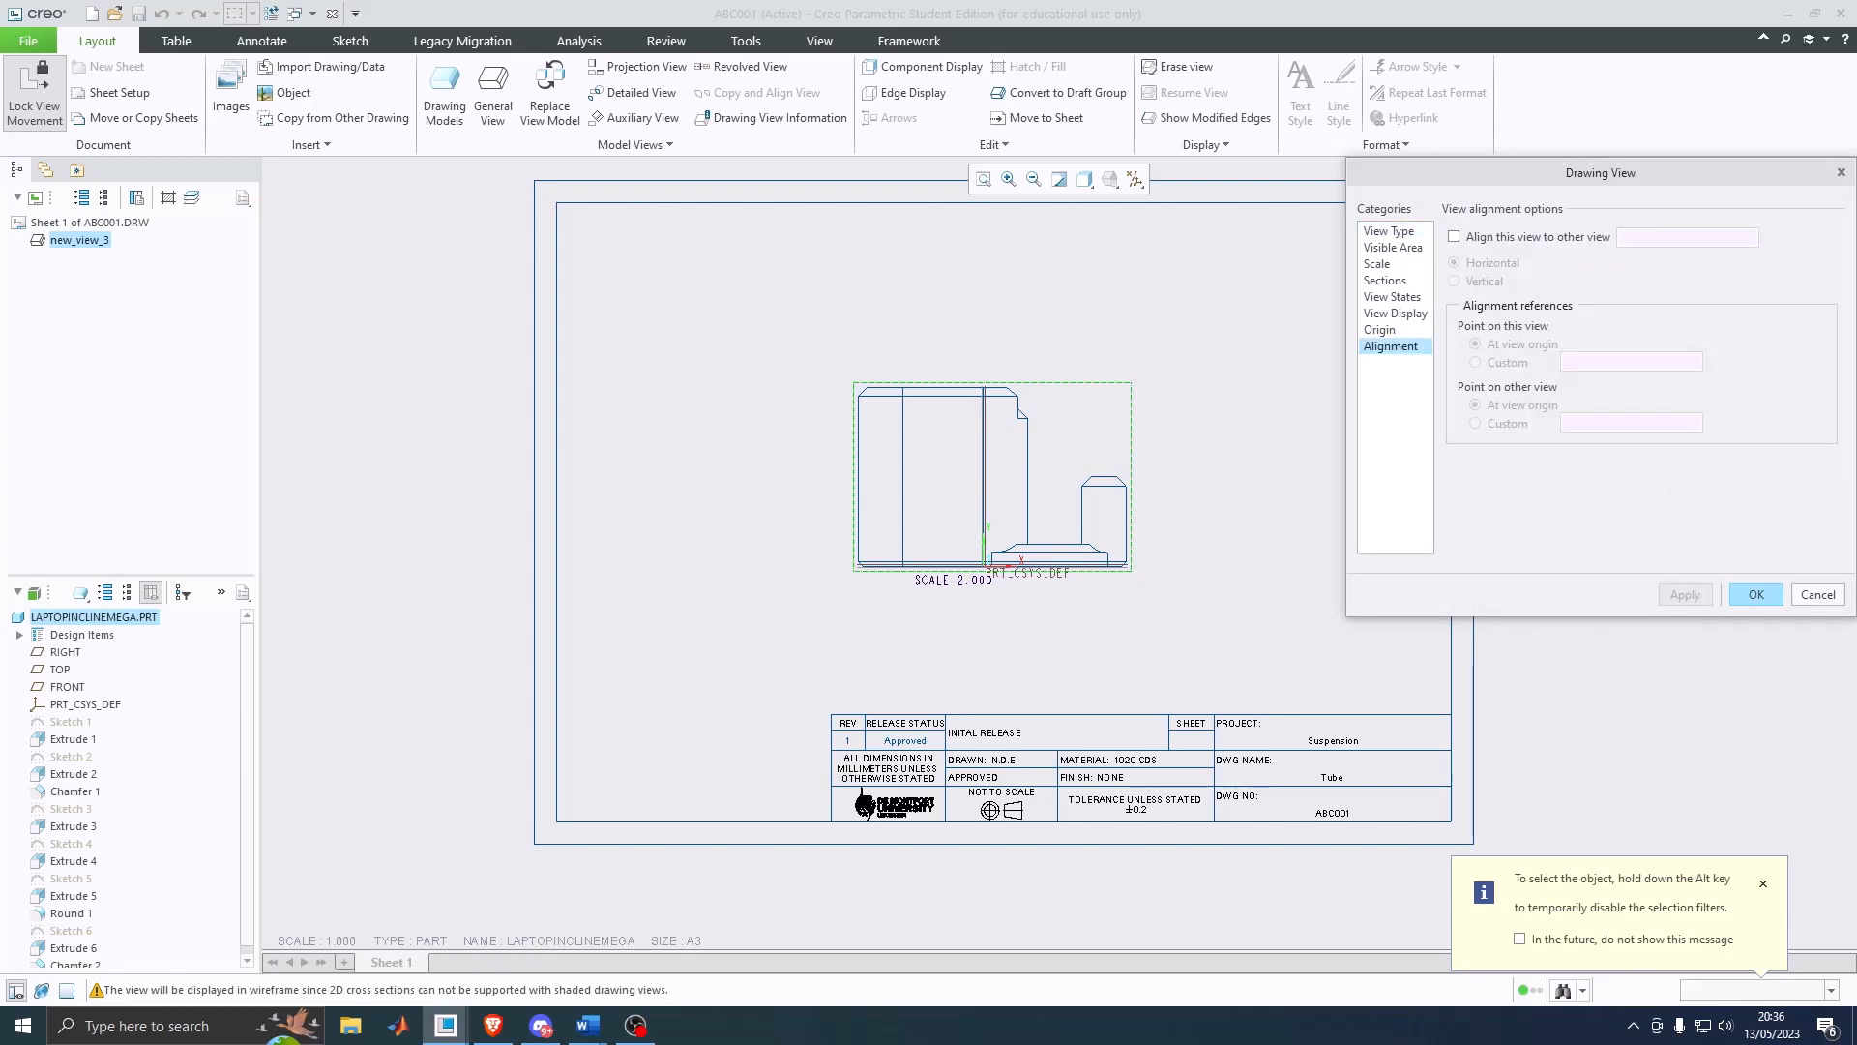
pyautogui.click(1379, 330)
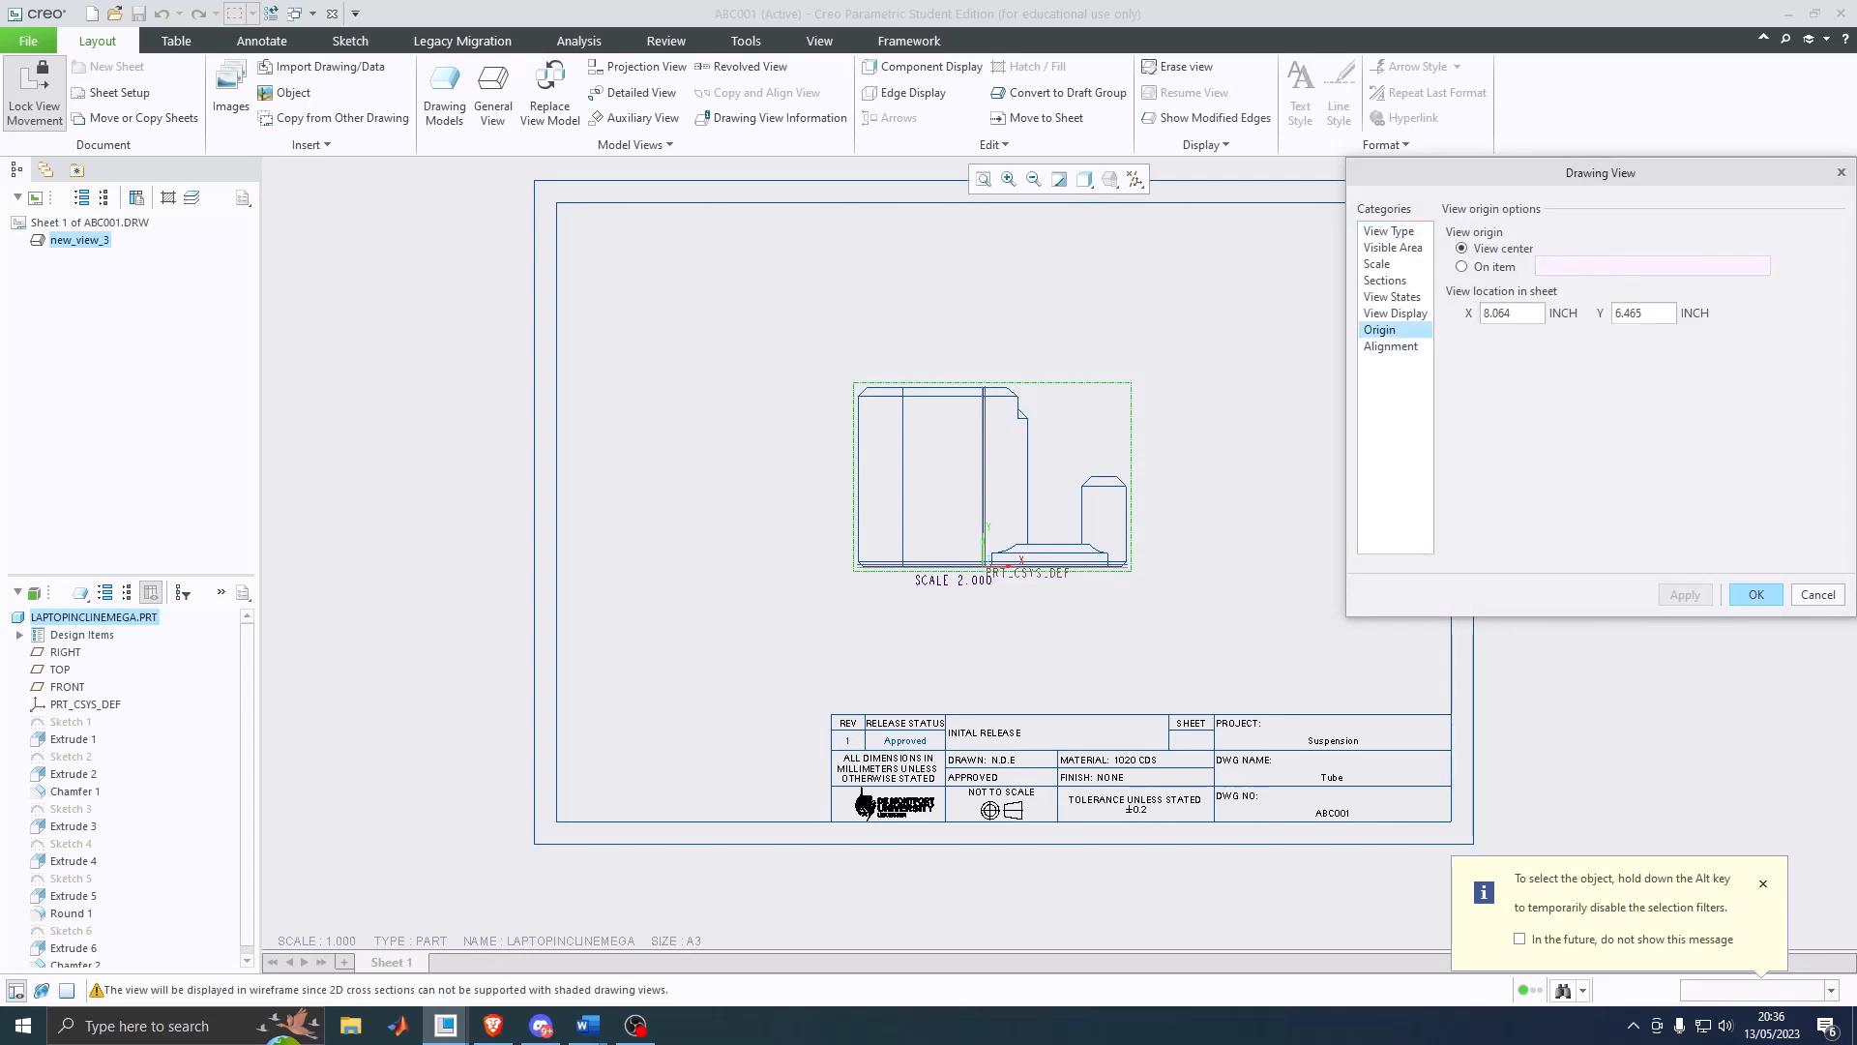
pyautogui.click(1486, 313)
pyautogui.press('BackSpace')
pyautogui.write('9')
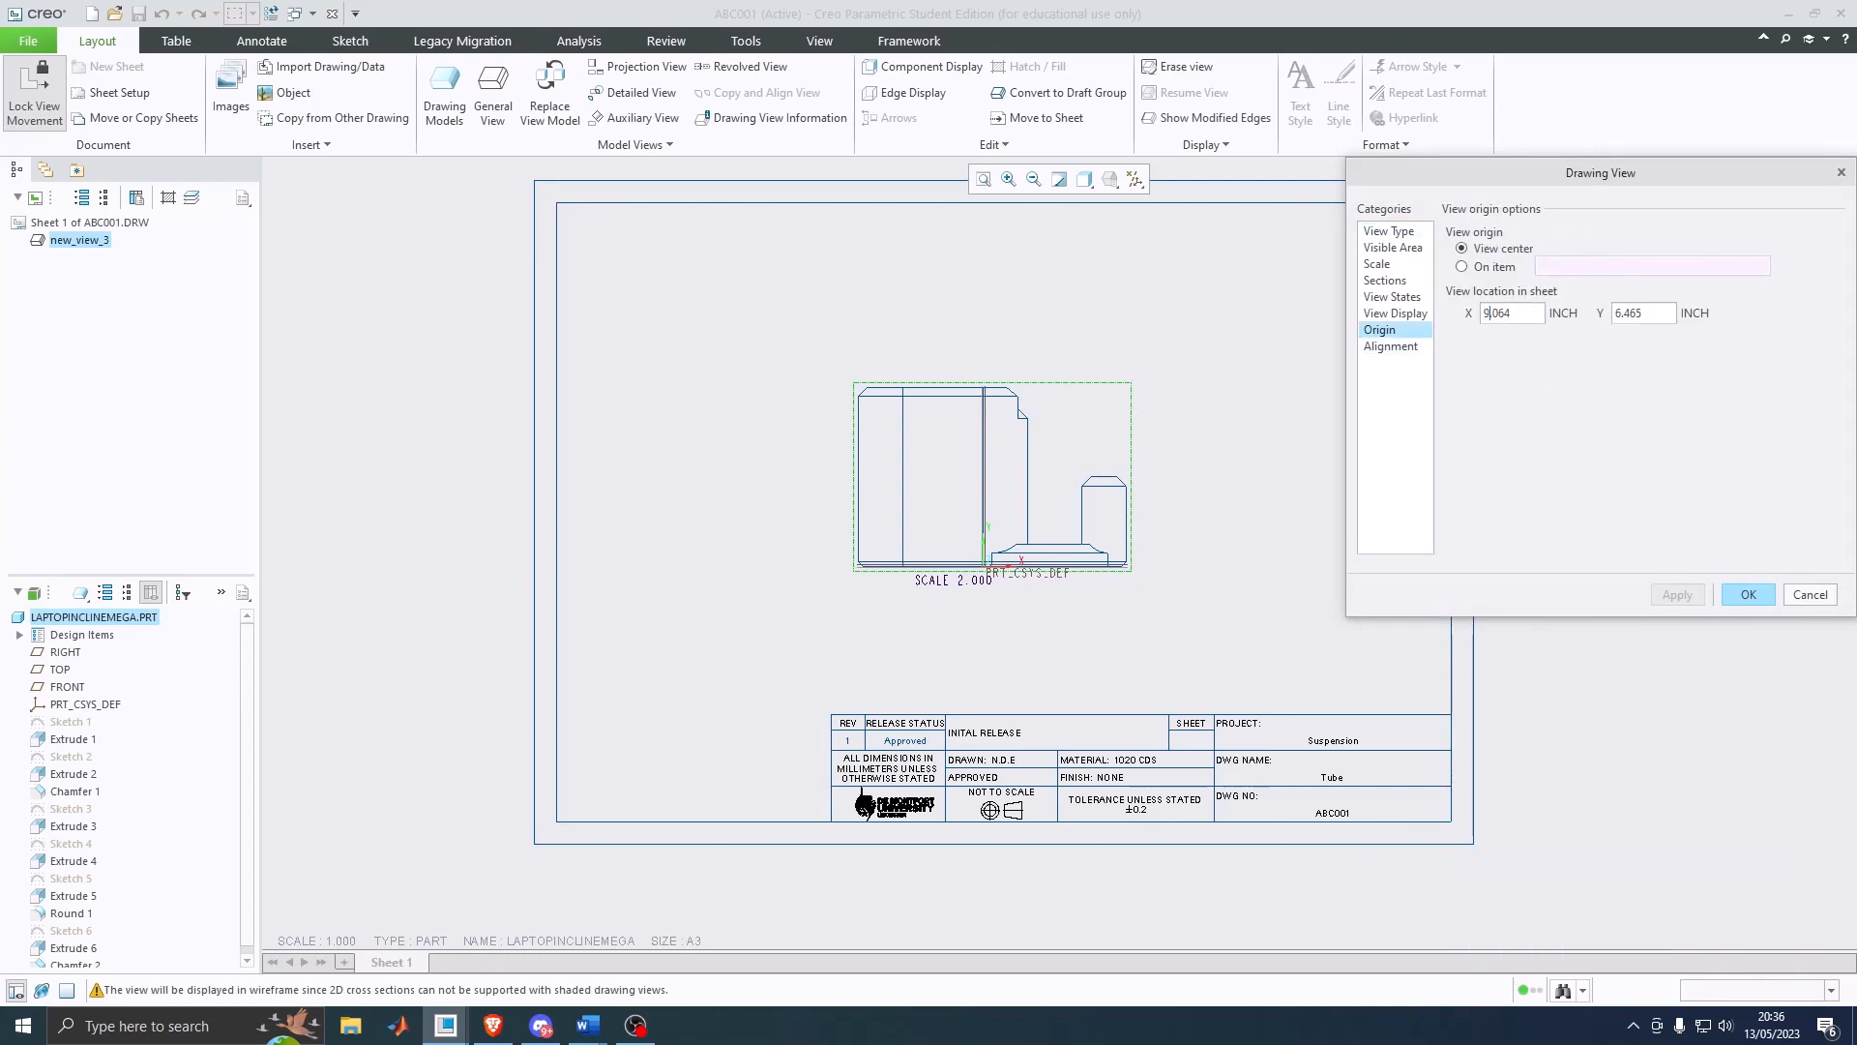
pyautogui.press('Return')
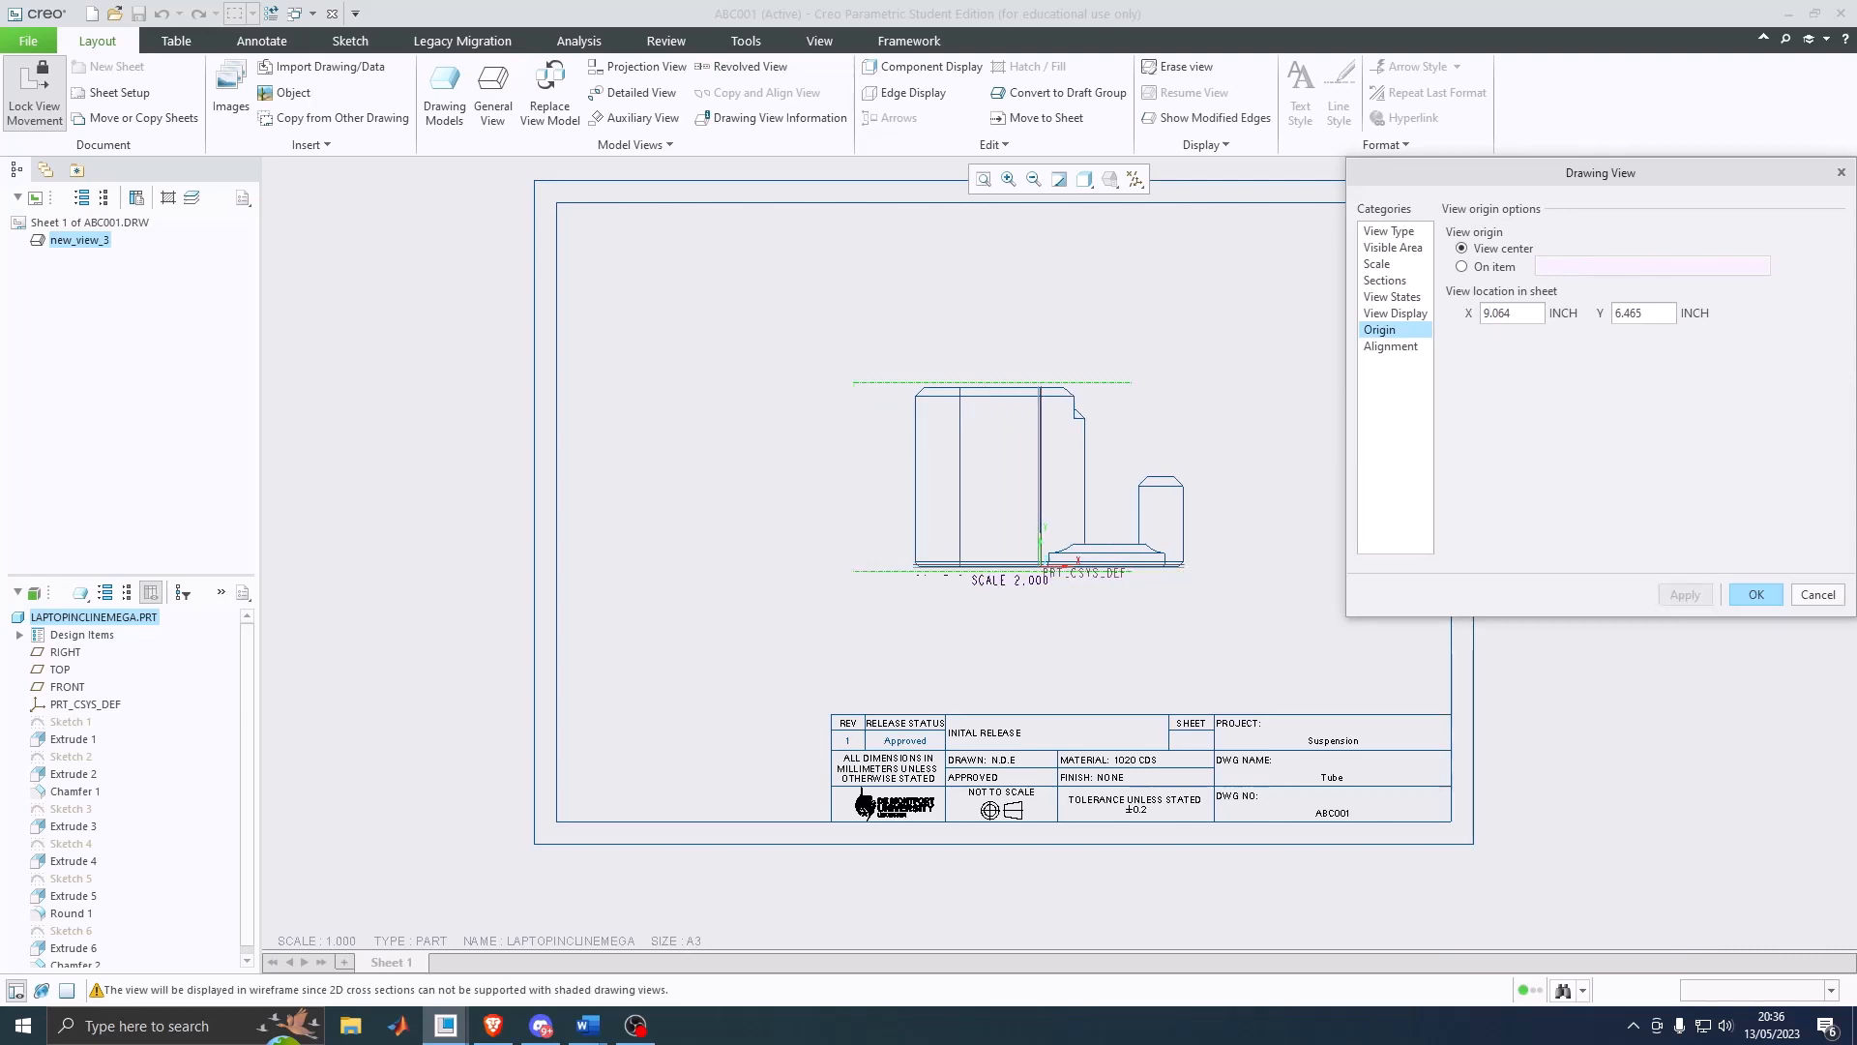
pyautogui.press('Return')
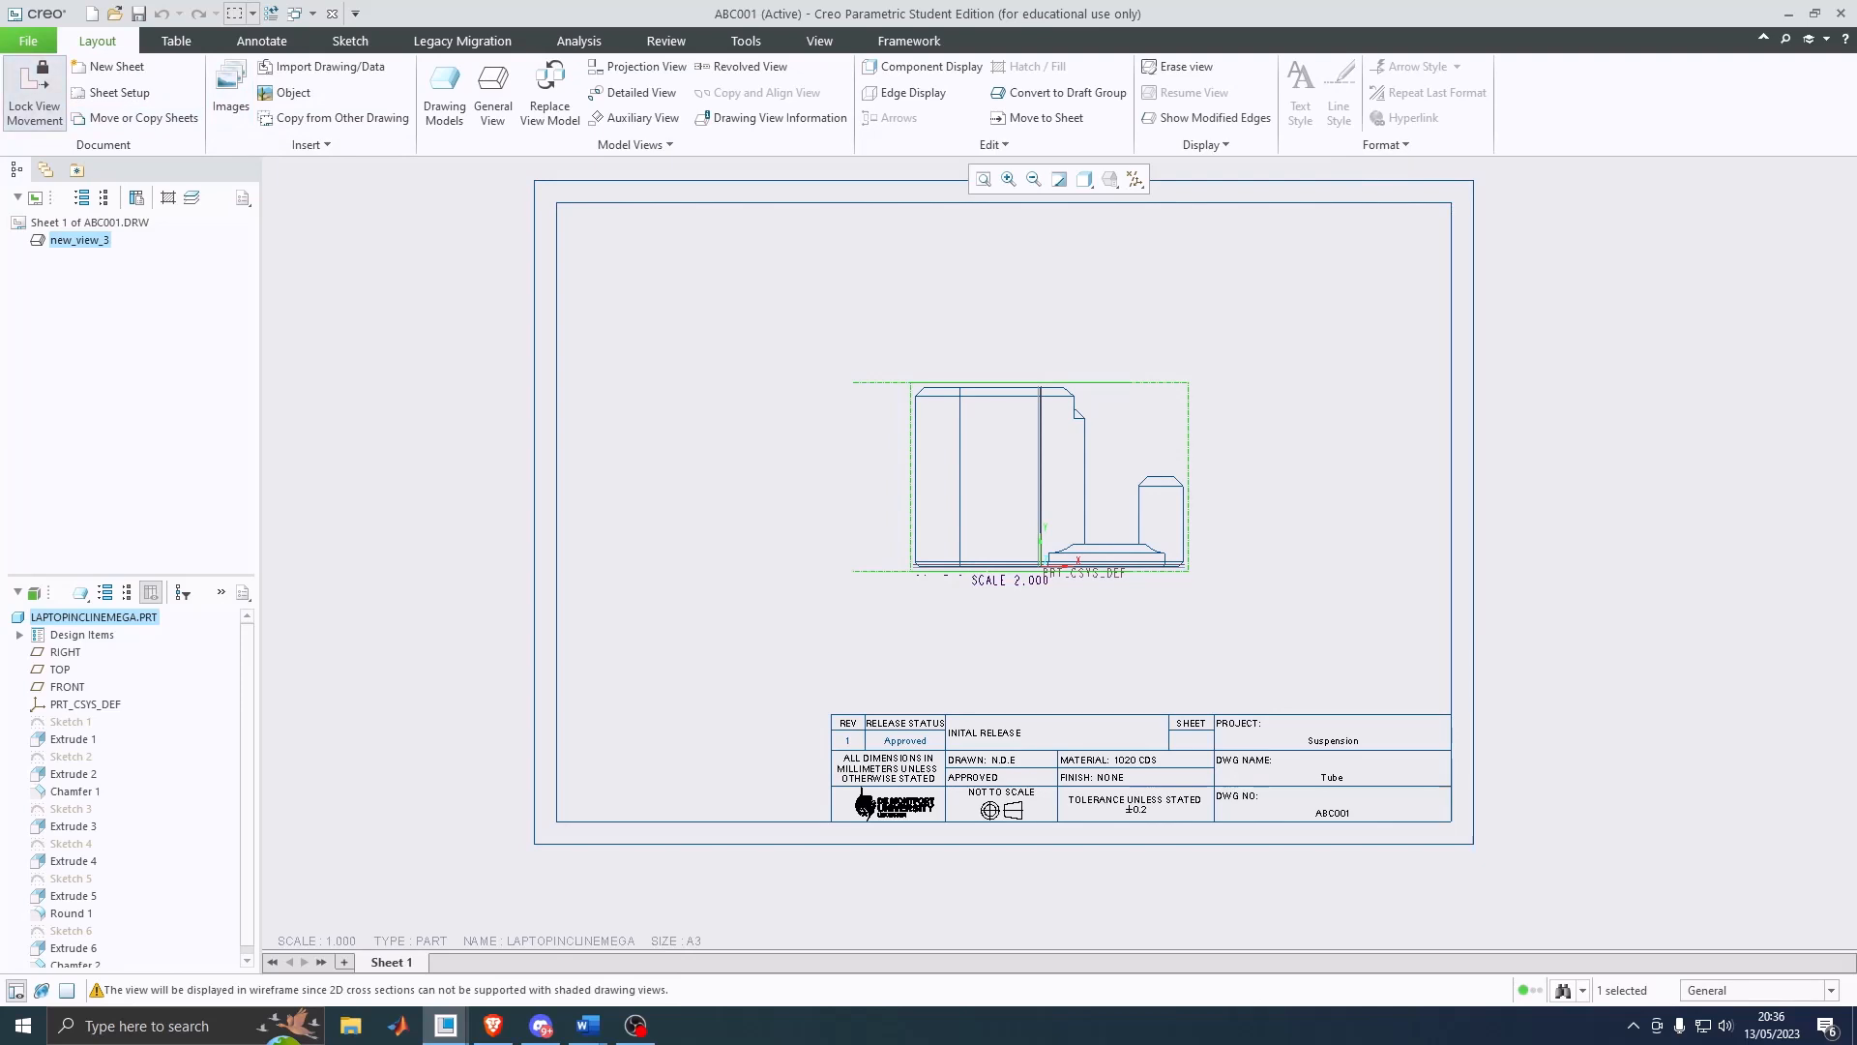
# Step: Unlock view movement and reposition the front view near the middle of the sheet, above the title block
pyautogui.click(34, 93)
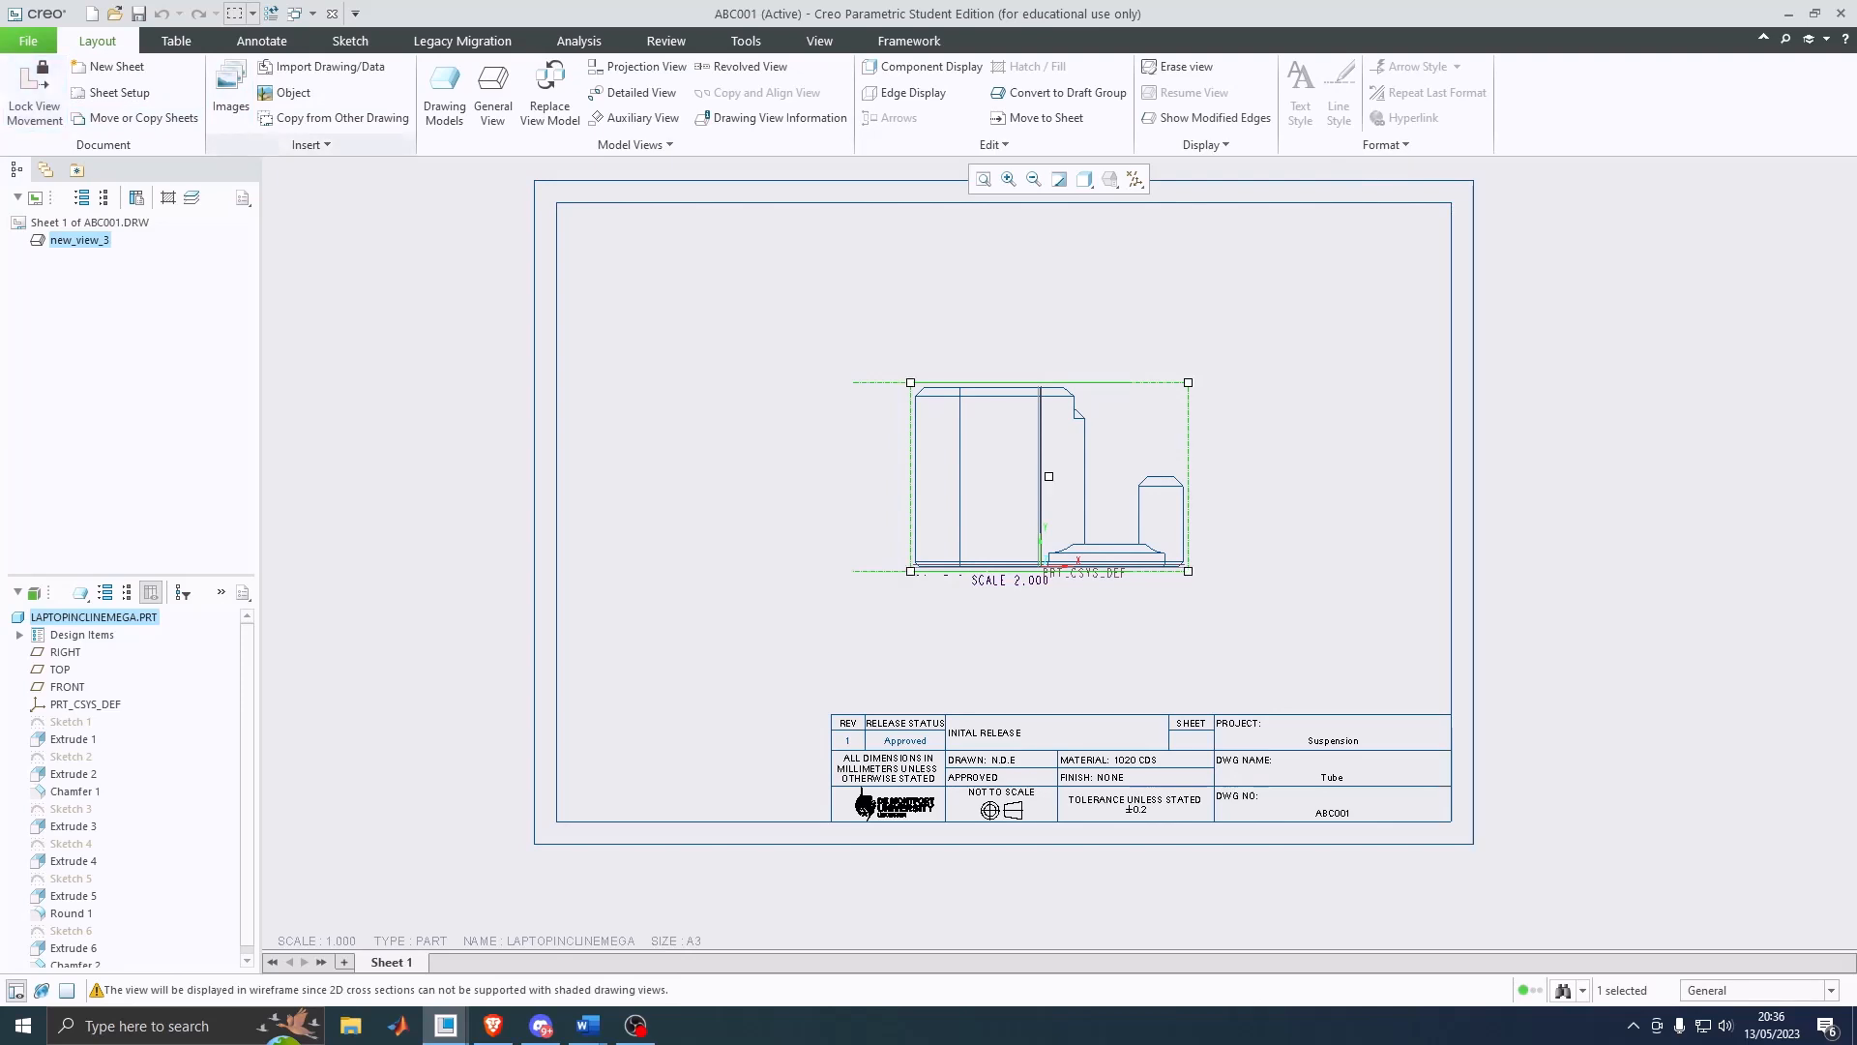
pyautogui.moveTo(1115, 497)
pyautogui.mouseDown()
pyautogui.moveTo(1075, 356)
pyautogui.moveTo(903, 492)
pyautogui.moveTo(796, 369)
pyautogui.moveTo(839, 504)
pyautogui.mouseUp()
pyautogui.moveTo(851, 487); pyautogui.dragTo(960, 622)
pyautogui.moveTo(966, 619)
pyautogui.mouseDown()
pyautogui.moveTo(1140, 653)
pyautogui.moveTo(1120, 473)
pyautogui.moveTo(1067, 520)
pyautogui.mouseUp()
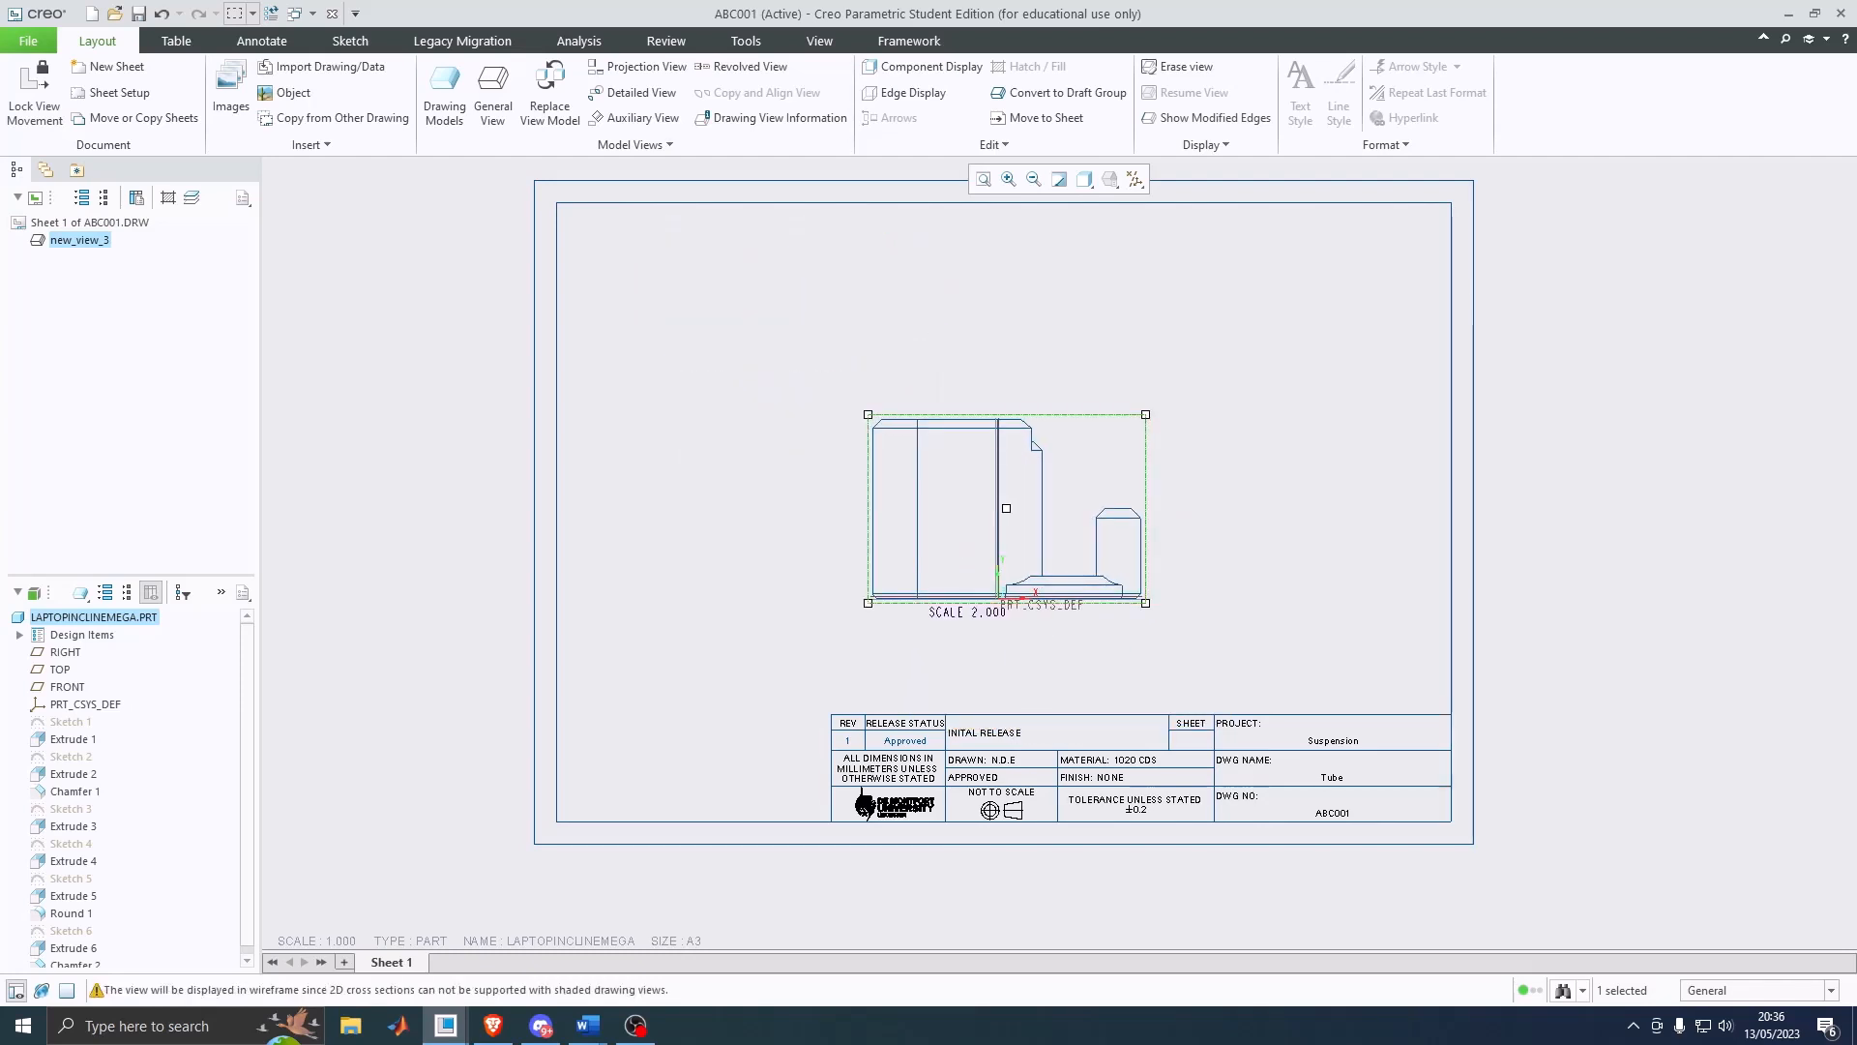
# Step: Move the scale note of the front view down so it sits clear below the coordinate system label
pyautogui.click(986, 612)
pyautogui.doubleClick(988, 612)
pyautogui.click(988, 612)
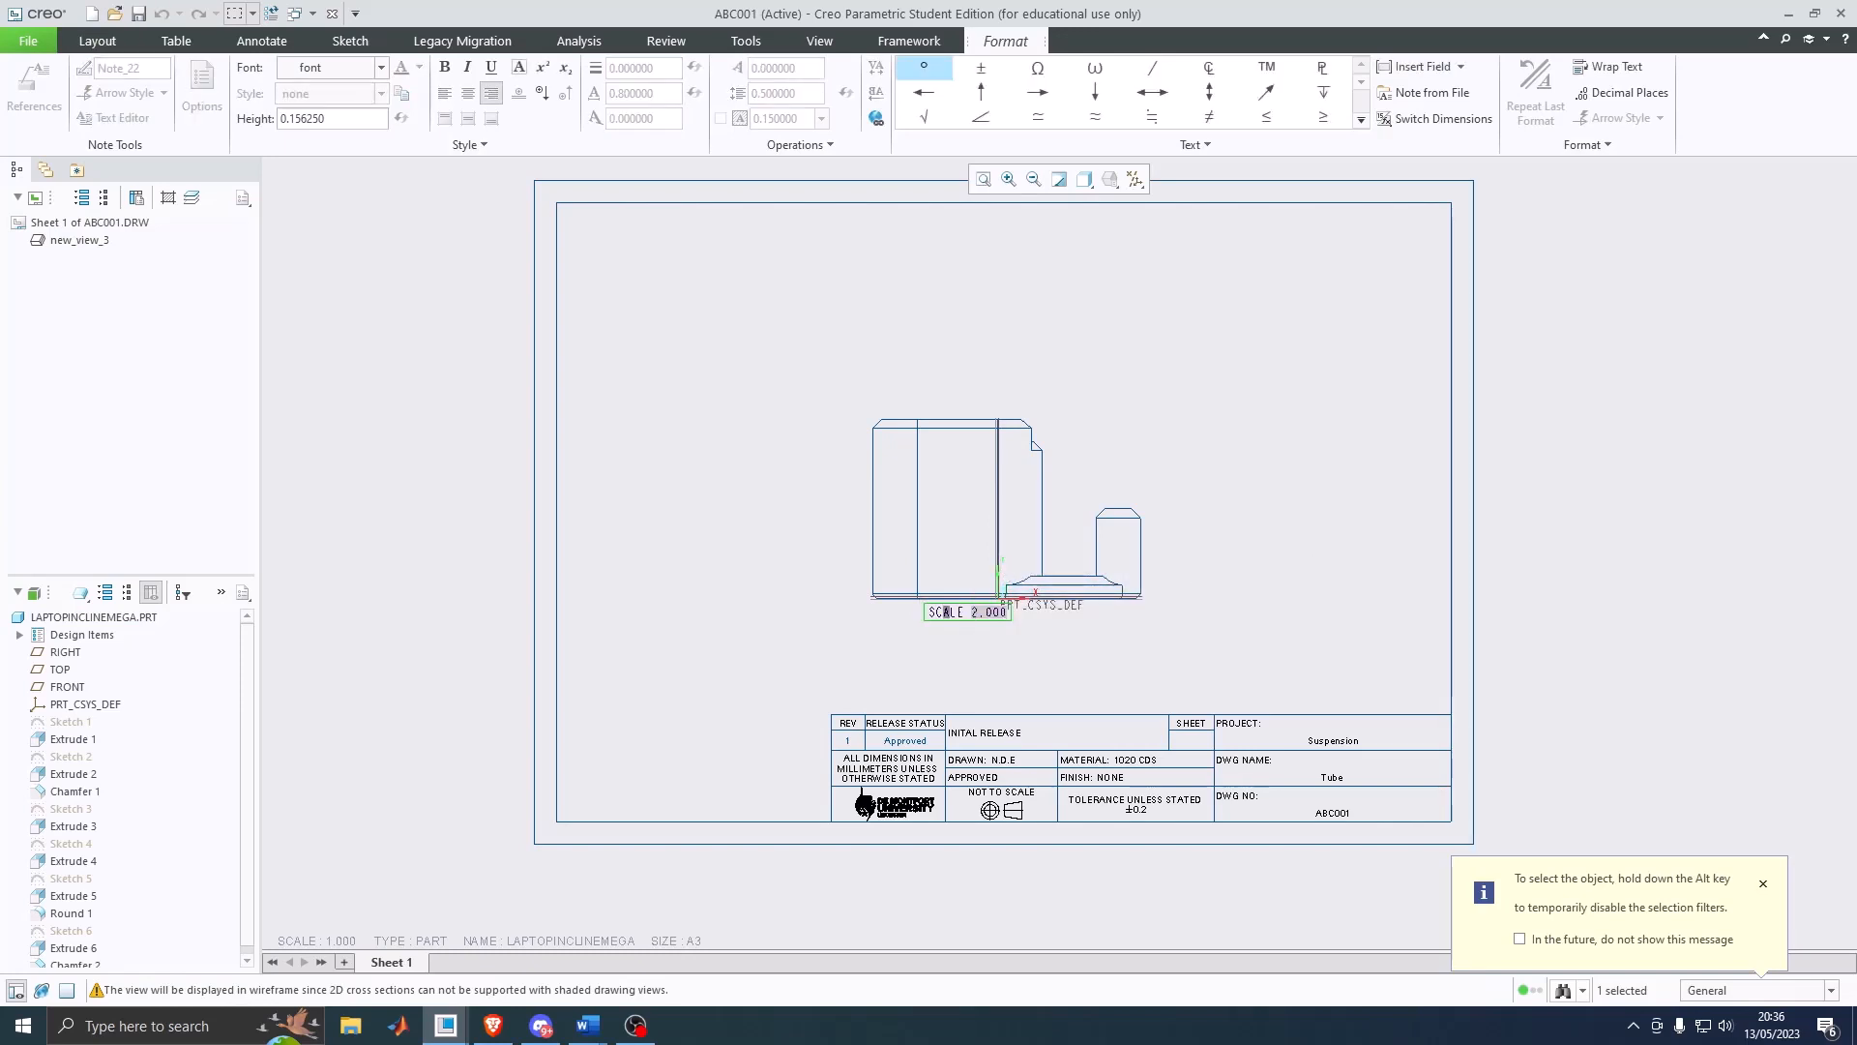
pyautogui.moveTo(1007, 578); pyautogui.dragTo(1042, 602)
pyautogui.click(1042, 603)
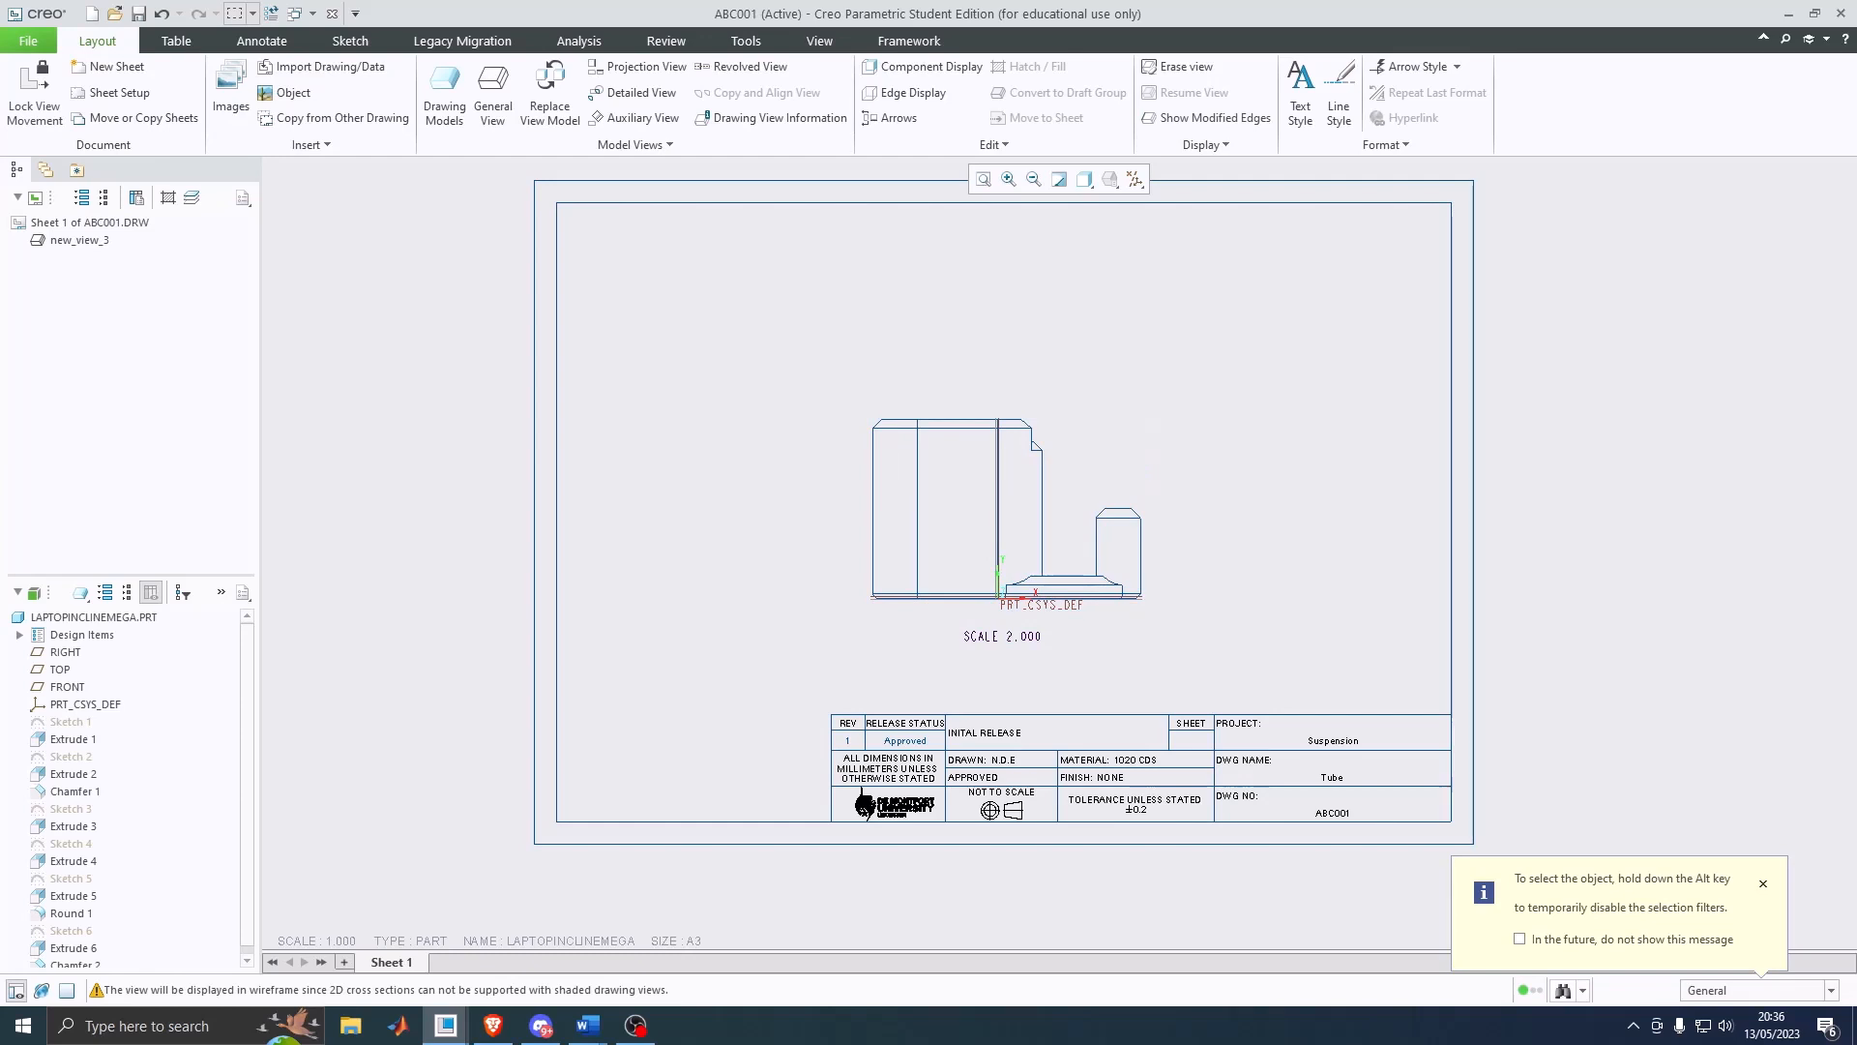
# Step: Turn off the display of all datum axes, points, coordinate systems and planes in the drawing
pyautogui.click(1135, 179)
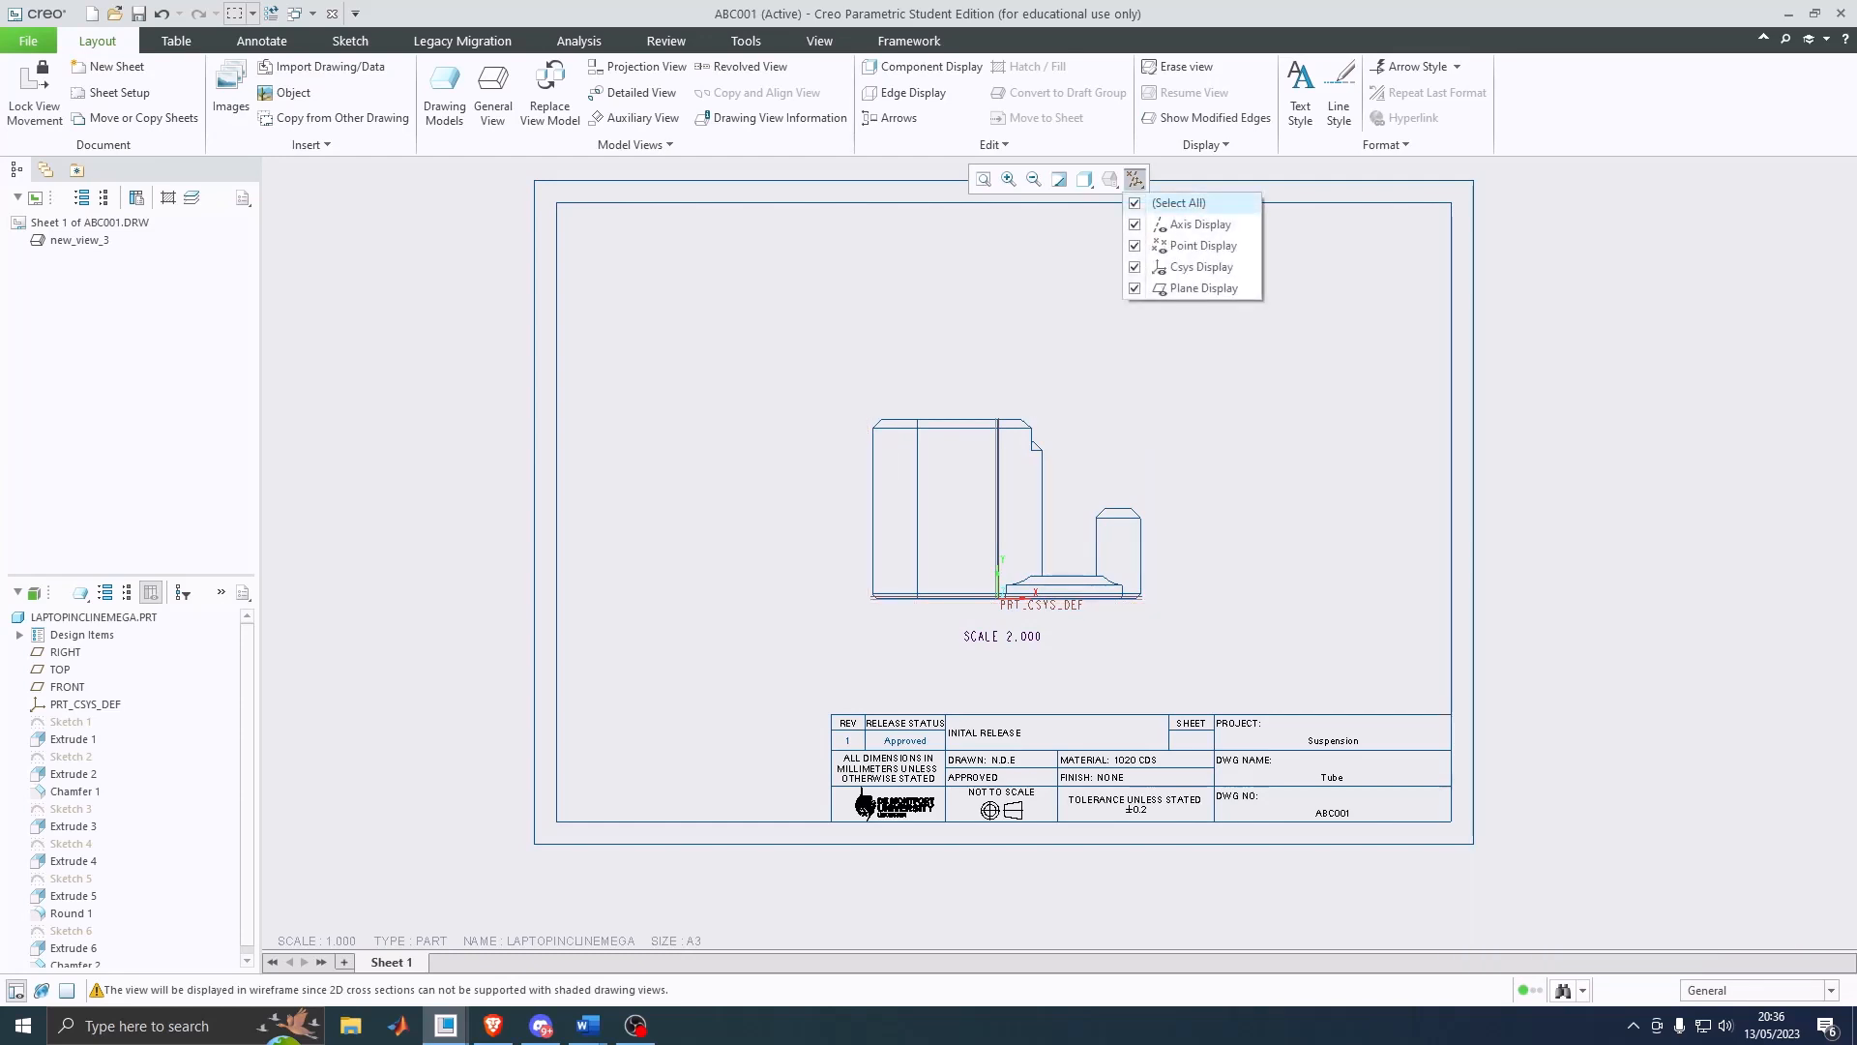
pyautogui.click(1171, 202)
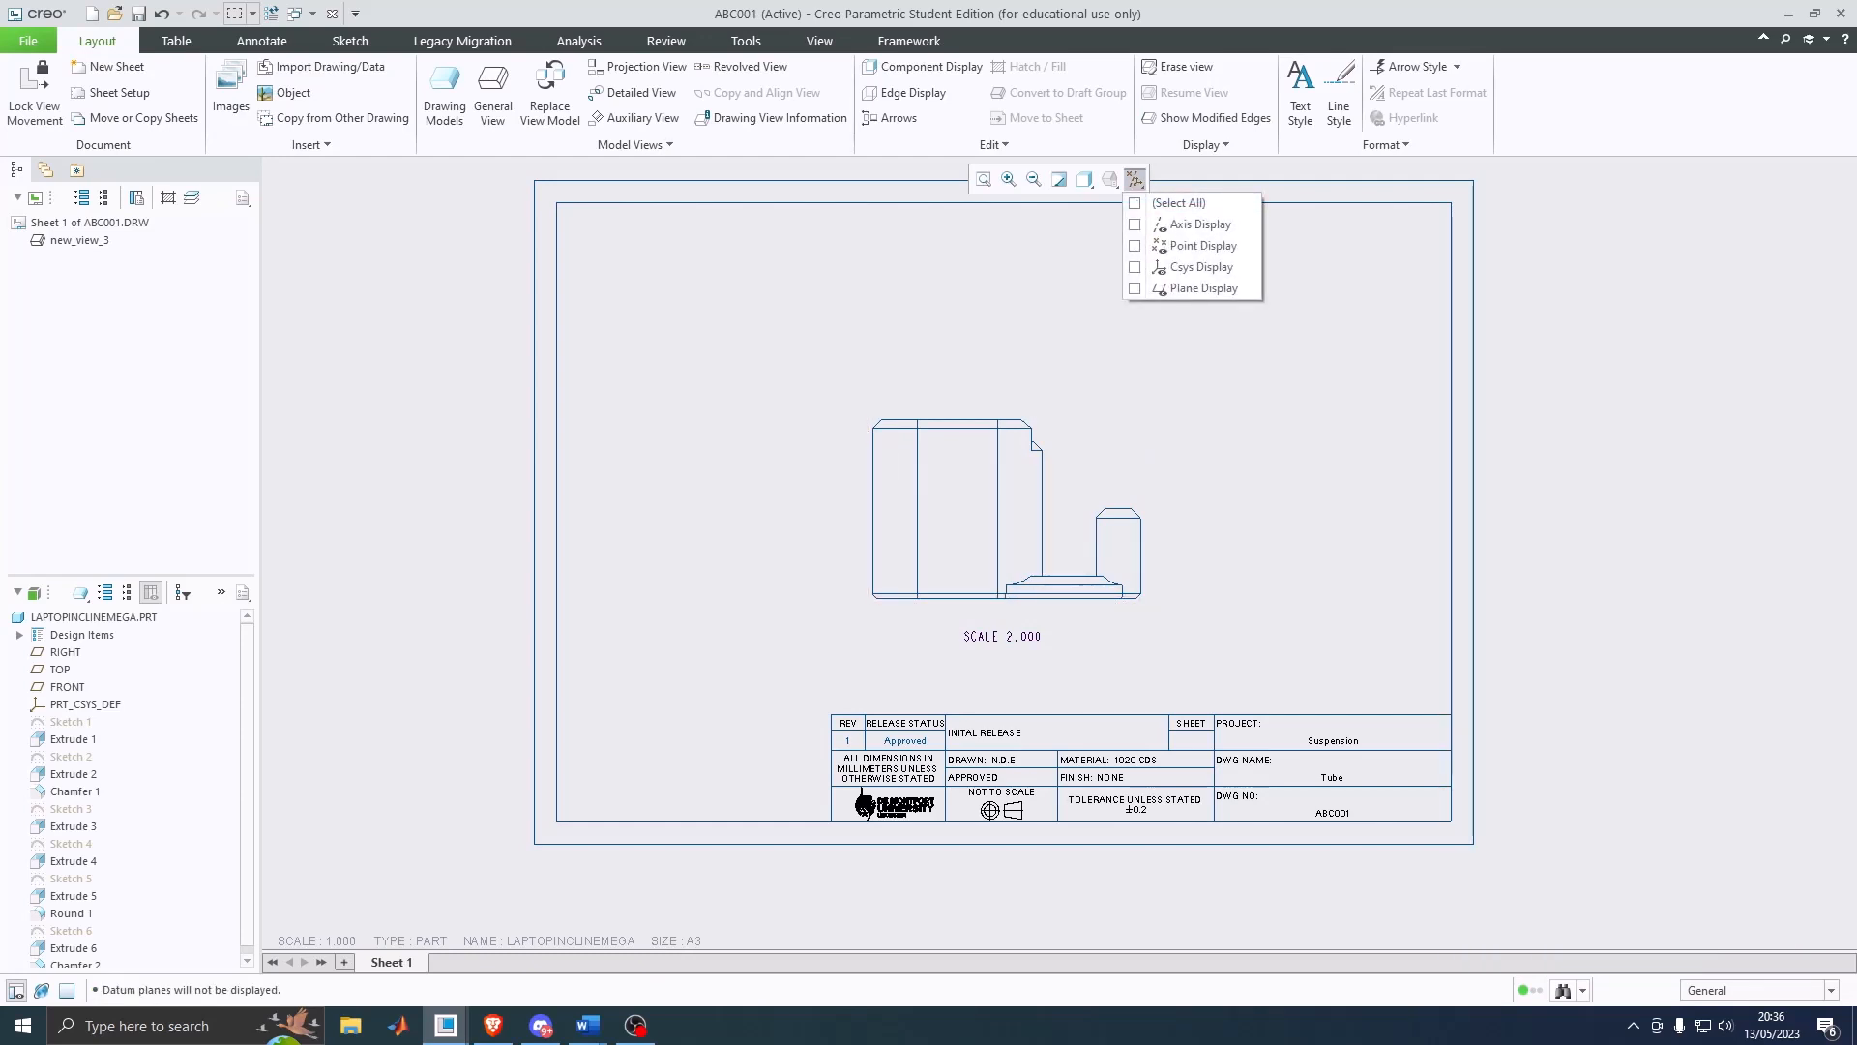
pyautogui.click(1180, 225)
pyautogui.click(1180, 225)
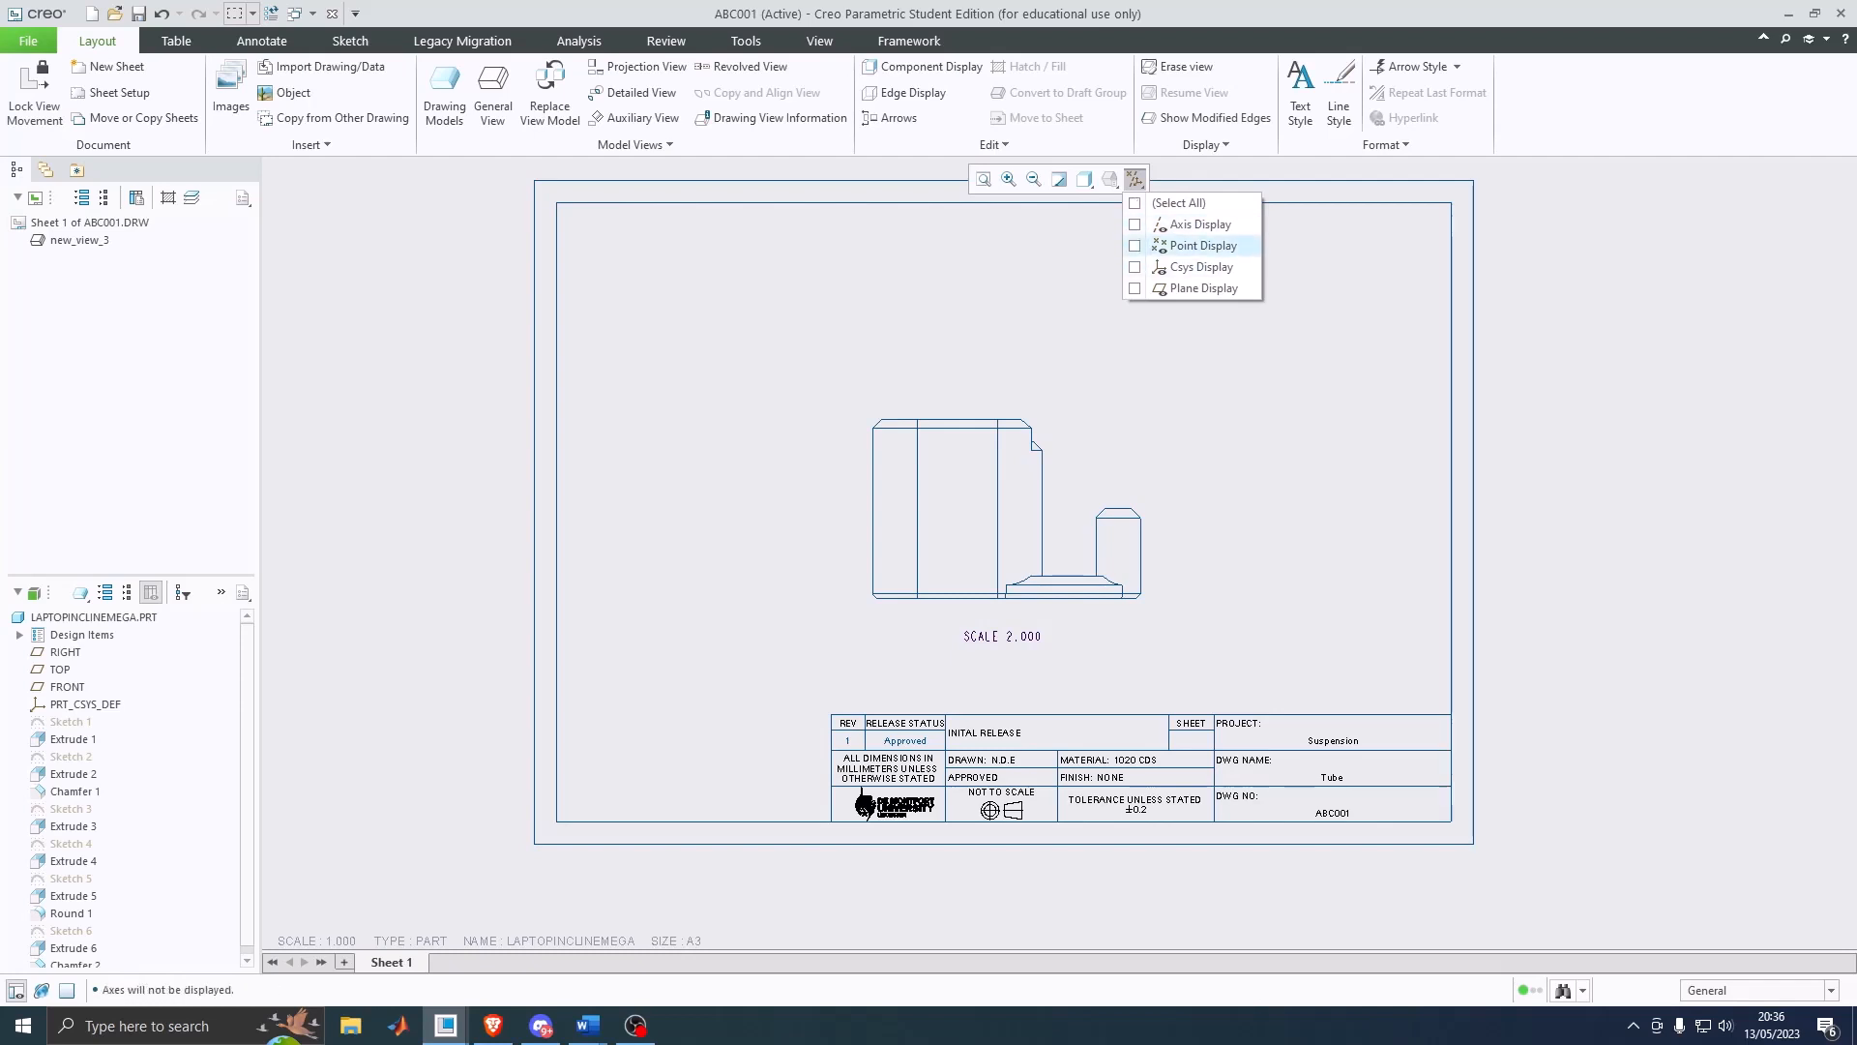
pyautogui.click(1220, 360)
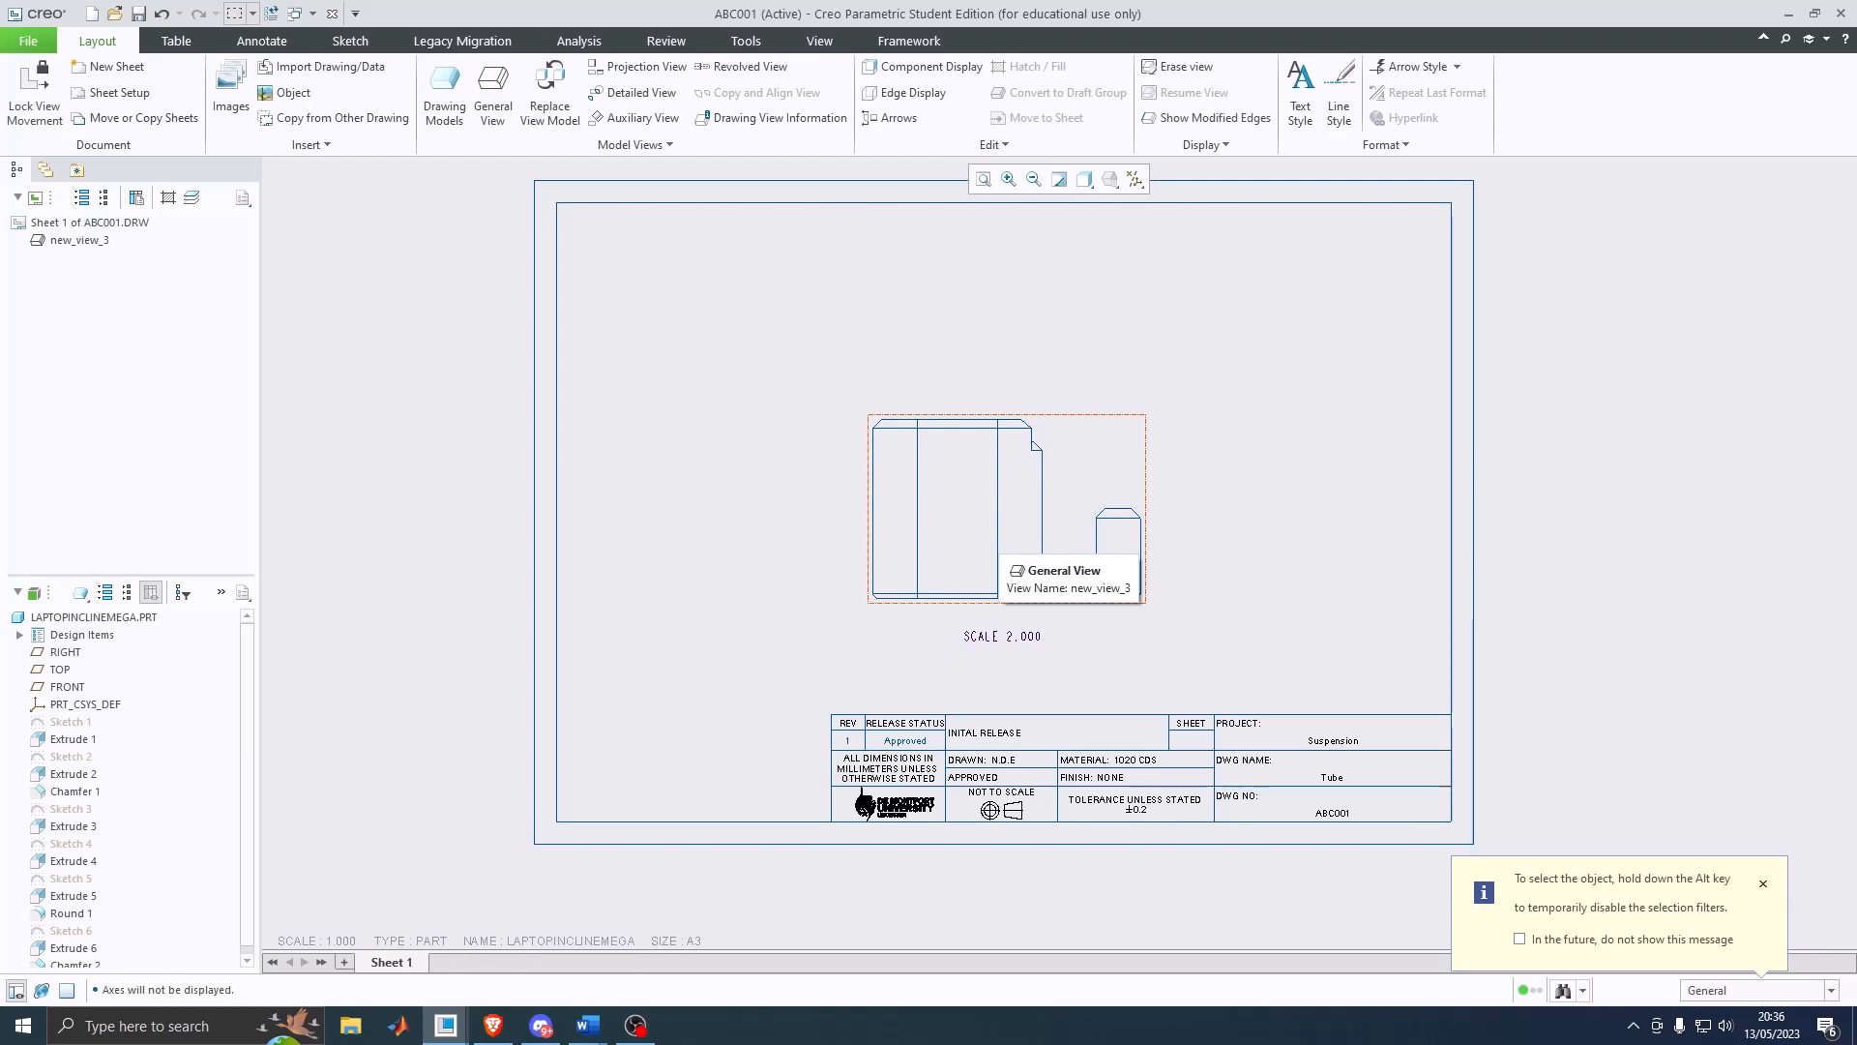
# Step: Create projection views of the front view, placing one to its right and one above it
pyautogui.click(1001, 561)
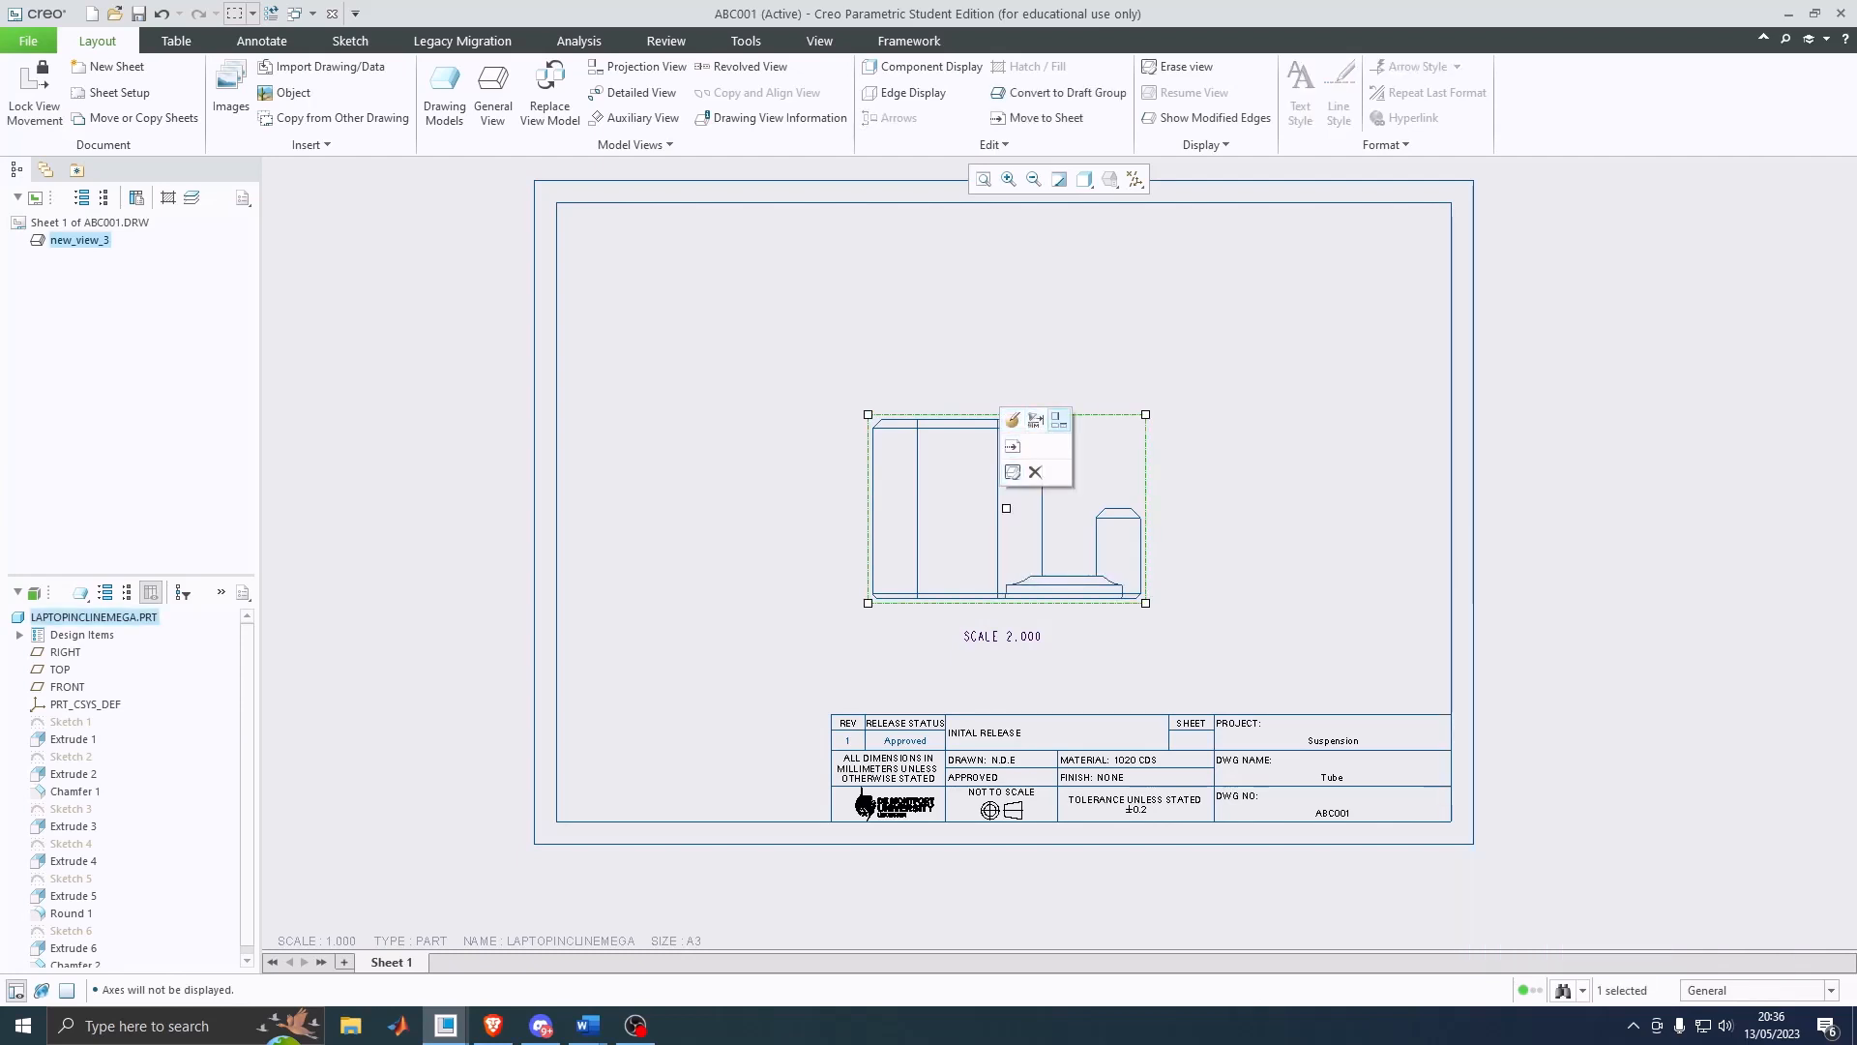
pyautogui.click(1058, 419)
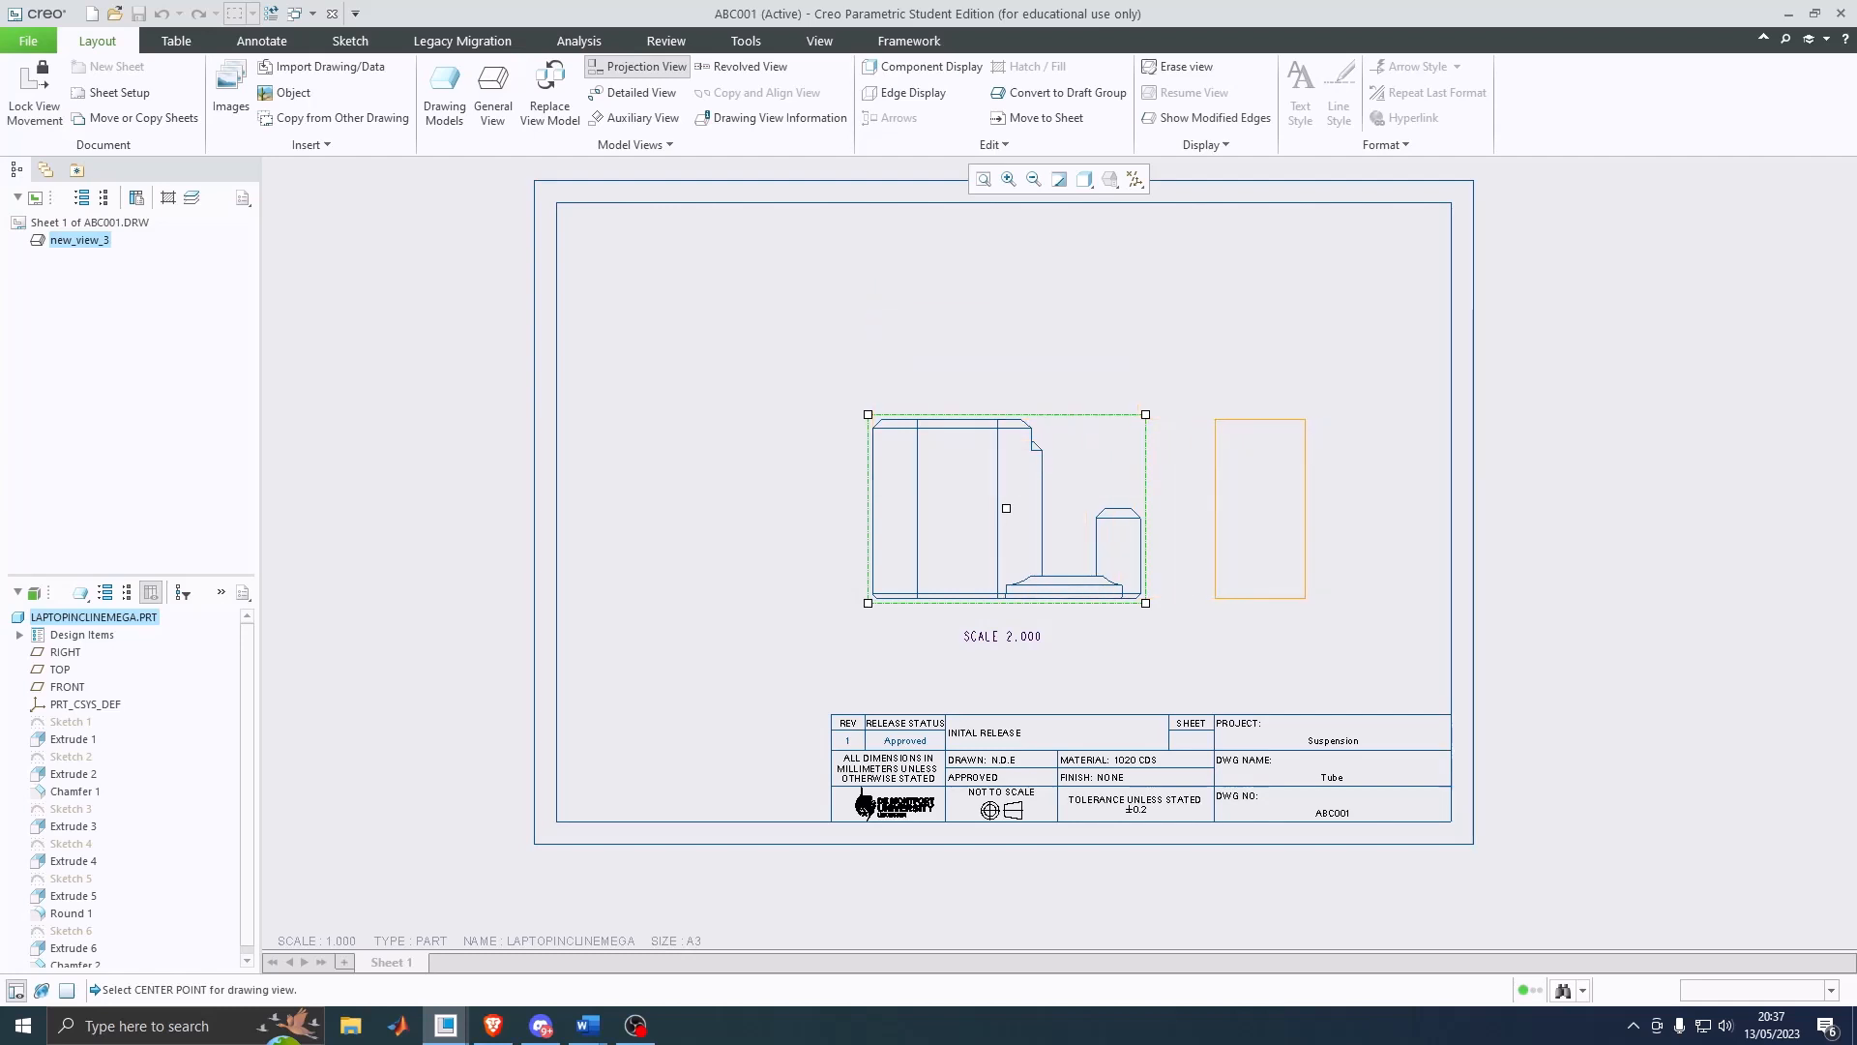
pyautogui.click(1227, 508)
pyautogui.click(1026, 471)
pyautogui.click(1055, 422)
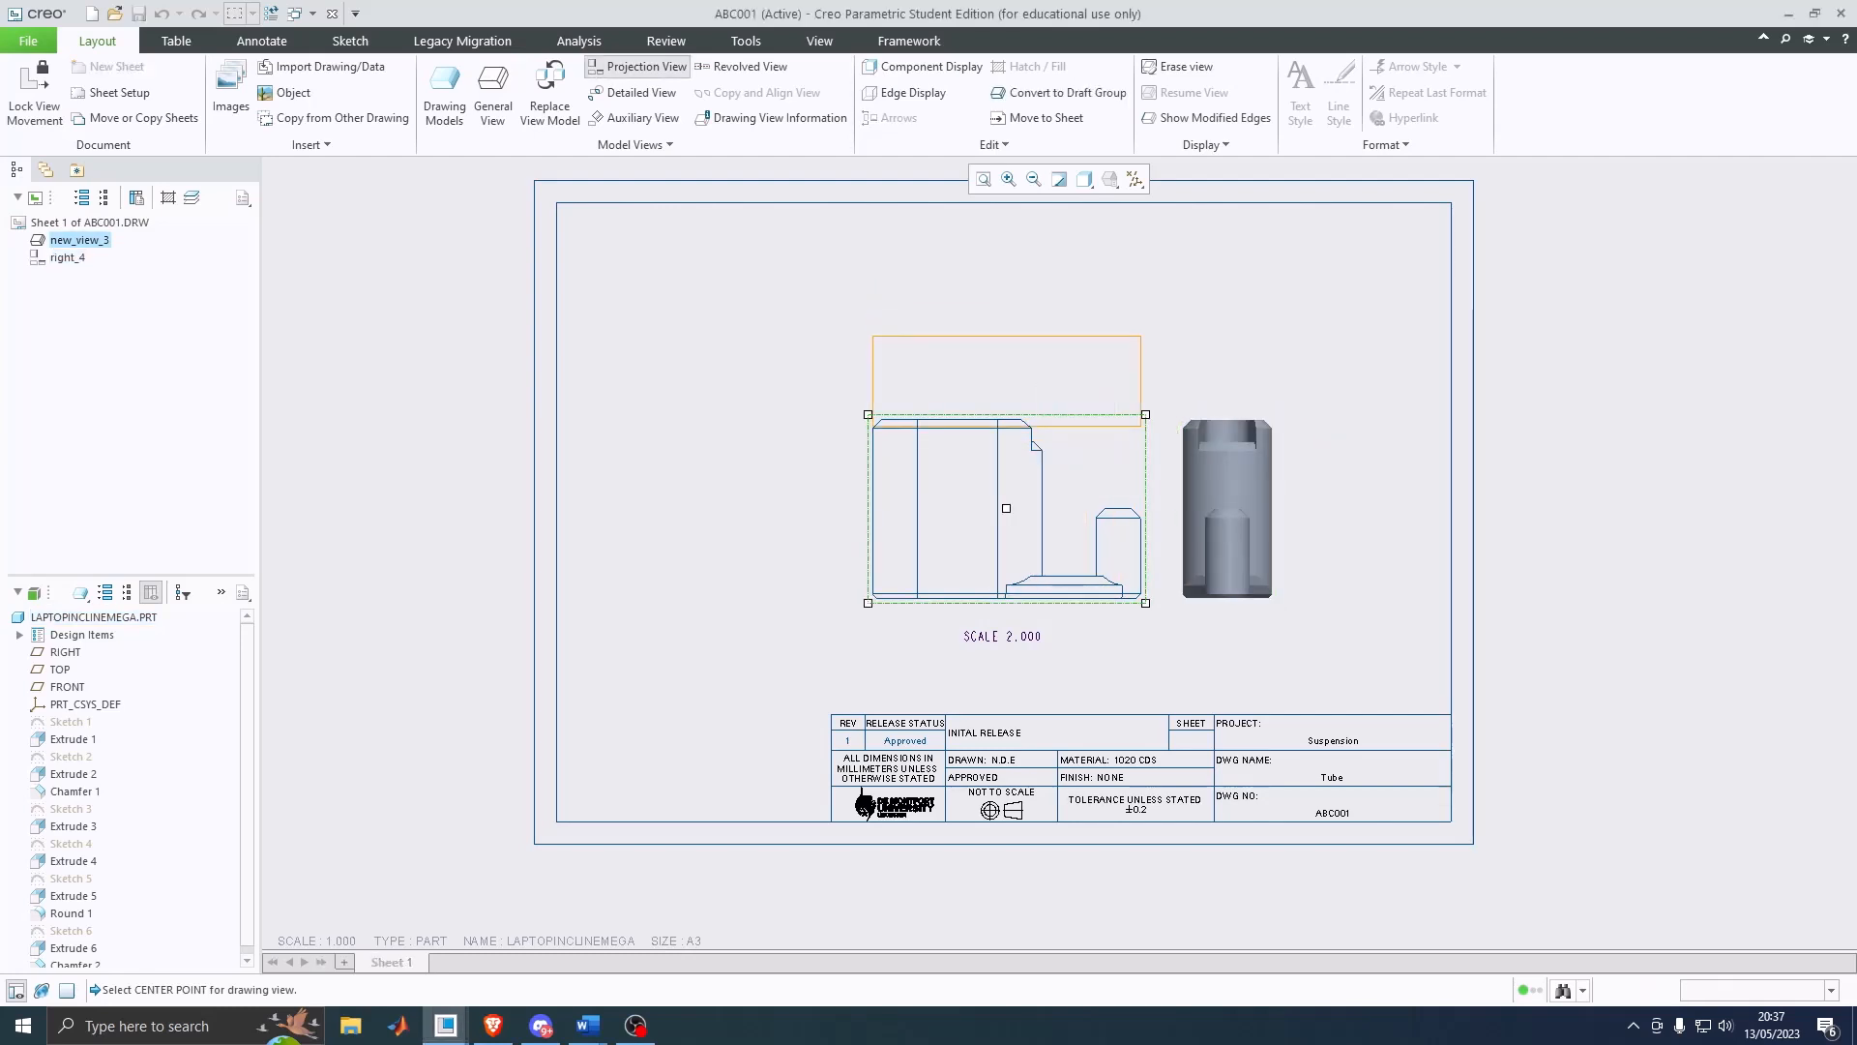
pyautogui.click(1006, 315)
# Step: Try projection views to the left of and below the front view, and delete the lower one
pyautogui.click(1026, 441)
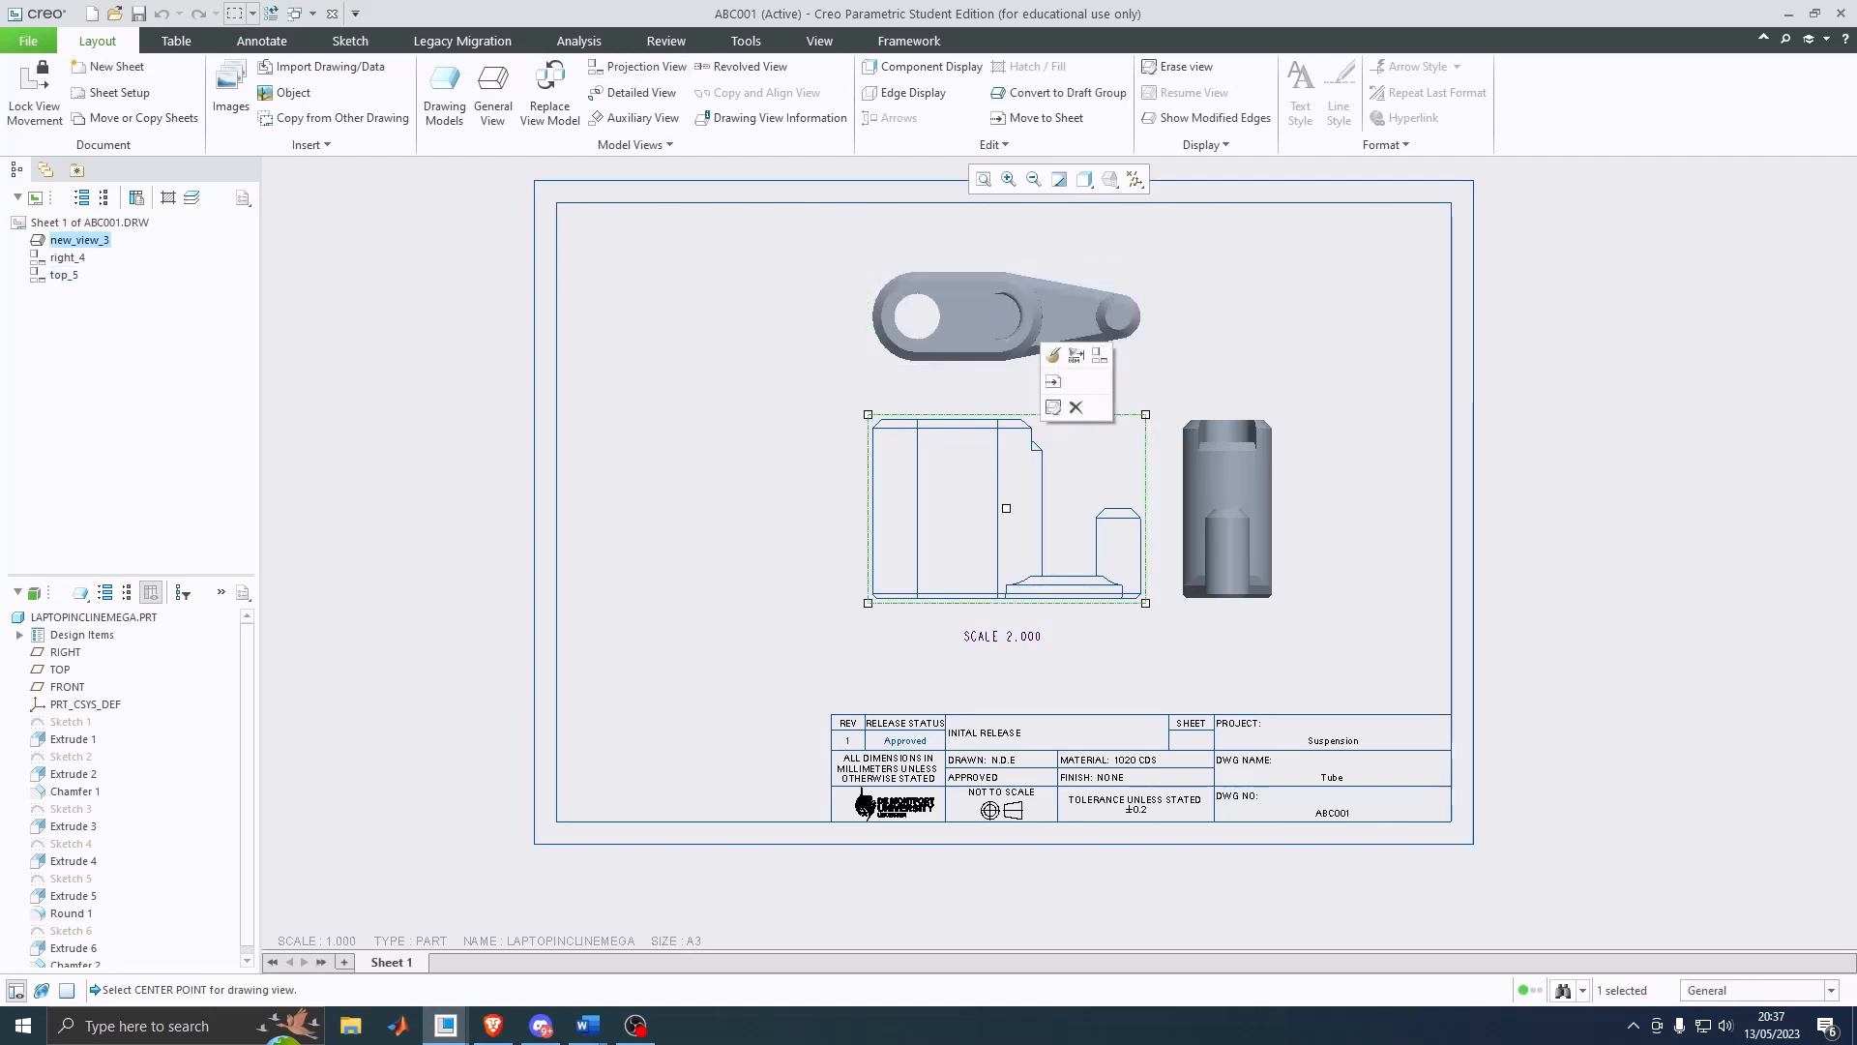
pyautogui.click(1100, 355)
pyautogui.click(770, 508)
pyautogui.click(1026, 459)
pyautogui.click(1099, 373)
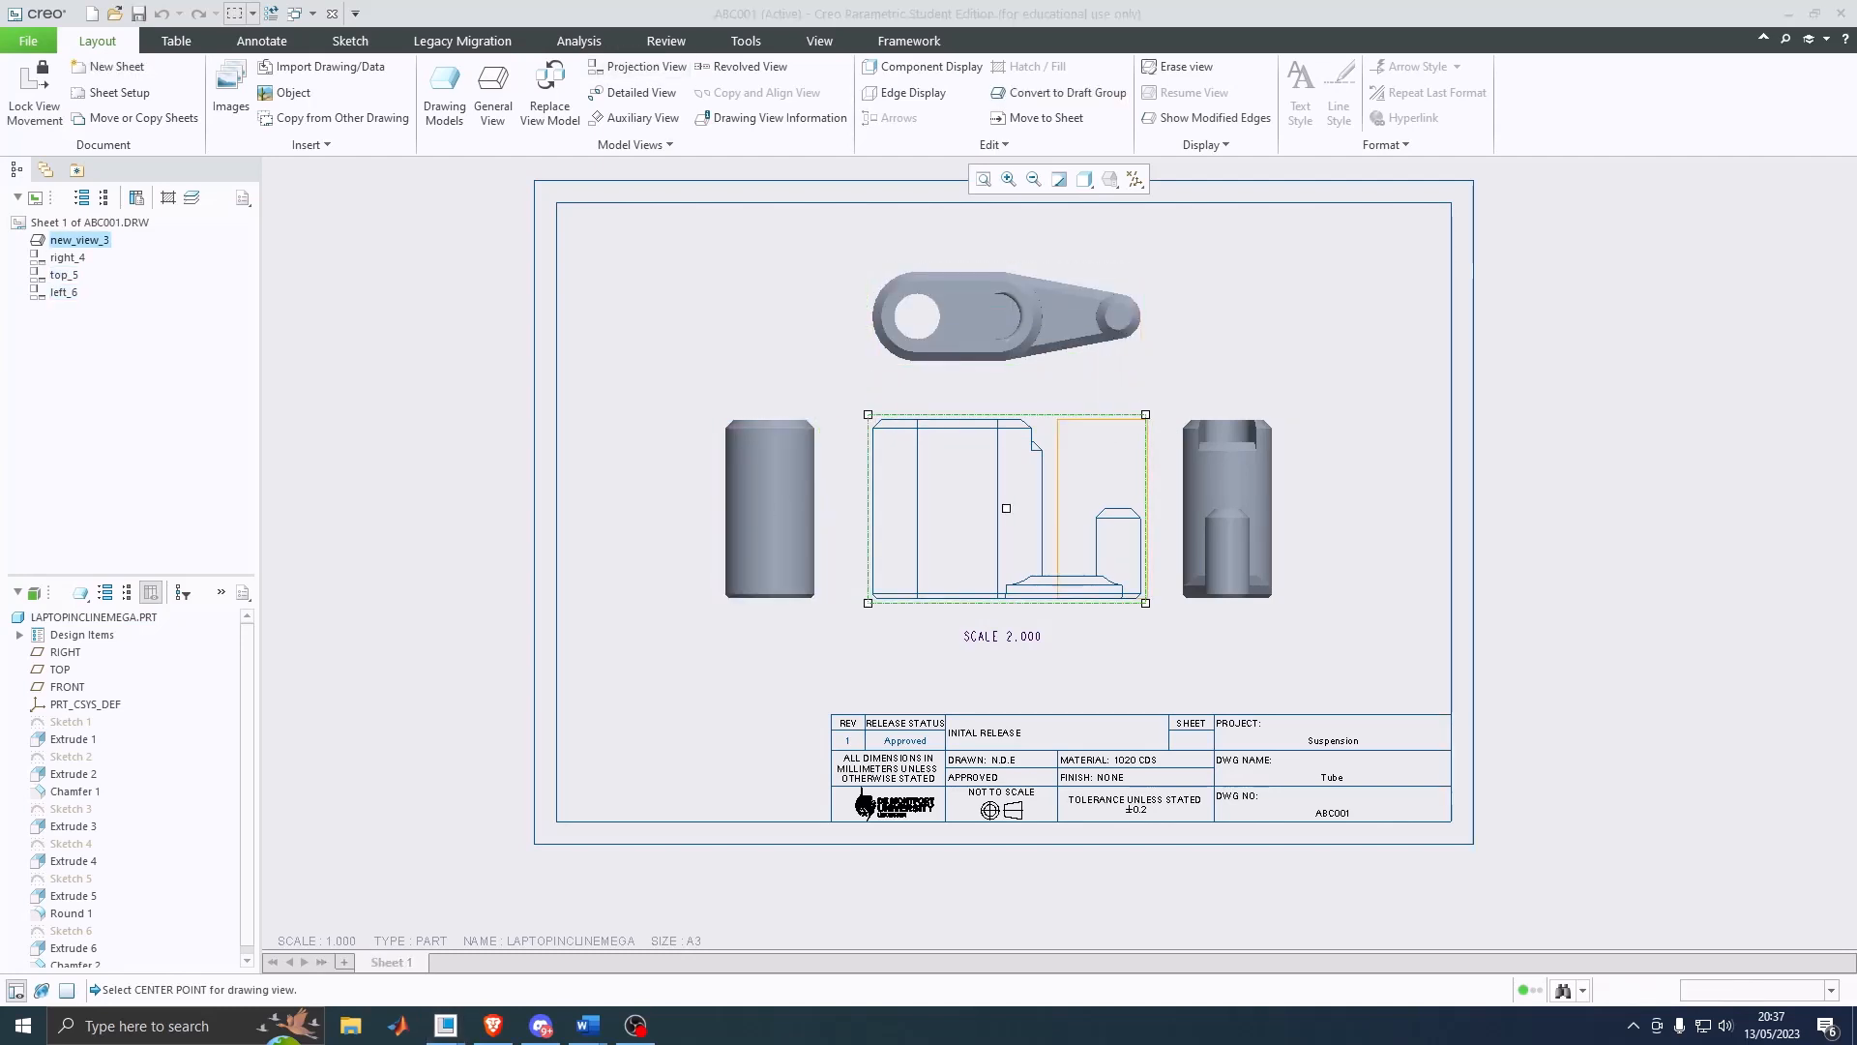
pyautogui.click(1007, 667)
pyautogui.click(1026, 640)
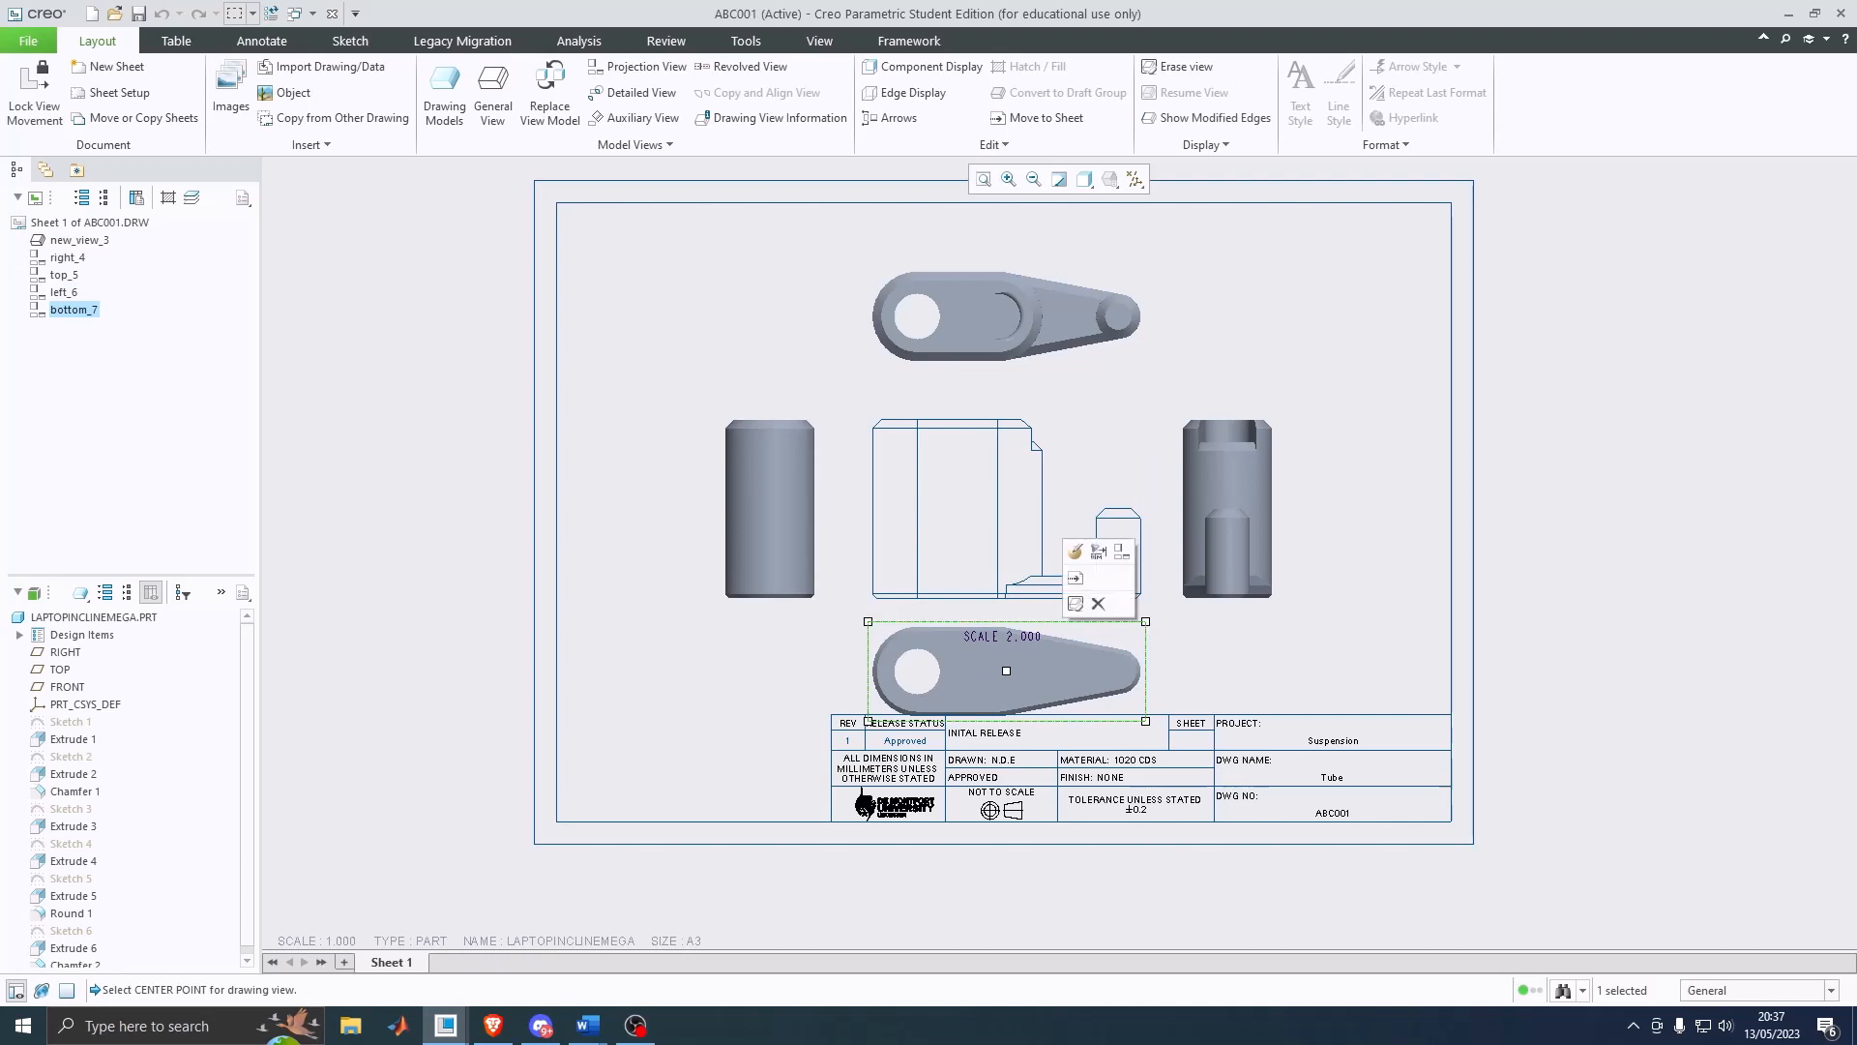
pyautogui.click(1098, 604)
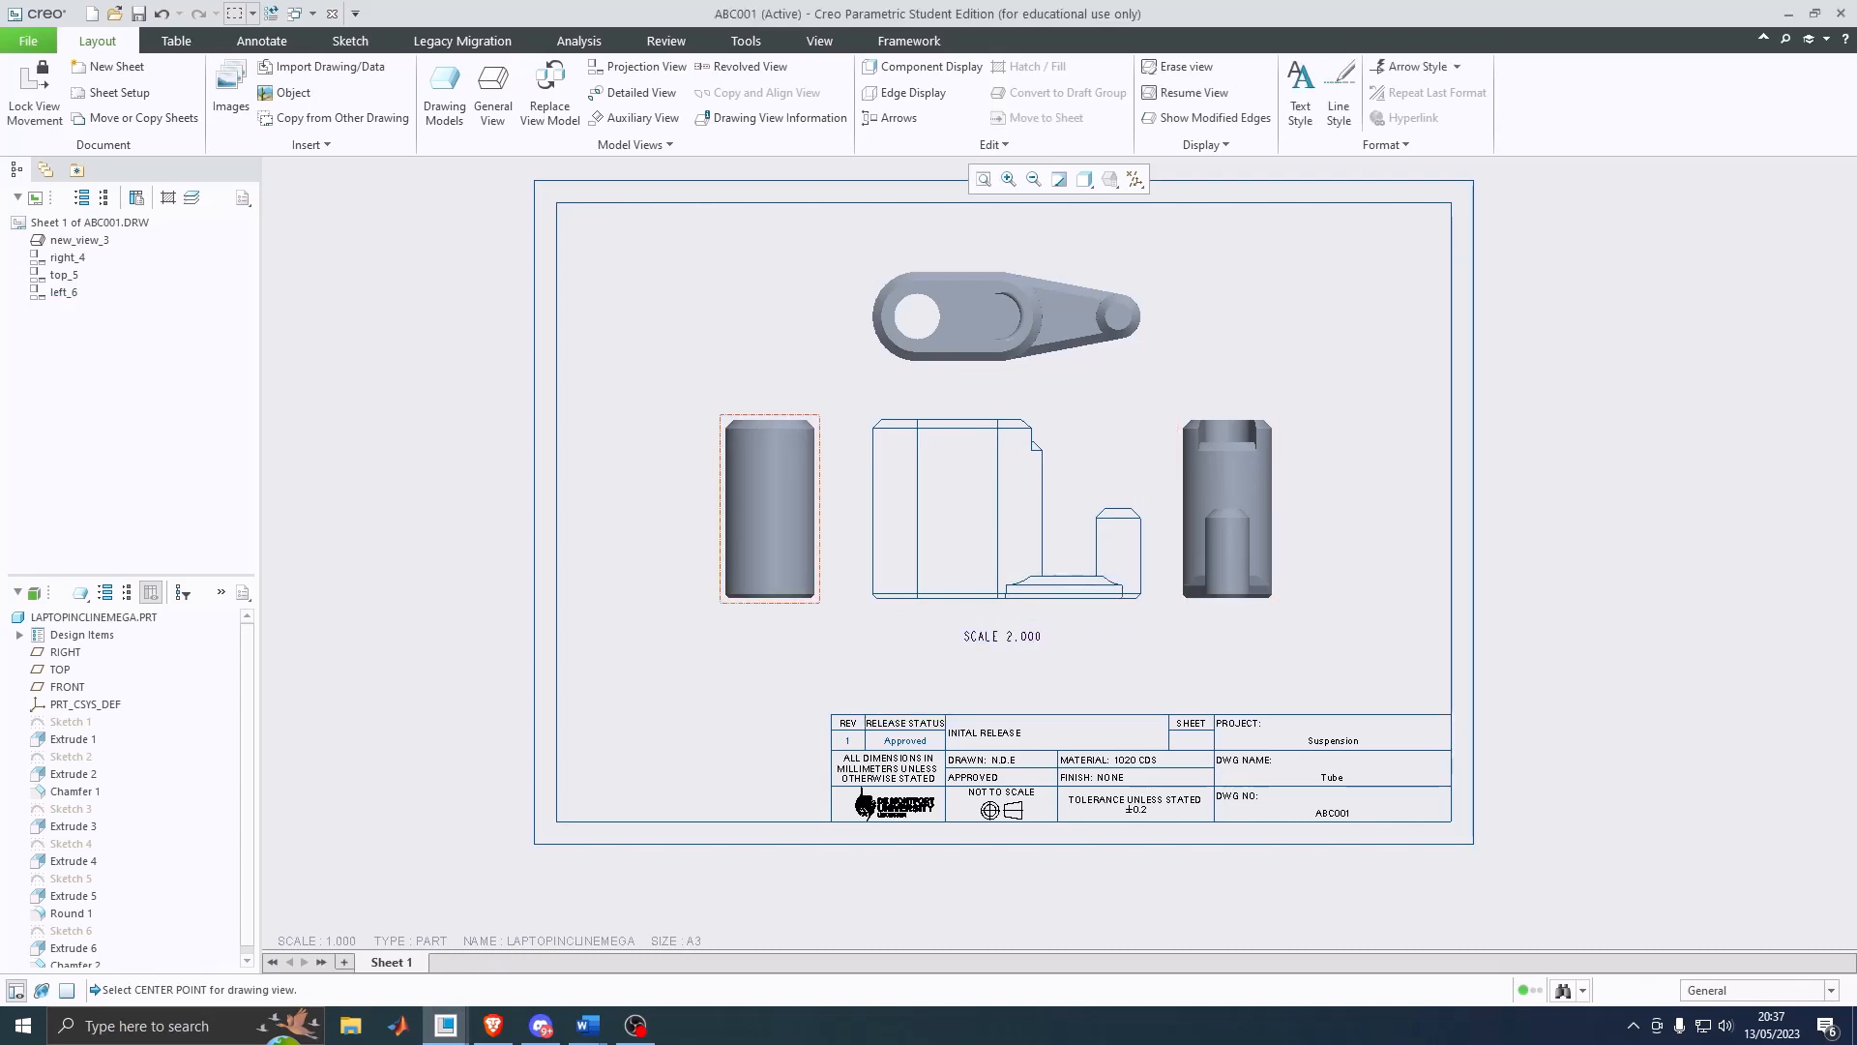
# Step: Try a projection view above the left view, and delete both it and the left view
pyautogui.click(770, 508)
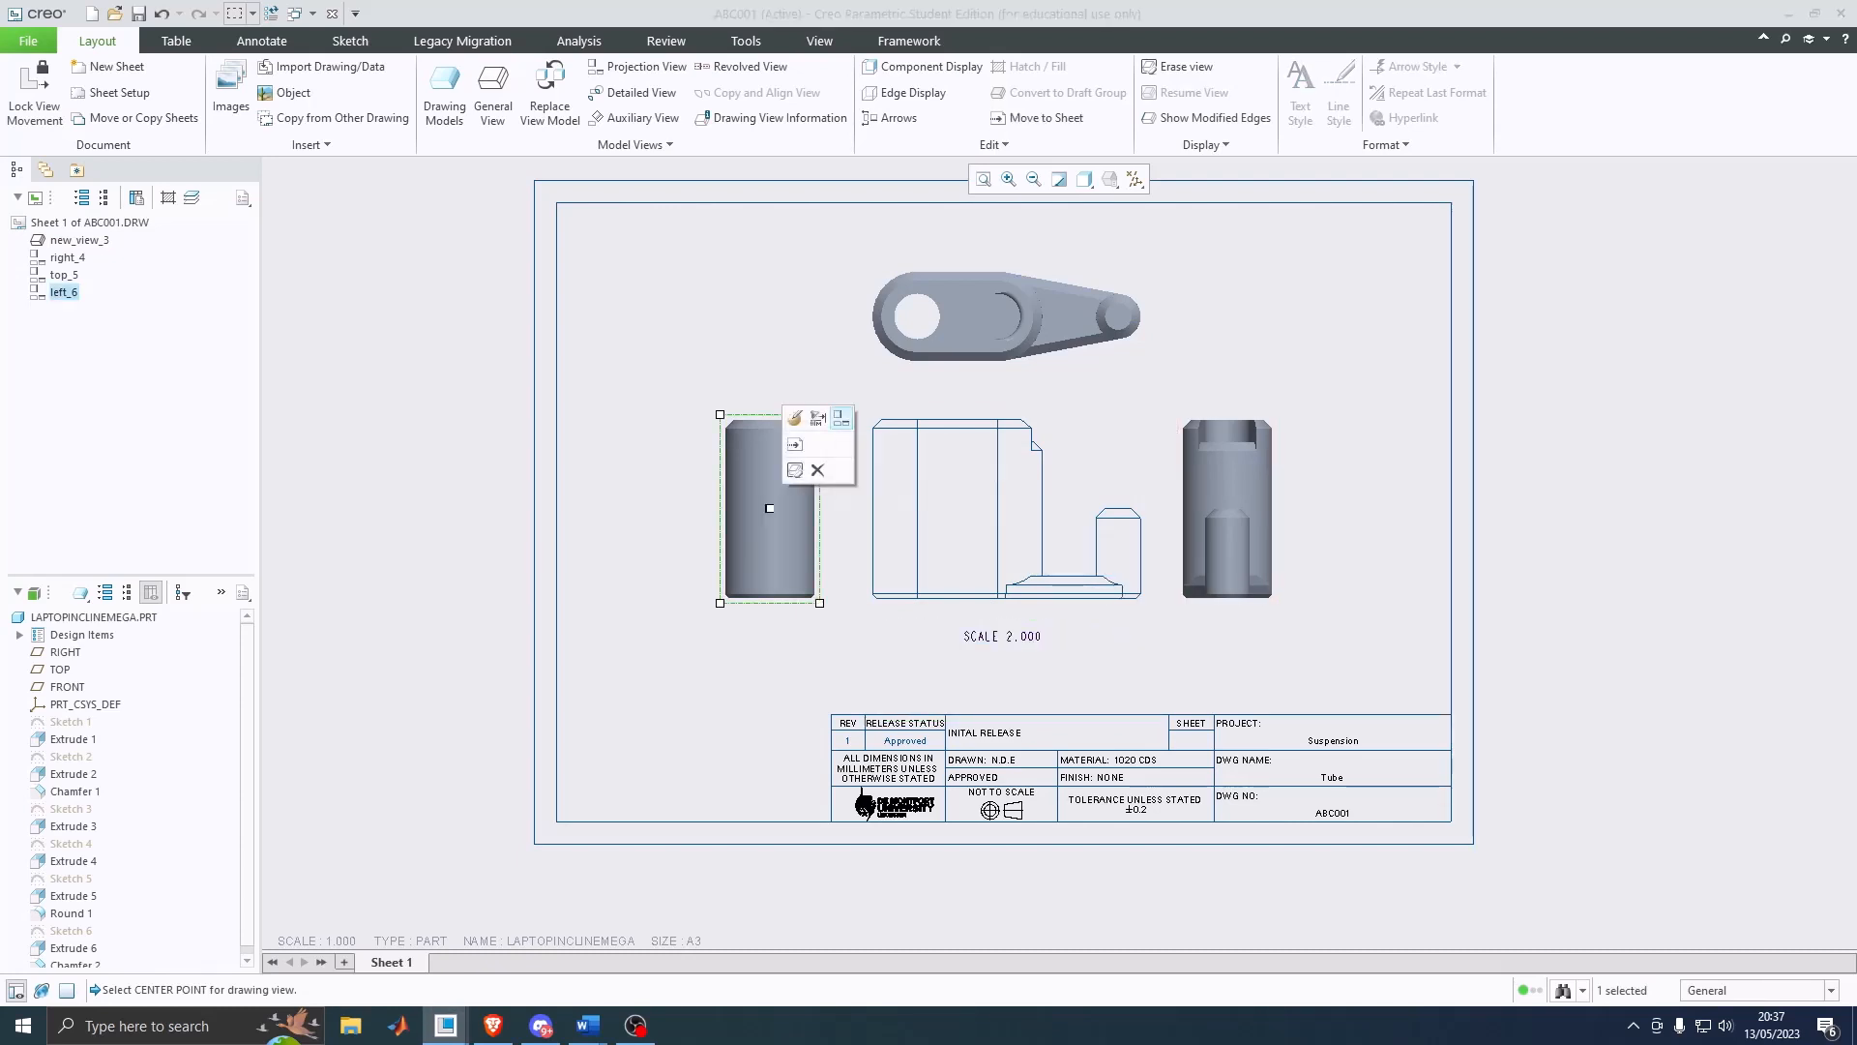
pyautogui.click(841, 418)
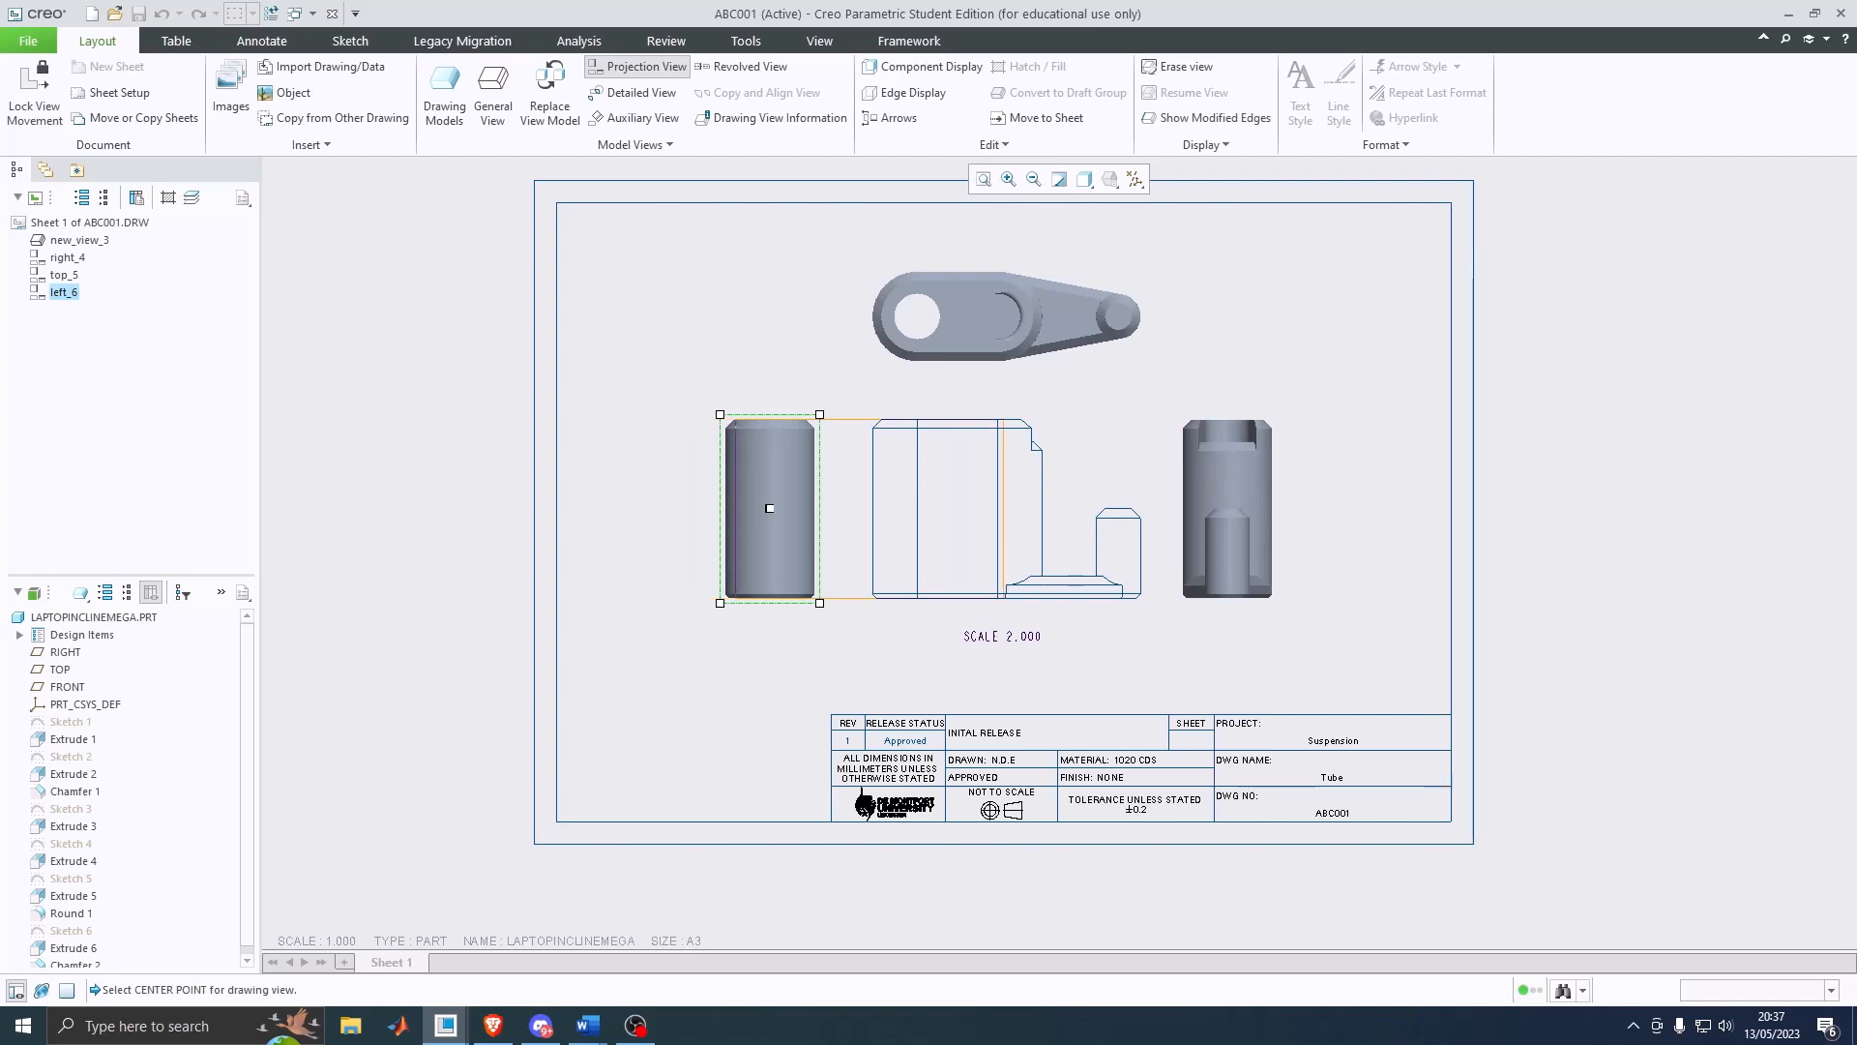
pyautogui.click(770, 349)
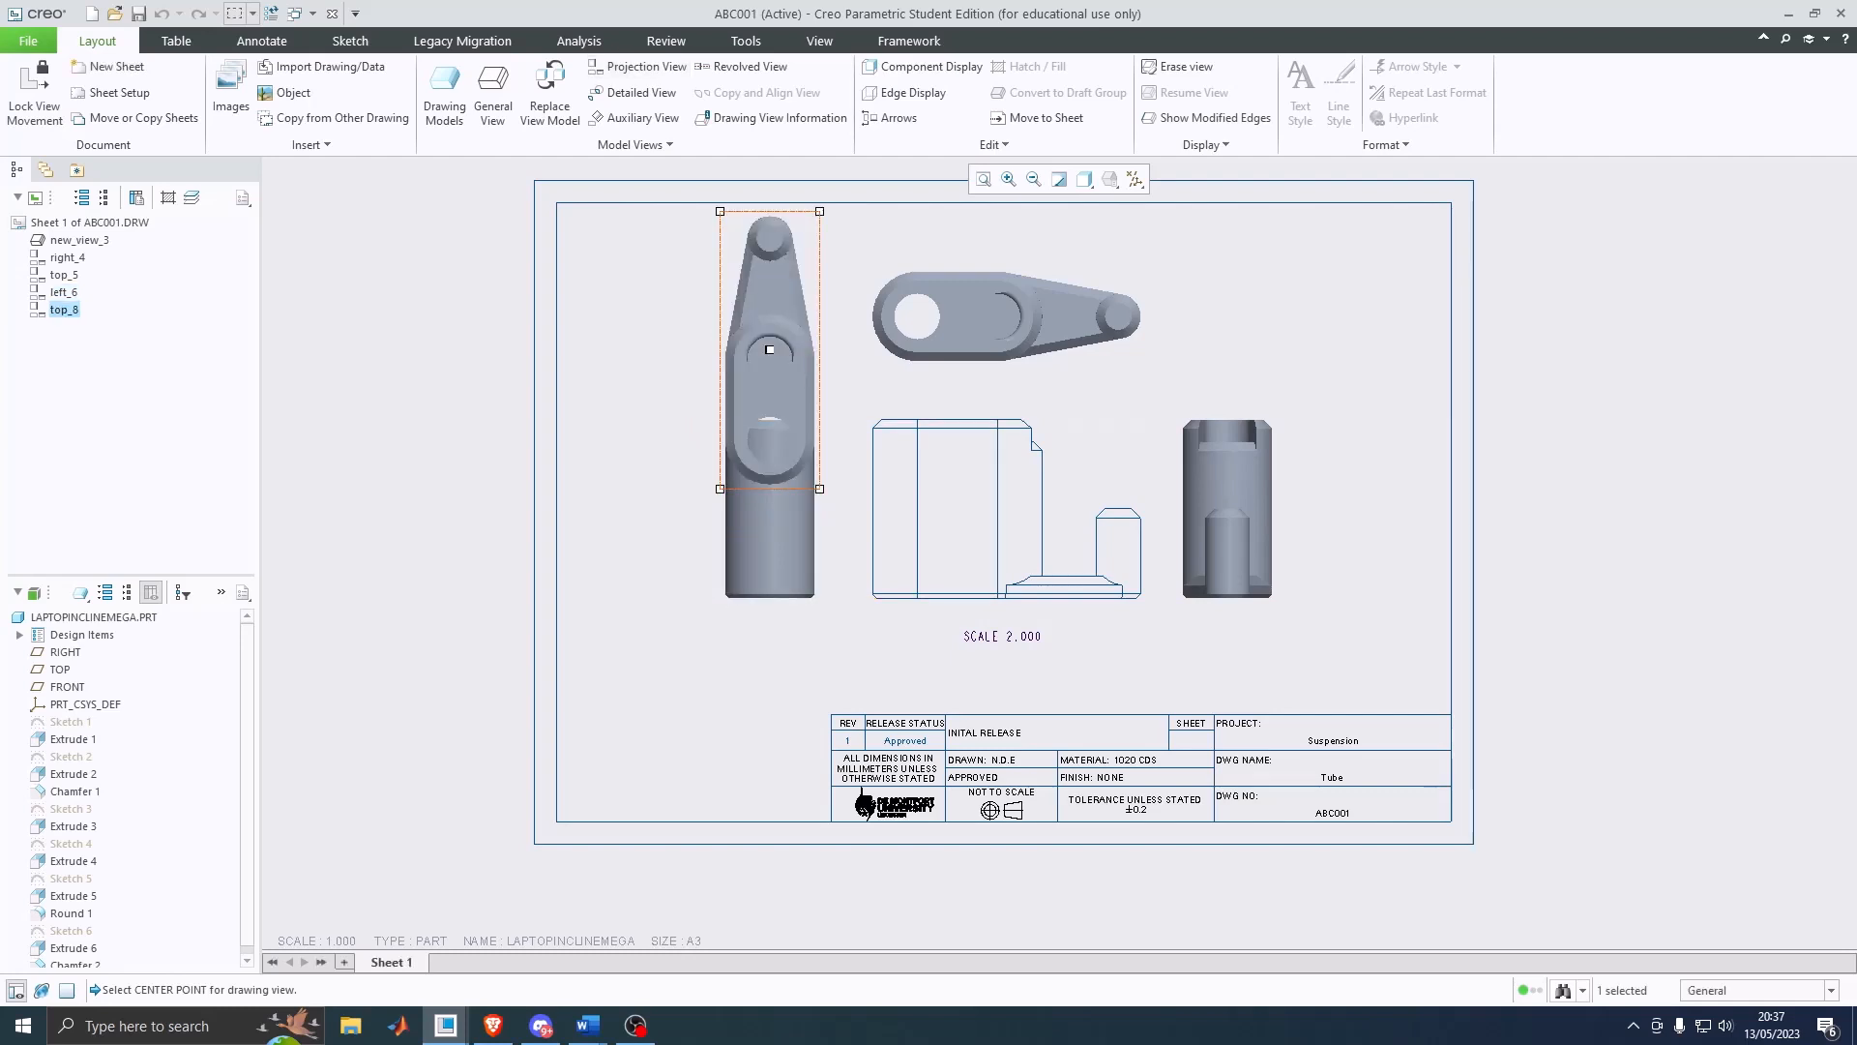
pyautogui.click(769, 349)
pyautogui.click(836, 276)
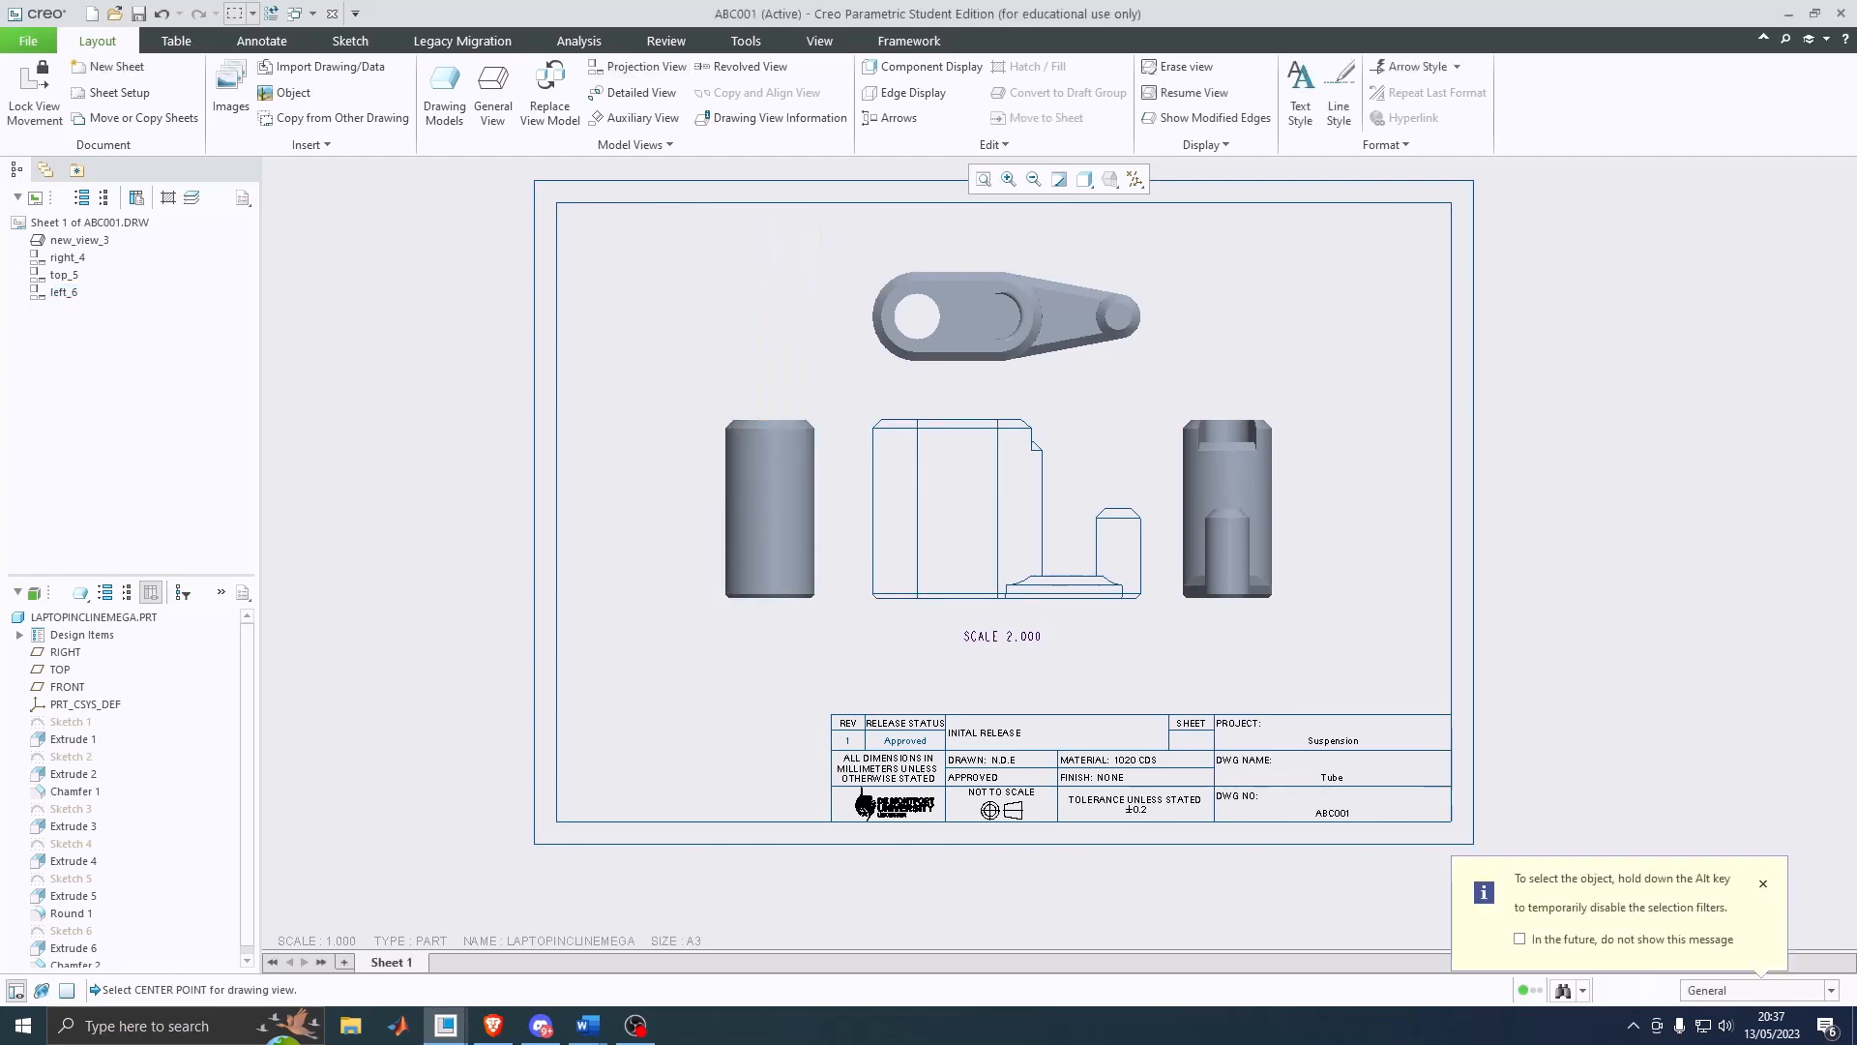
pyautogui.click(770, 489)
pyautogui.click(829, 410)
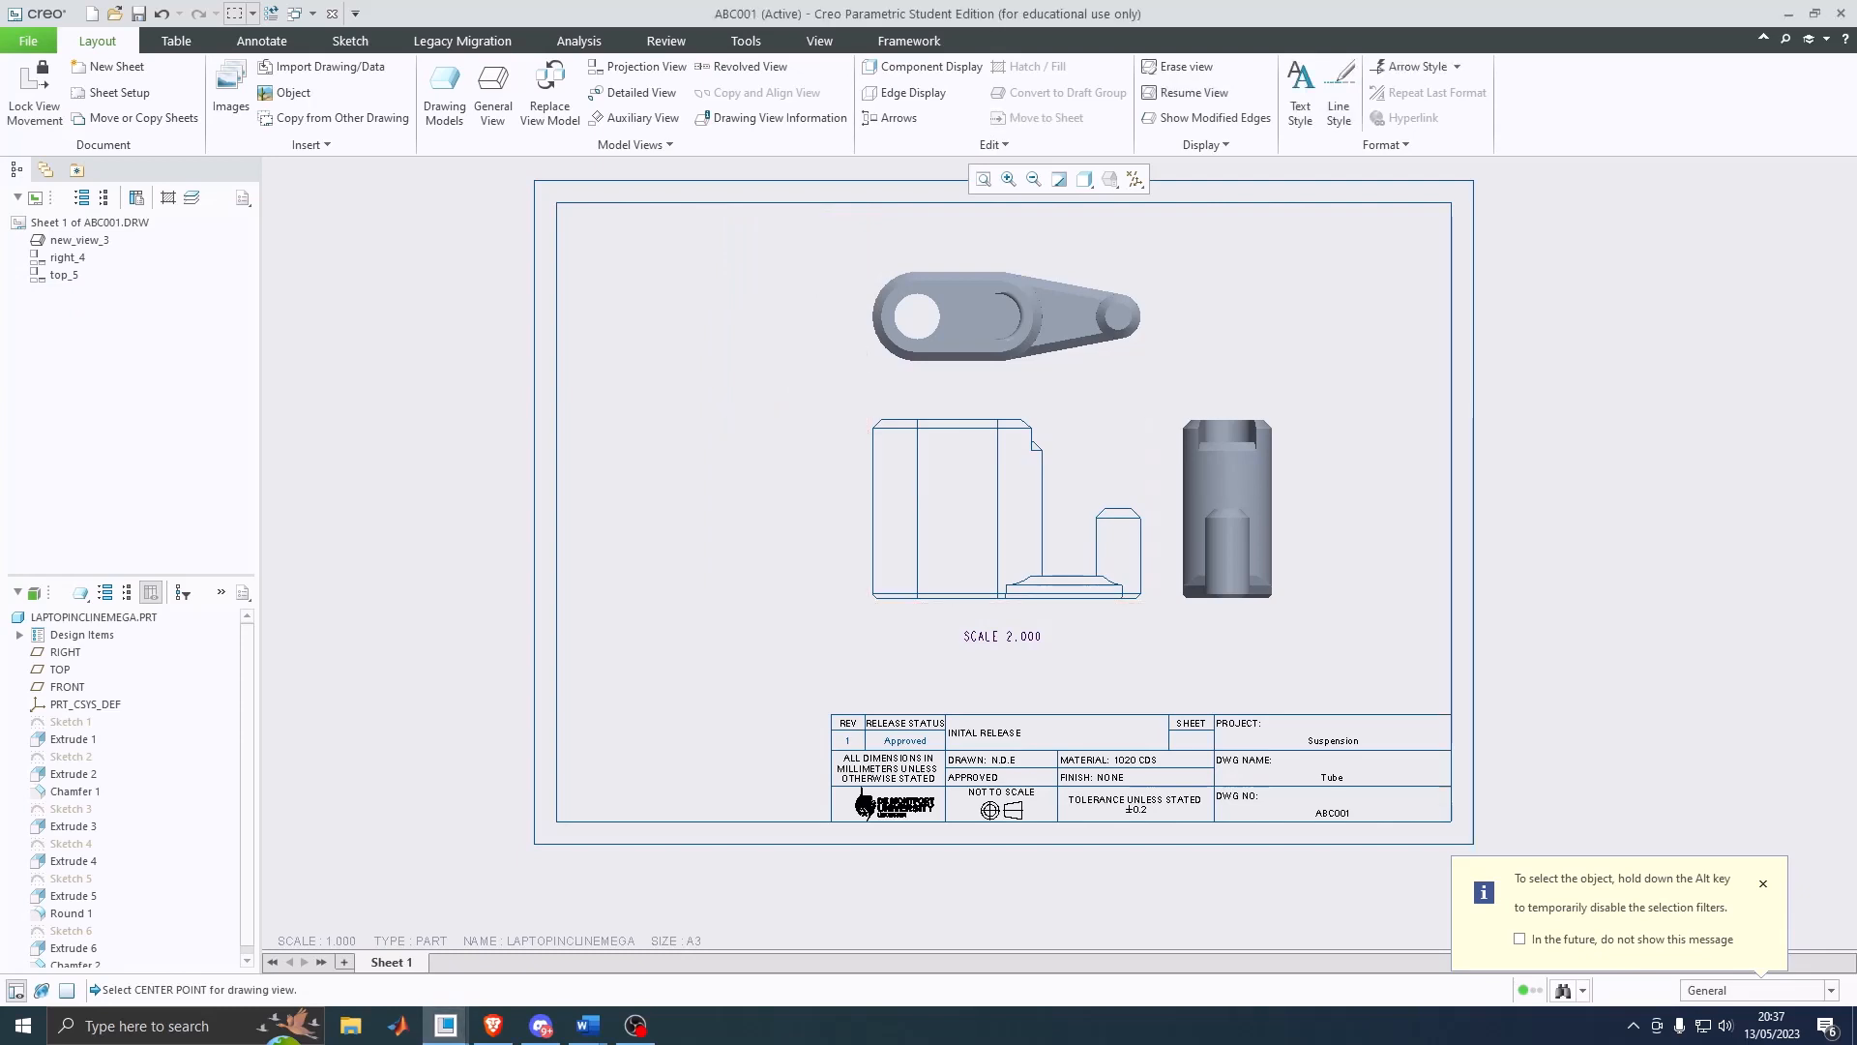
# Step: Set the right projection view's display style to Wireframe and finish its view definition
pyautogui.click(1224, 475)
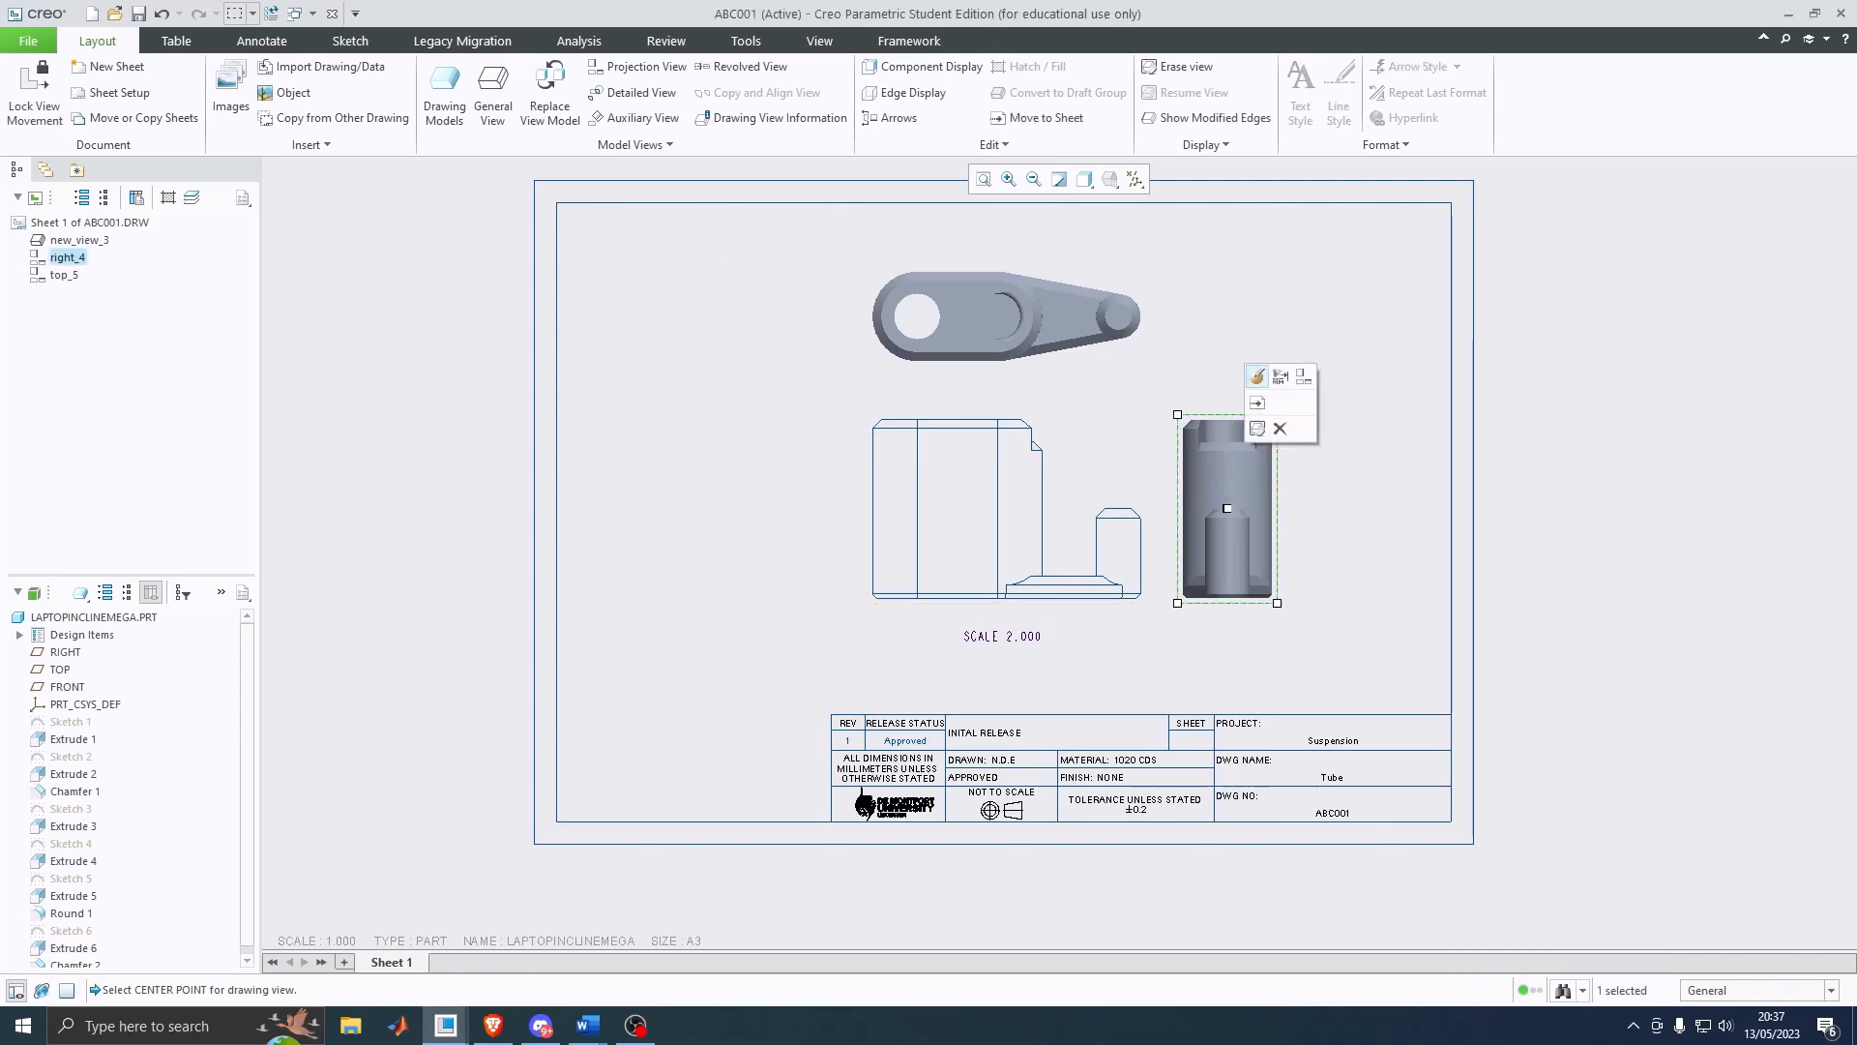
pyautogui.click(1281, 376)
pyautogui.click(1385, 280)
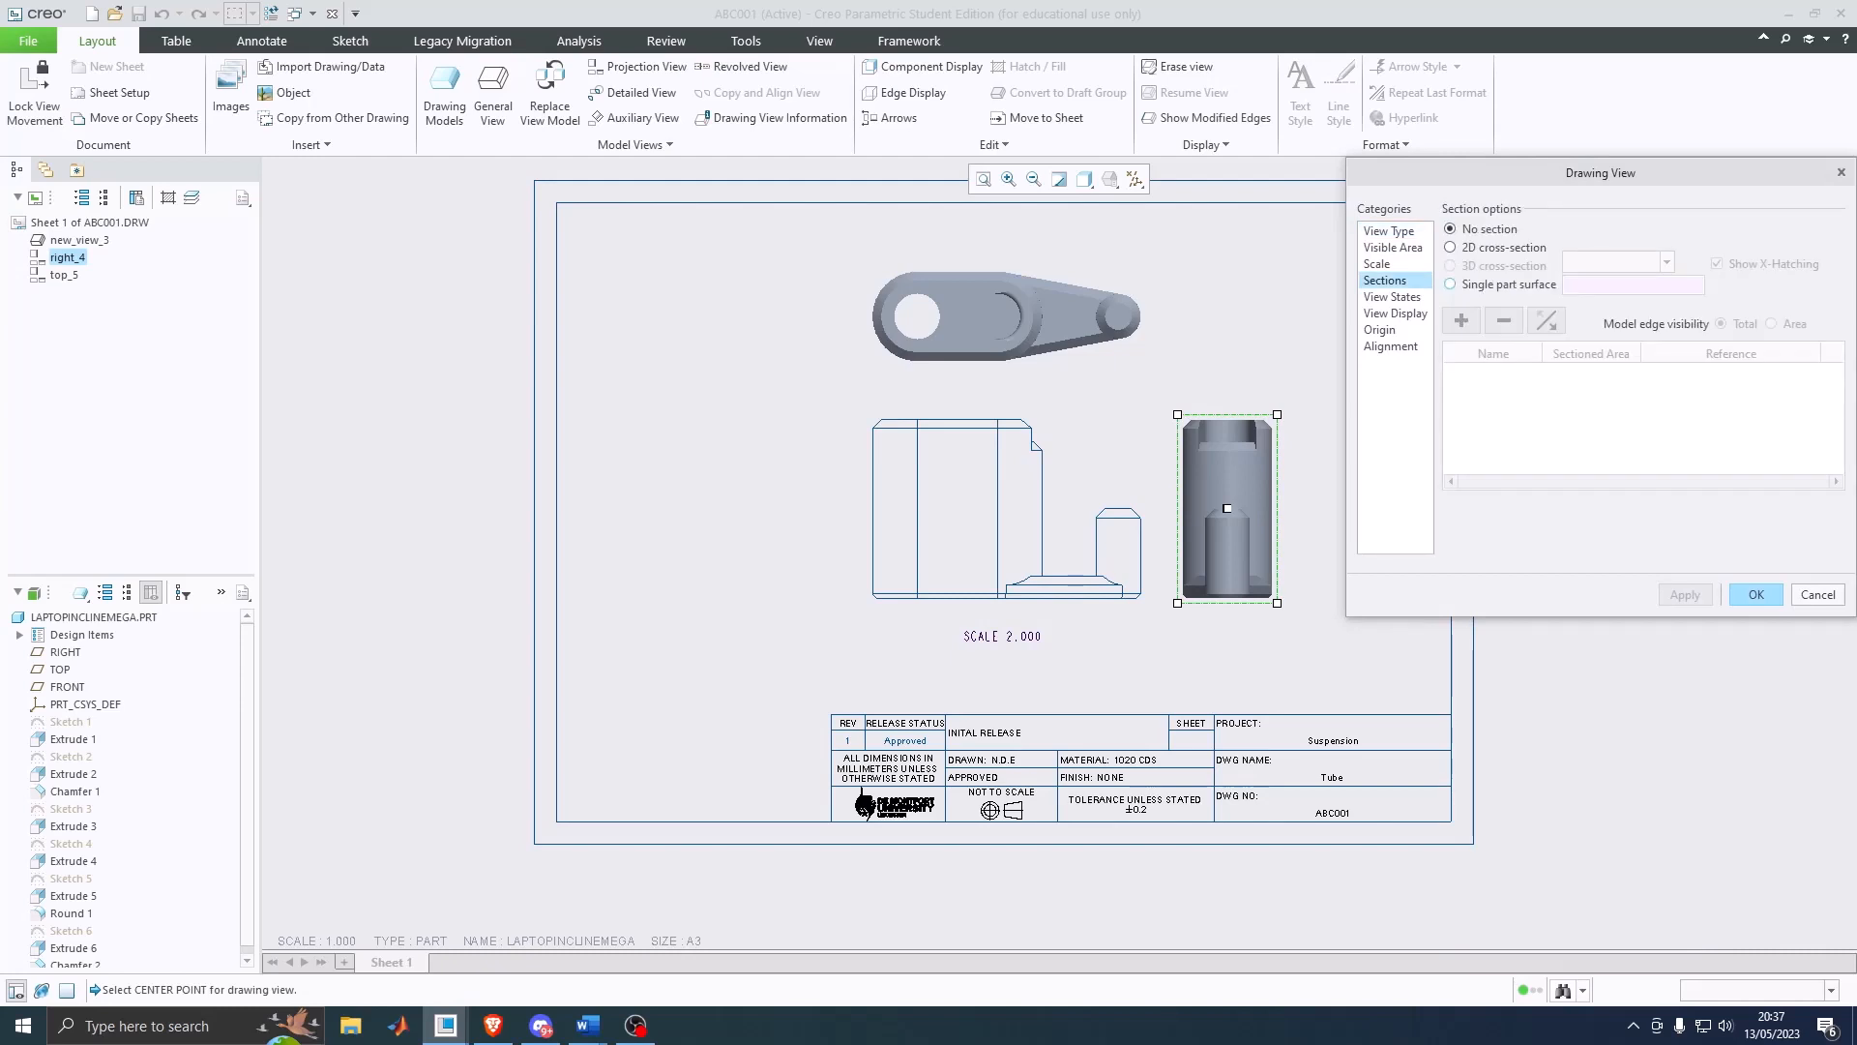
pyautogui.click(1392, 297)
pyautogui.click(1395, 314)
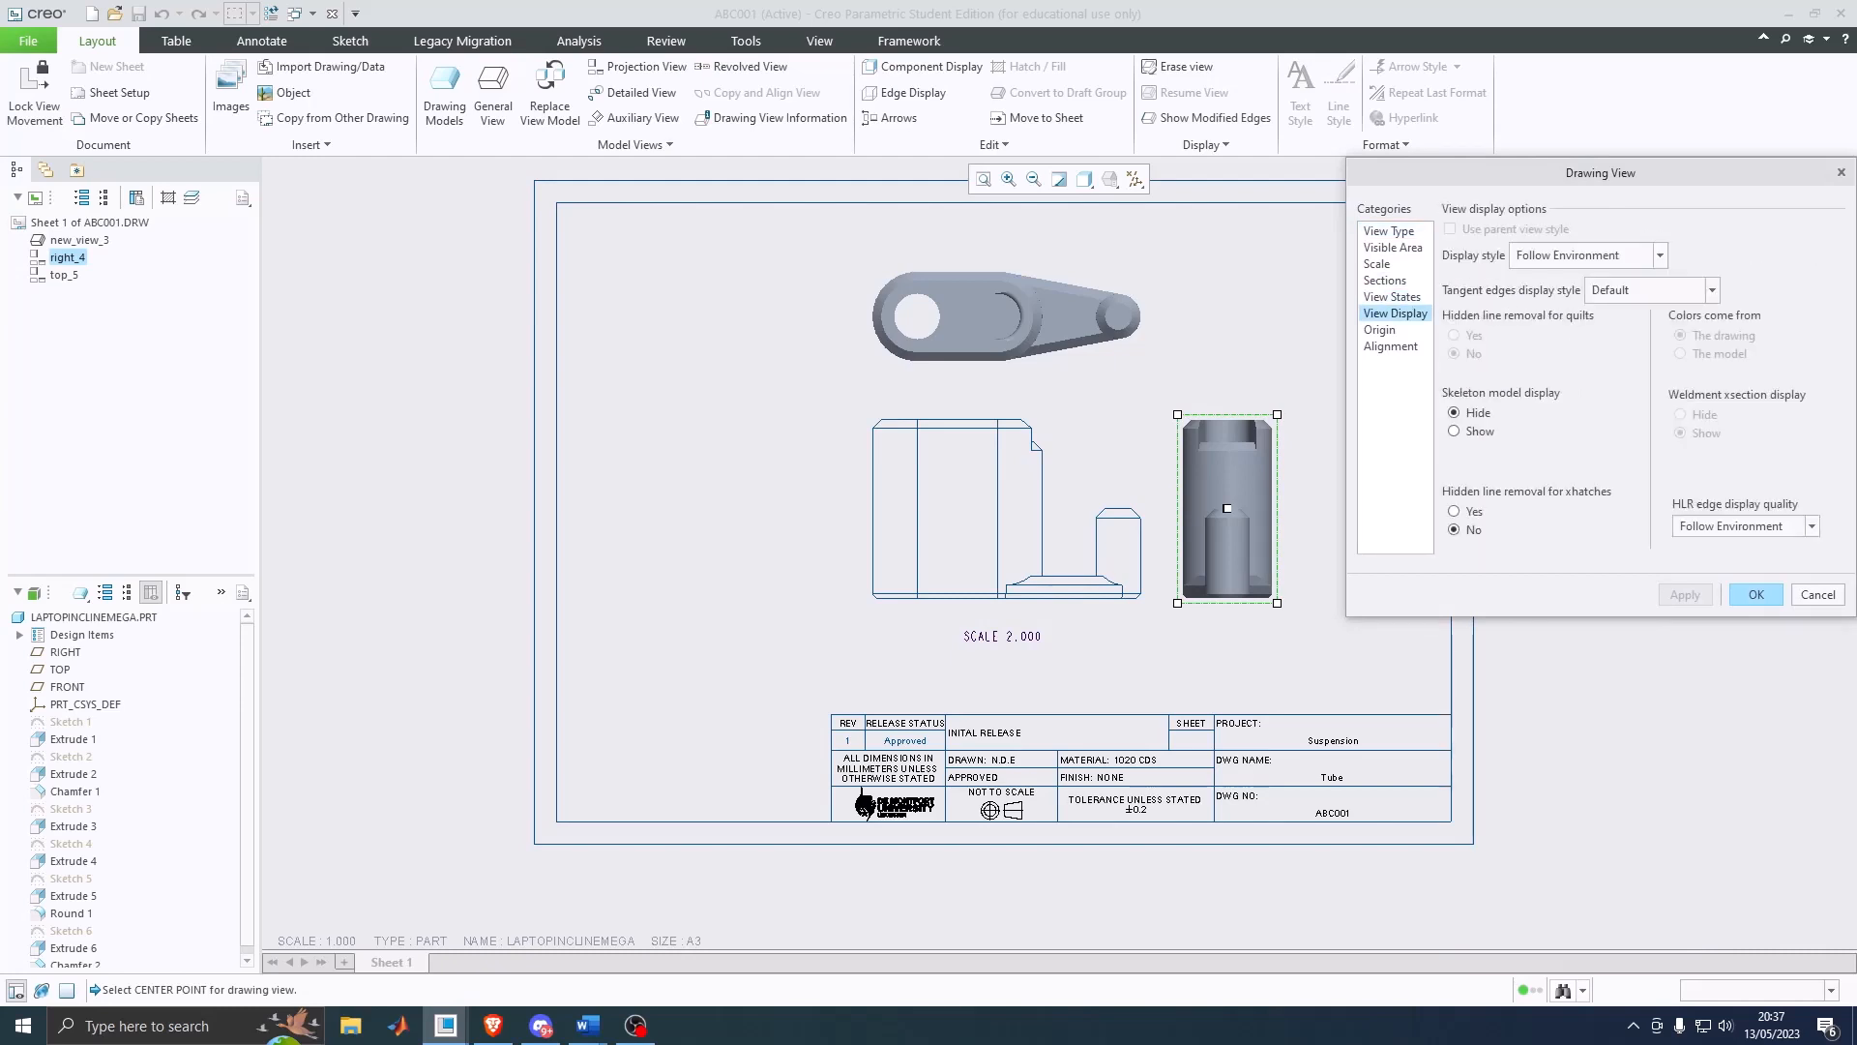
pyautogui.click(1586, 255)
pyautogui.click(1567, 280)
pyautogui.click(1684, 594)
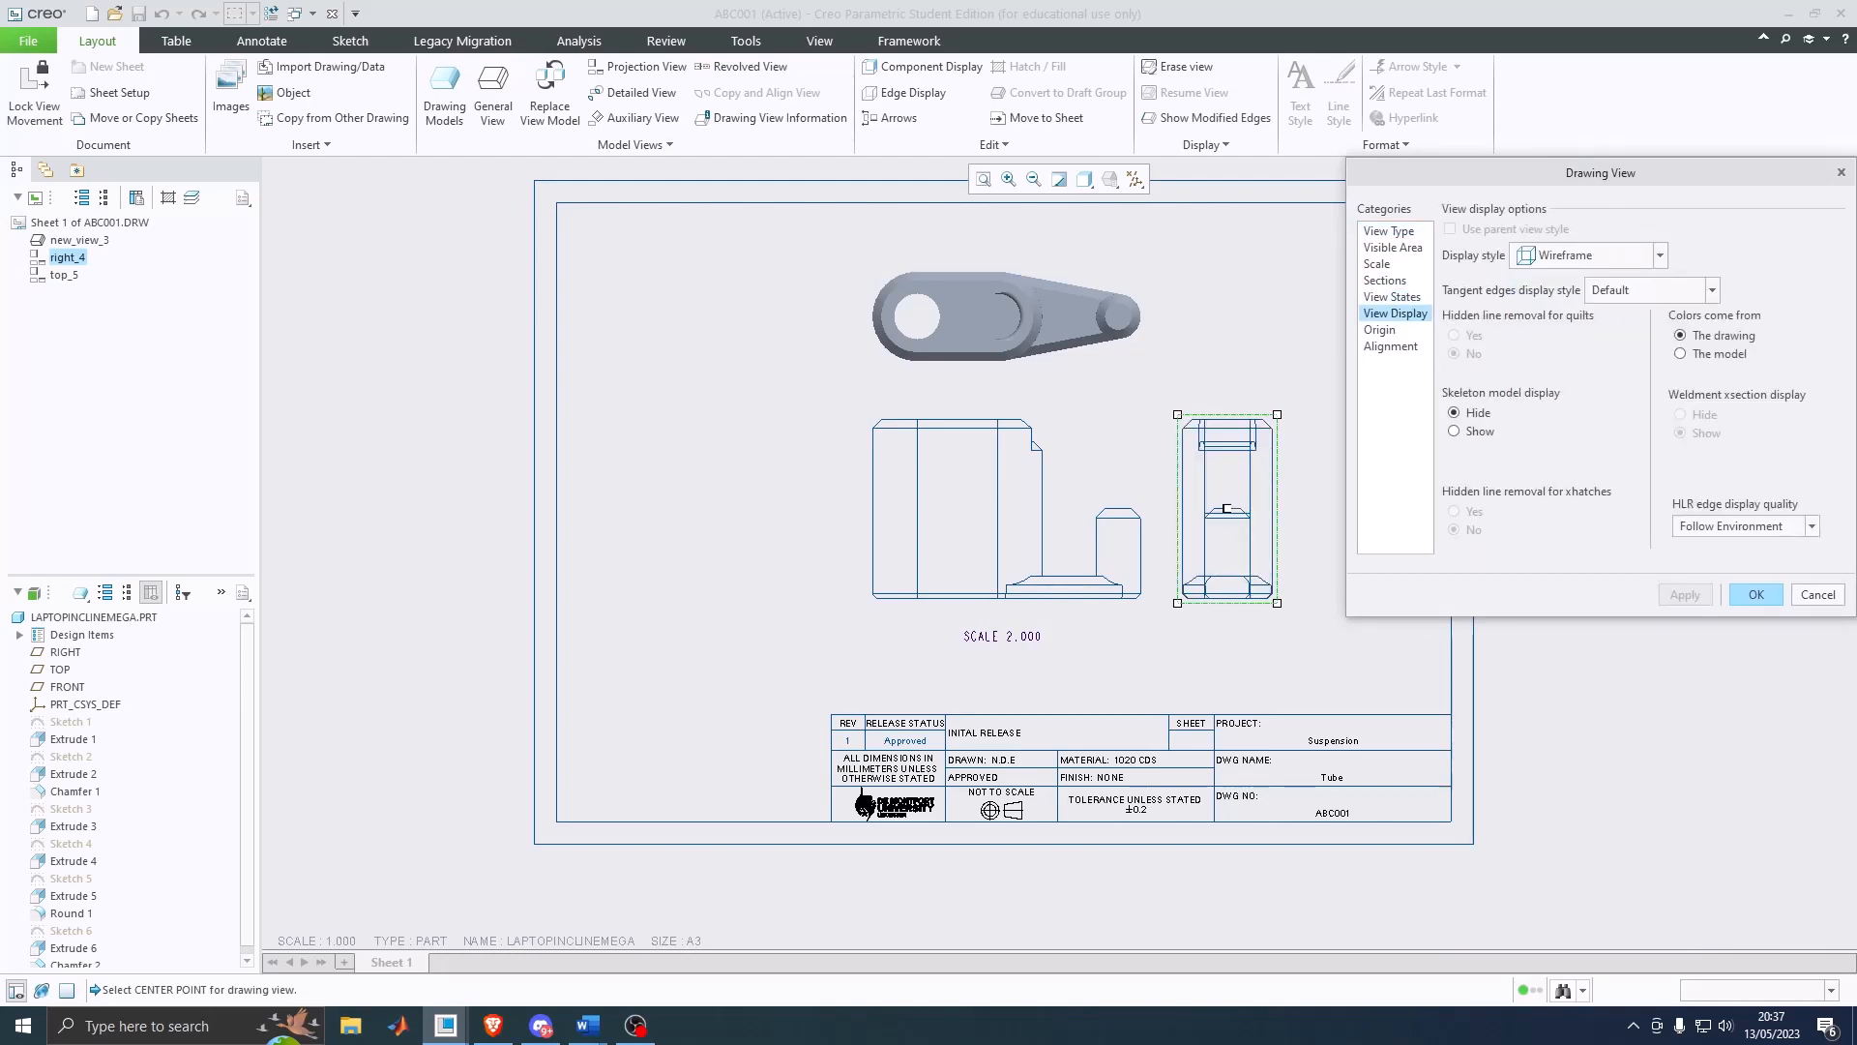
pyautogui.click(1756, 594)
# Step: Set the top projection view's display style to Hidden and apply it
pyautogui.click(1031, 324)
pyautogui.click(1014, 319)
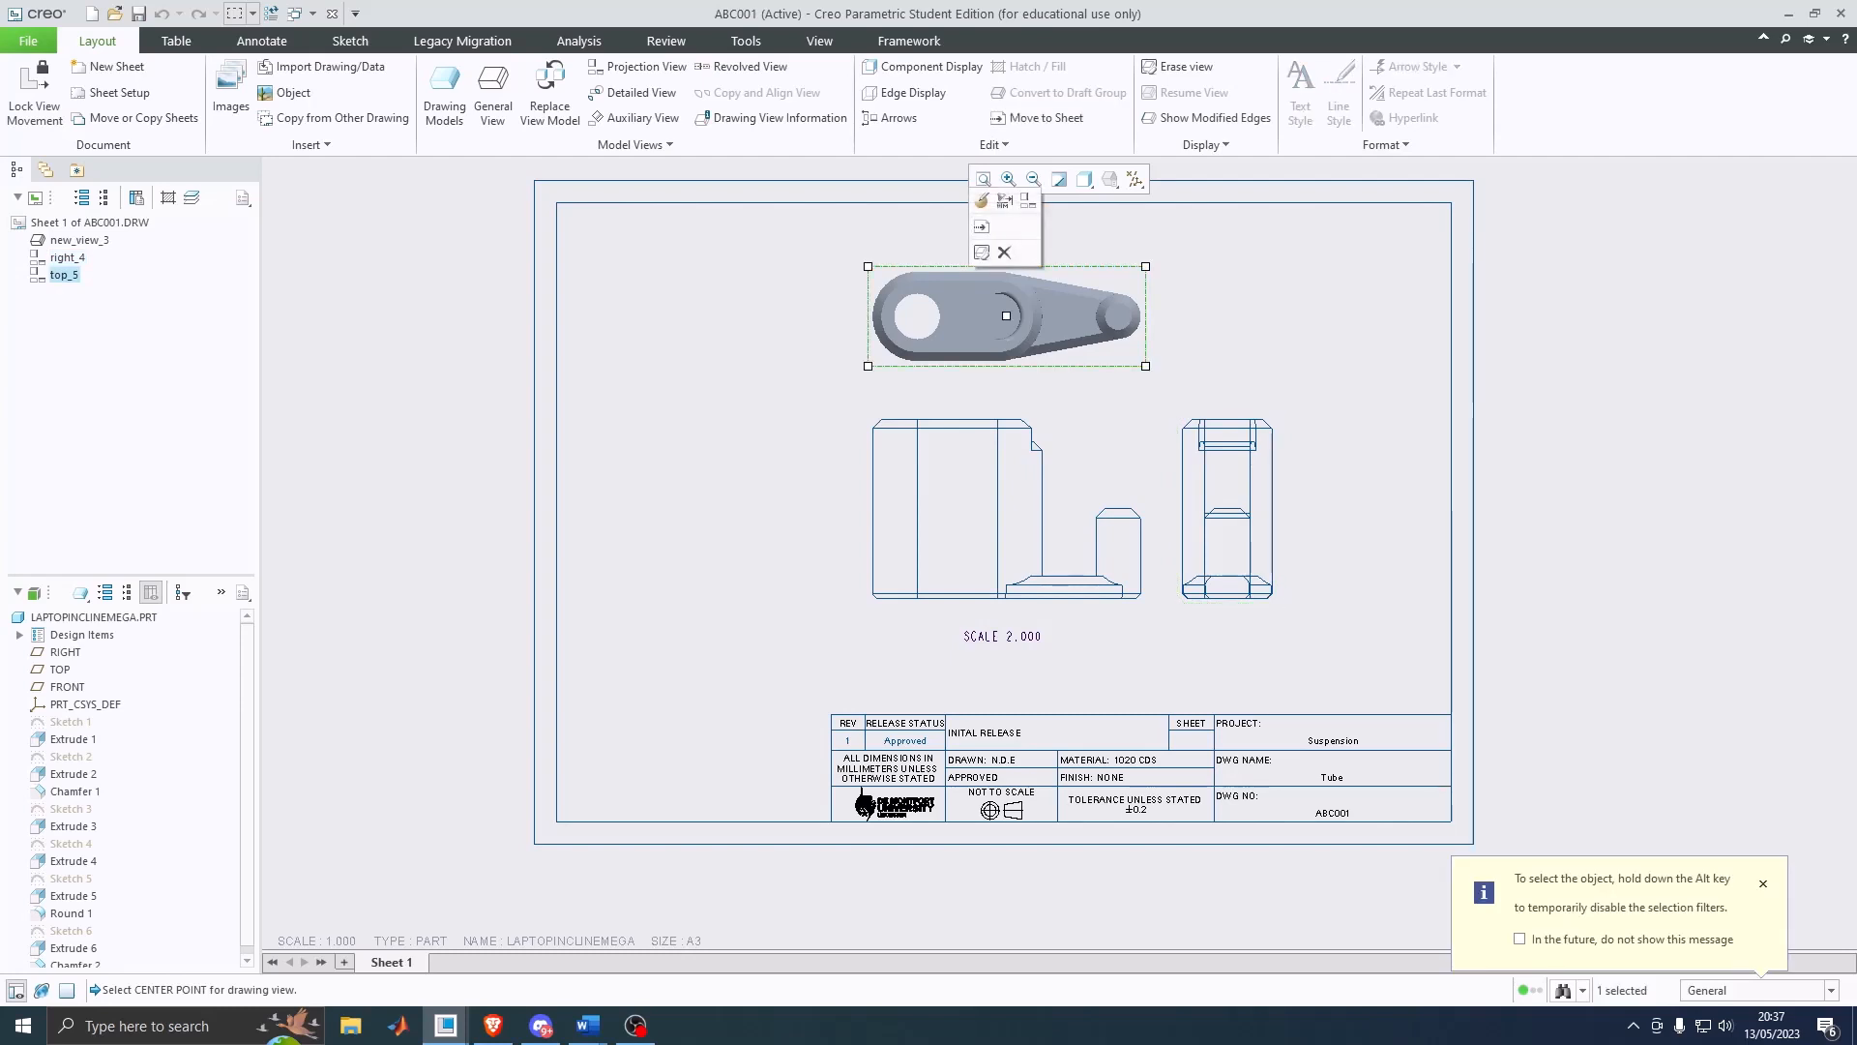
pyautogui.click(981, 201)
pyautogui.click(1392, 296)
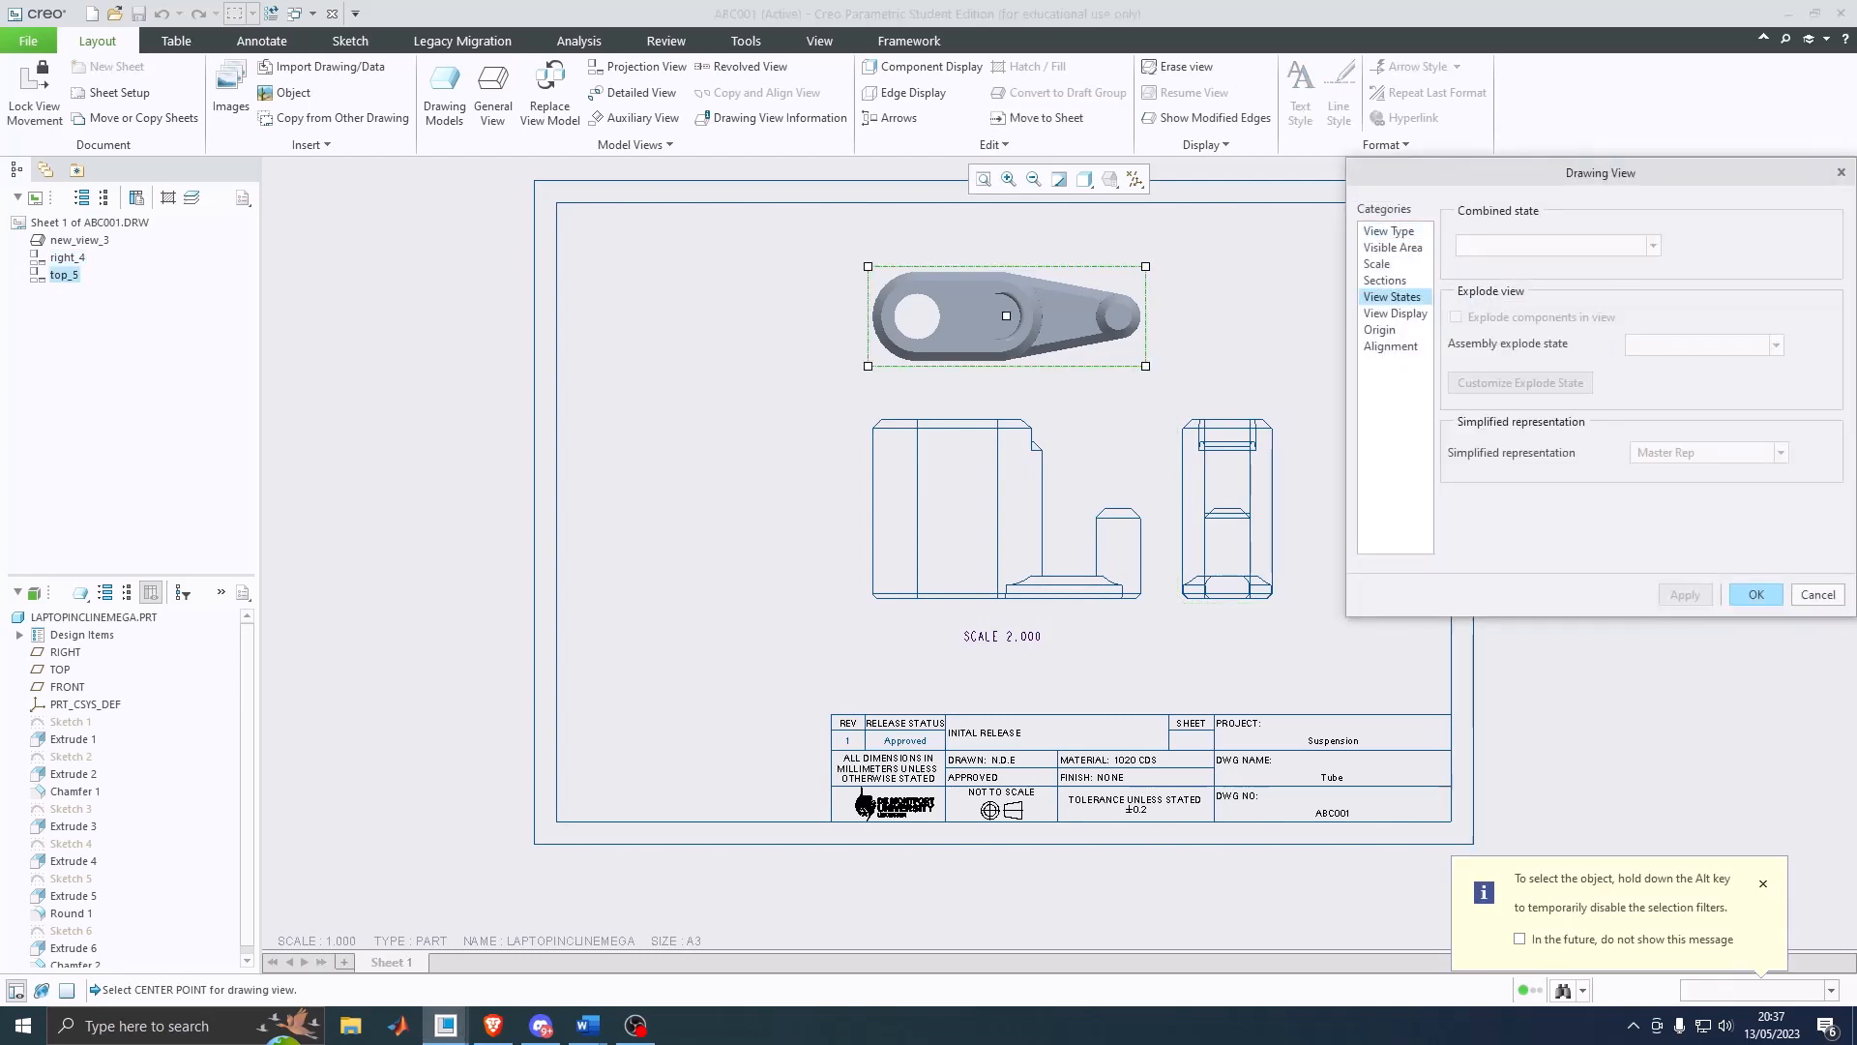
pyautogui.click(1395, 313)
pyautogui.click(1586, 255)
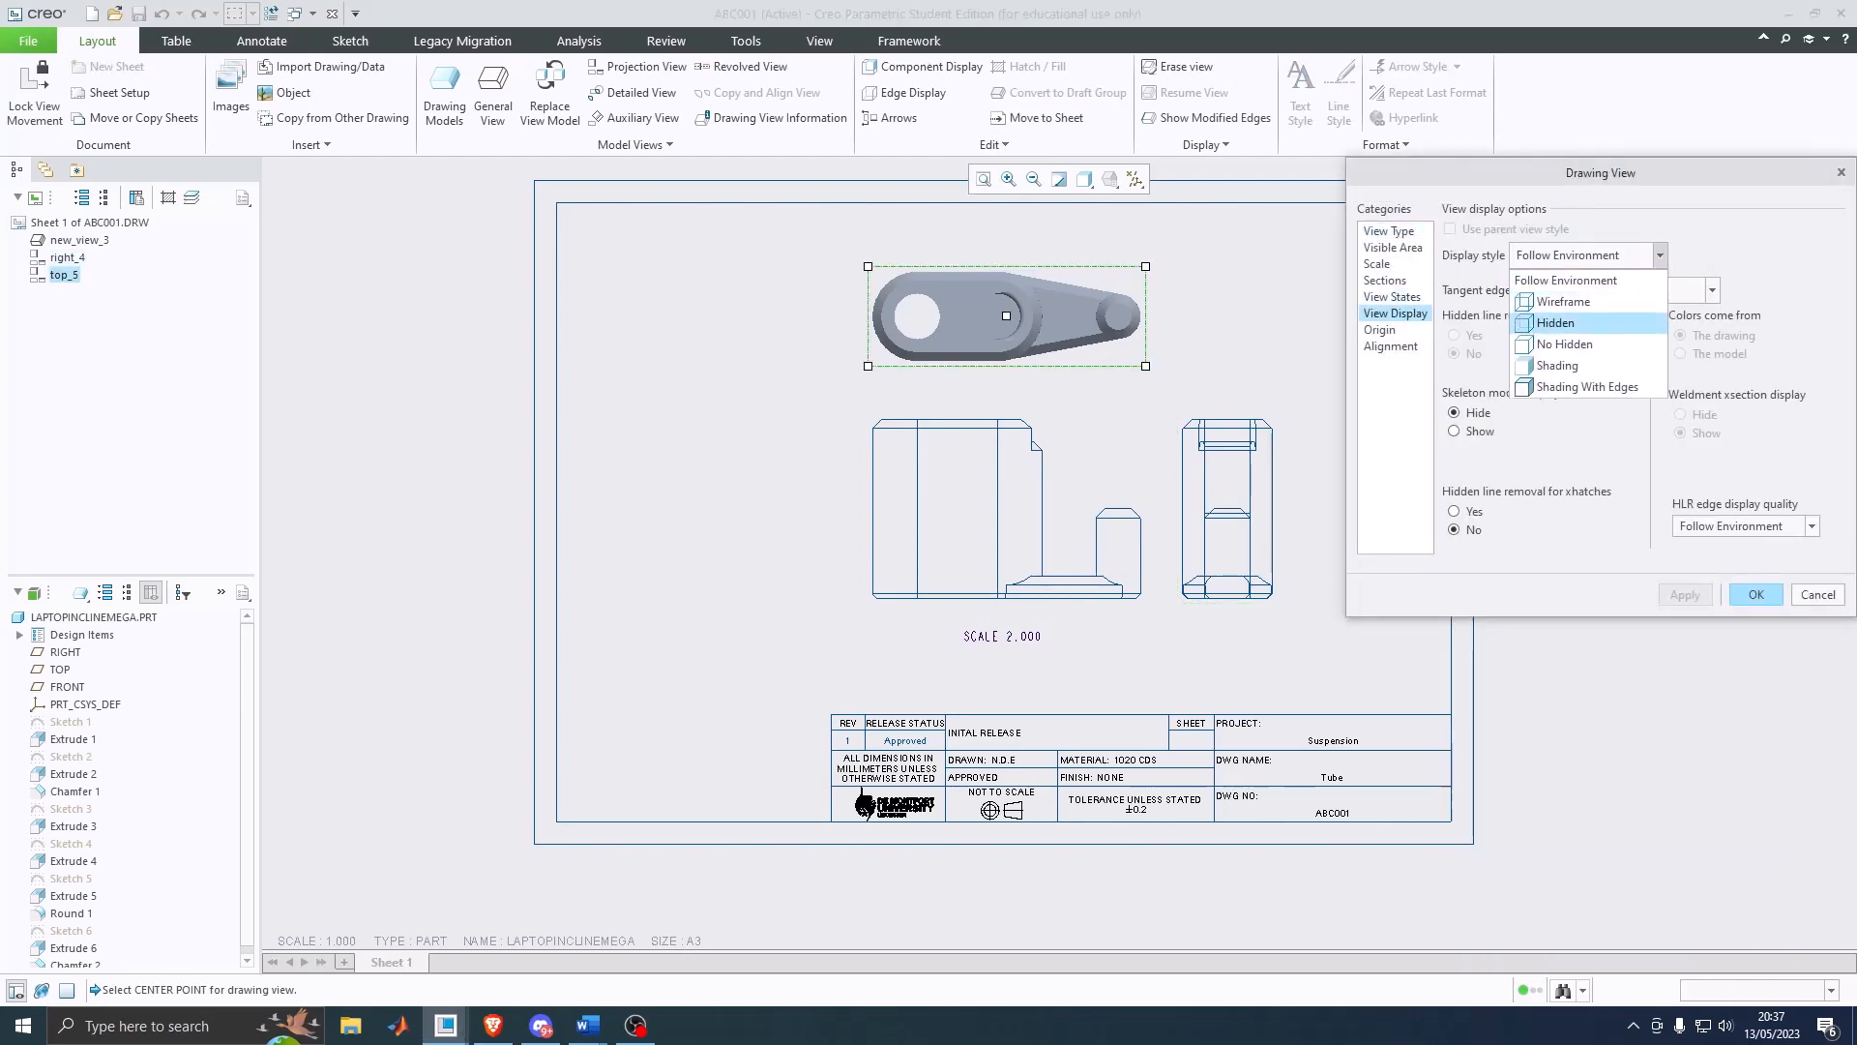
pyautogui.click(1555, 324)
pyautogui.click(1685, 595)
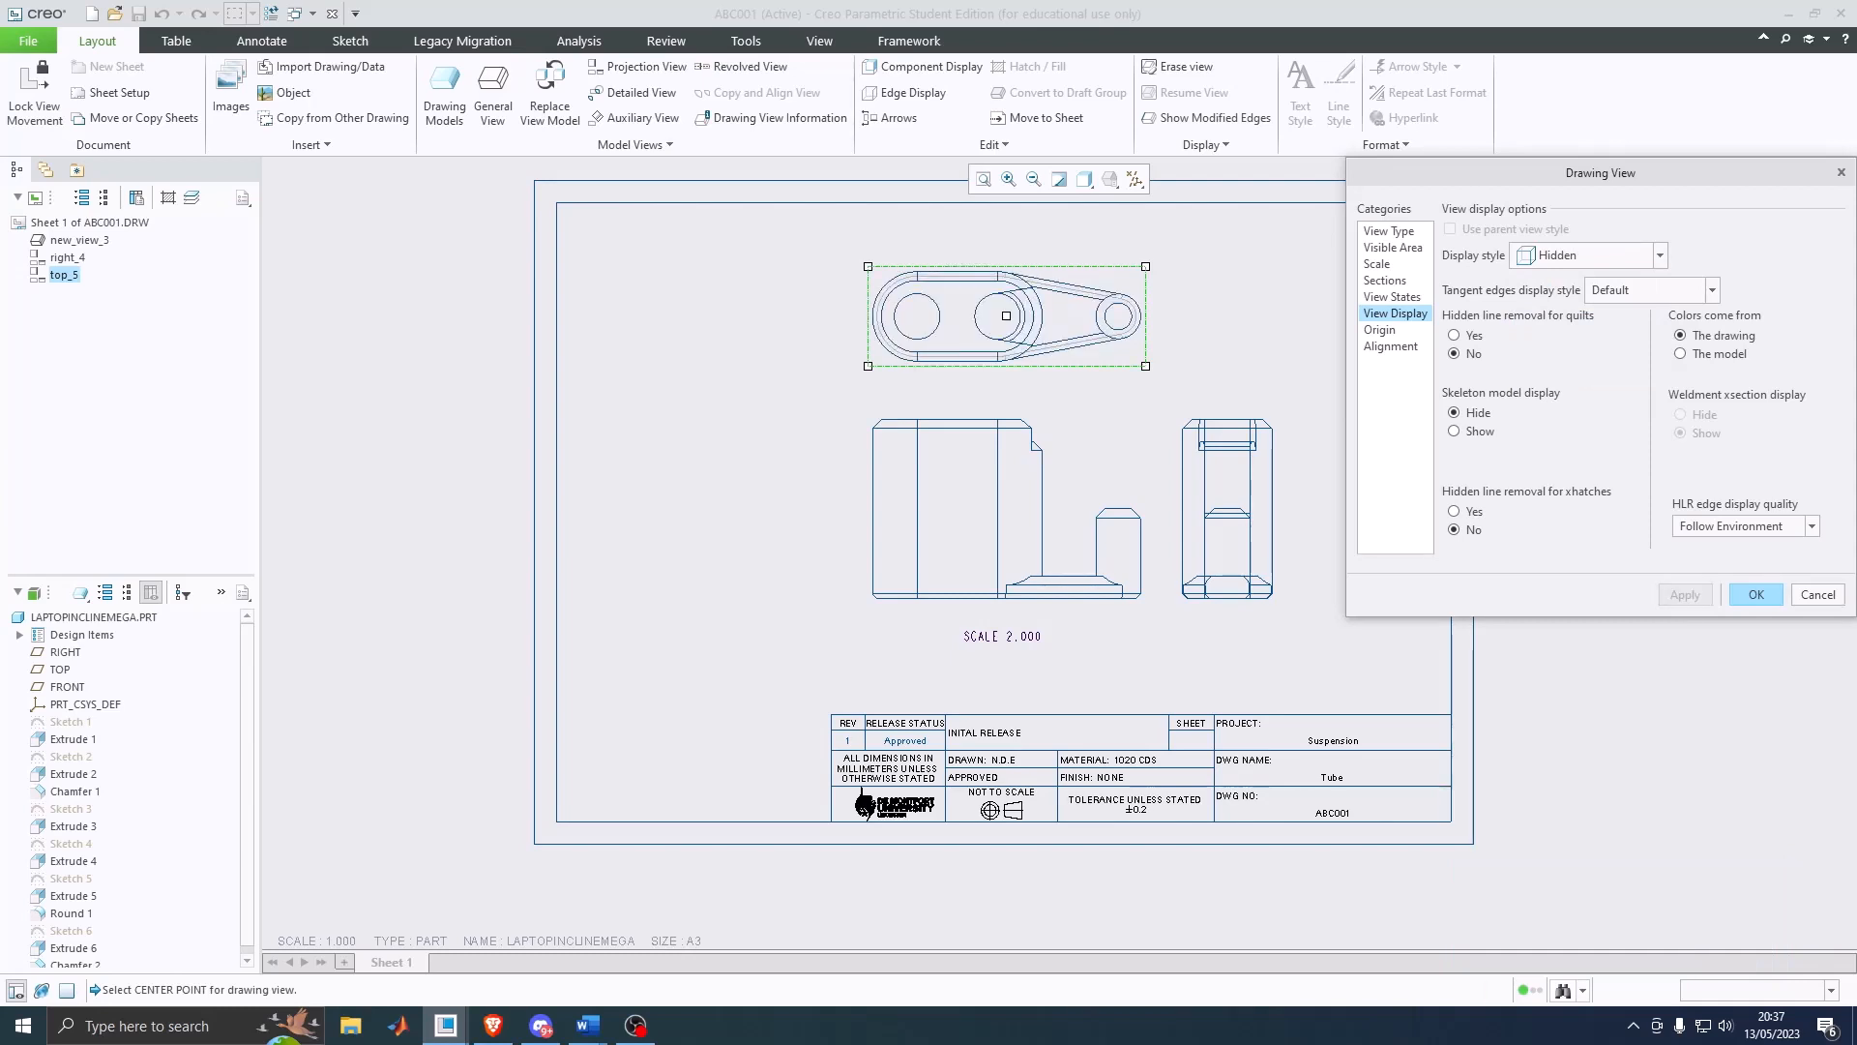
# Step: Change the top projection view's display style to Wireframe and finish its view definition
pyautogui.click(1587, 255)
pyautogui.click(1556, 307)
pyautogui.click(1685, 595)
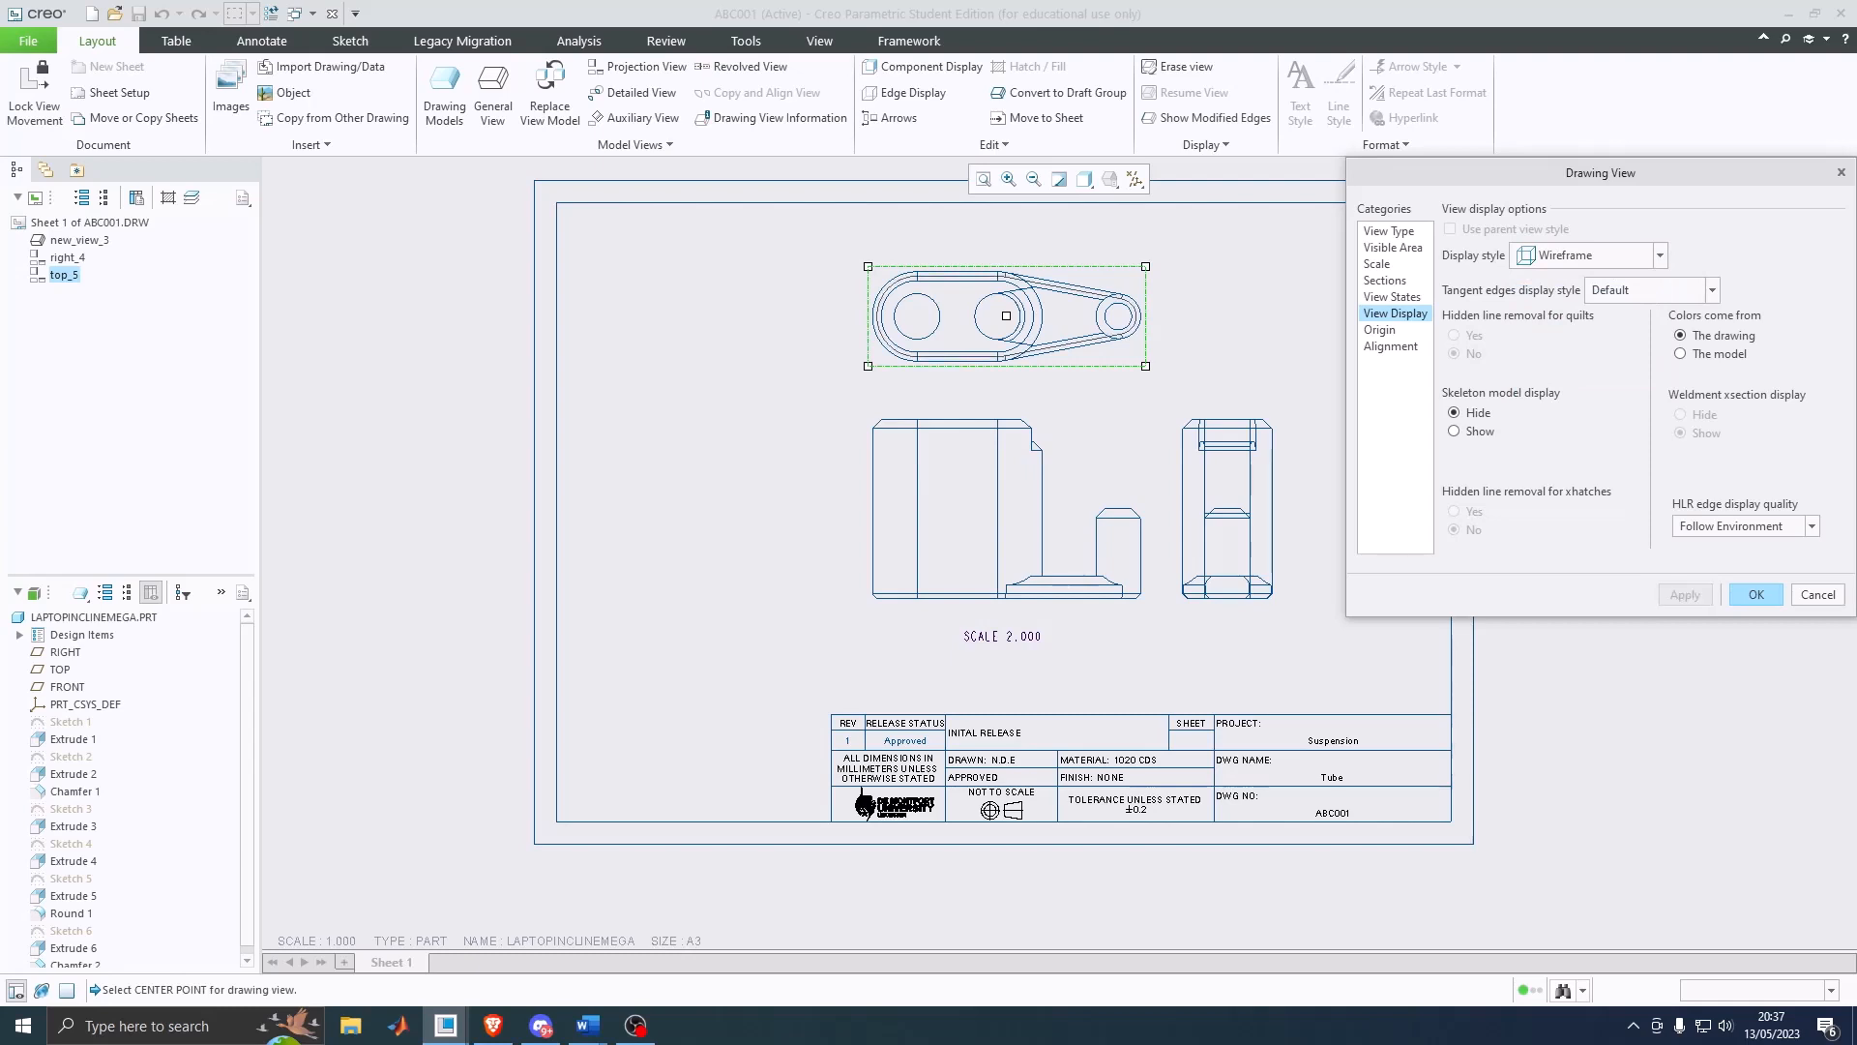
pyautogui.click(1757, 595)
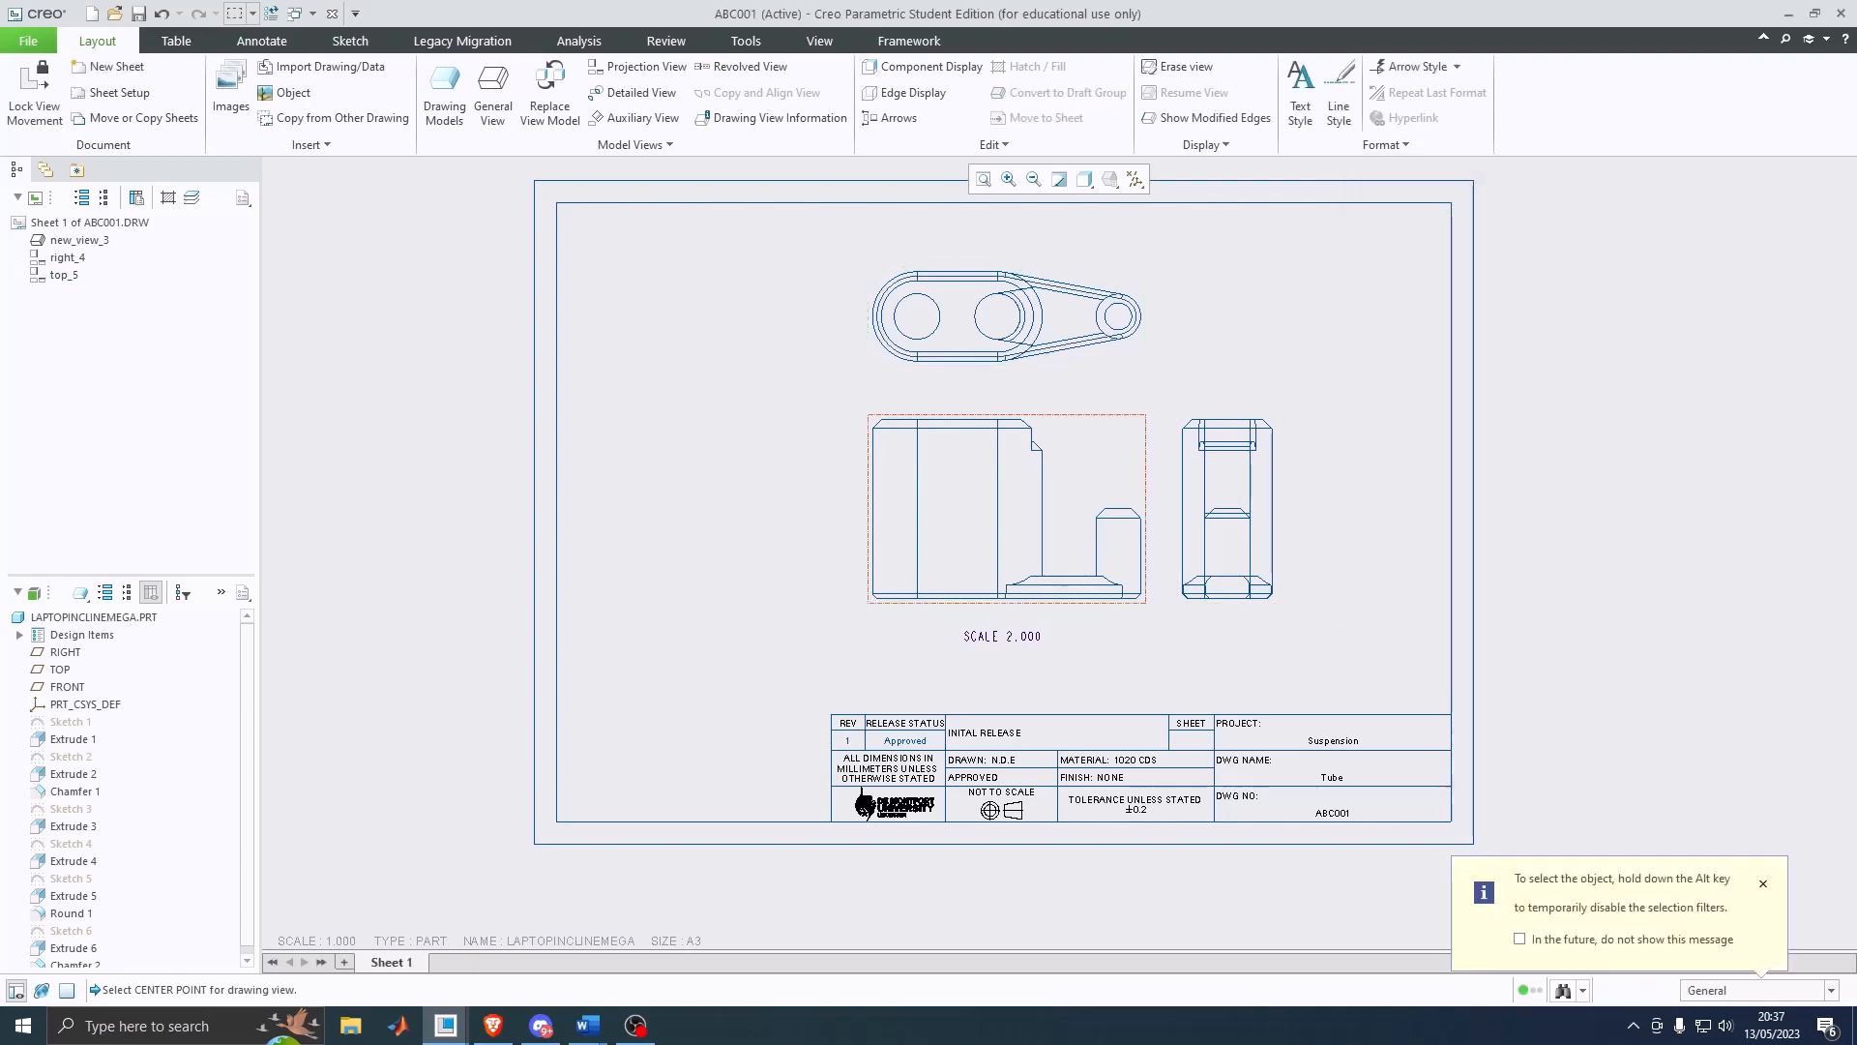
# Step: Dimension the length of the front view's left vertical edge, placing the dimension to the left of the view
pyautogui.click(176, 41)
pyautogui.click(261, 40)
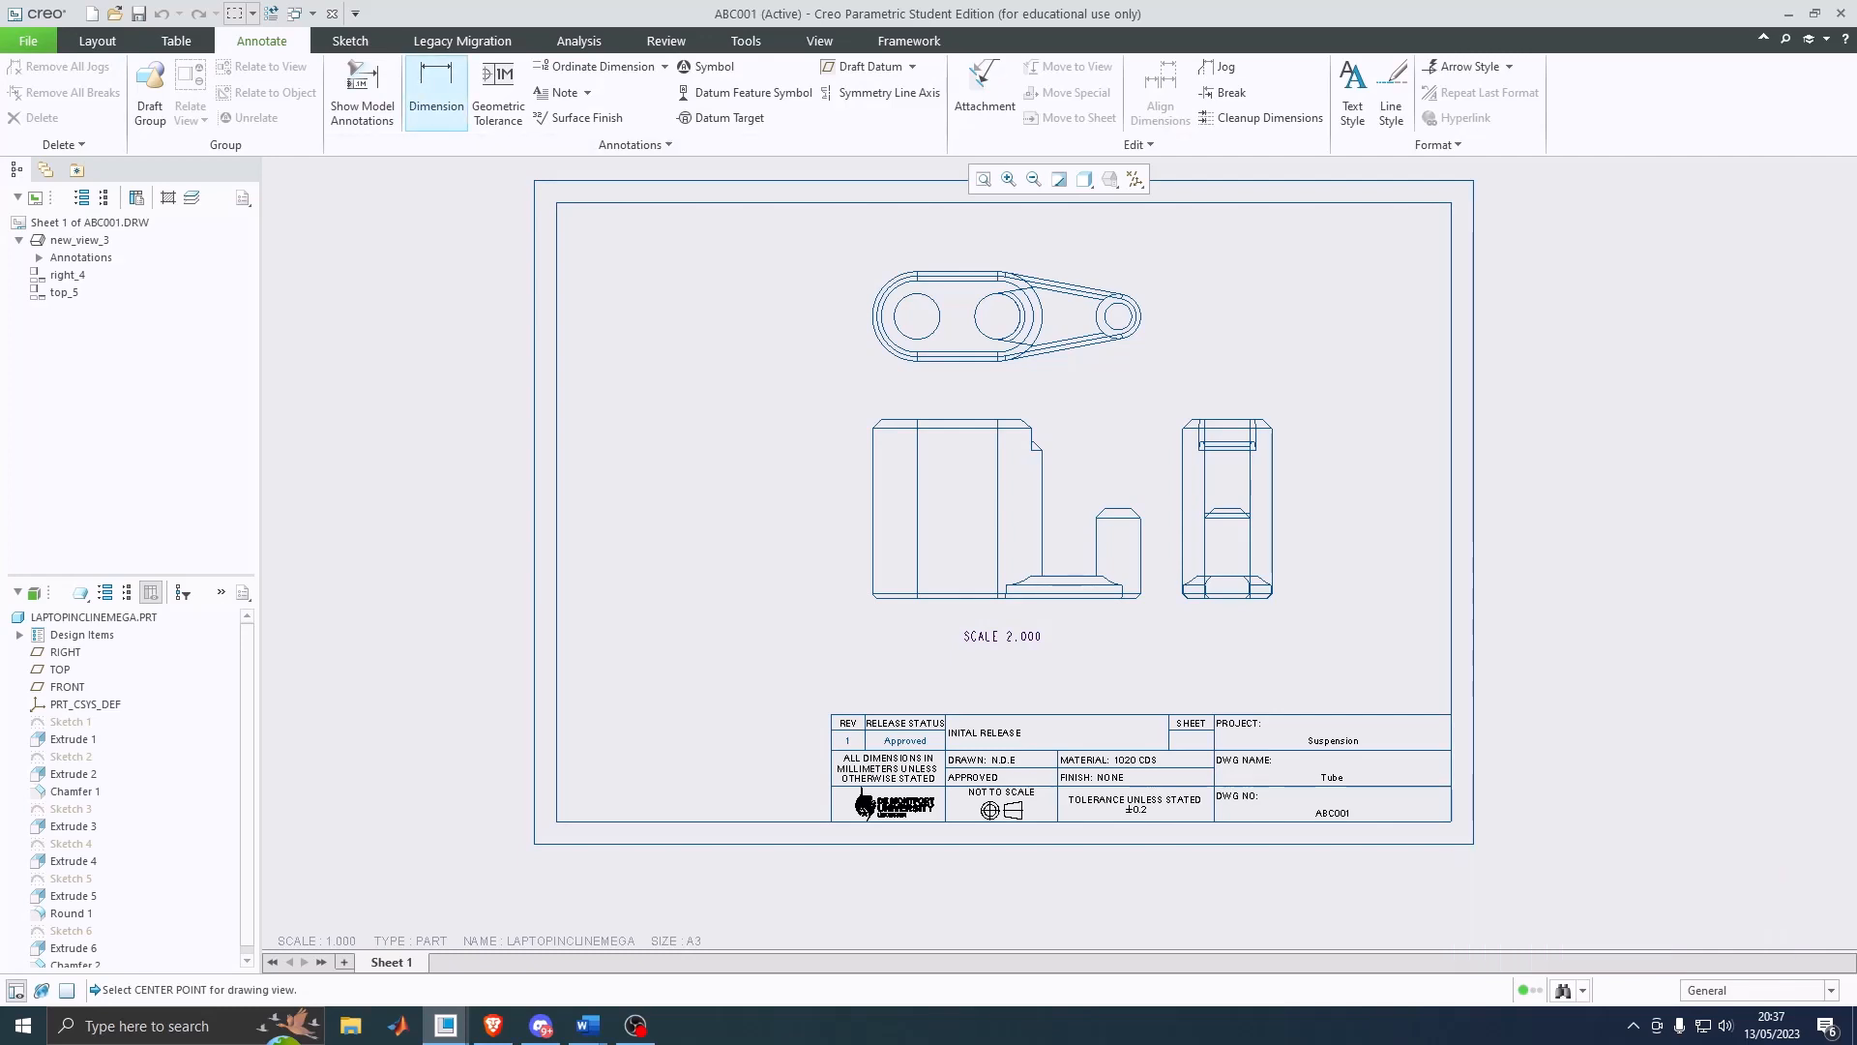
pyautogui.click(436, 92)
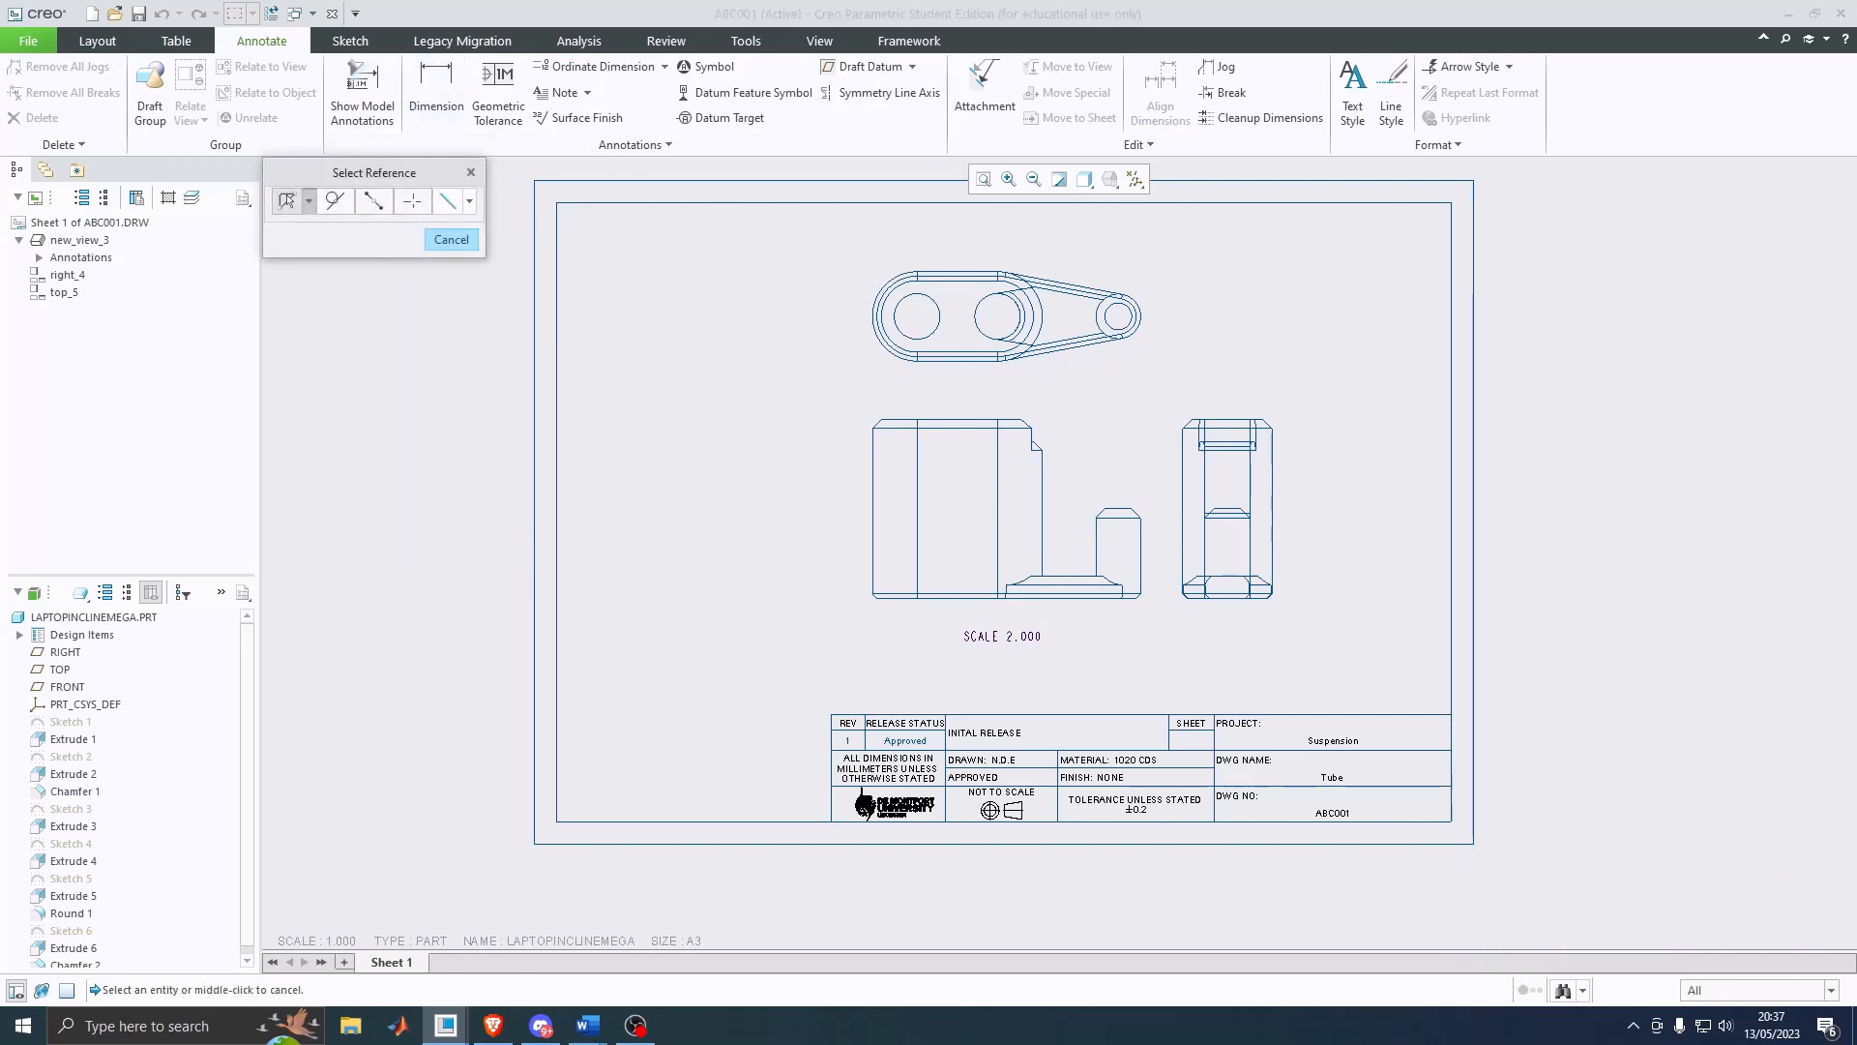
pyautogui.click(873, 511)
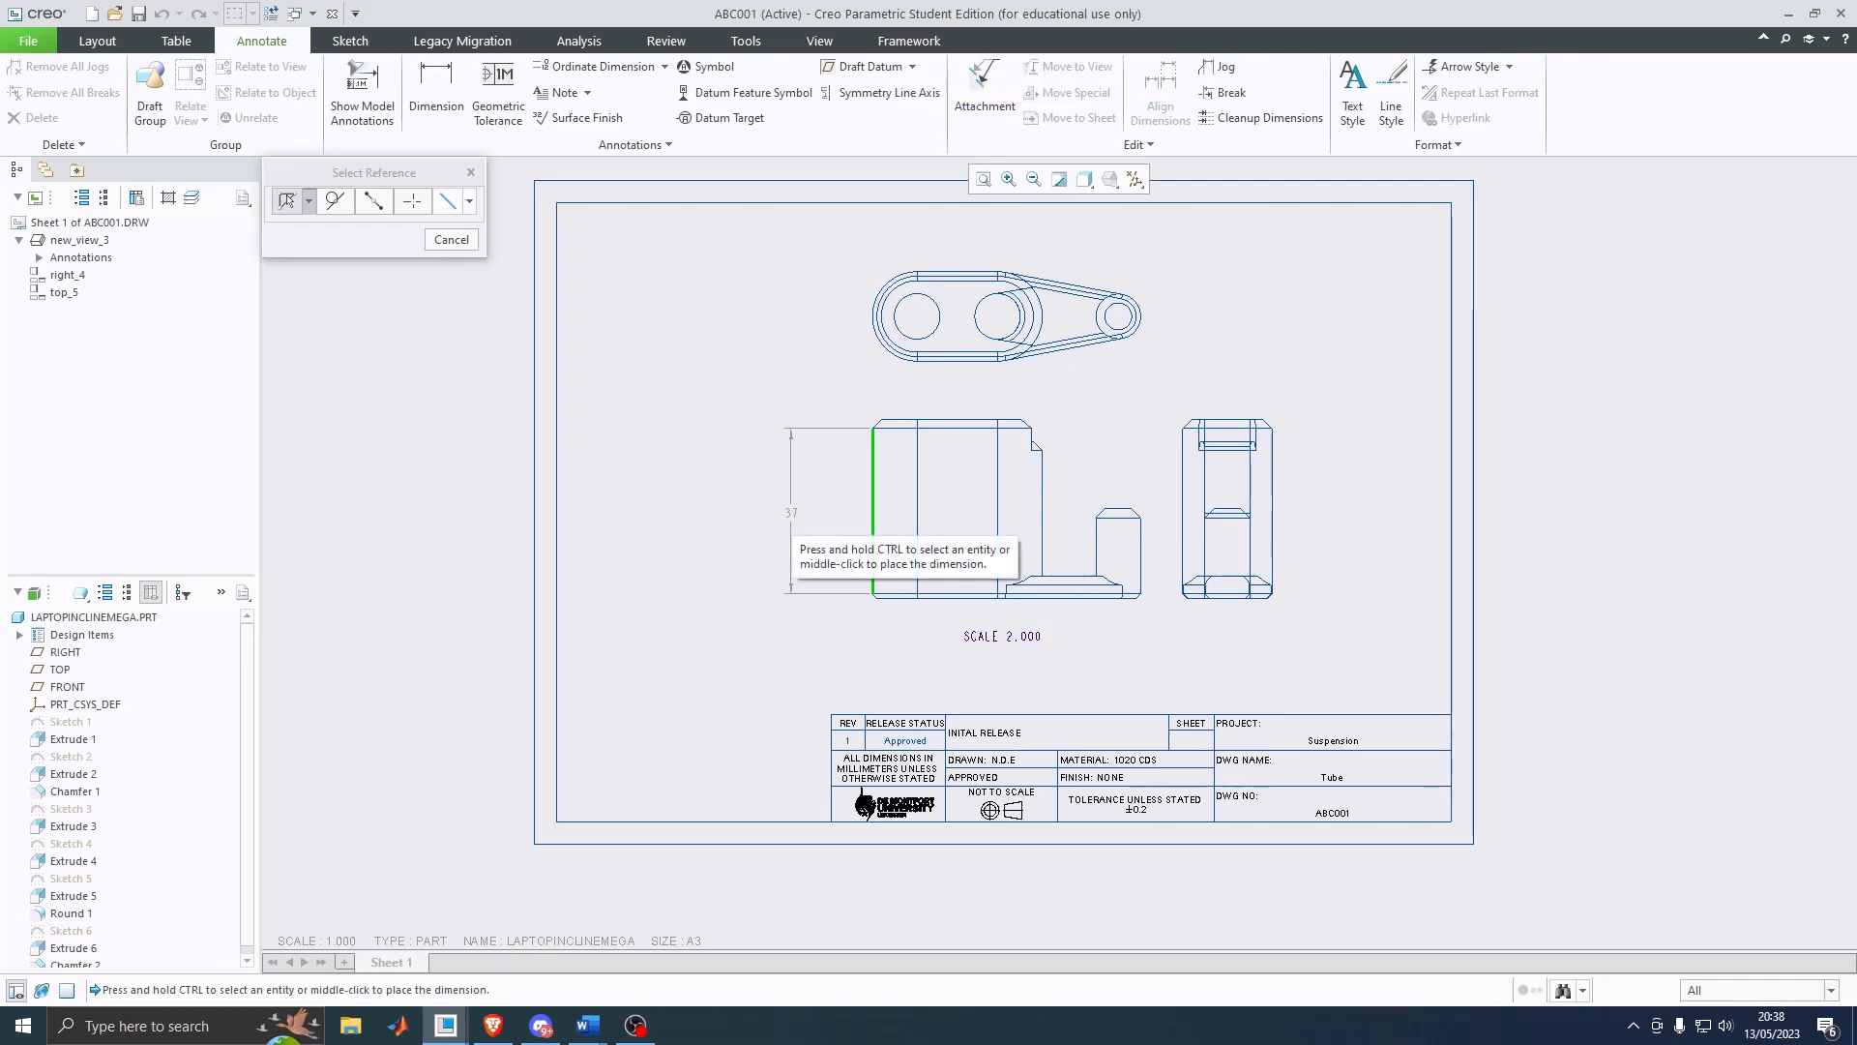
pyautogui.middleClick(792, 514)
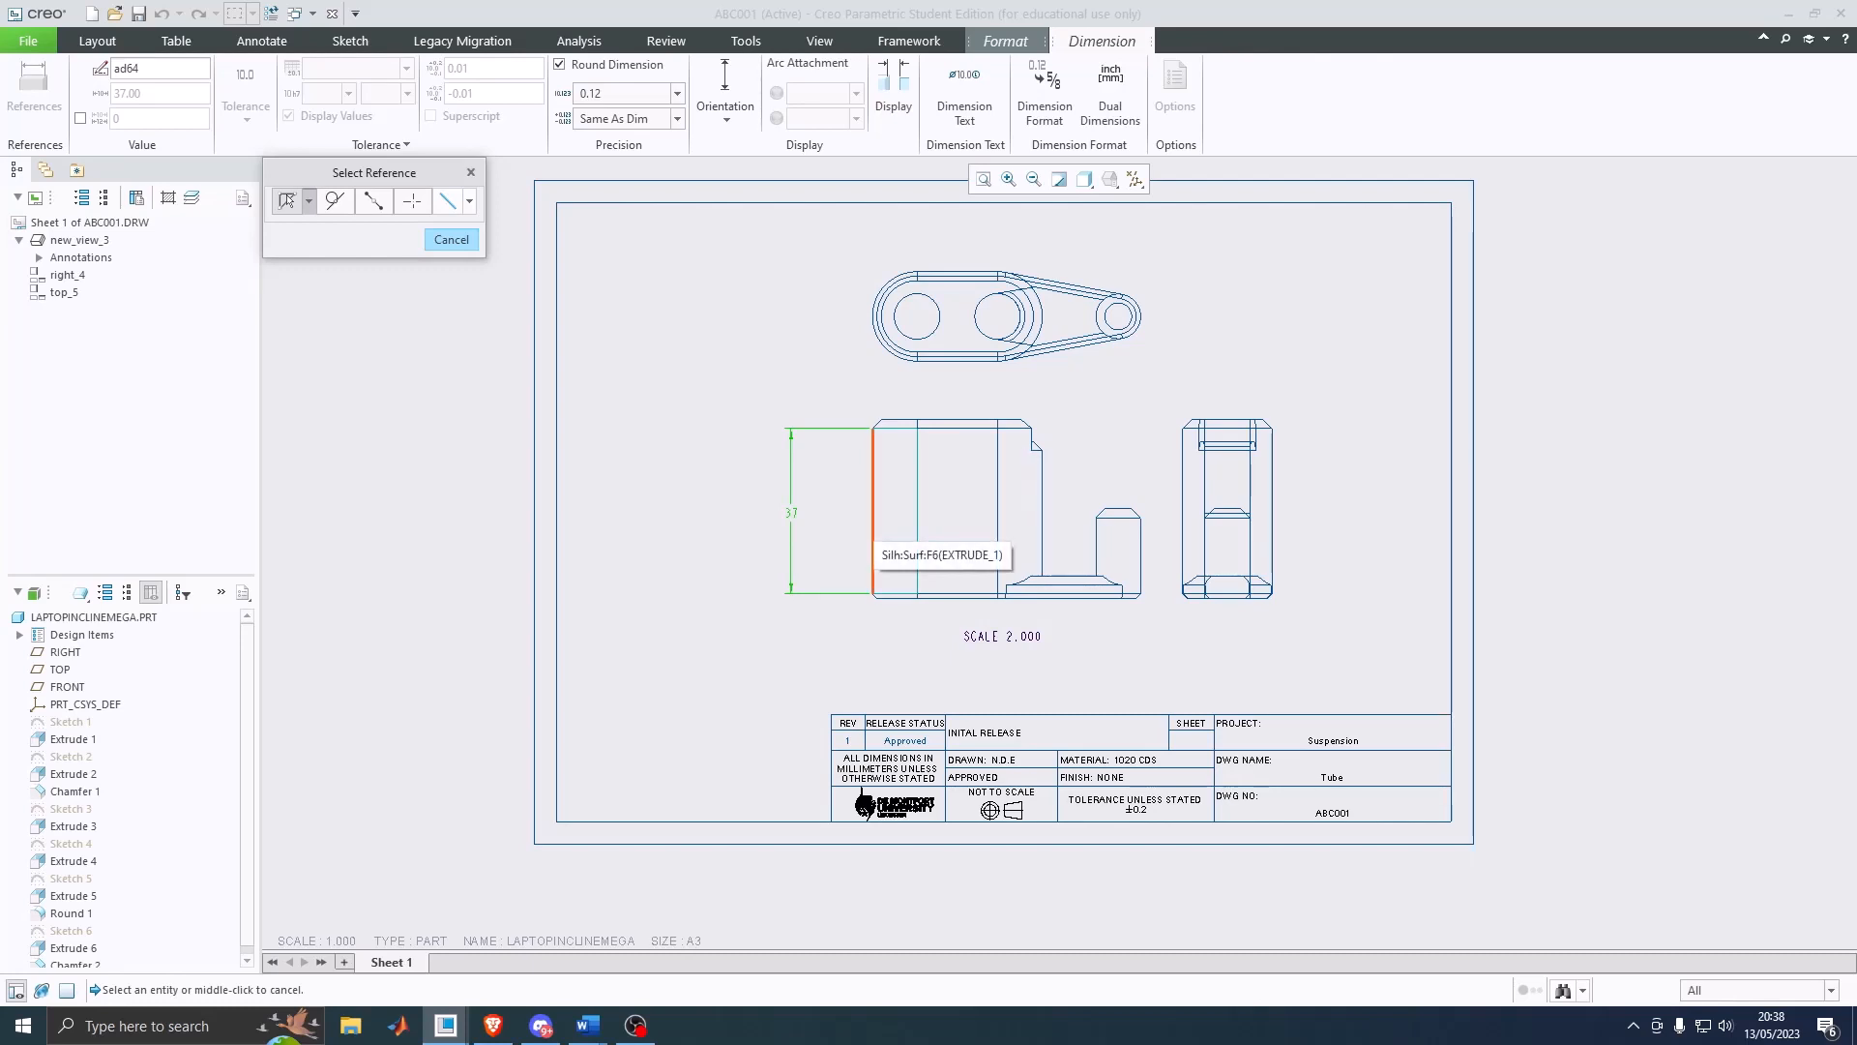
# Step: Dimension the front view's overall width between its outermost left and right vertical edges, placed below the scale note
pyautogui.click(873, 536)
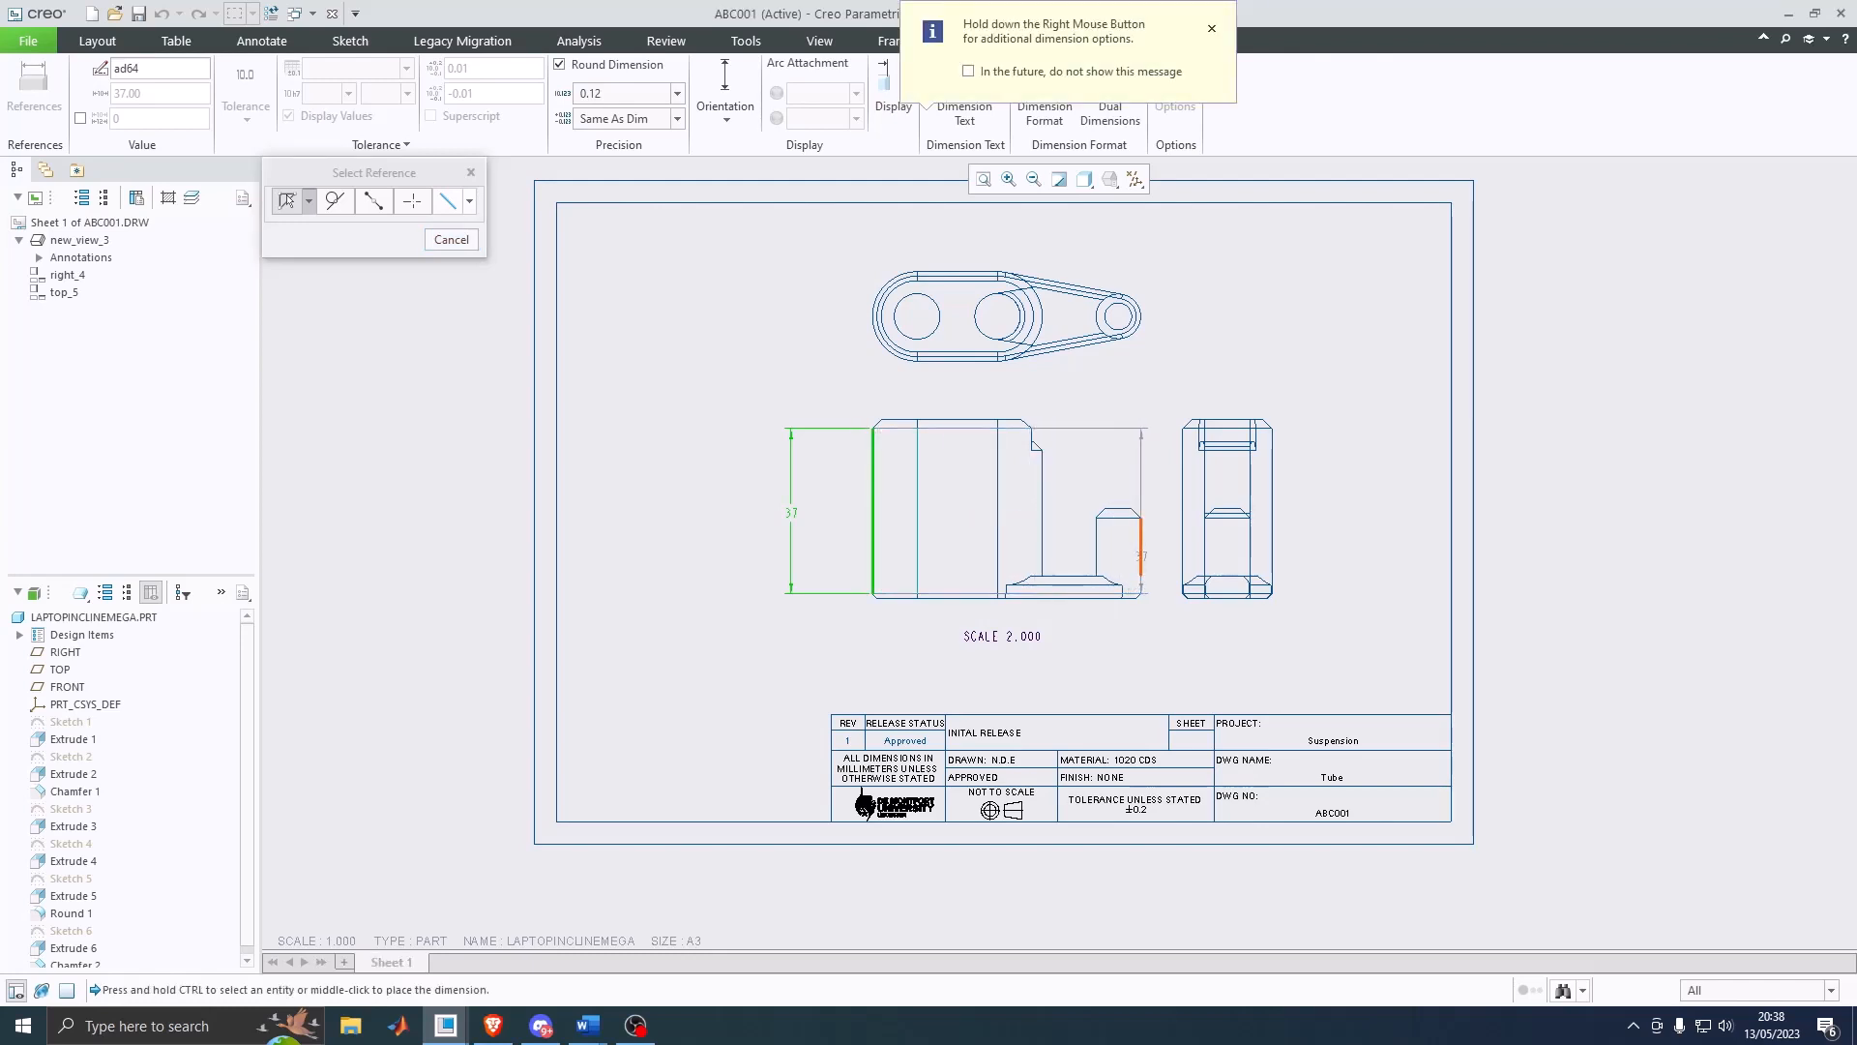
pyautogui.keyDown('ctrl'); pyautogui.click(1141, 551); pyautogui.keyUp('ctrl')
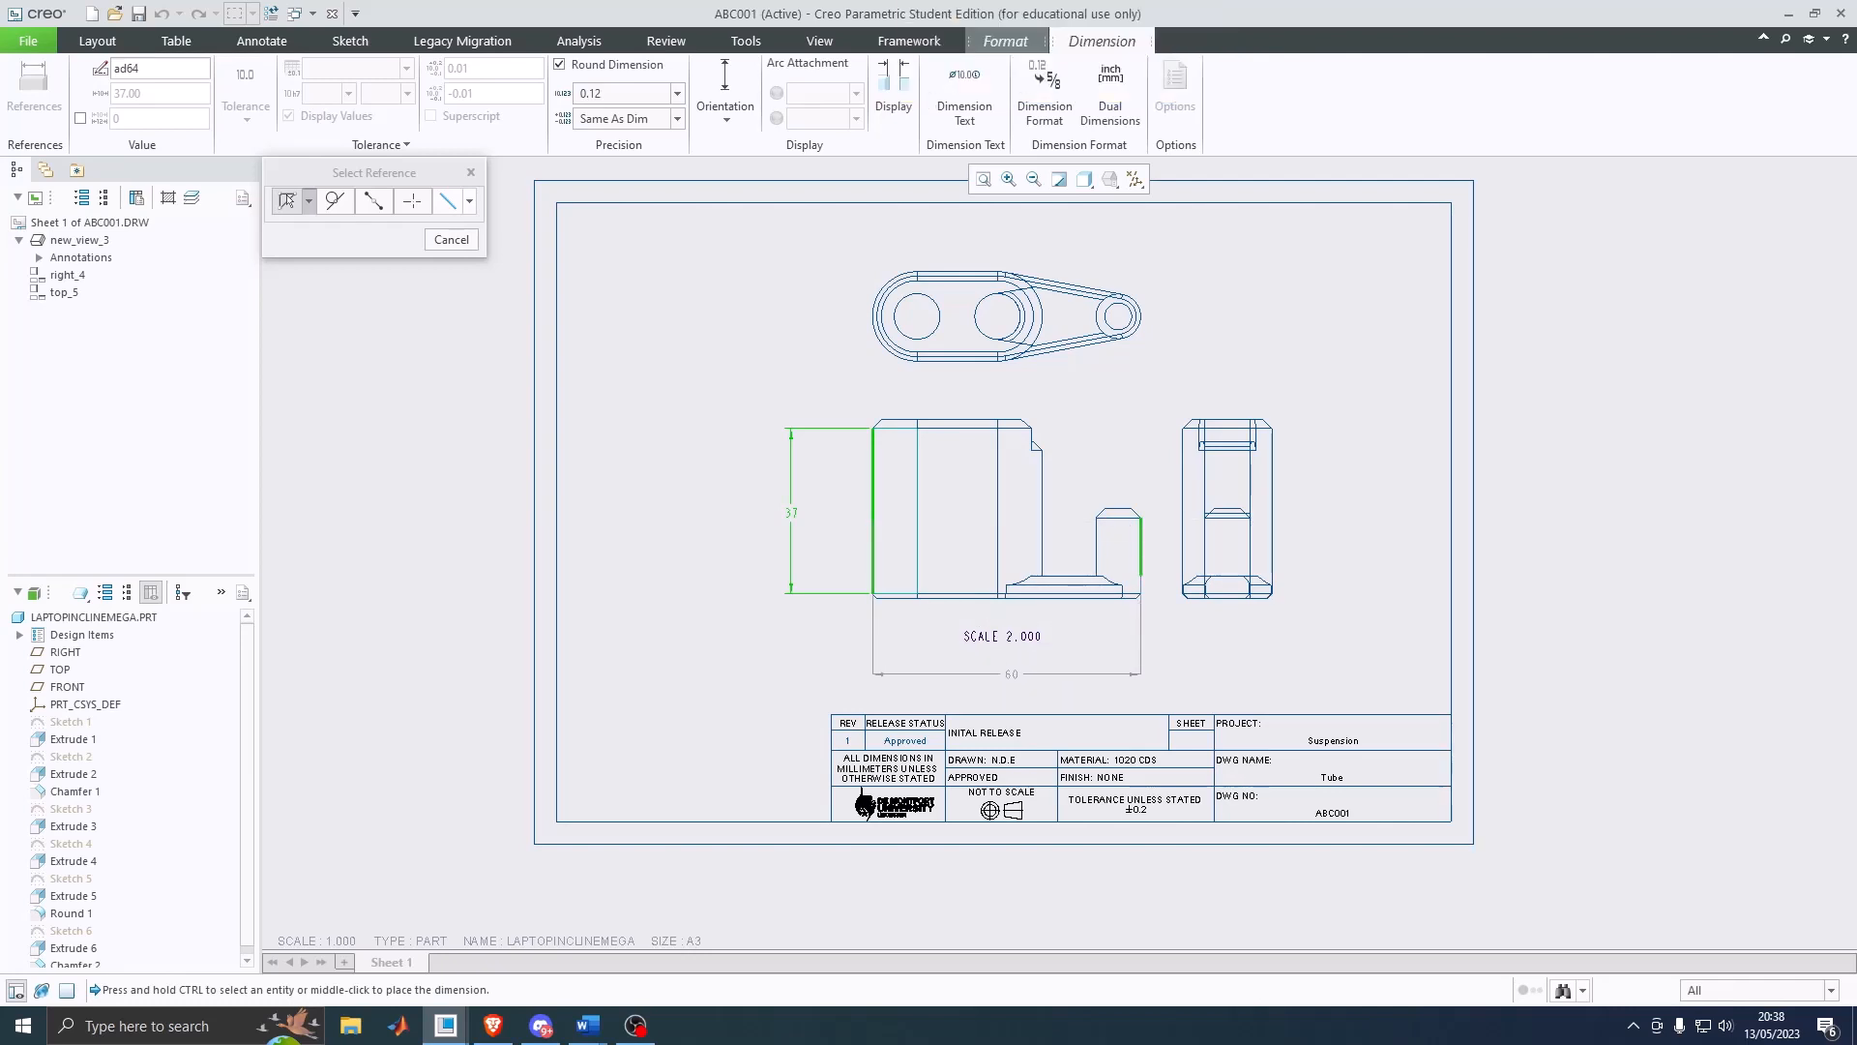
pyautogui.middleClick(1010, 670)
pyautogui.middleClick(1010, 669)
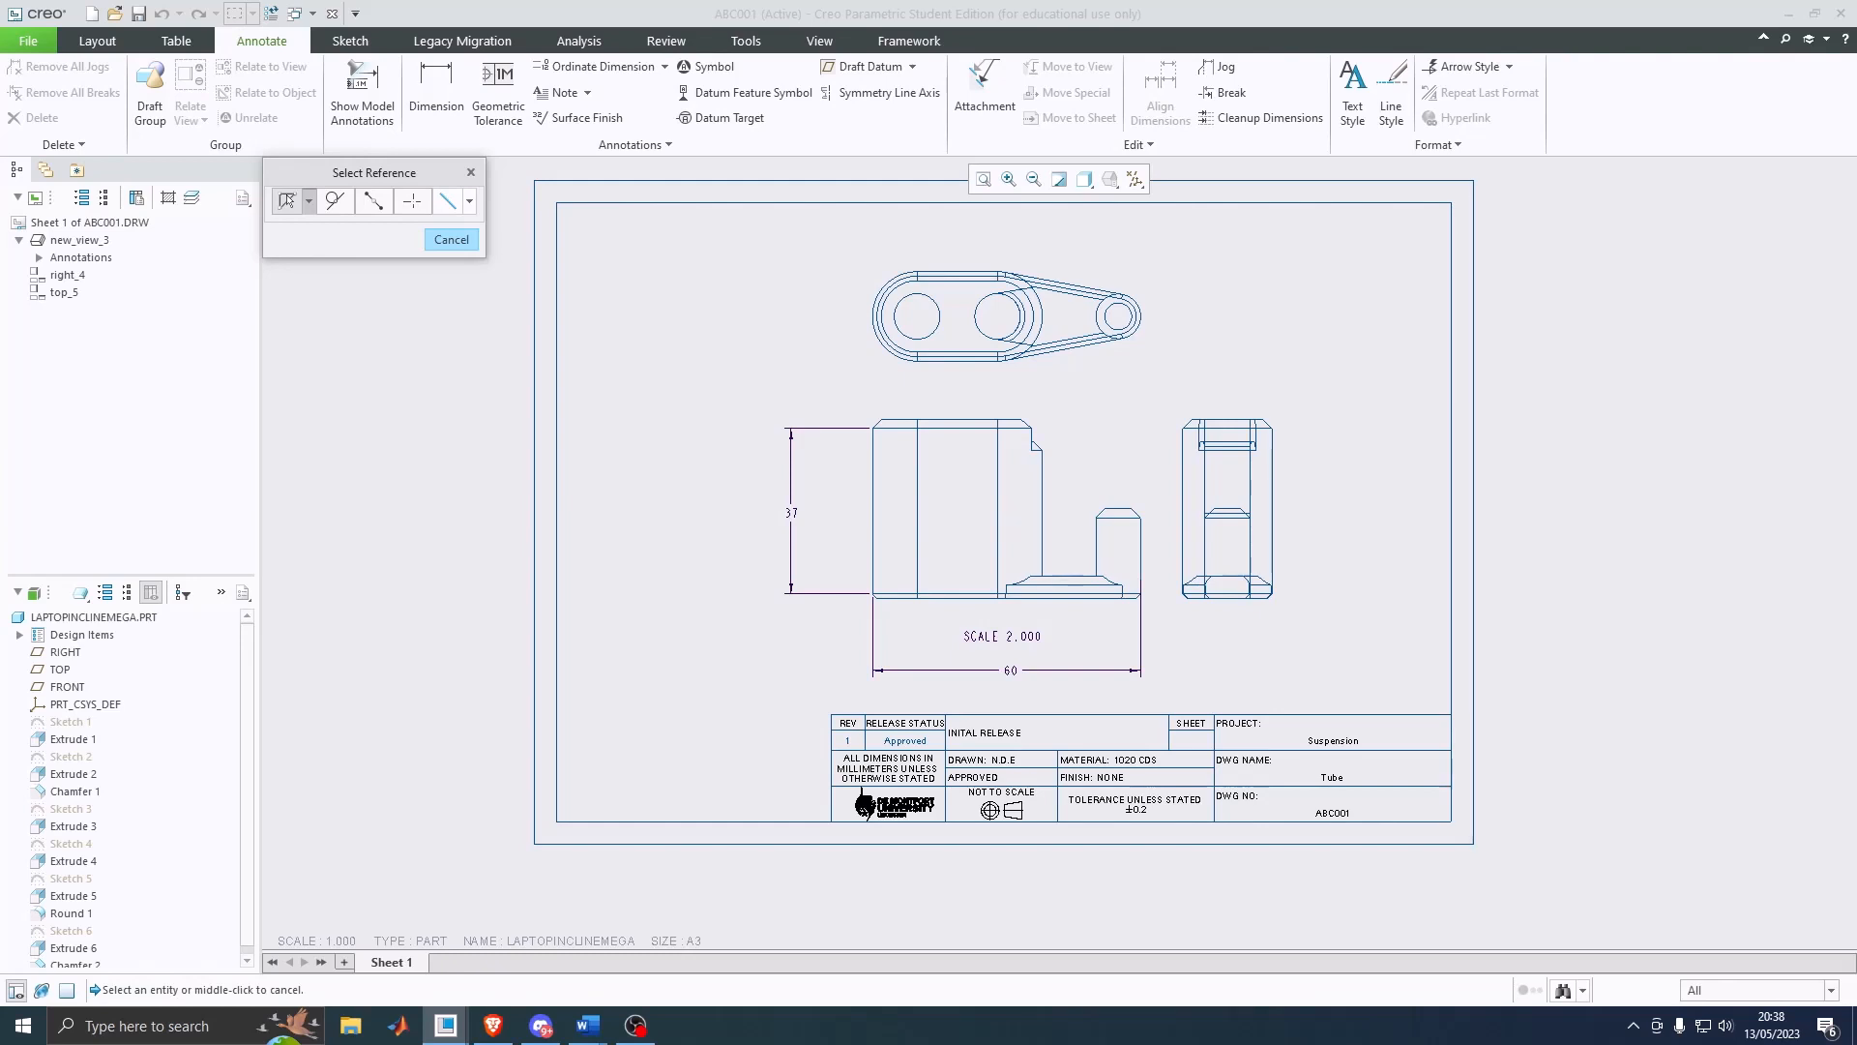
pyautogui.press('Escape')
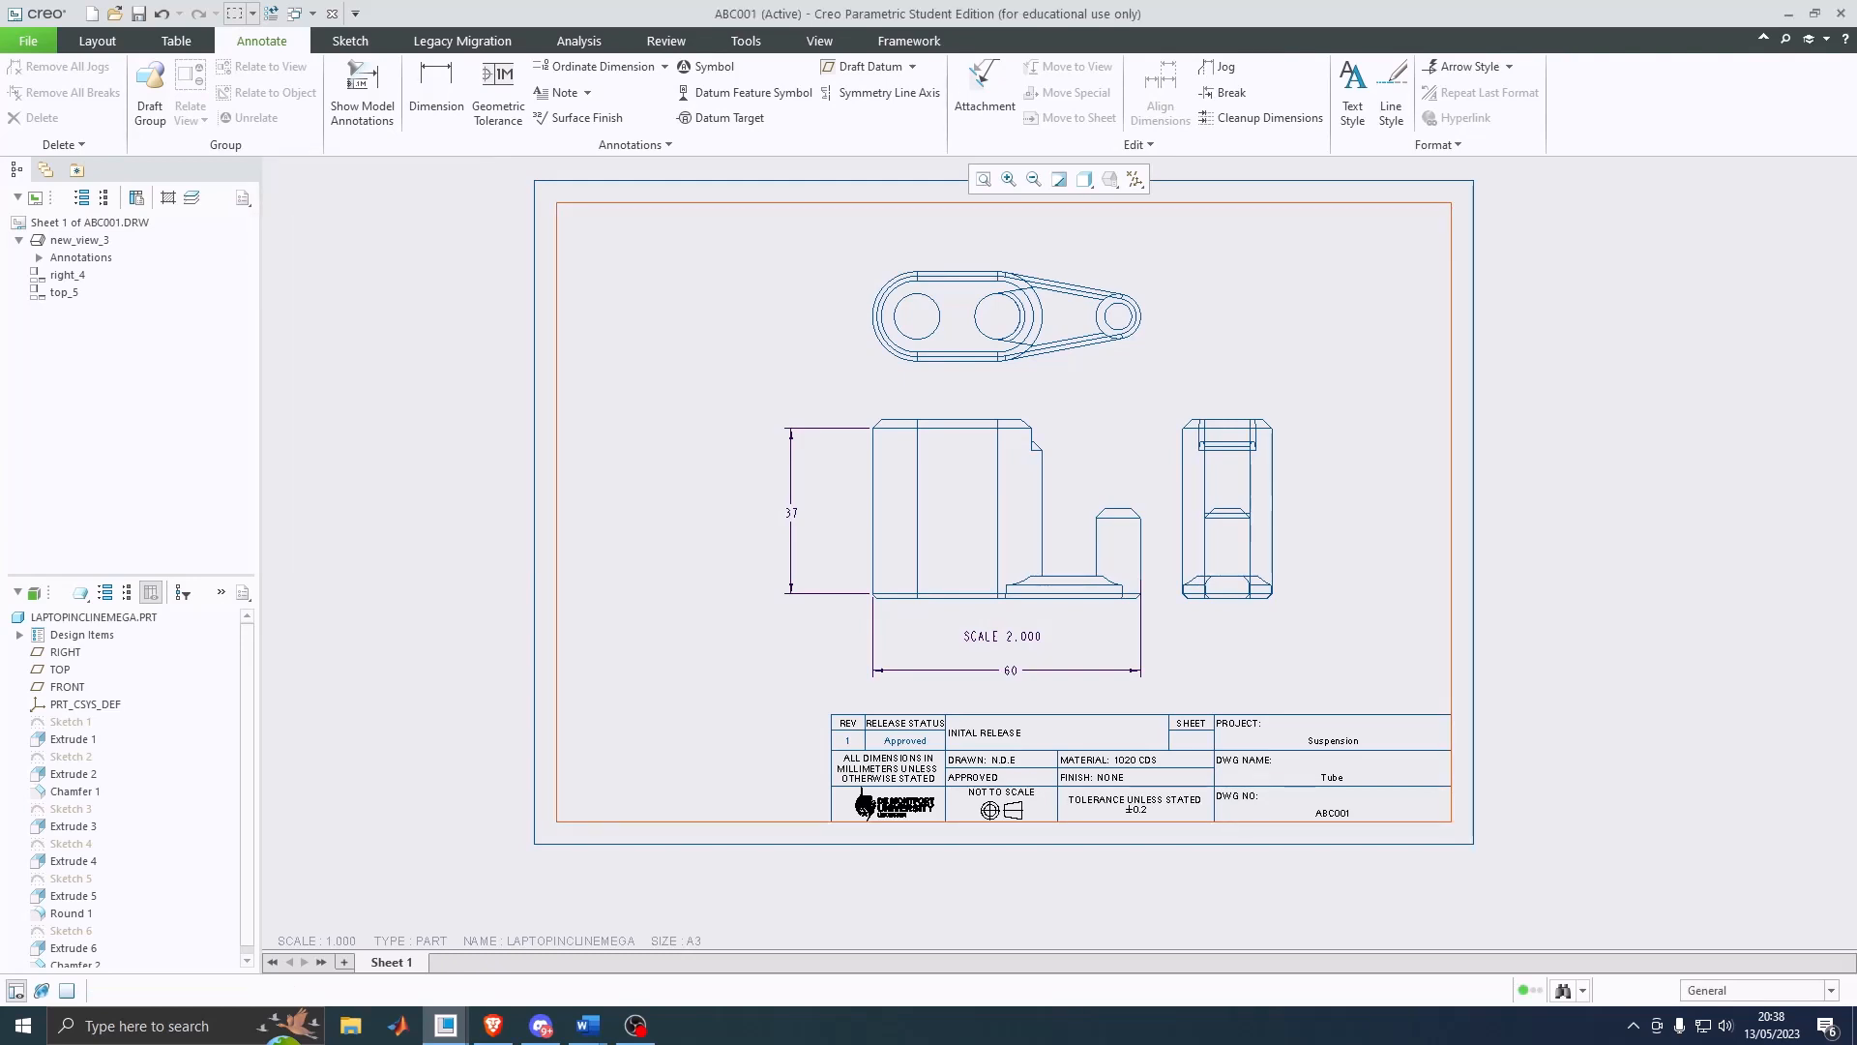
# Step: Dimension the right side view's overall width between its two outer vertical edges, placing the dimension above the view
pyautogui.click(436, 93)
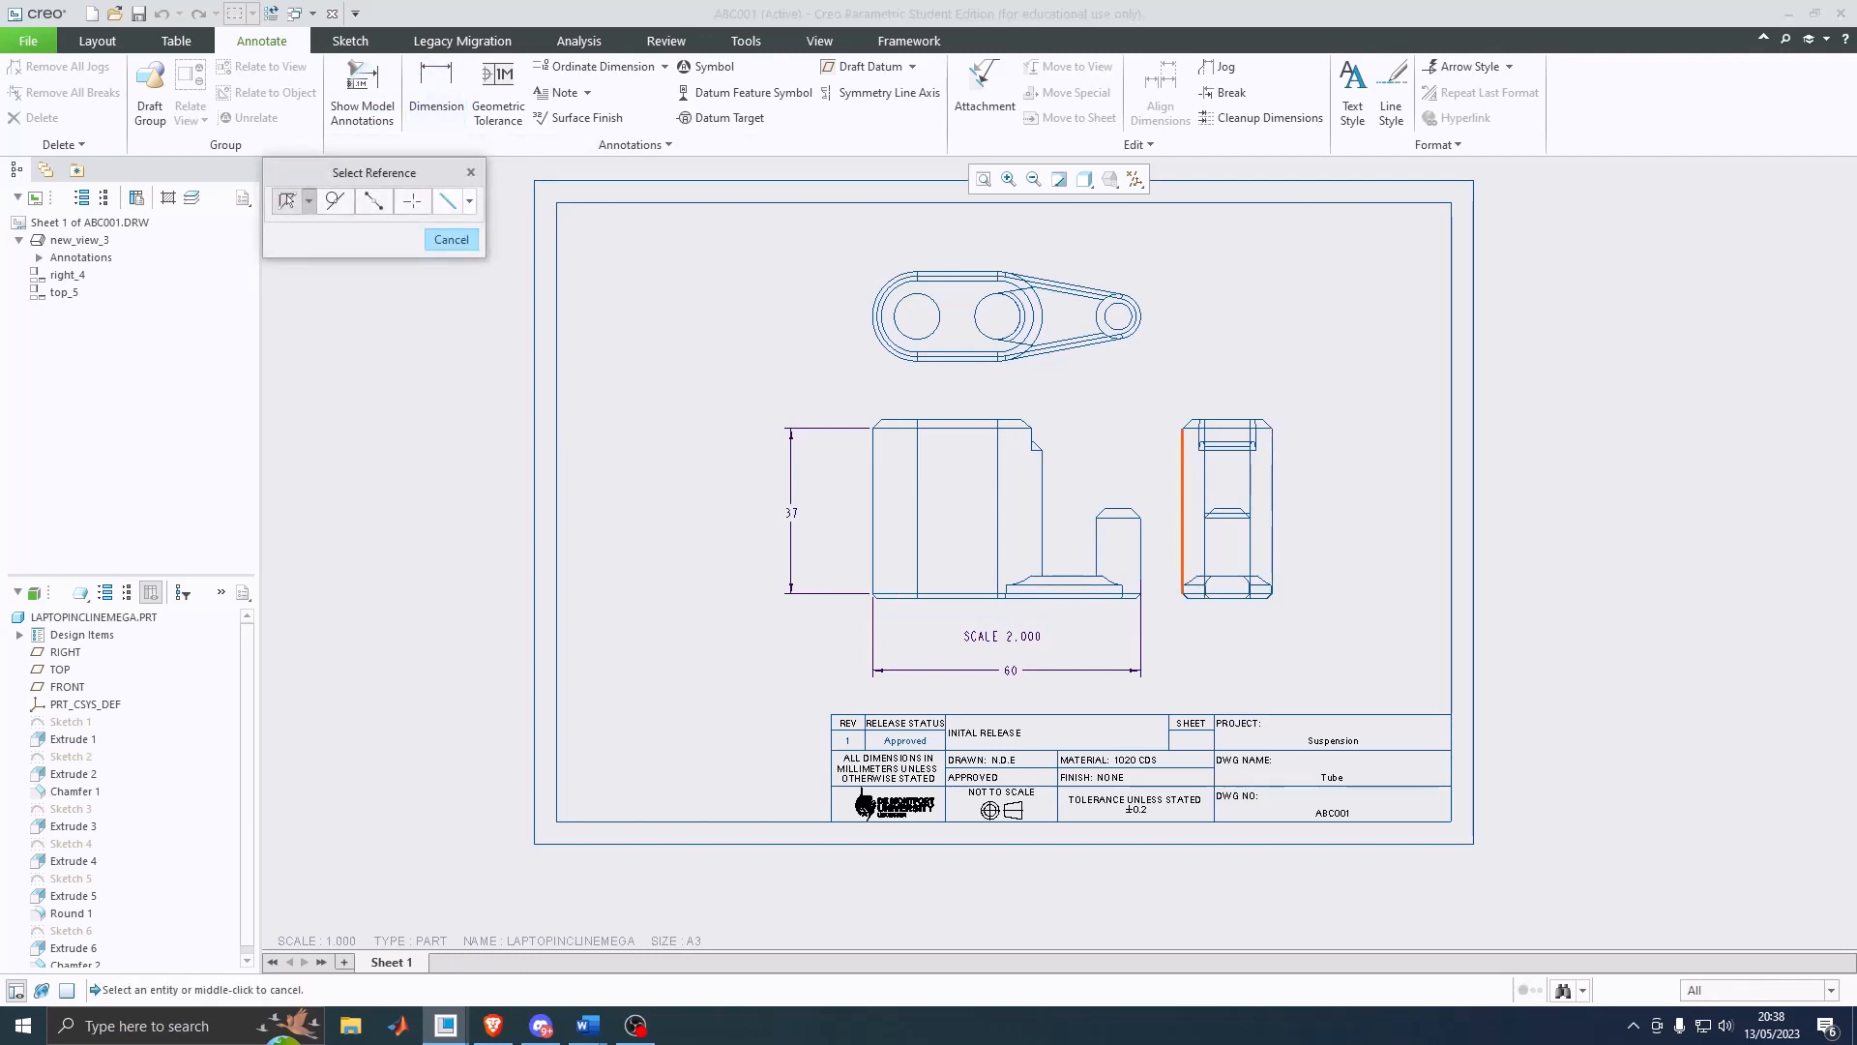
pyautogui.click(1183, 484)
pyautogui.keyDown('ctrl'); pyautogui.click(1272, 474); pyautogui.keyUp('ctrl')
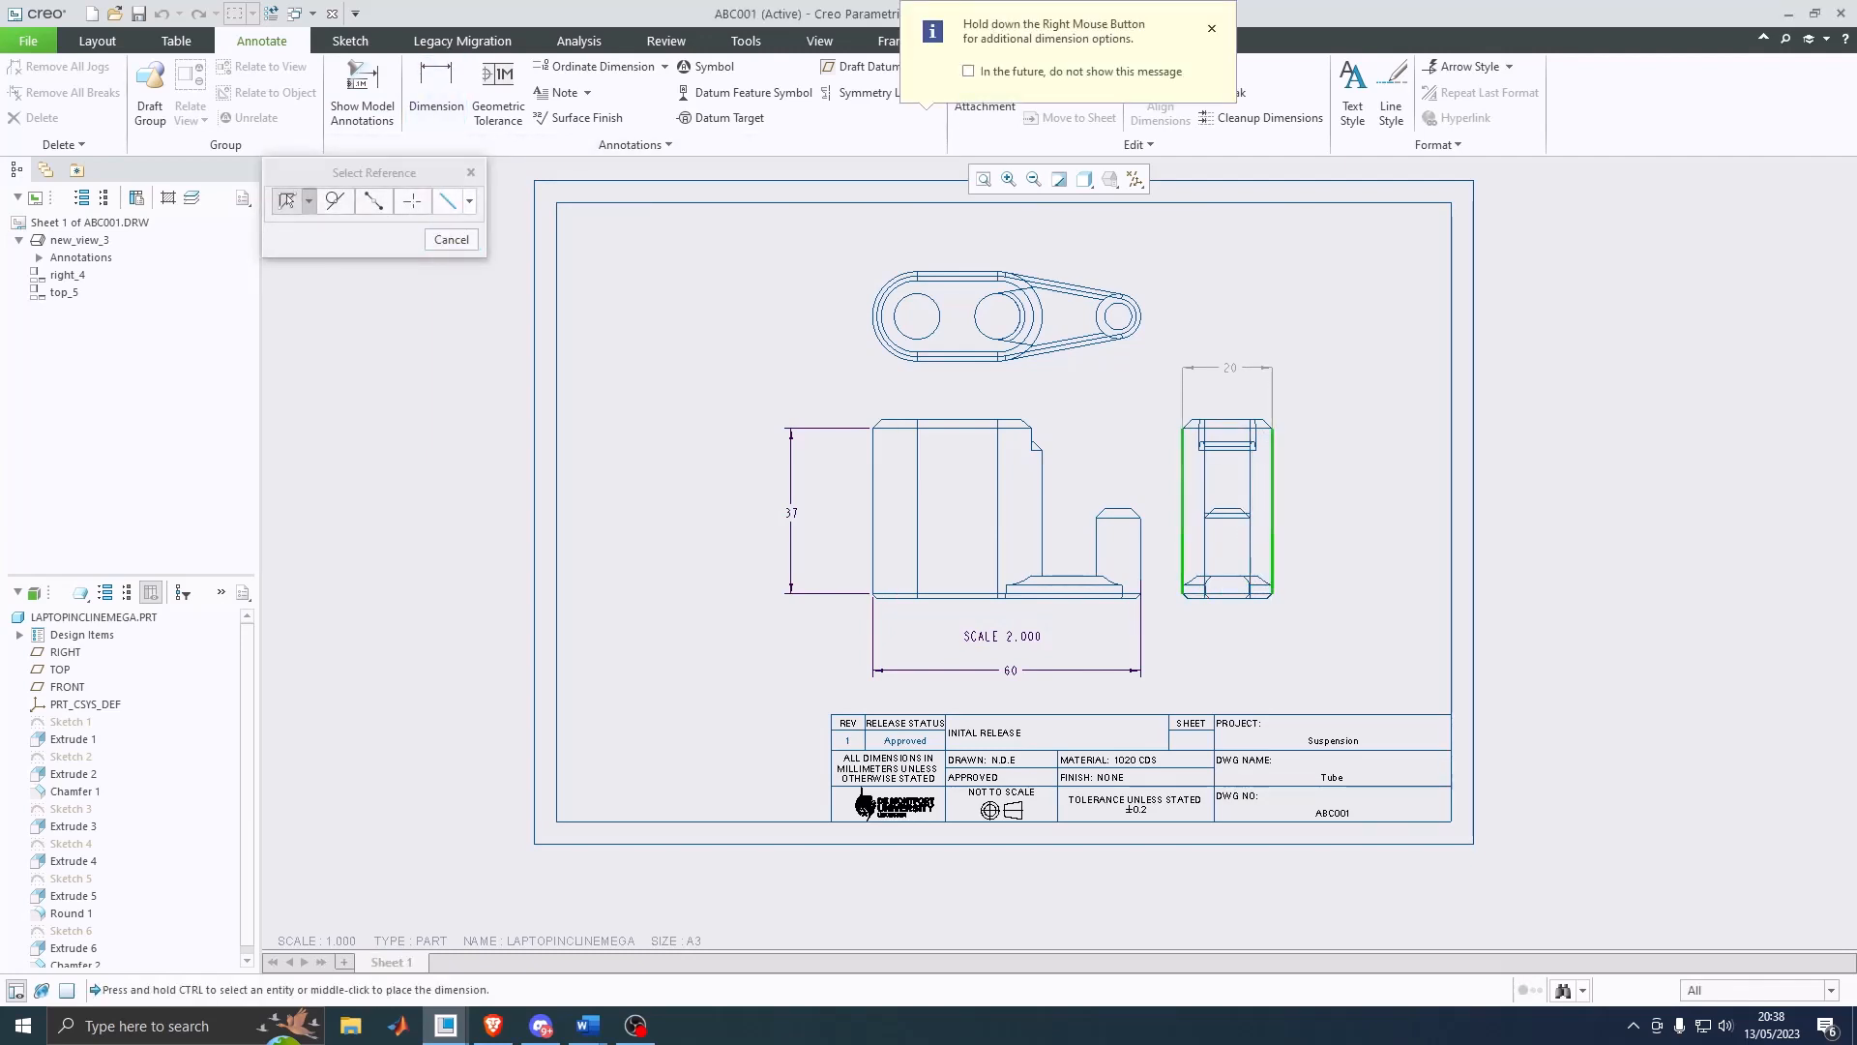
pyautogui.middleClick(1230, 370)
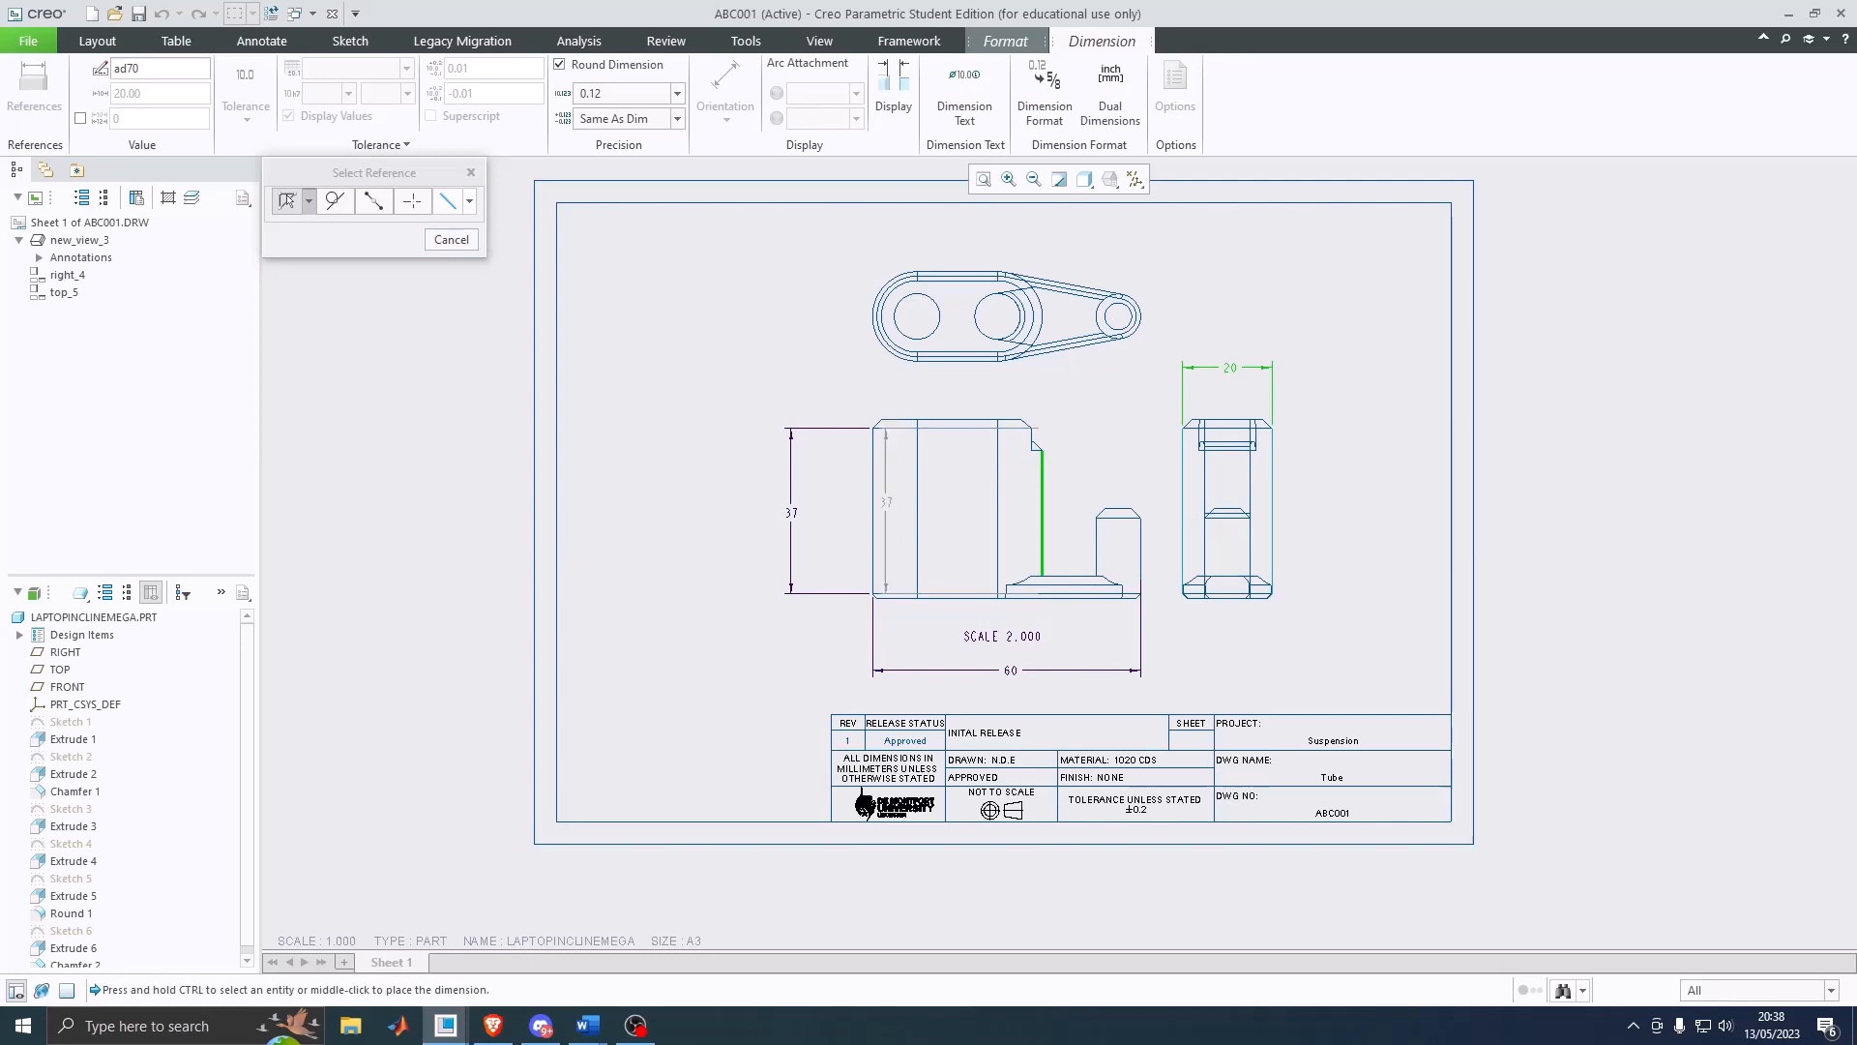
# Step: Dimension the front view's main block width from its left edge to the stepped vertical edge, placed above the overall width dimension
pyautogui.keyDown('ctrl'); pyautogui.click(872, 513); pyautogui.keyUp('ctrl')
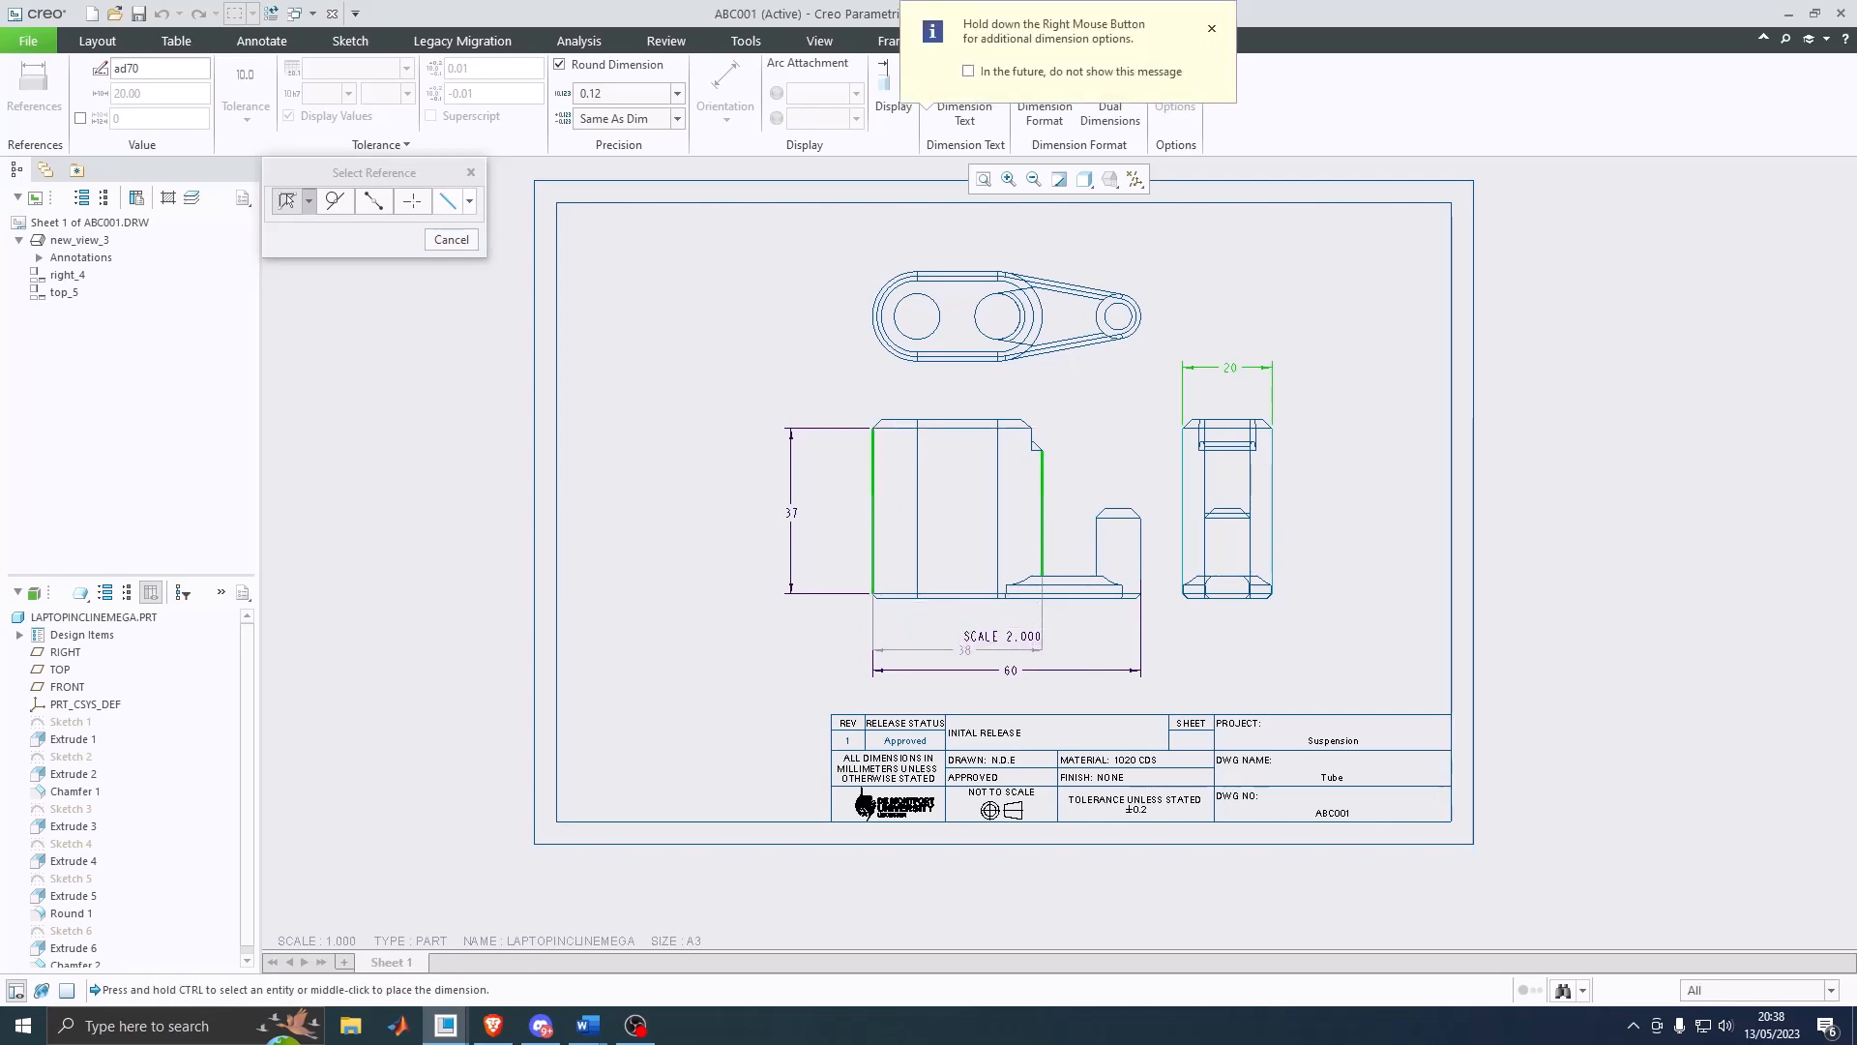
pyautogui.middleClick(964, 650)
pyautogui.middleClick(965, 650)
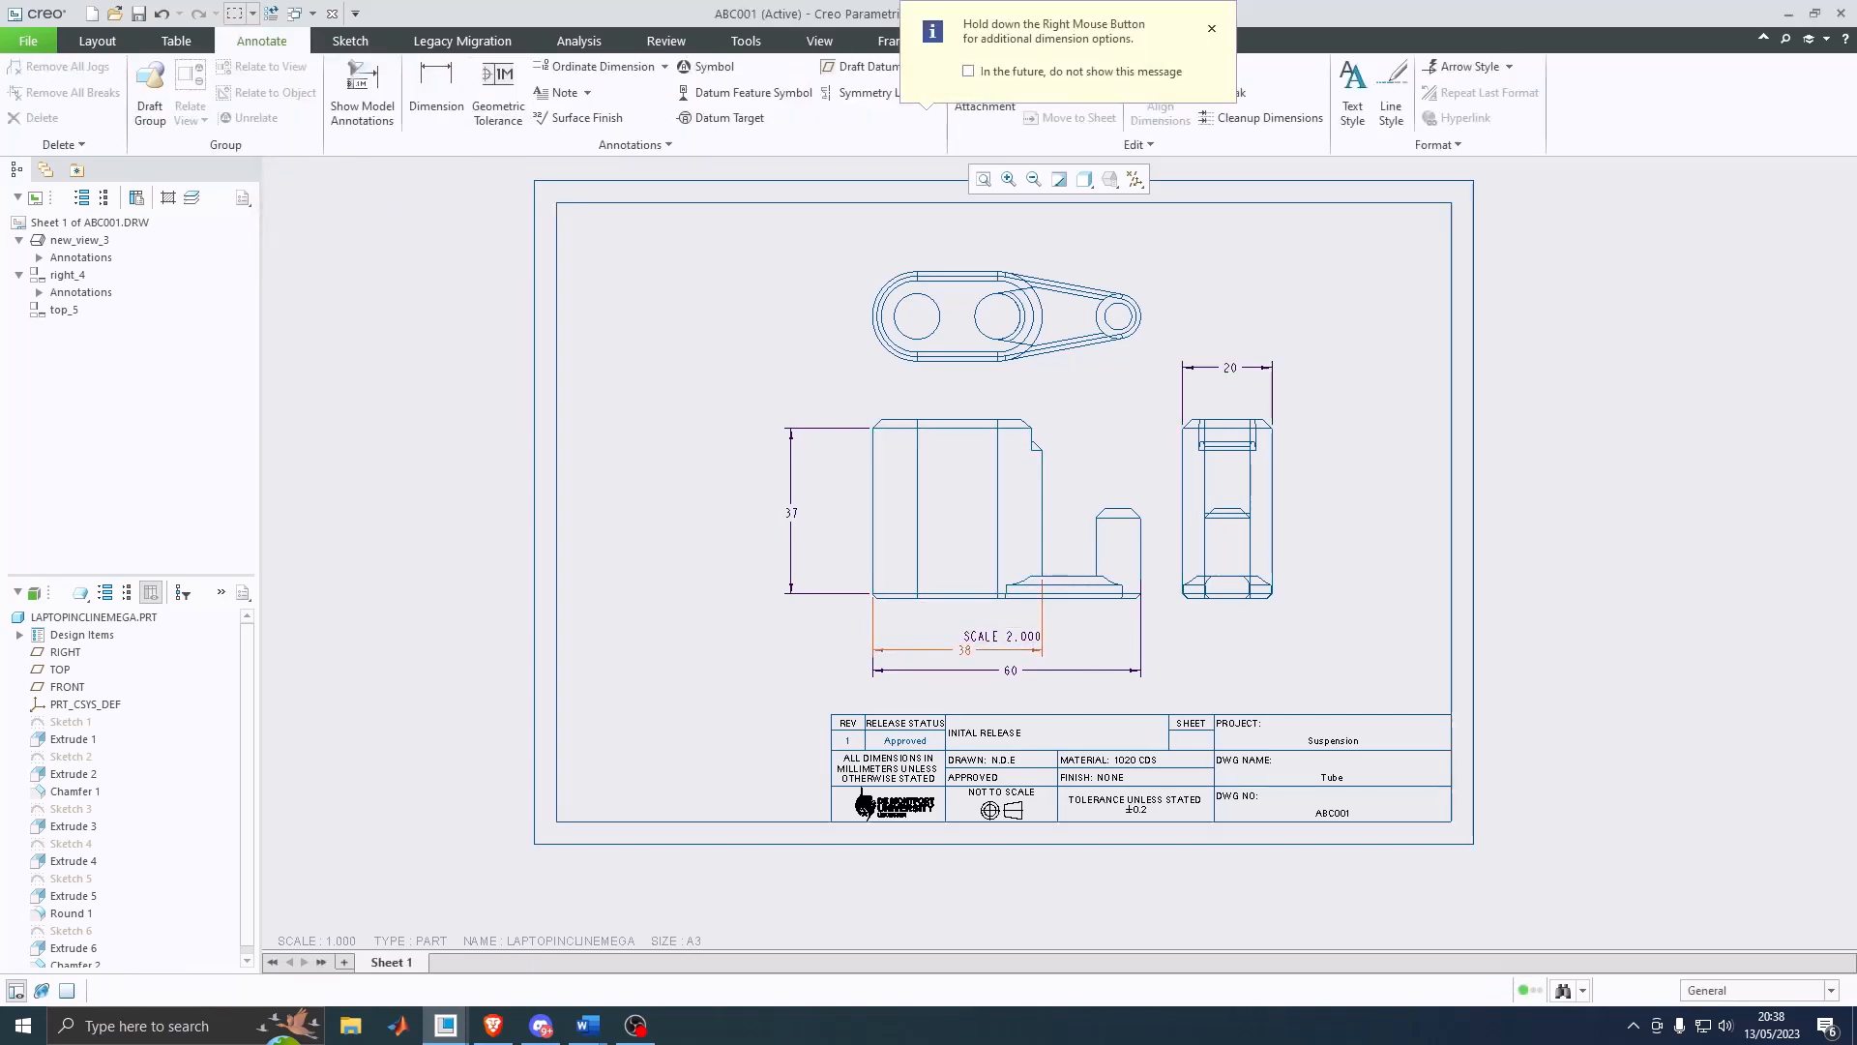
# Step: Move the front view's scale note below the two horizontal width dimensions, clear of the dimension lines
pyautogui.click(1006, 635)
pyautogui.moveTo(1006, 635); pyautogui.dragTo(1028, 694)
pyautogui.click(1291, 604)
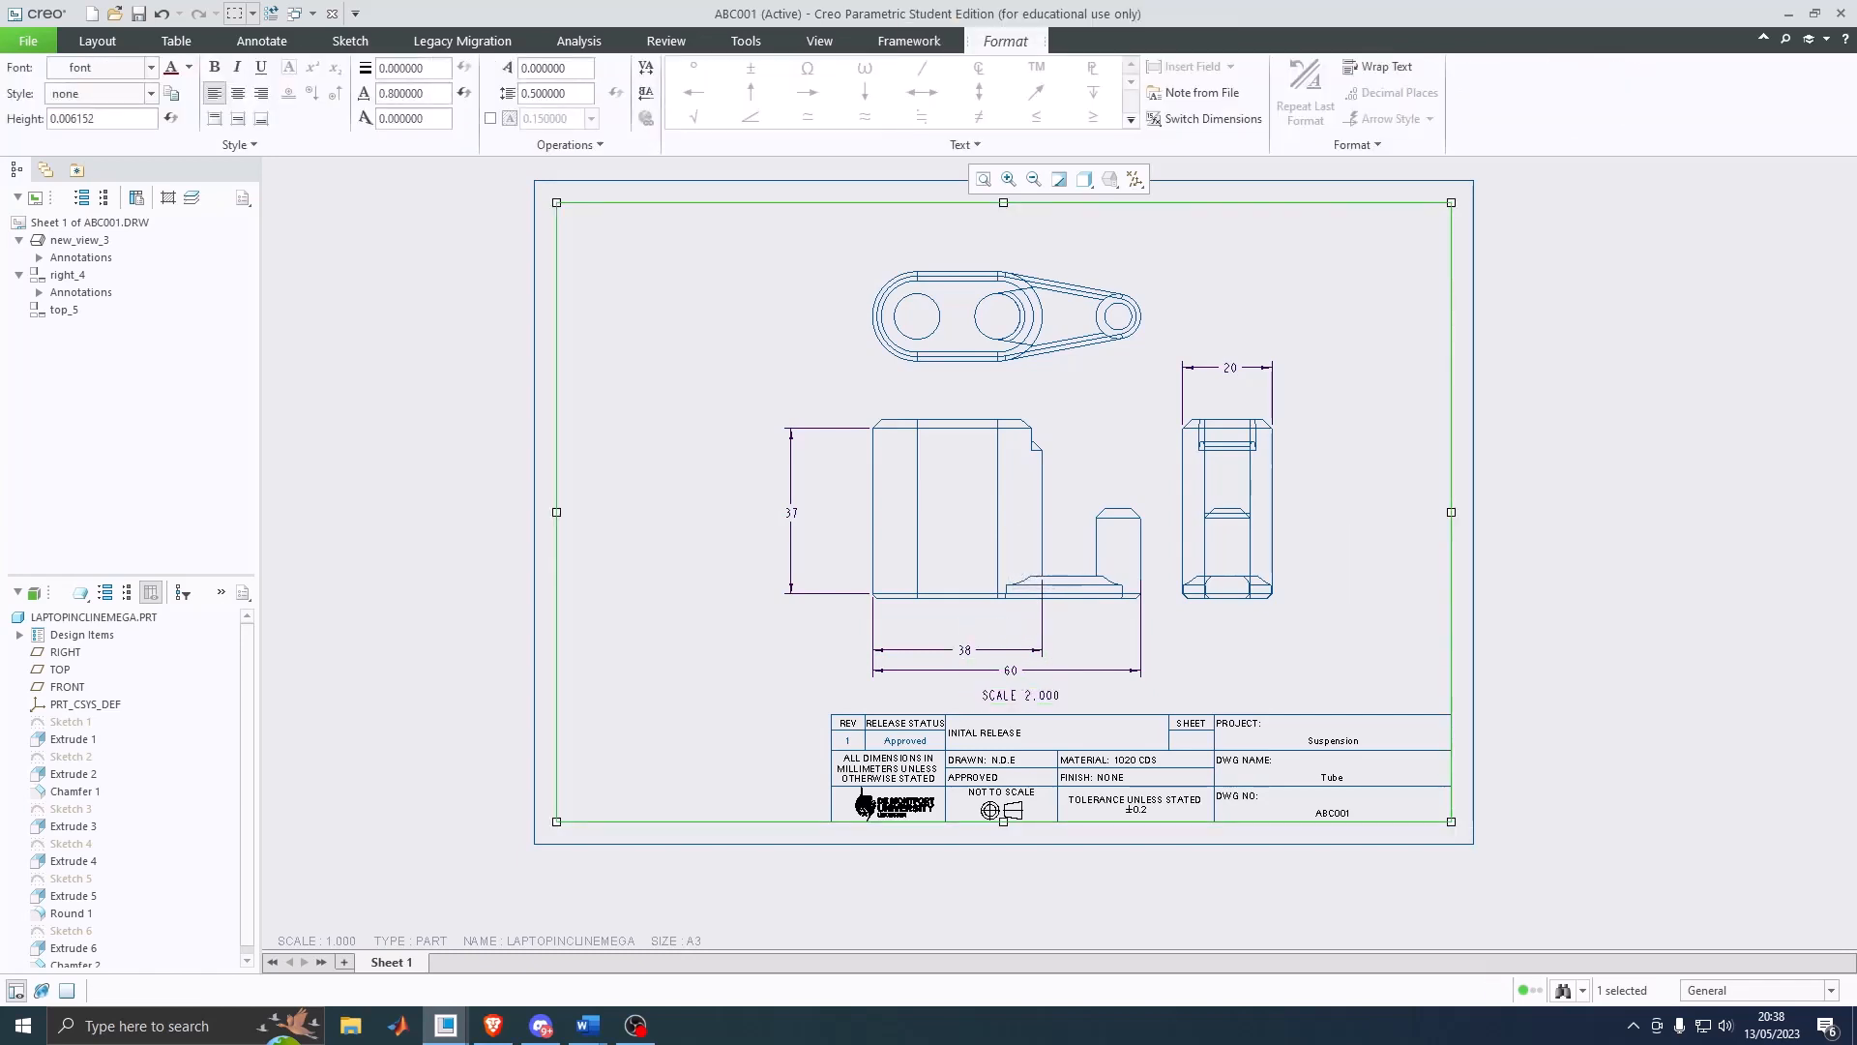
# Step: Add a radius dimension to the leftmost hole in the top view, placing its text above and left of the view
pyautogui.click(261, 41)
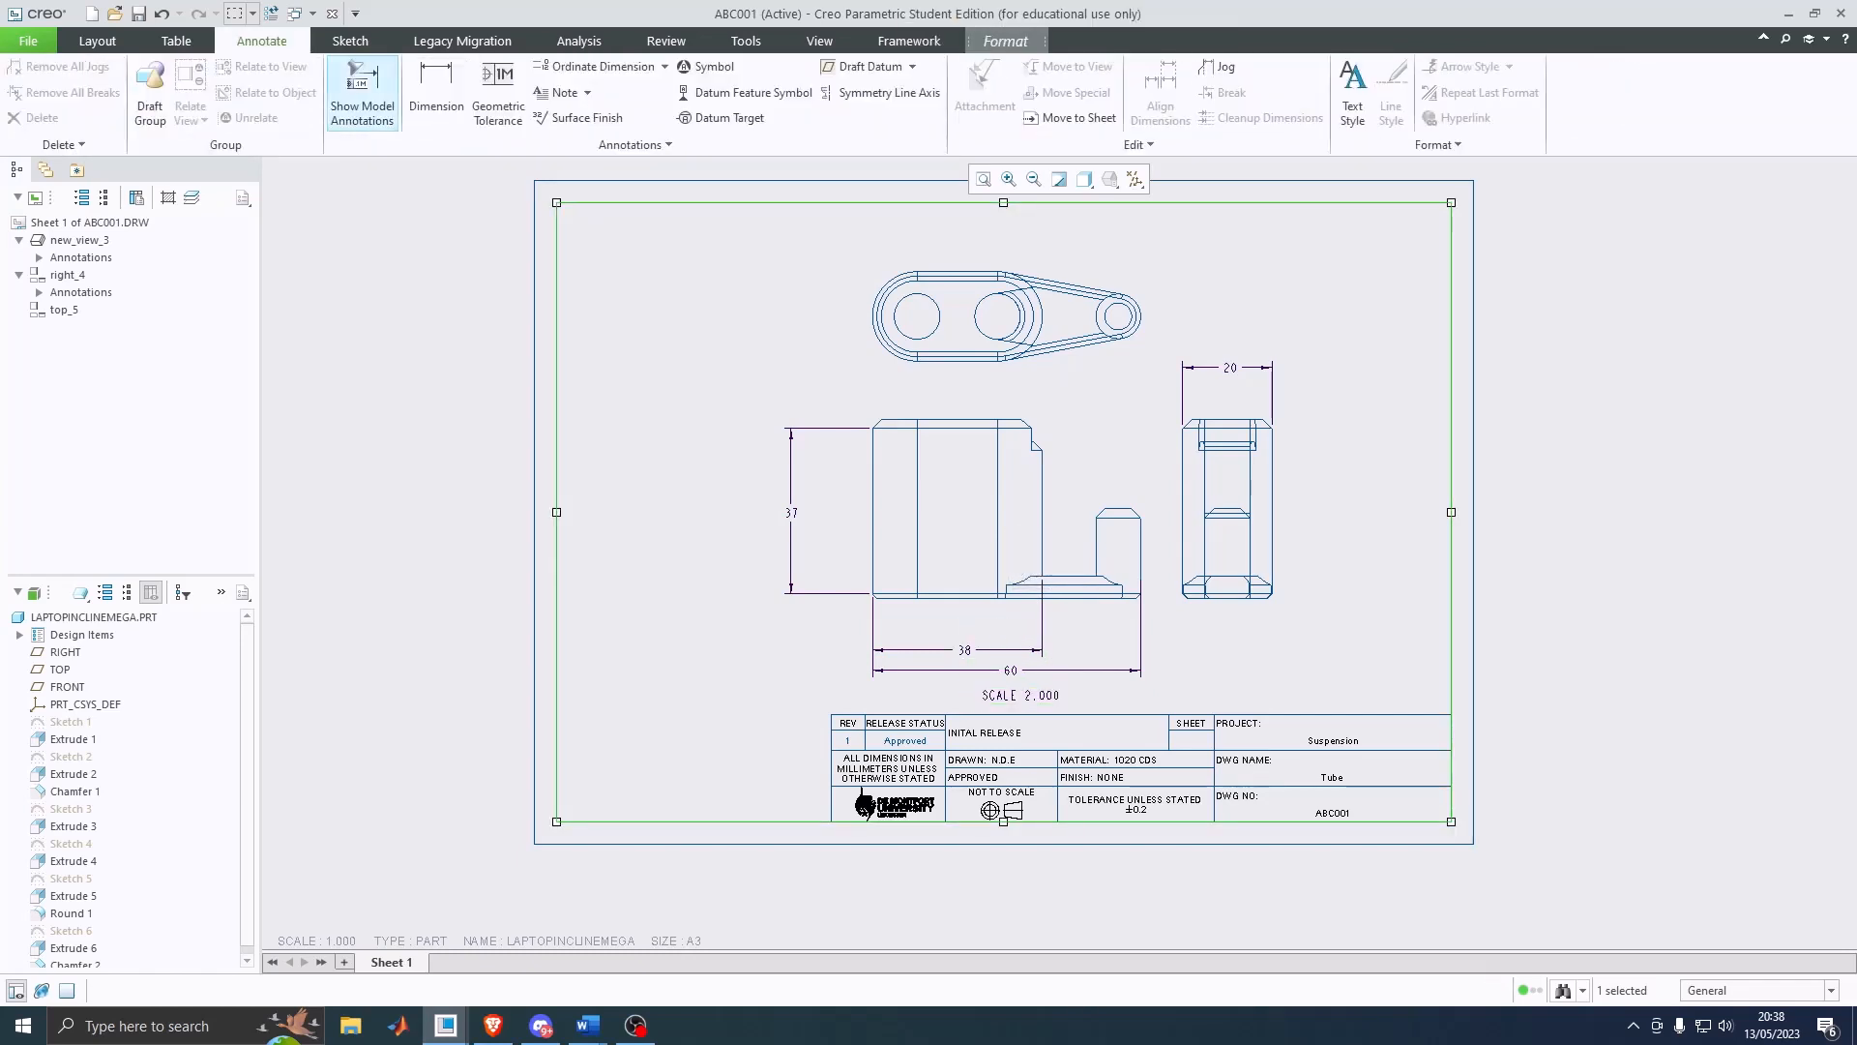
pyautogui.click(437, 92)
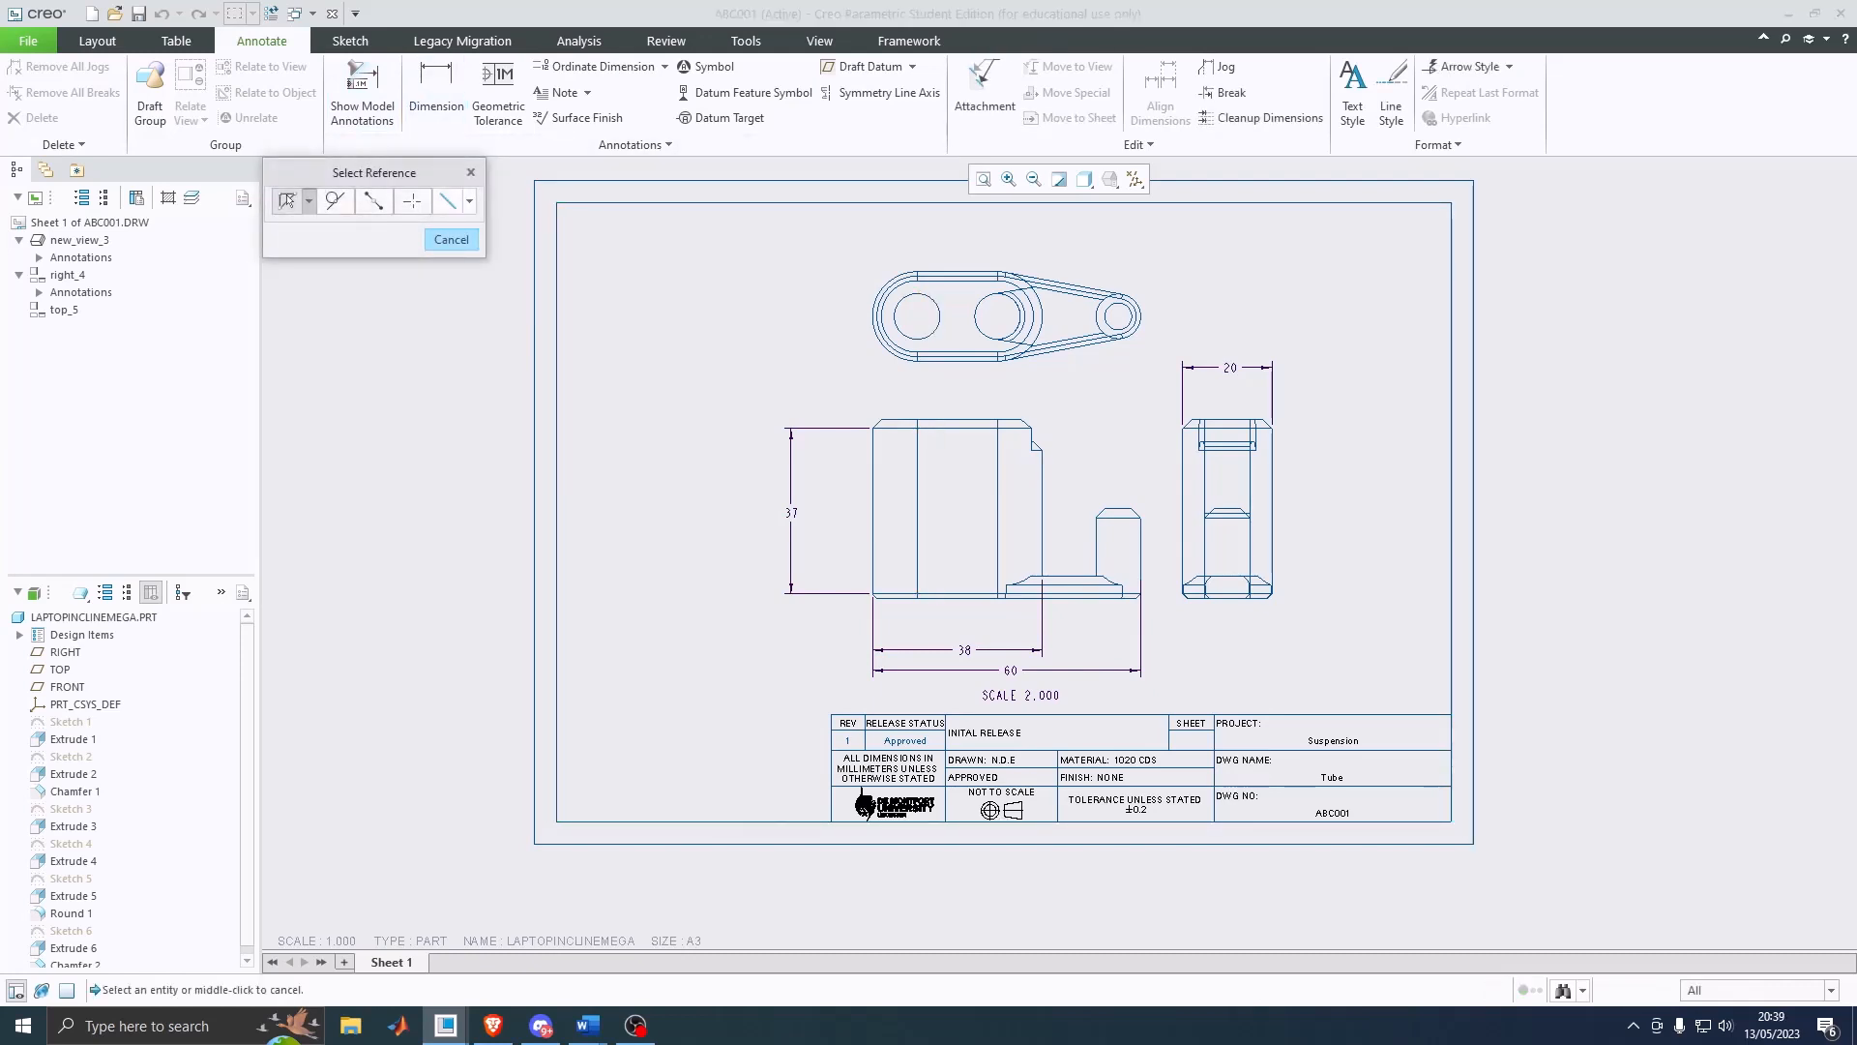
pyautogui.click(936, 316)
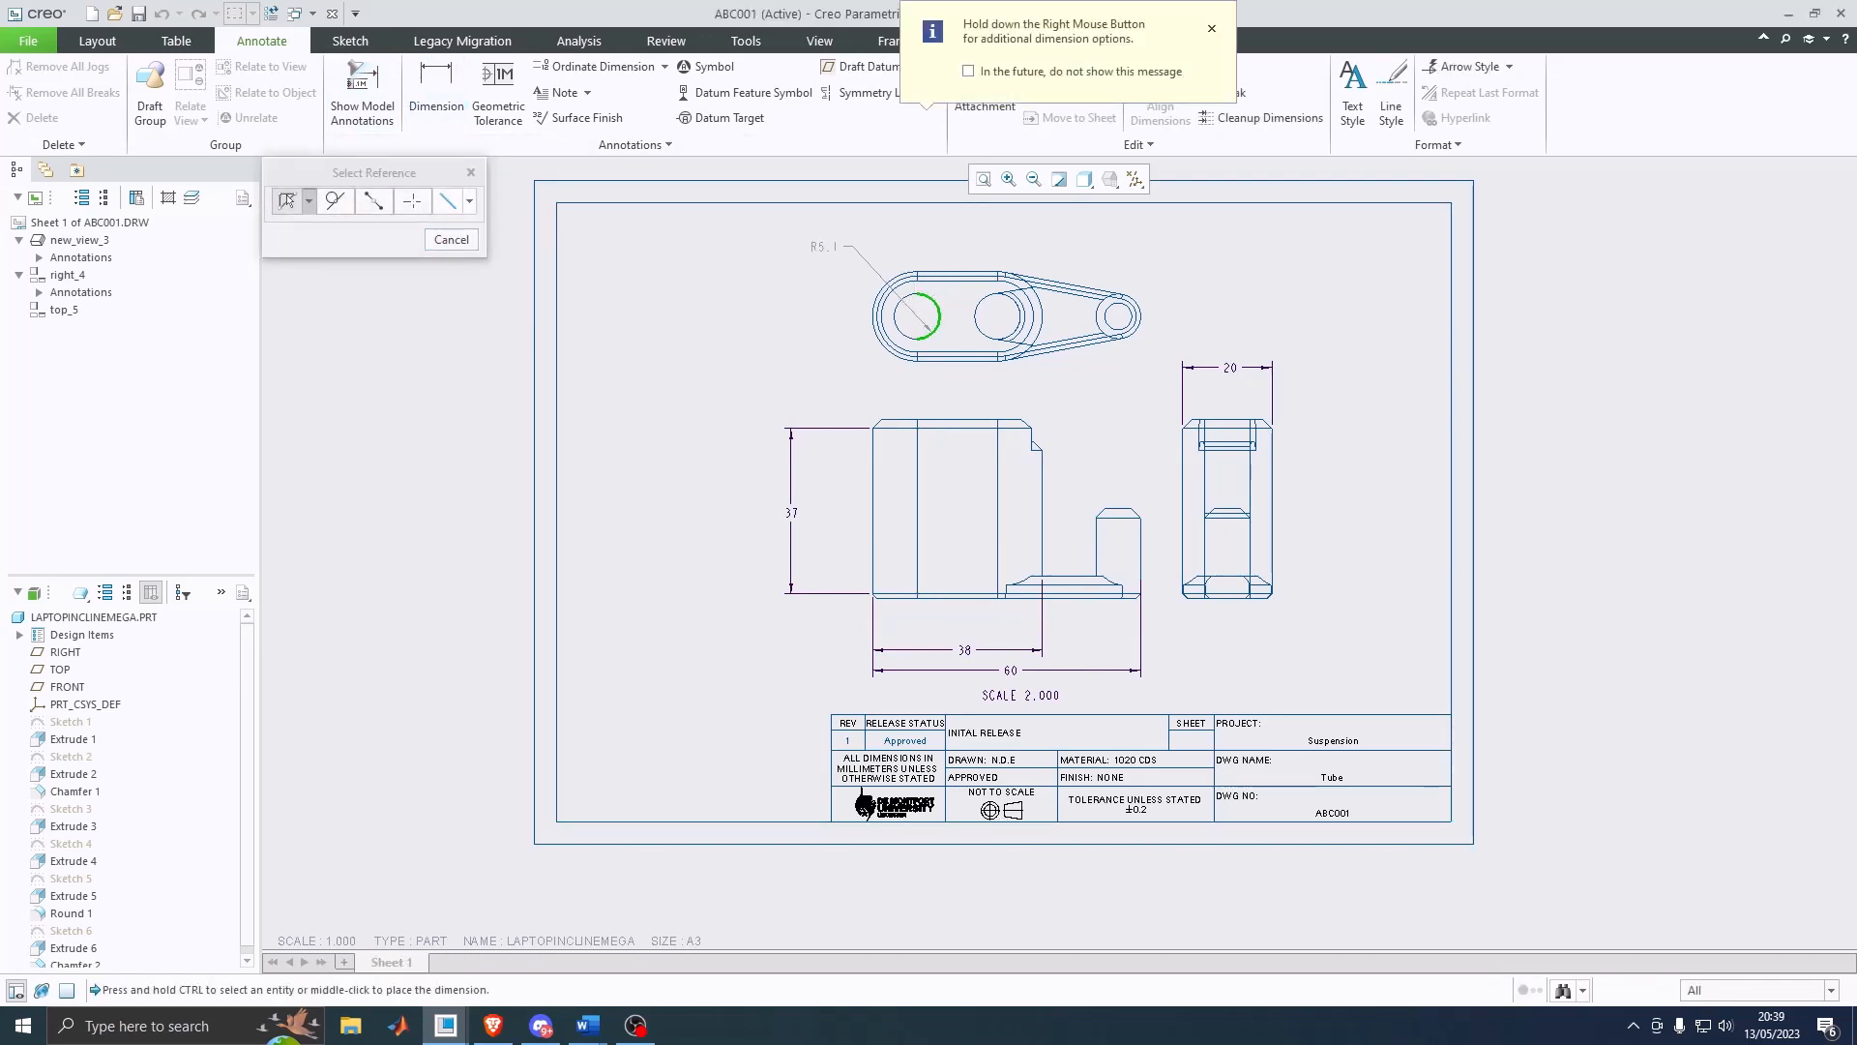
pyautogui.middleClick(830, 247)
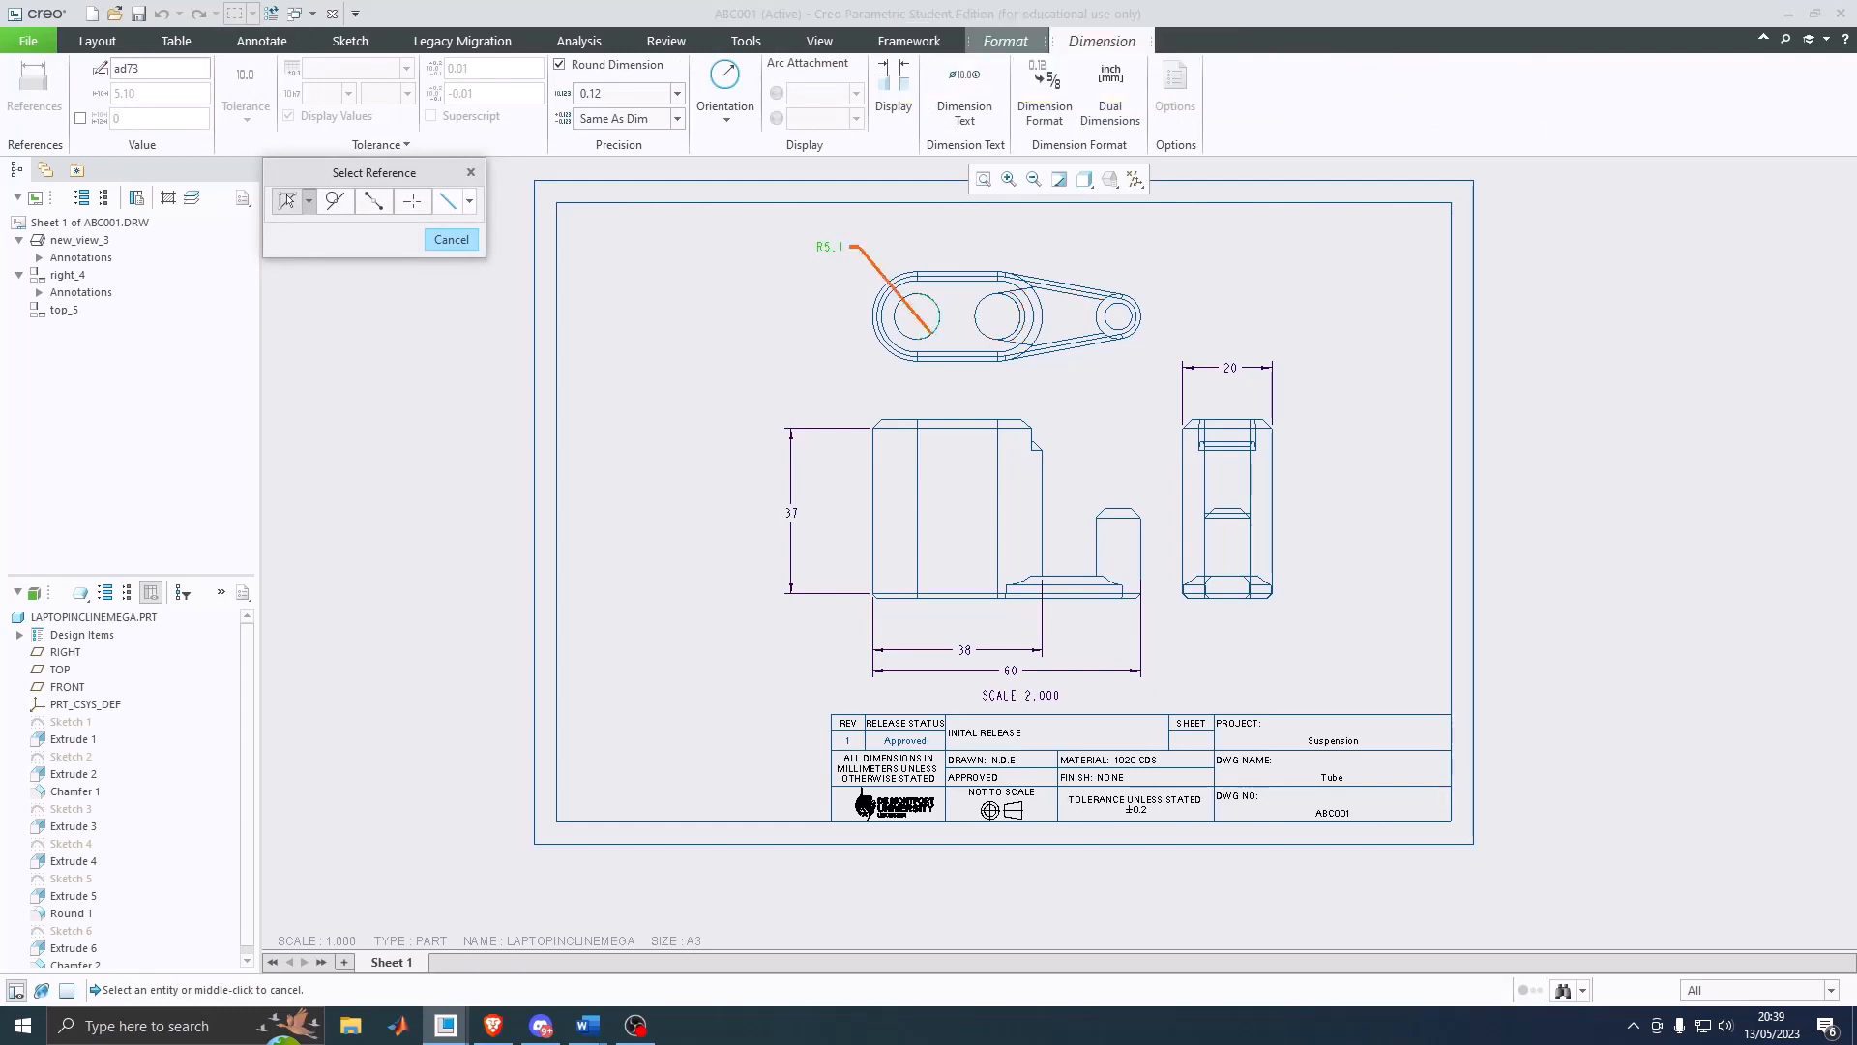
pyautogui.press('Escape')
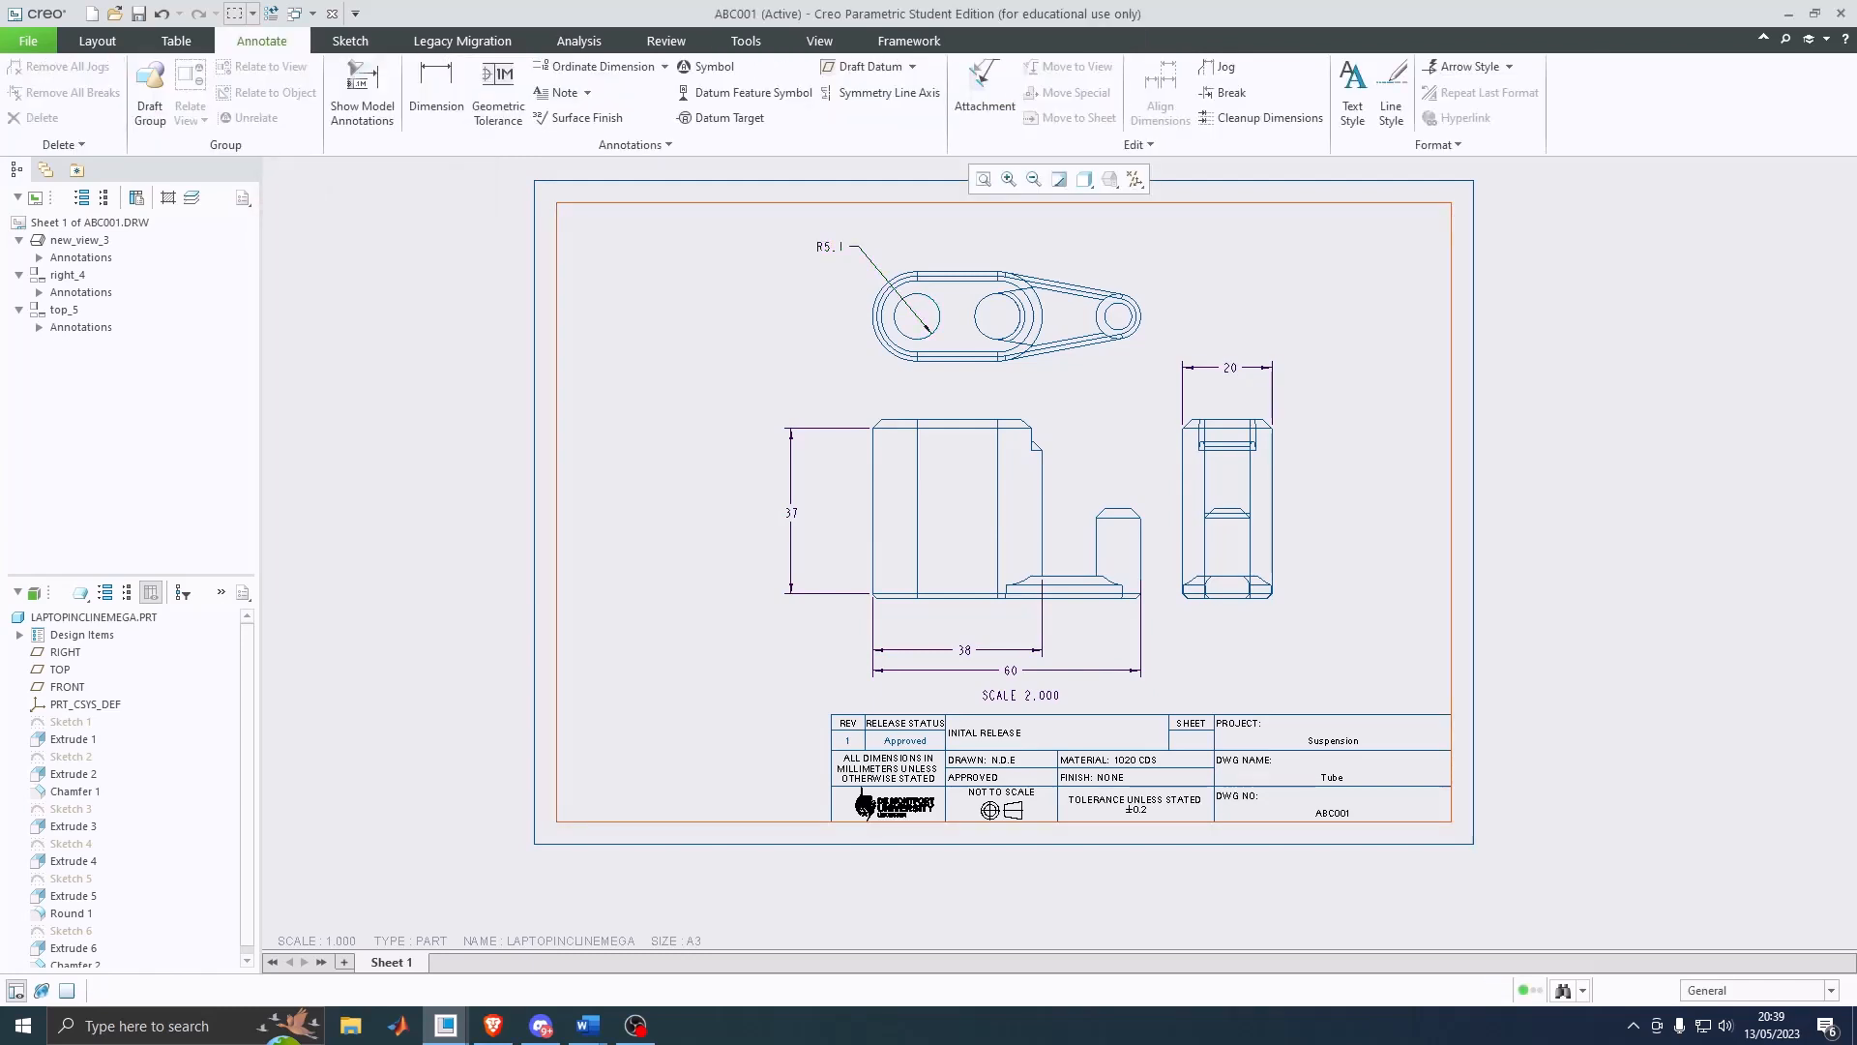
# Step: Try to change the prefix text of the top view's hole radius dimension
pyautogui.click(829, 246)
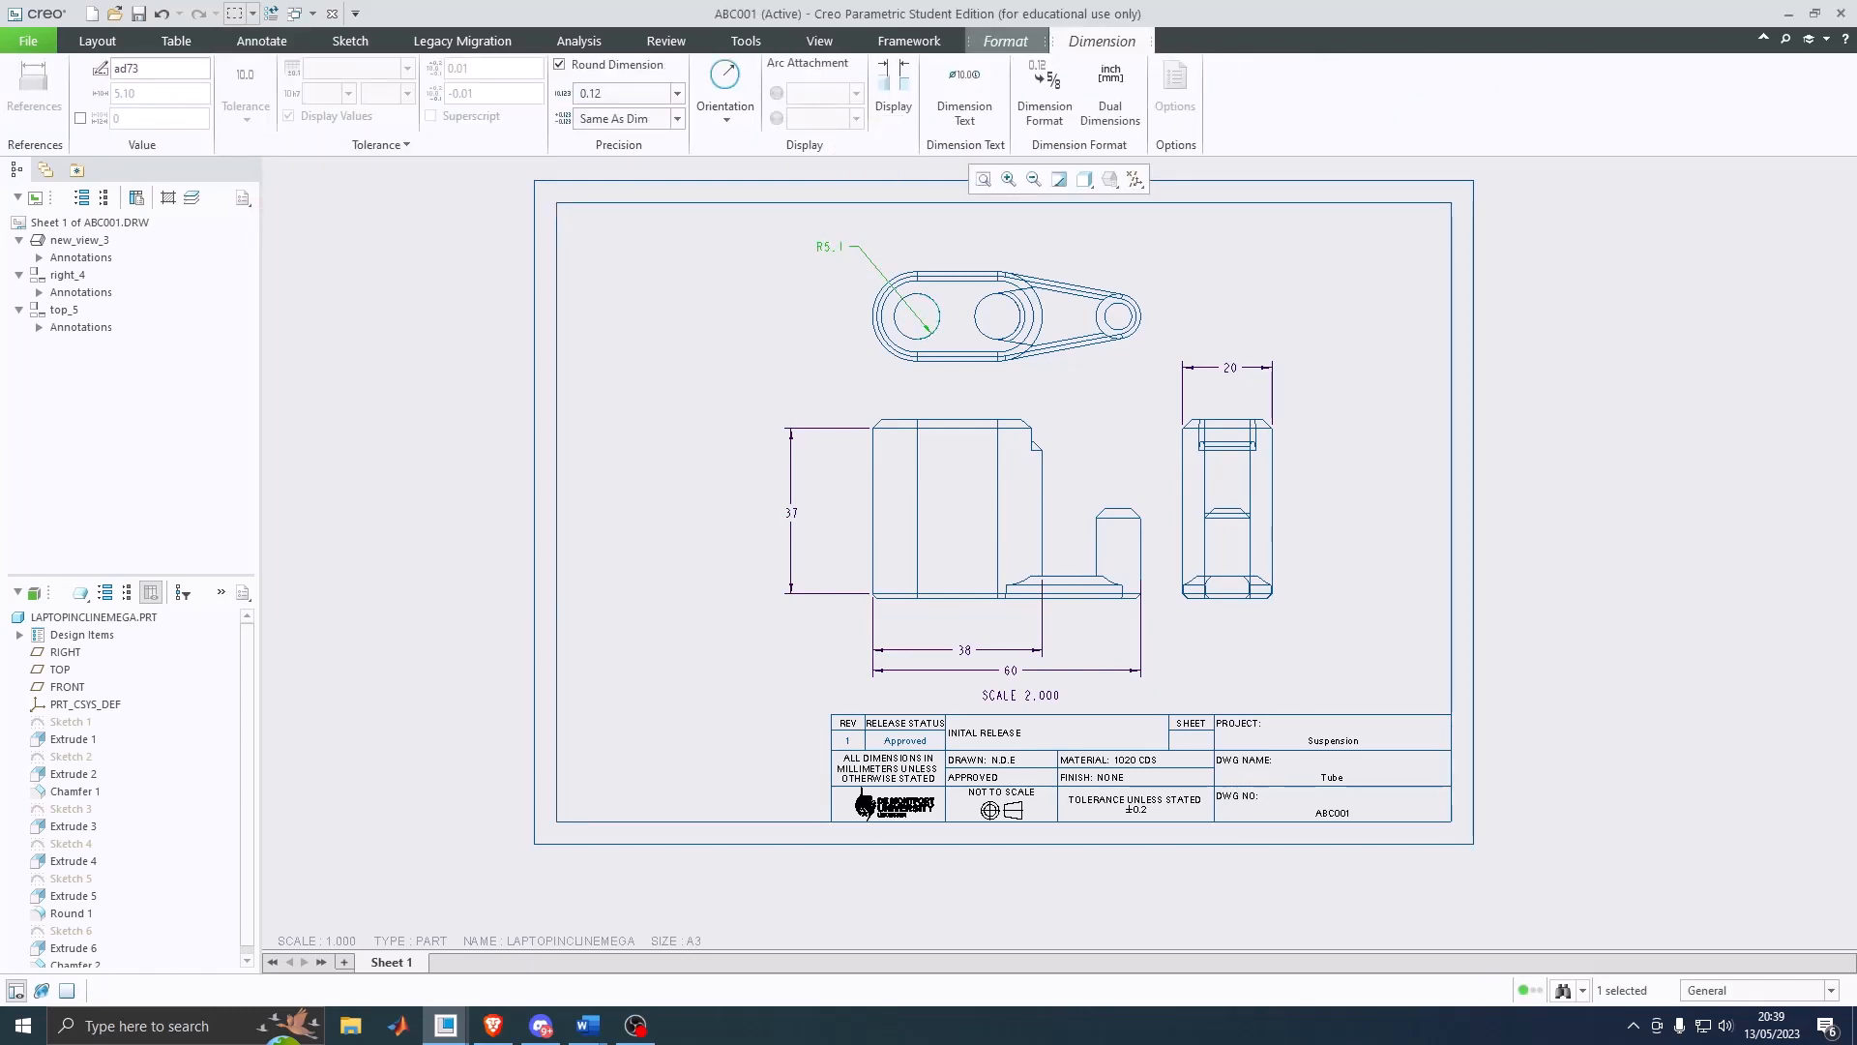
pyautogui.click(965, 97)
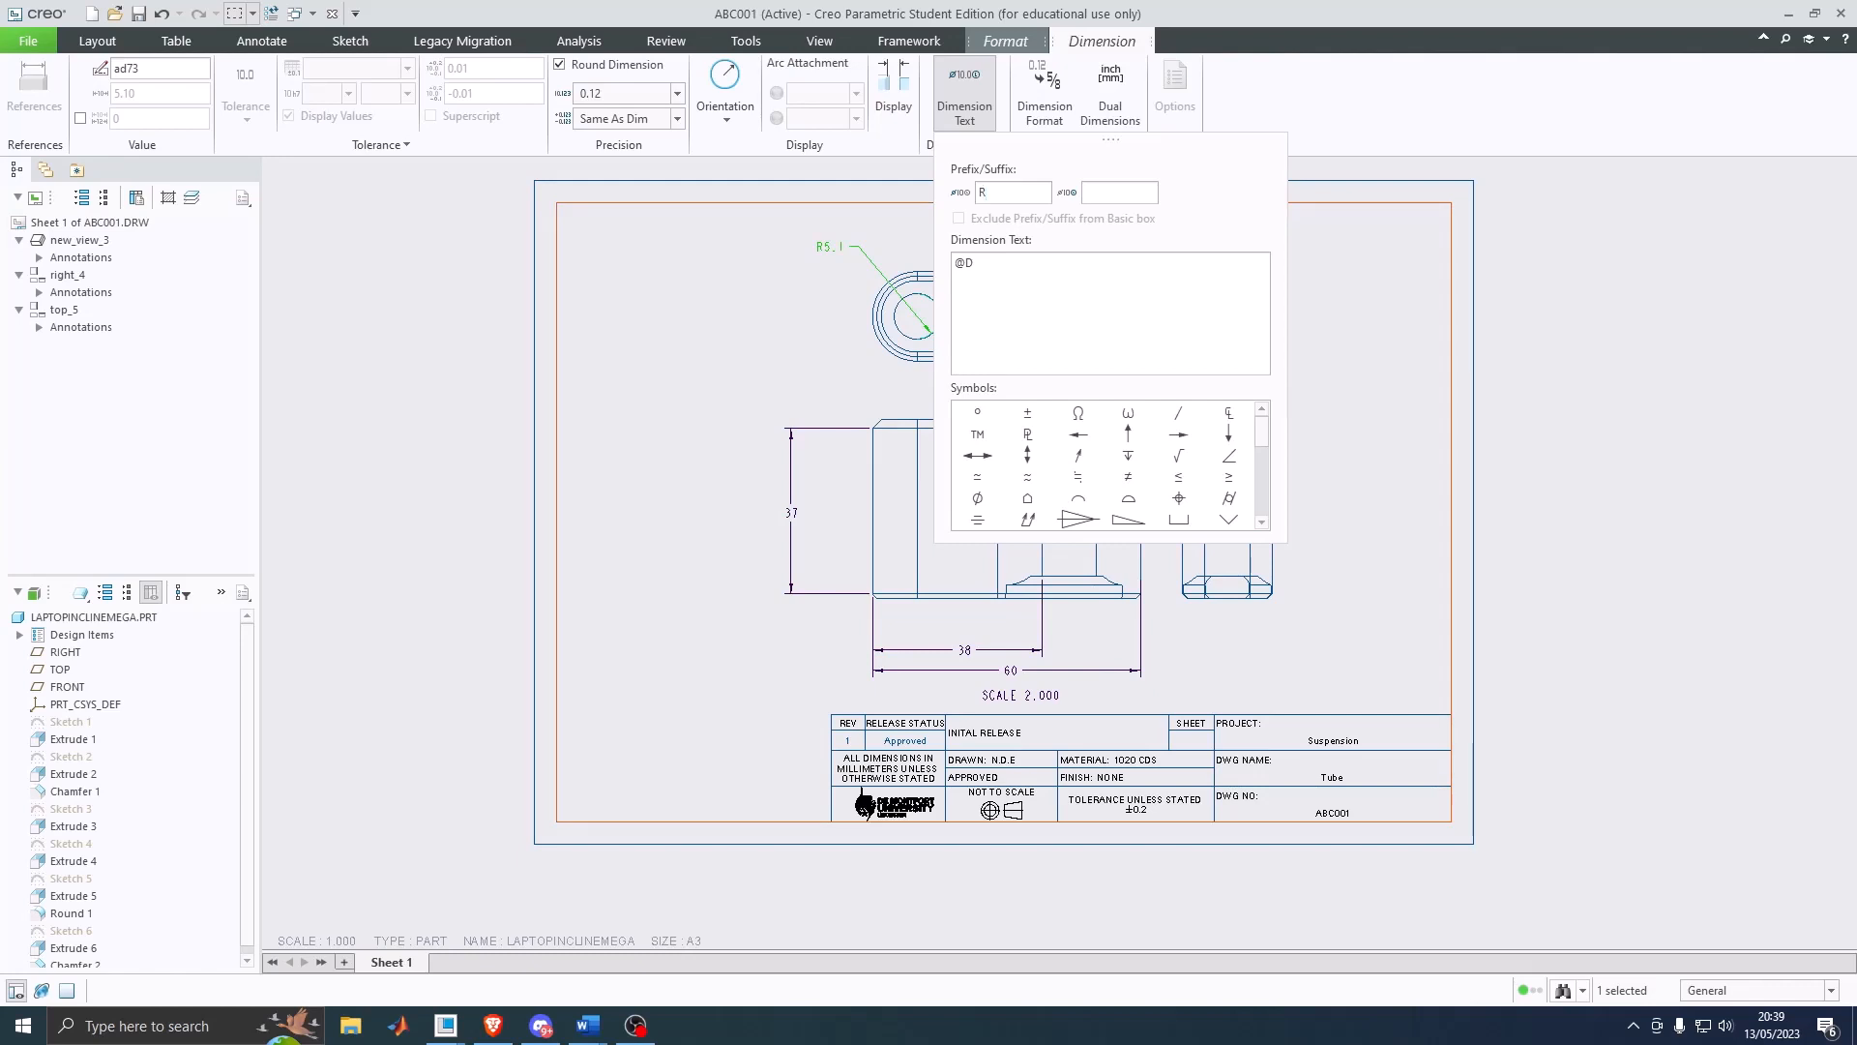
pyautogui.press('BackSpace')
pyautogui.write('NU')
pyautogui.press('Return')
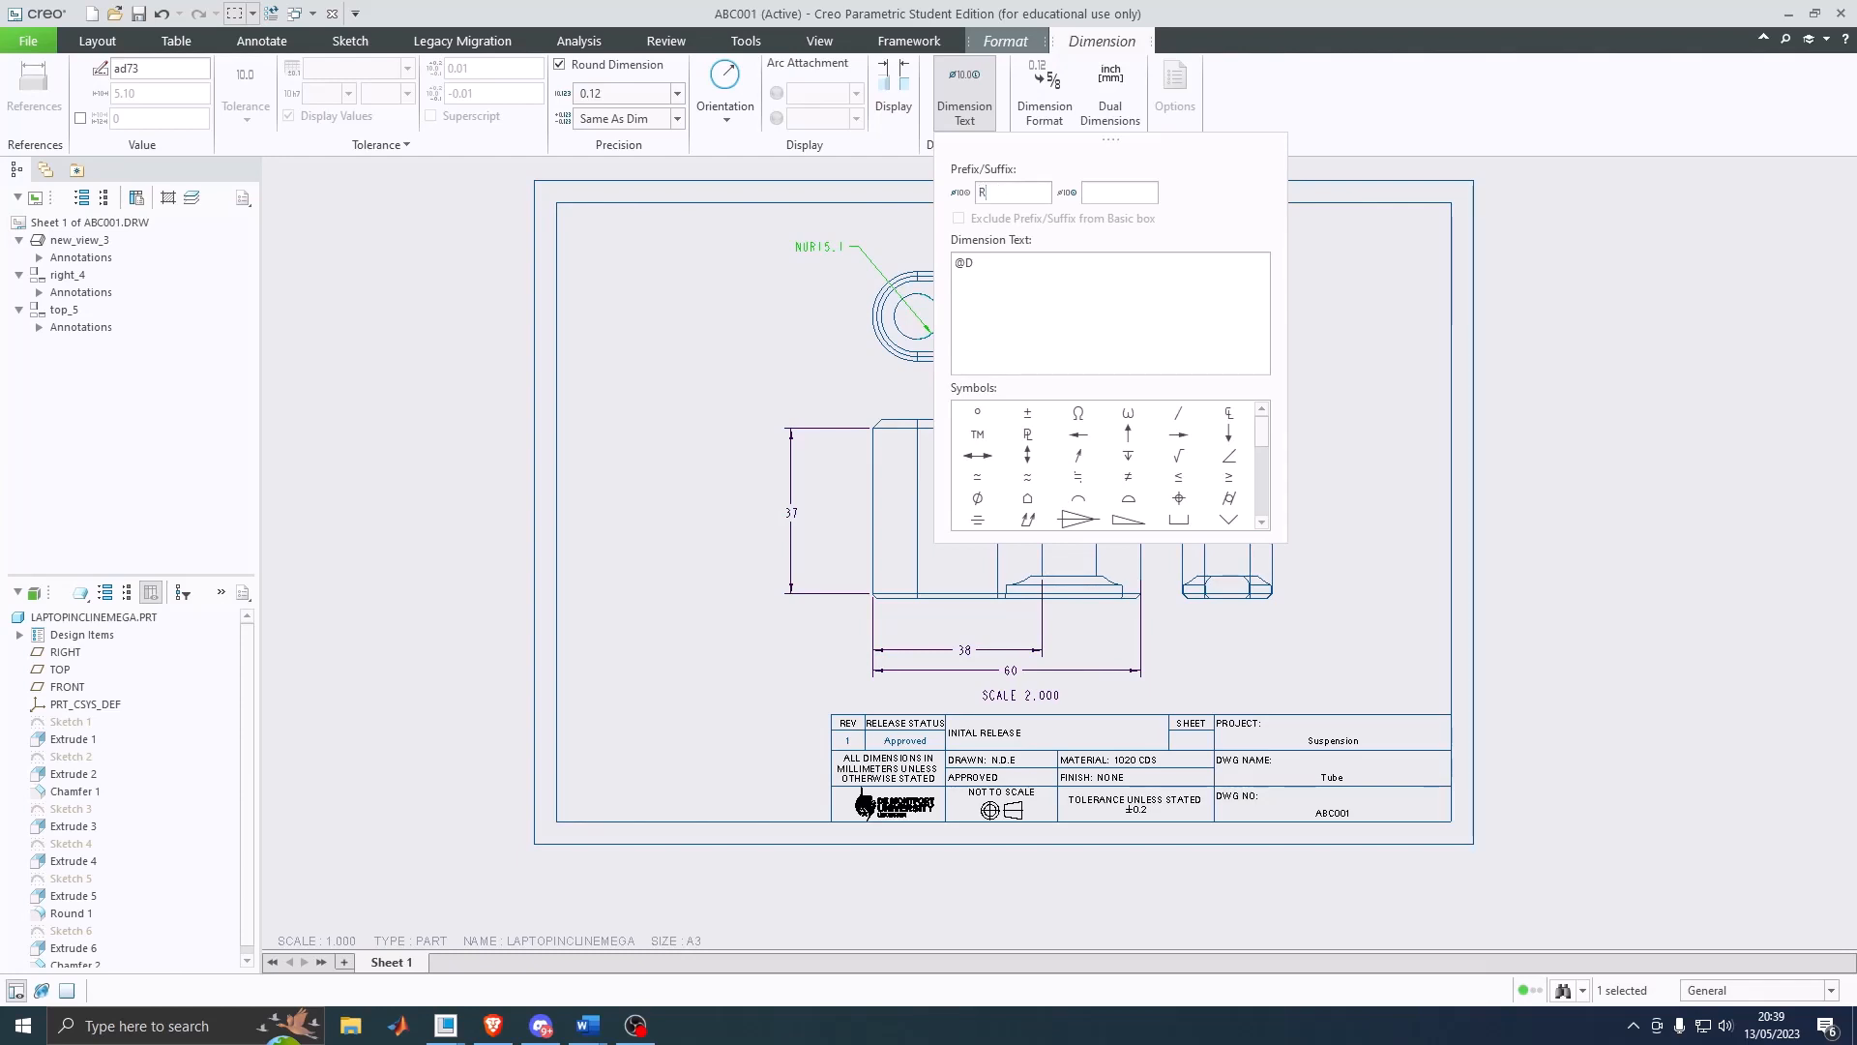
pyautogui.press('Return')
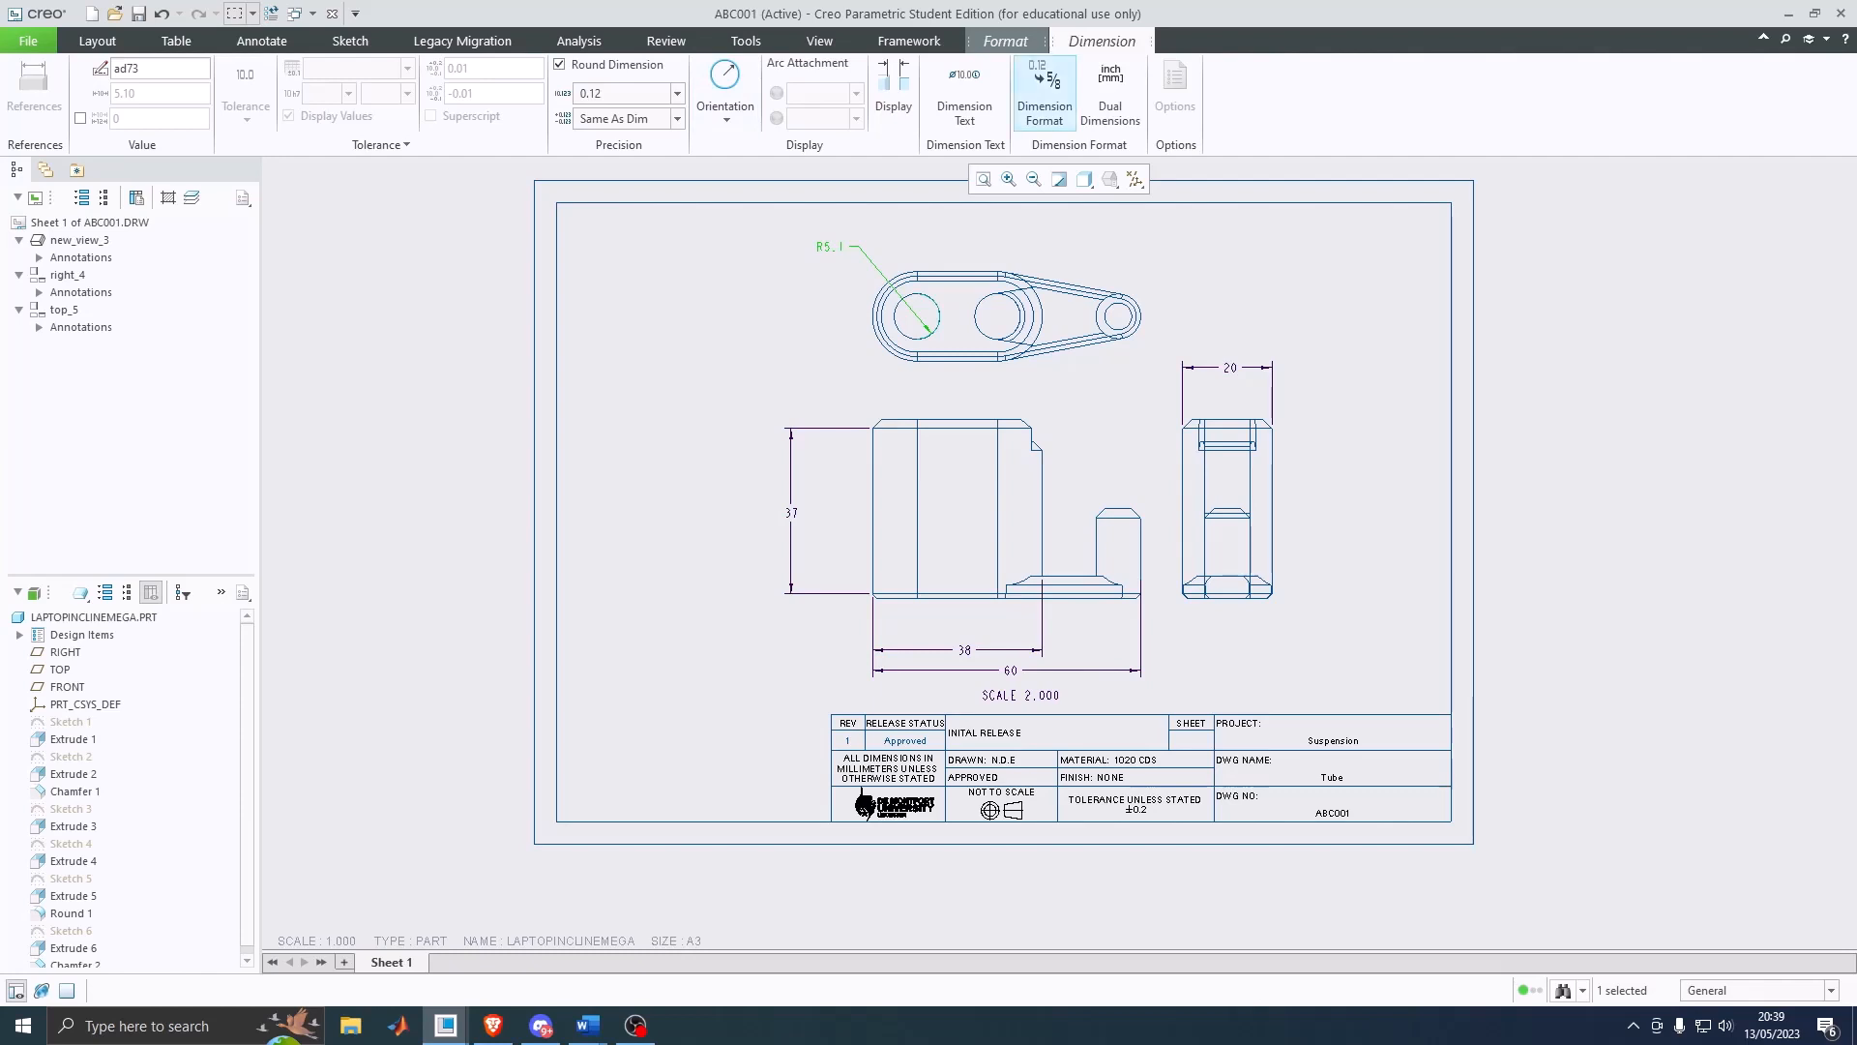
pyautogui.click(1111, 94)
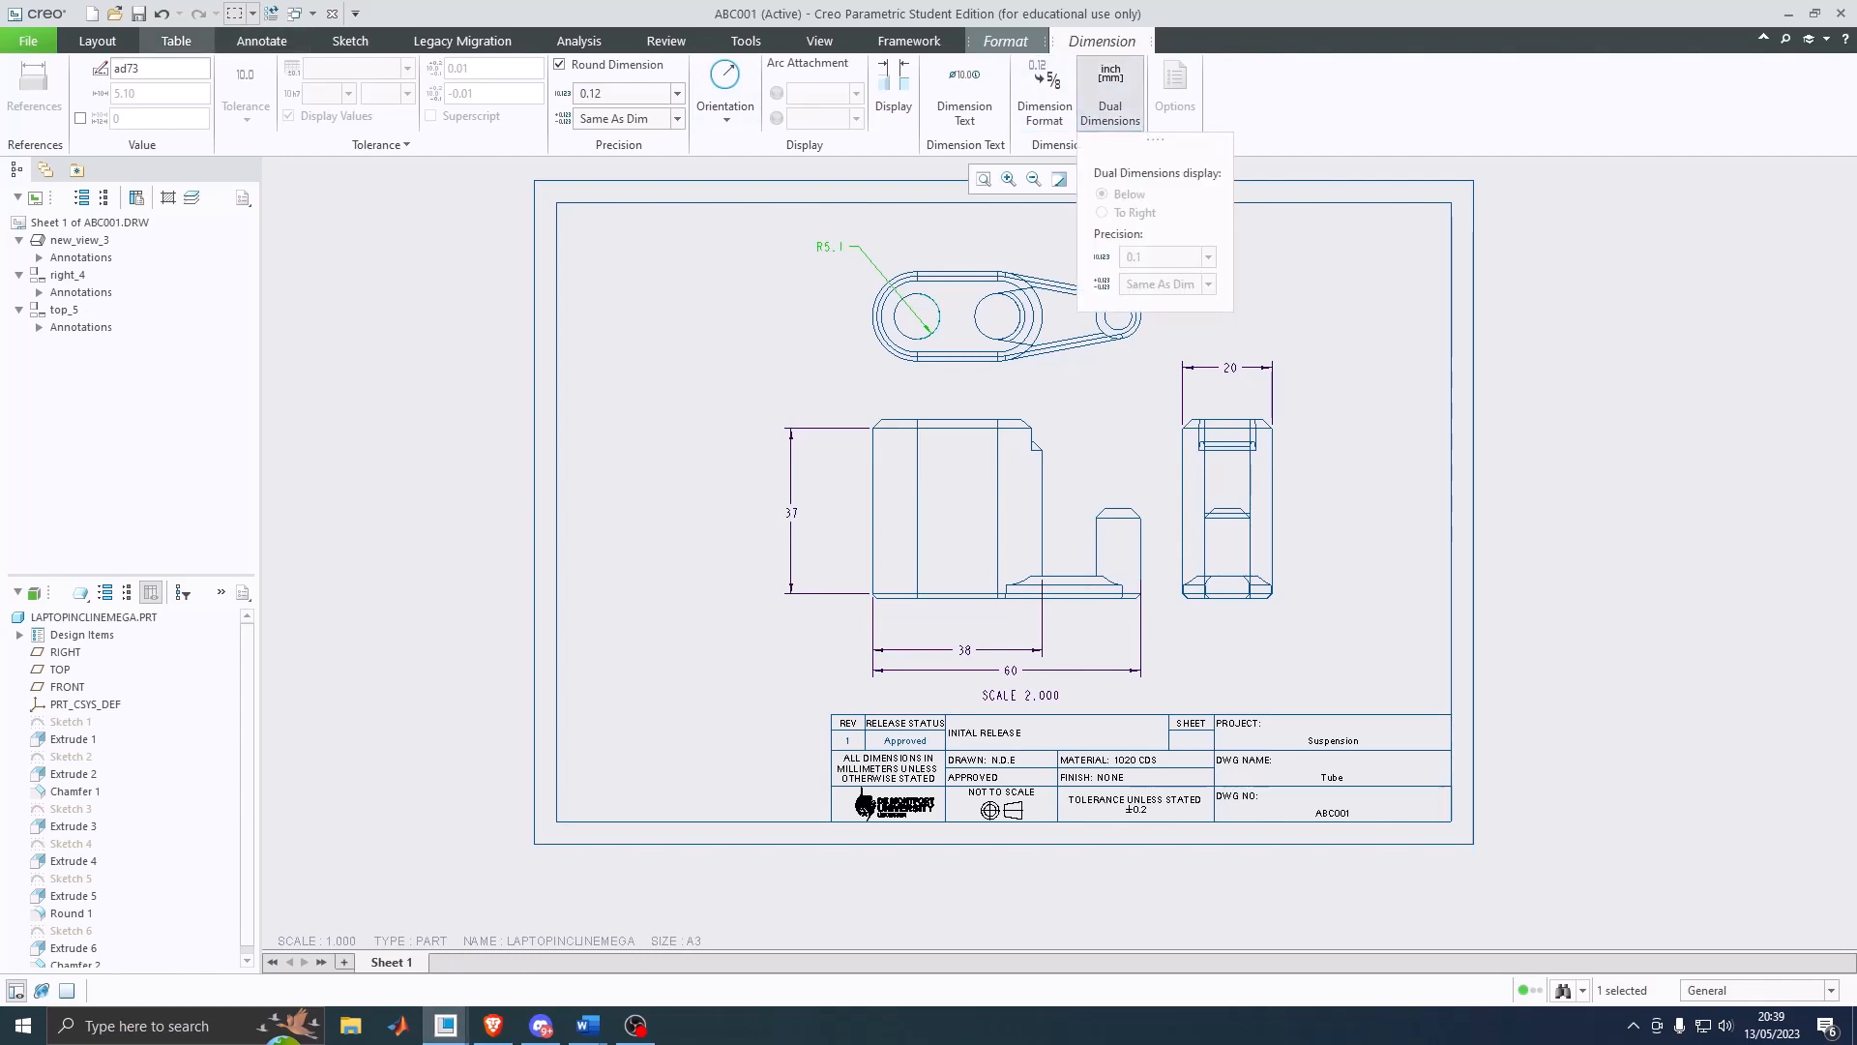
pyautogui.click(176, 41)
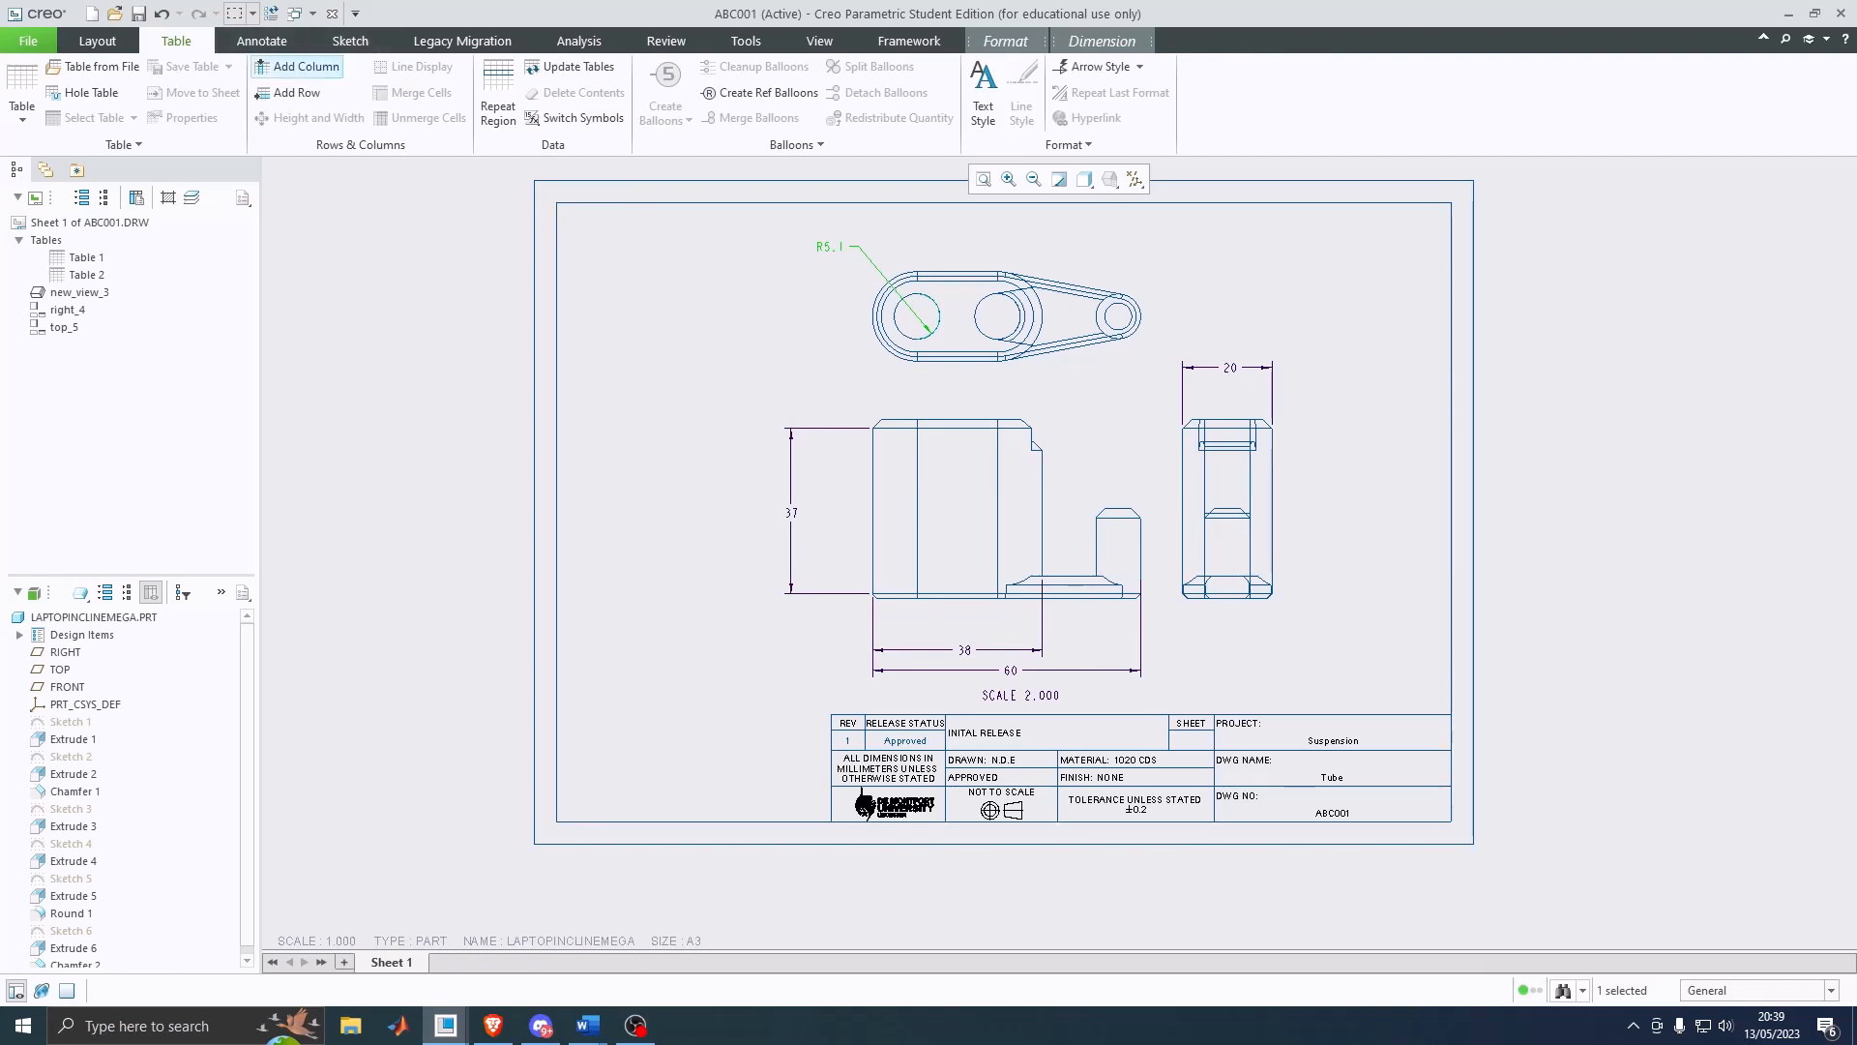
# Step: Add an unattached note reading 1 in the empty cell beneath SHEET in the title block
pyautogui.click(261, 41)
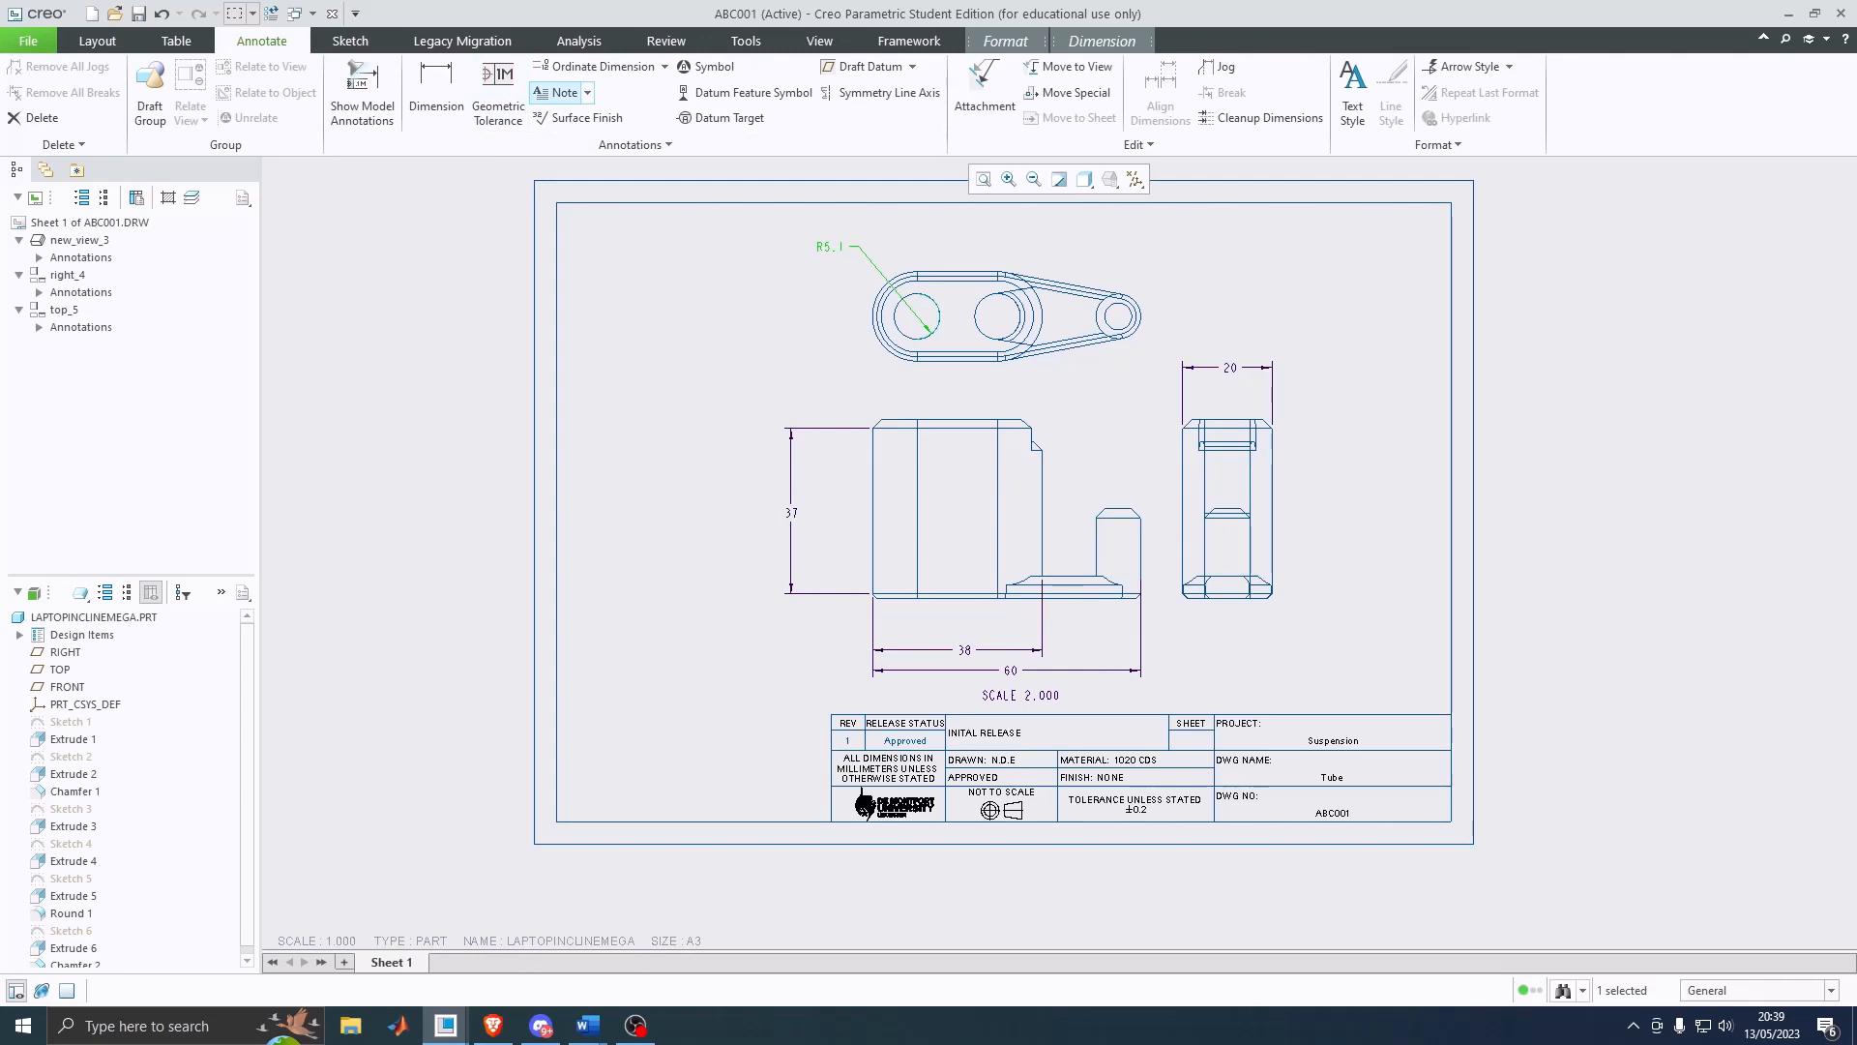
pyautogui.click(558, 93)
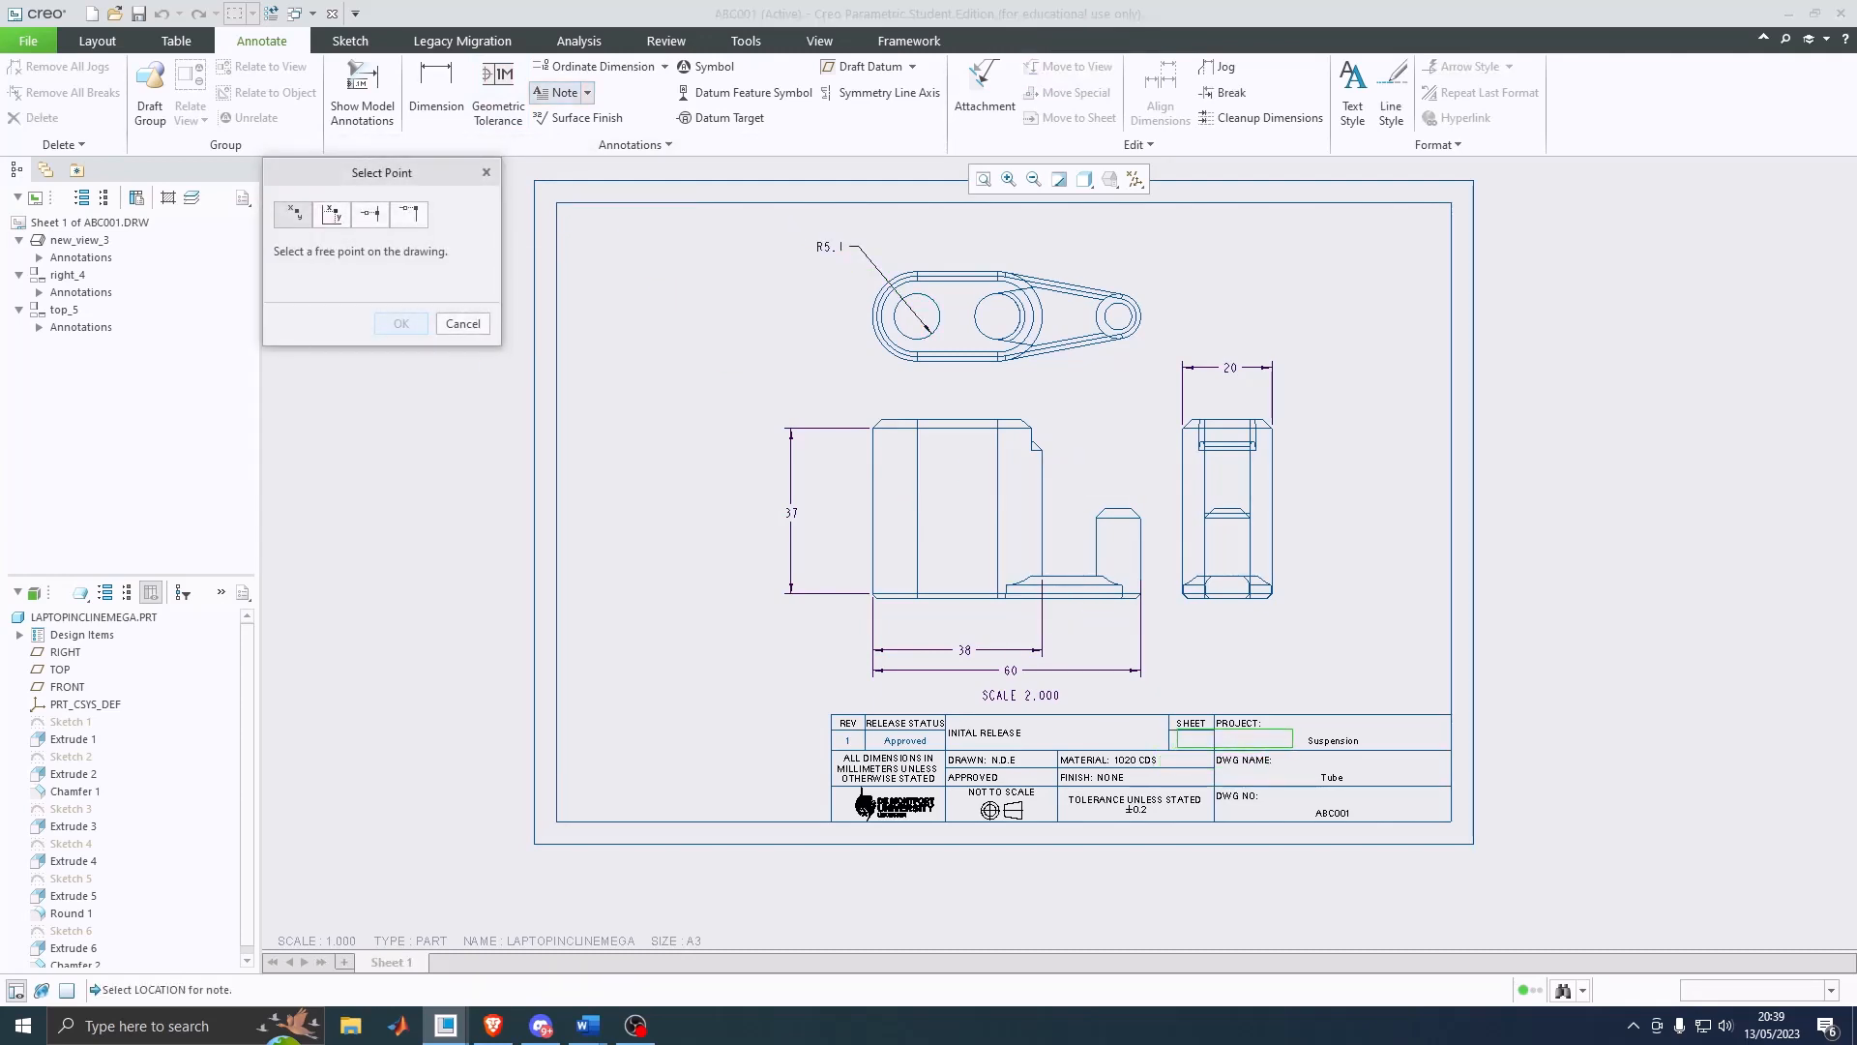
pyautogui.click(1181, 741)
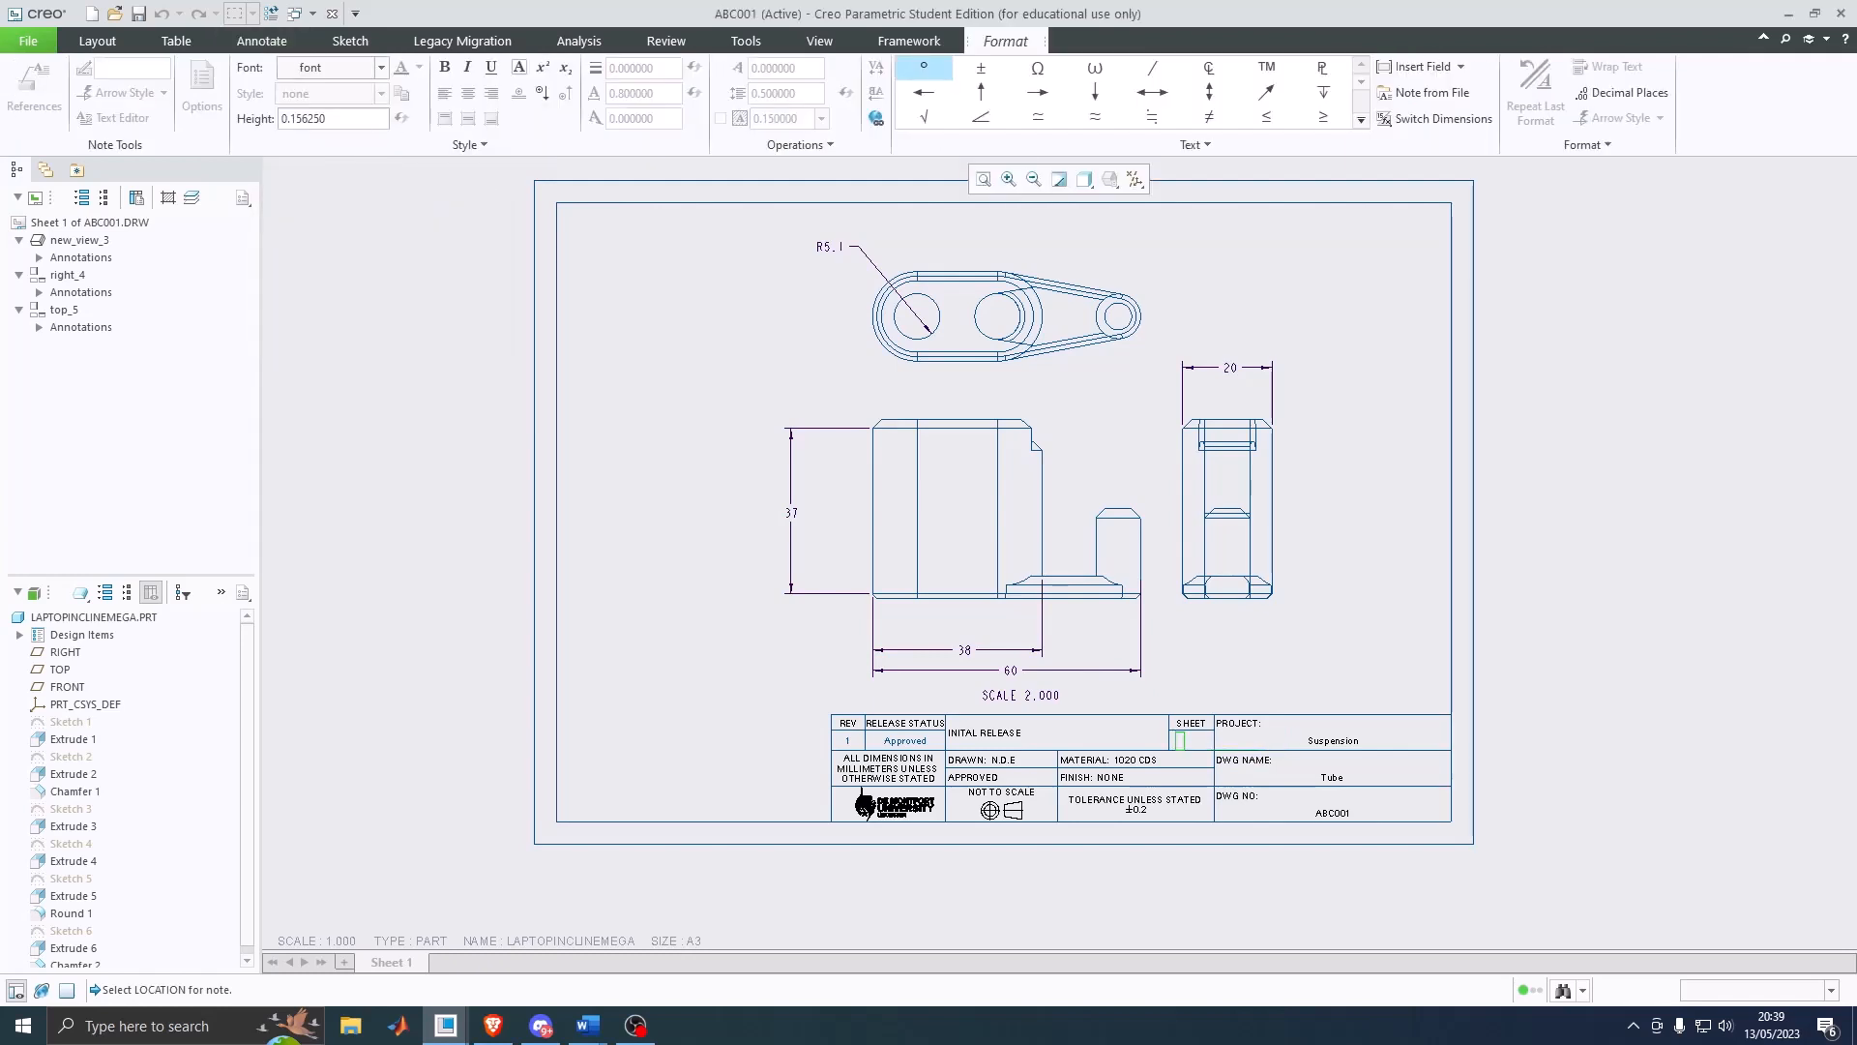
pyautogui.click(1200, 739)
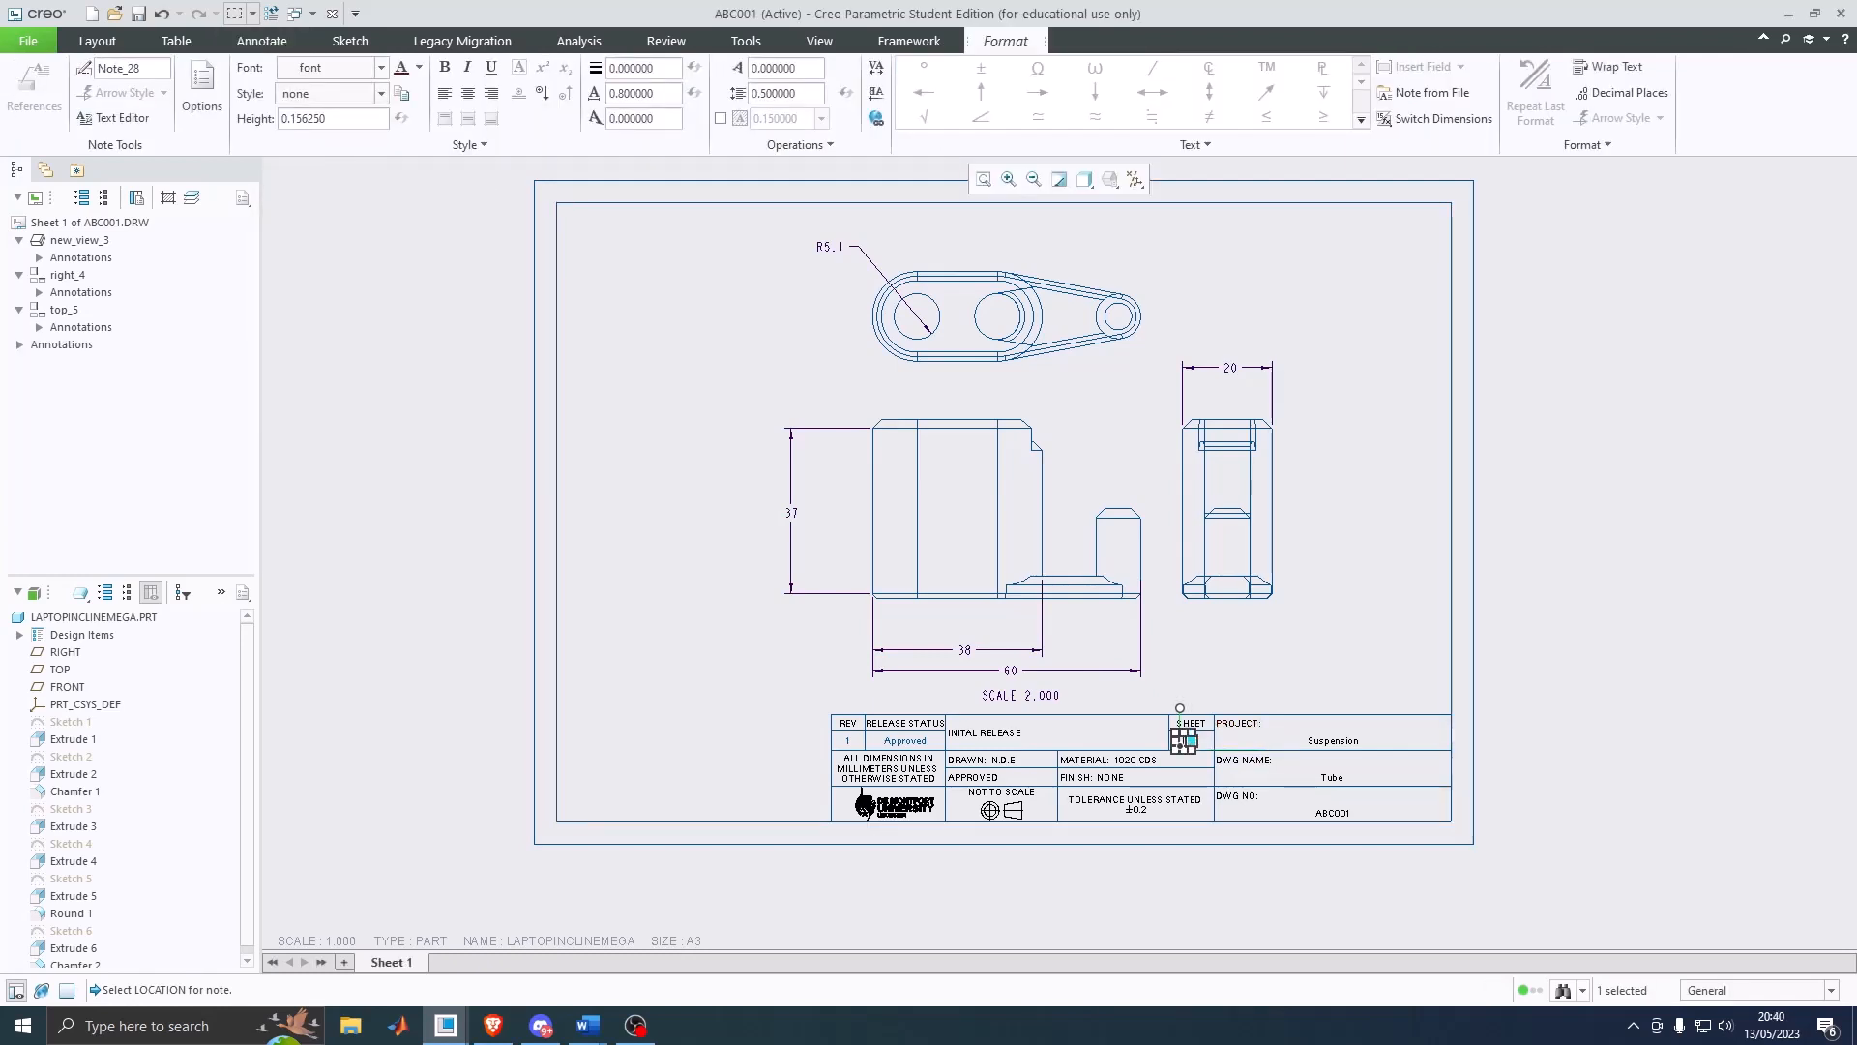
pyautogui.scroll(-5, 1195, 742)
pyautogui.scroll(12, 1194, 742)
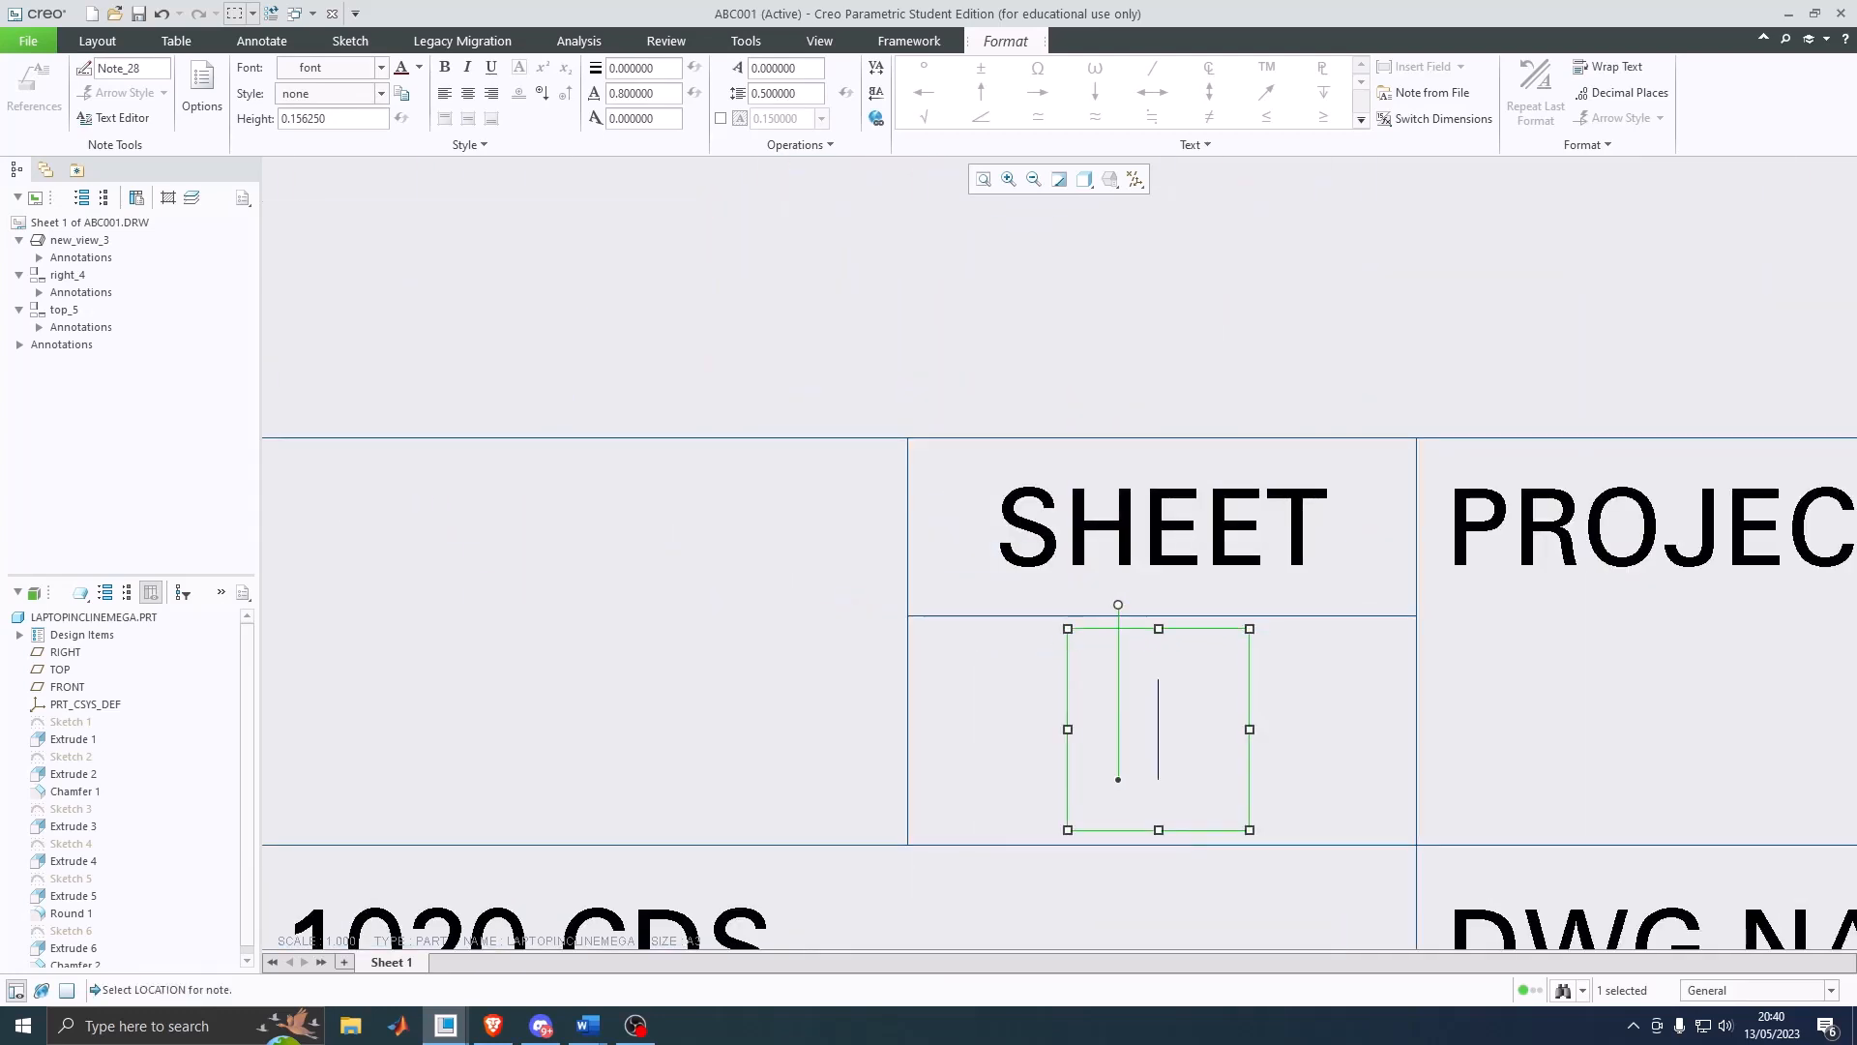
pyautogui.scroll(4, 1220, 686)
pyautogui.scroll(-14, 1187, 695)
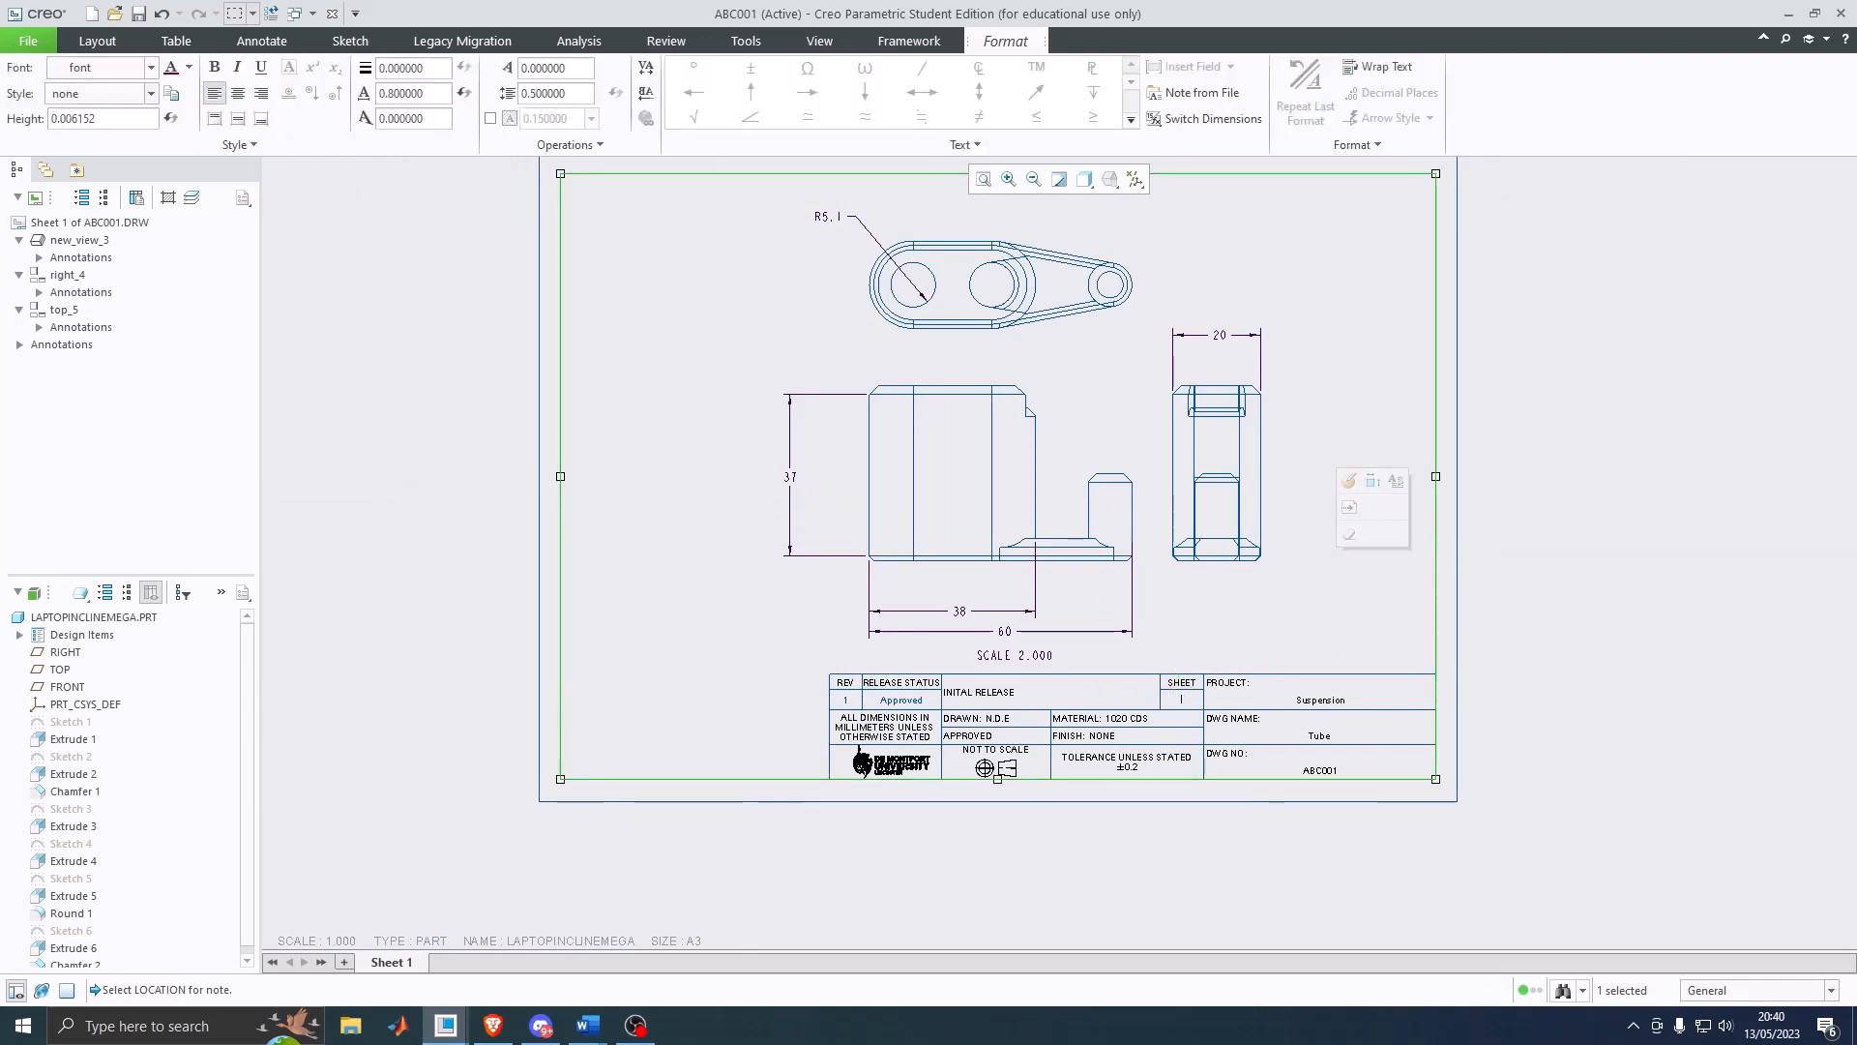
pyautogui.click(1557, 532)
pyautogui.moveTo(1557, 532); pyautogui.dragTo(1571, 581, button='middle')
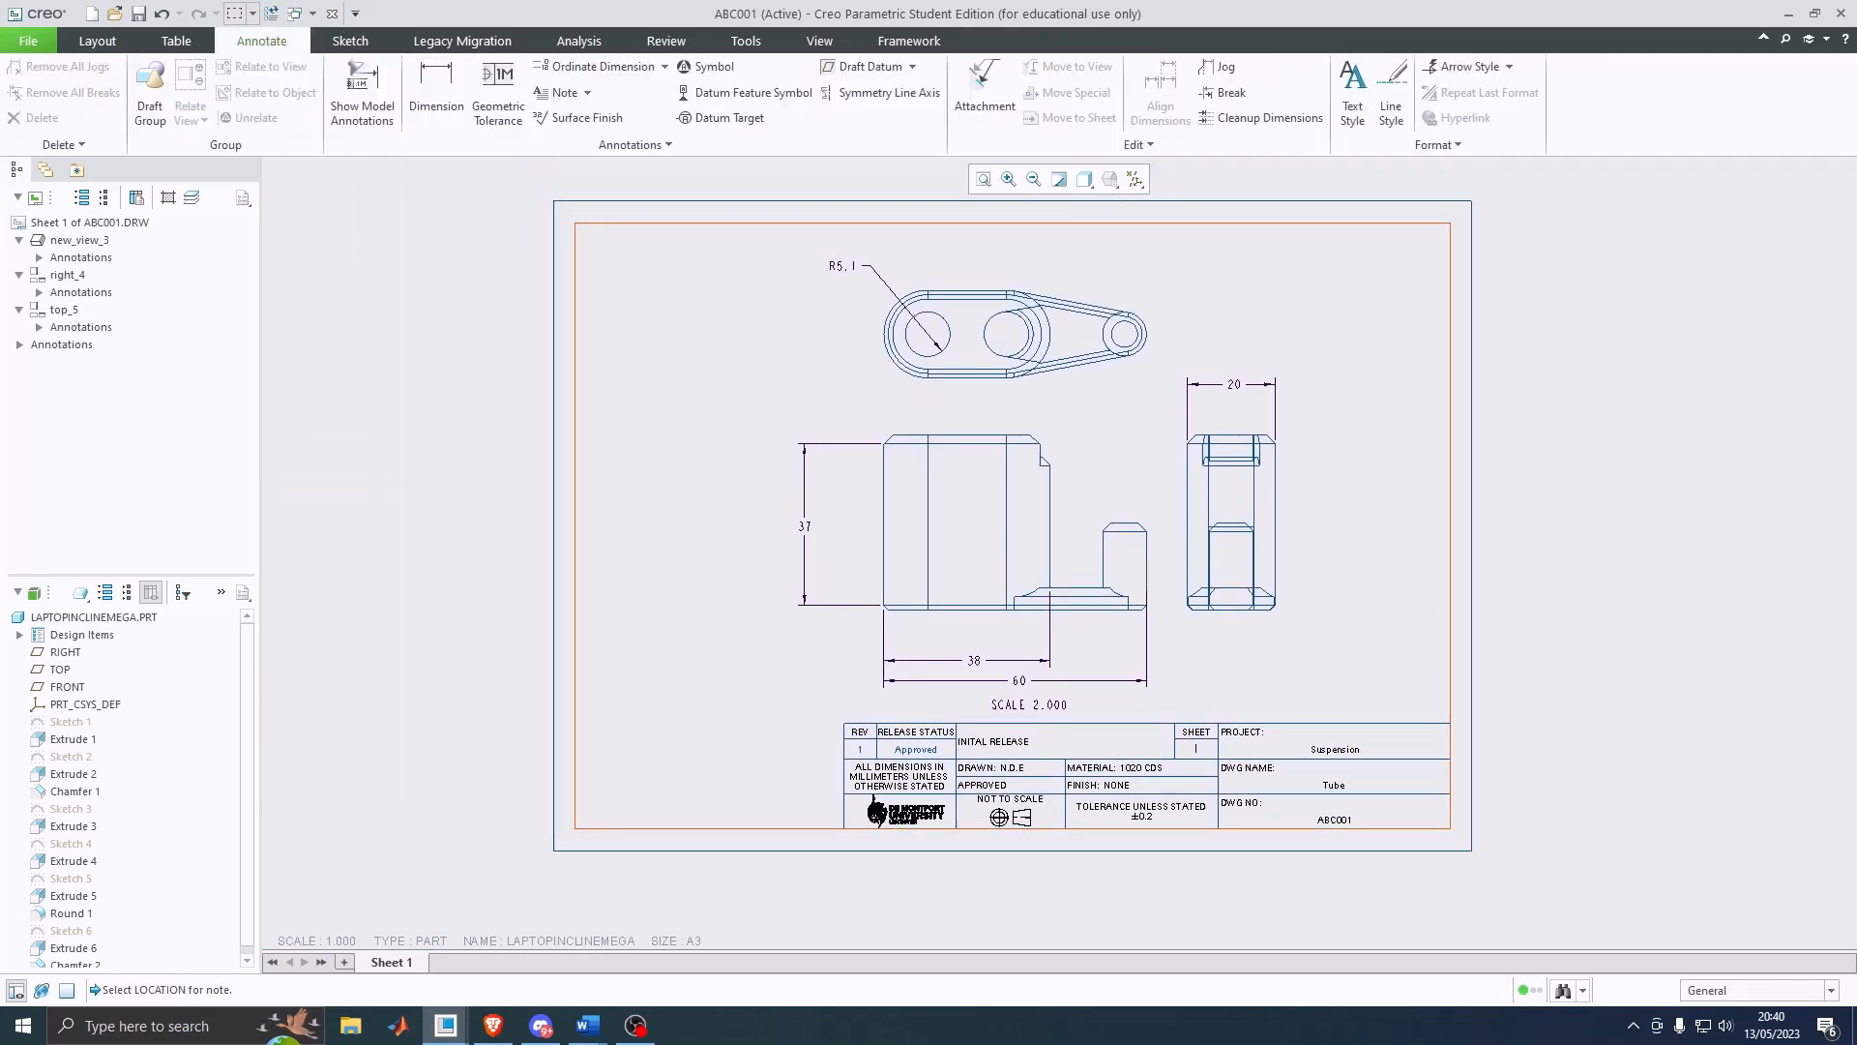
pyautogui.click(746, 41)
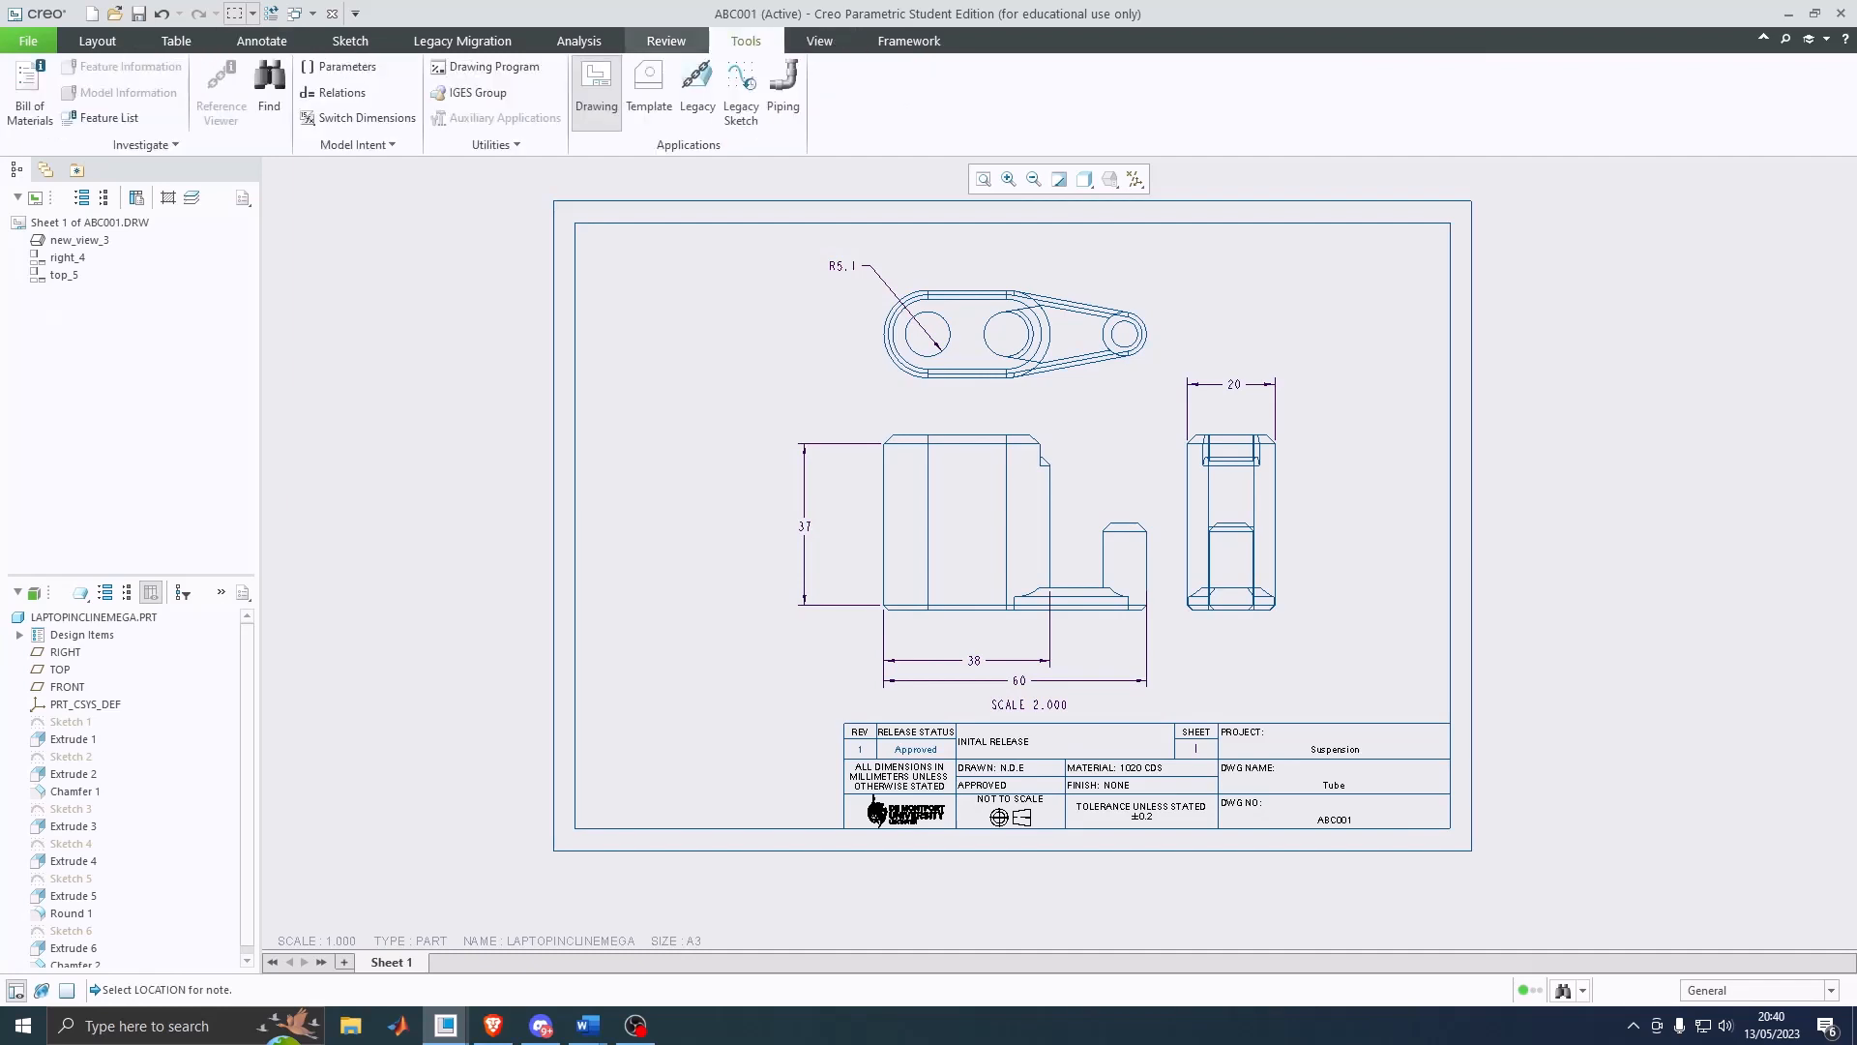
pyautogui.click(666, 41)
pyautogui.click(579, 40)
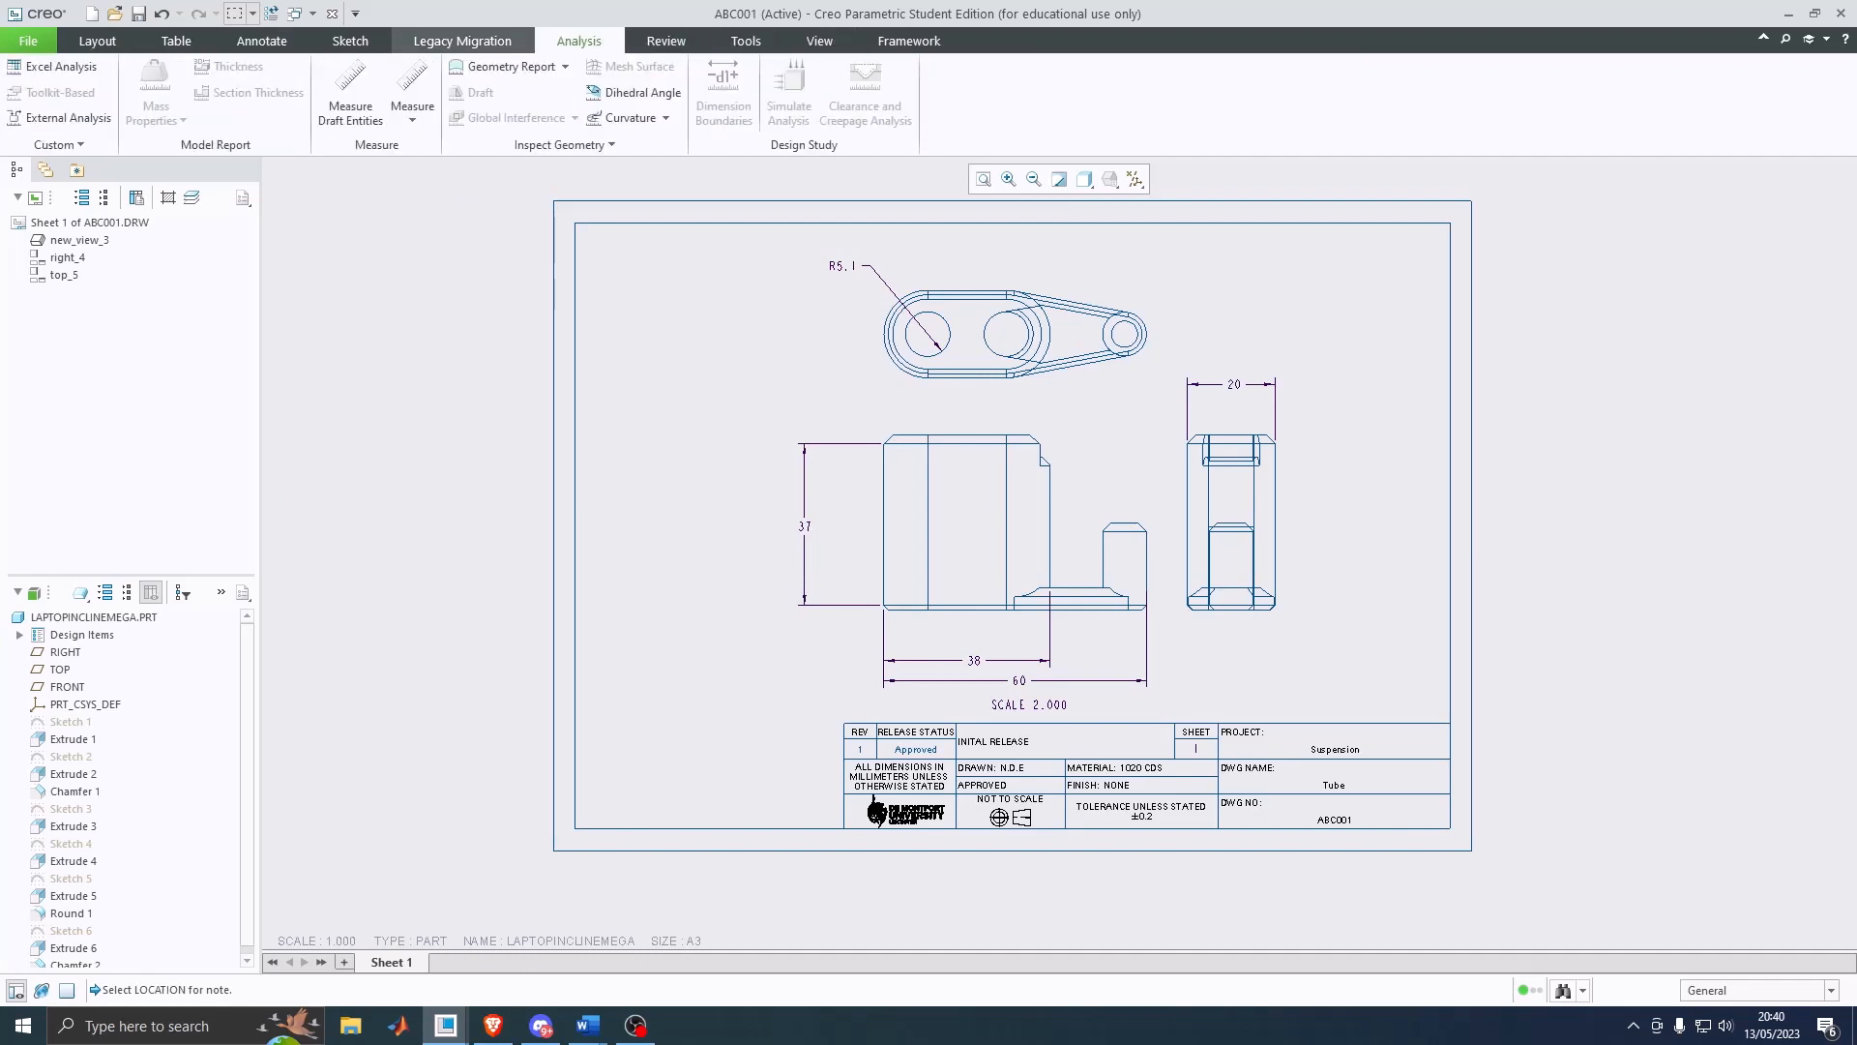
pyautogui.click(462, 40)
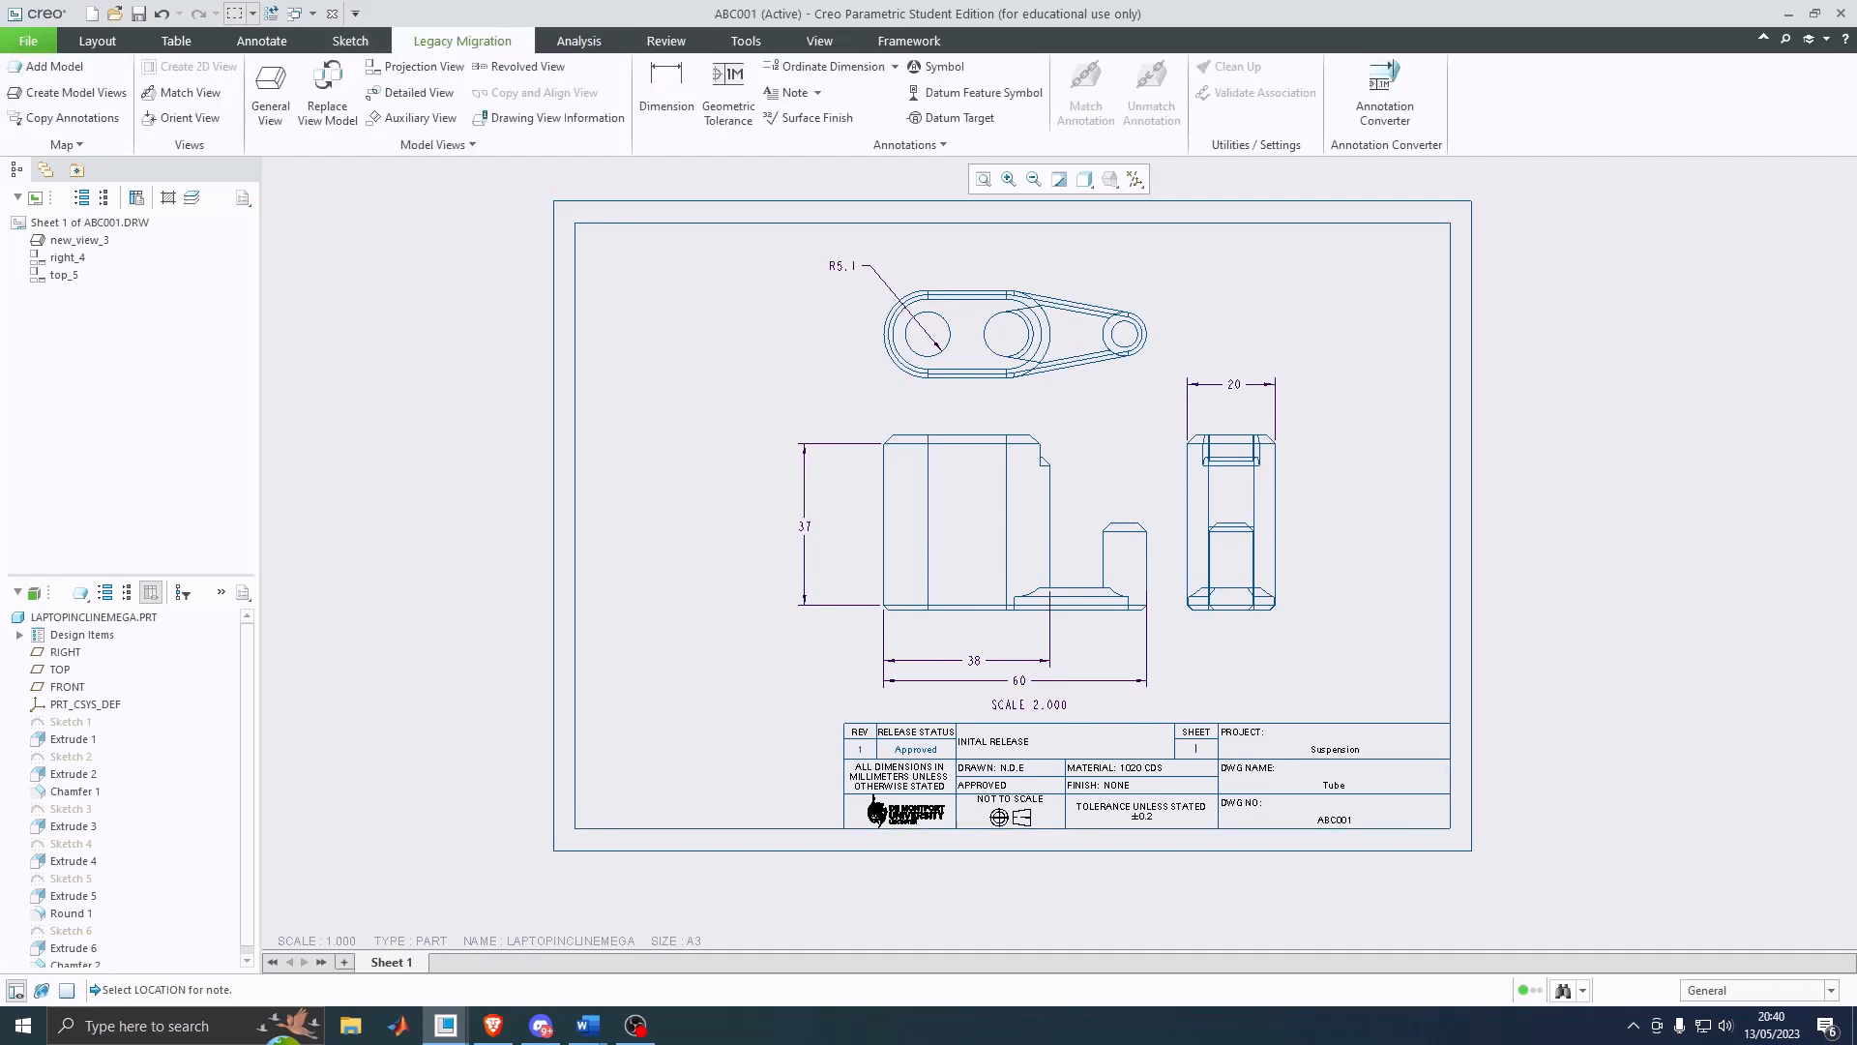
pyautogui.click(350, 41)
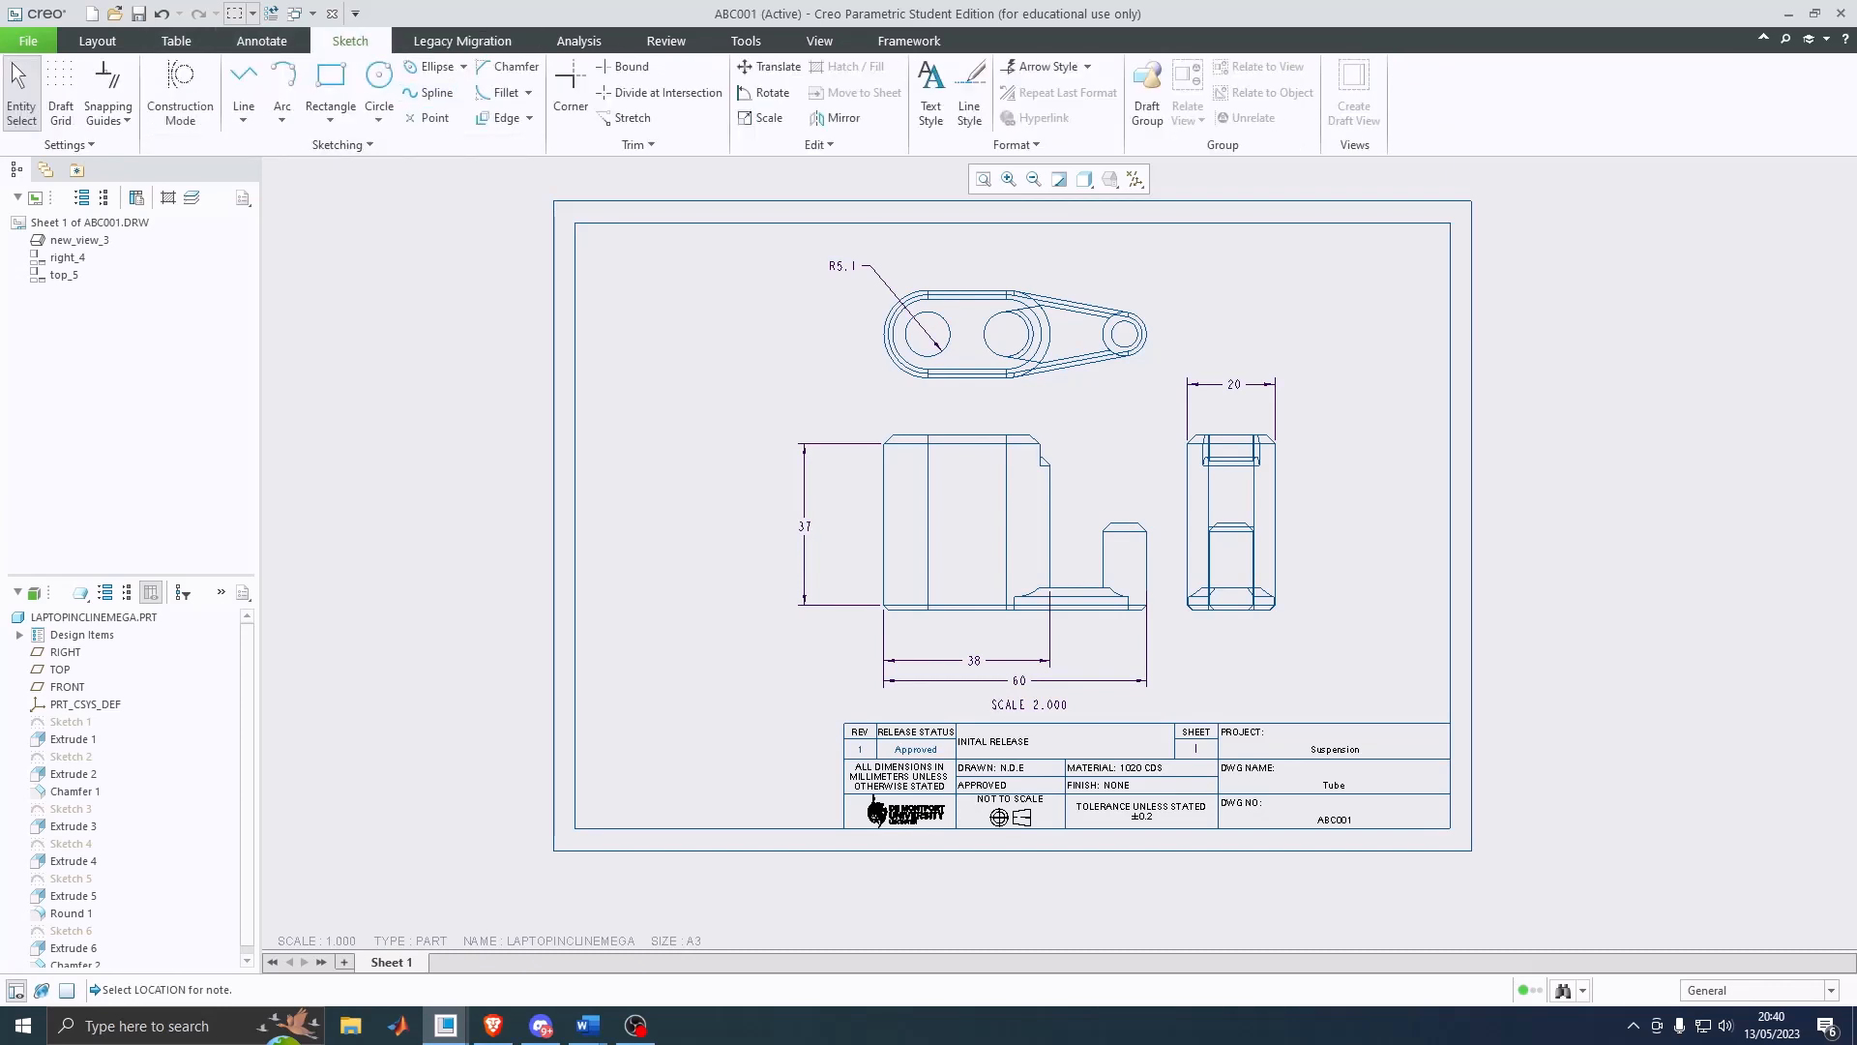
# Step: Insert a general view of the part with No Combined State in empty space outside the sheet, accepting its default orientation
pyautogui.scroll(-4, 1434, 483)
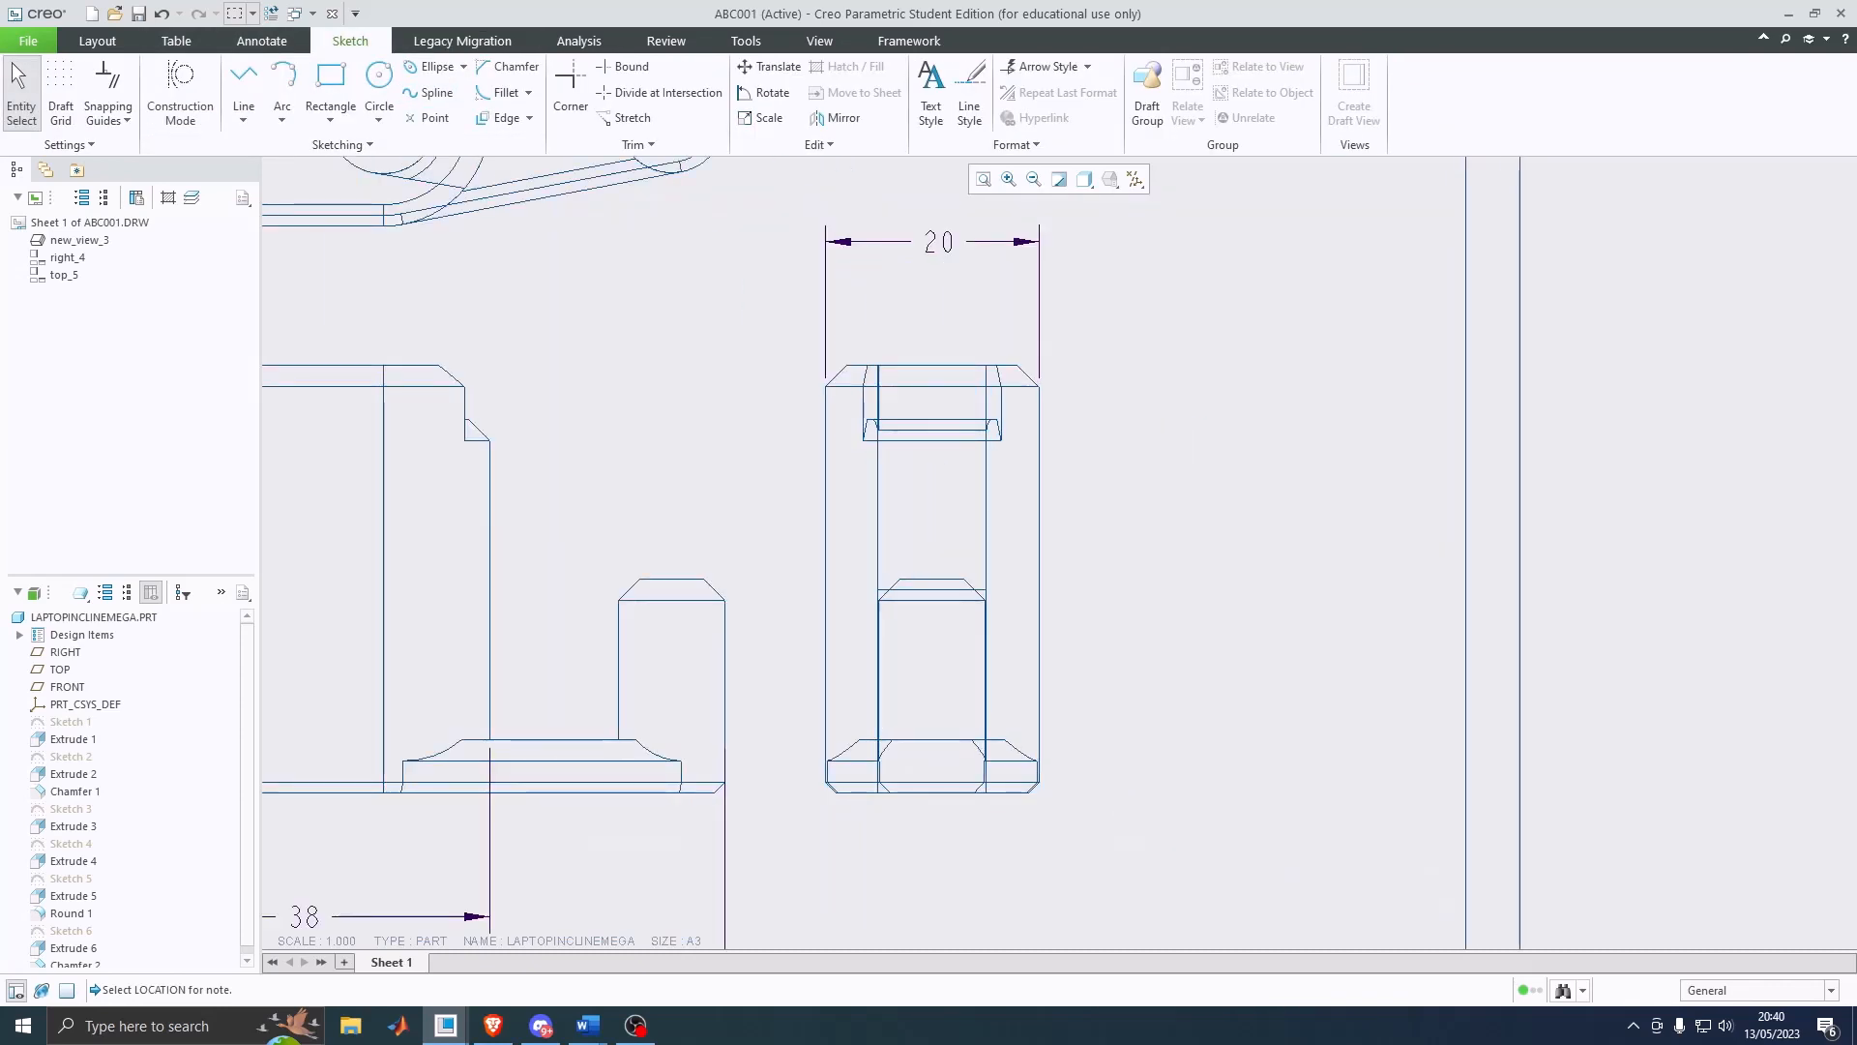
pyautogui.scroll(8, 1456, 473)
pyautogui.moveTo(1607, 482)
pyautogui.mouseDown(button='middle')
pyautogui.moveTo(921, 515)
pyautogui.moveTo(397, 472)
pyautogui.mouseUp(button='middle')
pyautogui.scroll(4, 488, 477)
pyautogui.scroll(-5, 488, 477)
pyautogui.moveTo(523, 531); pyautogui.dragTo(1062, 423, button='middle')
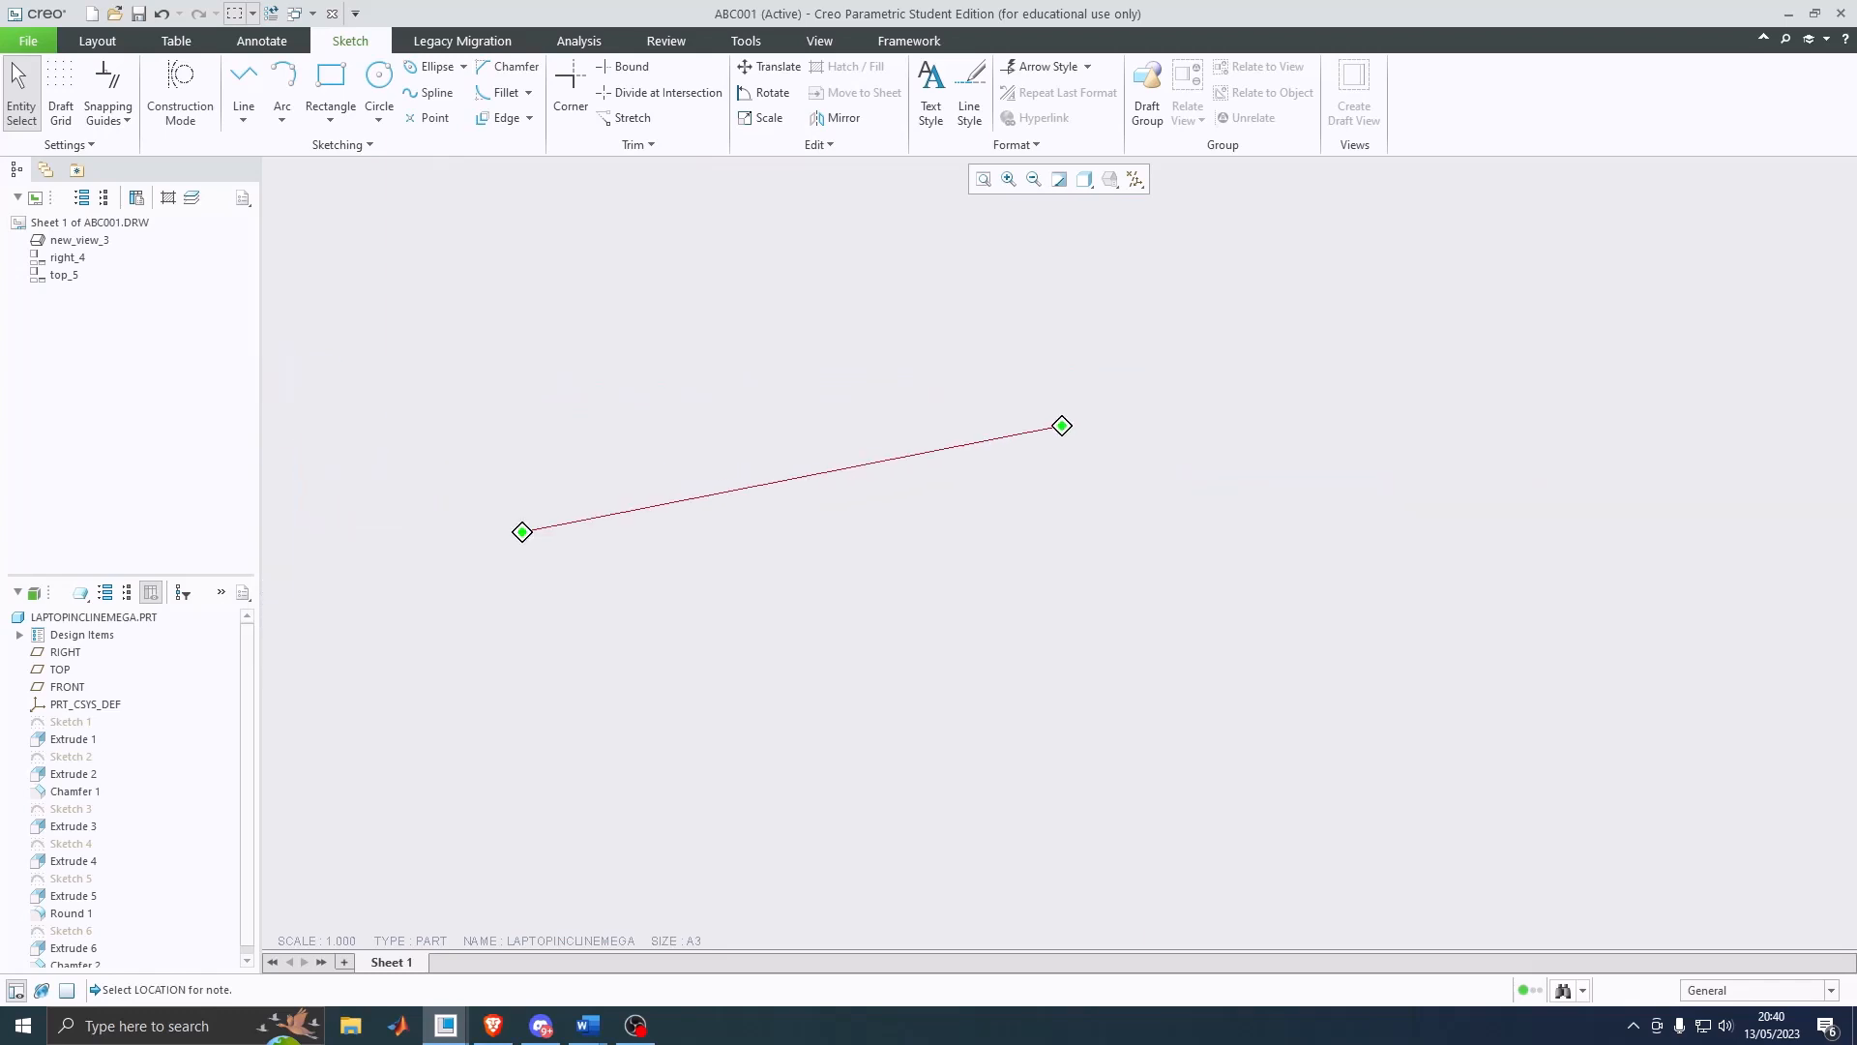
pyautogui.scroll(4, 1061, 423)
pyautogui.scroll(-4, 1061, 422)
pyautogui.click(97, 40)
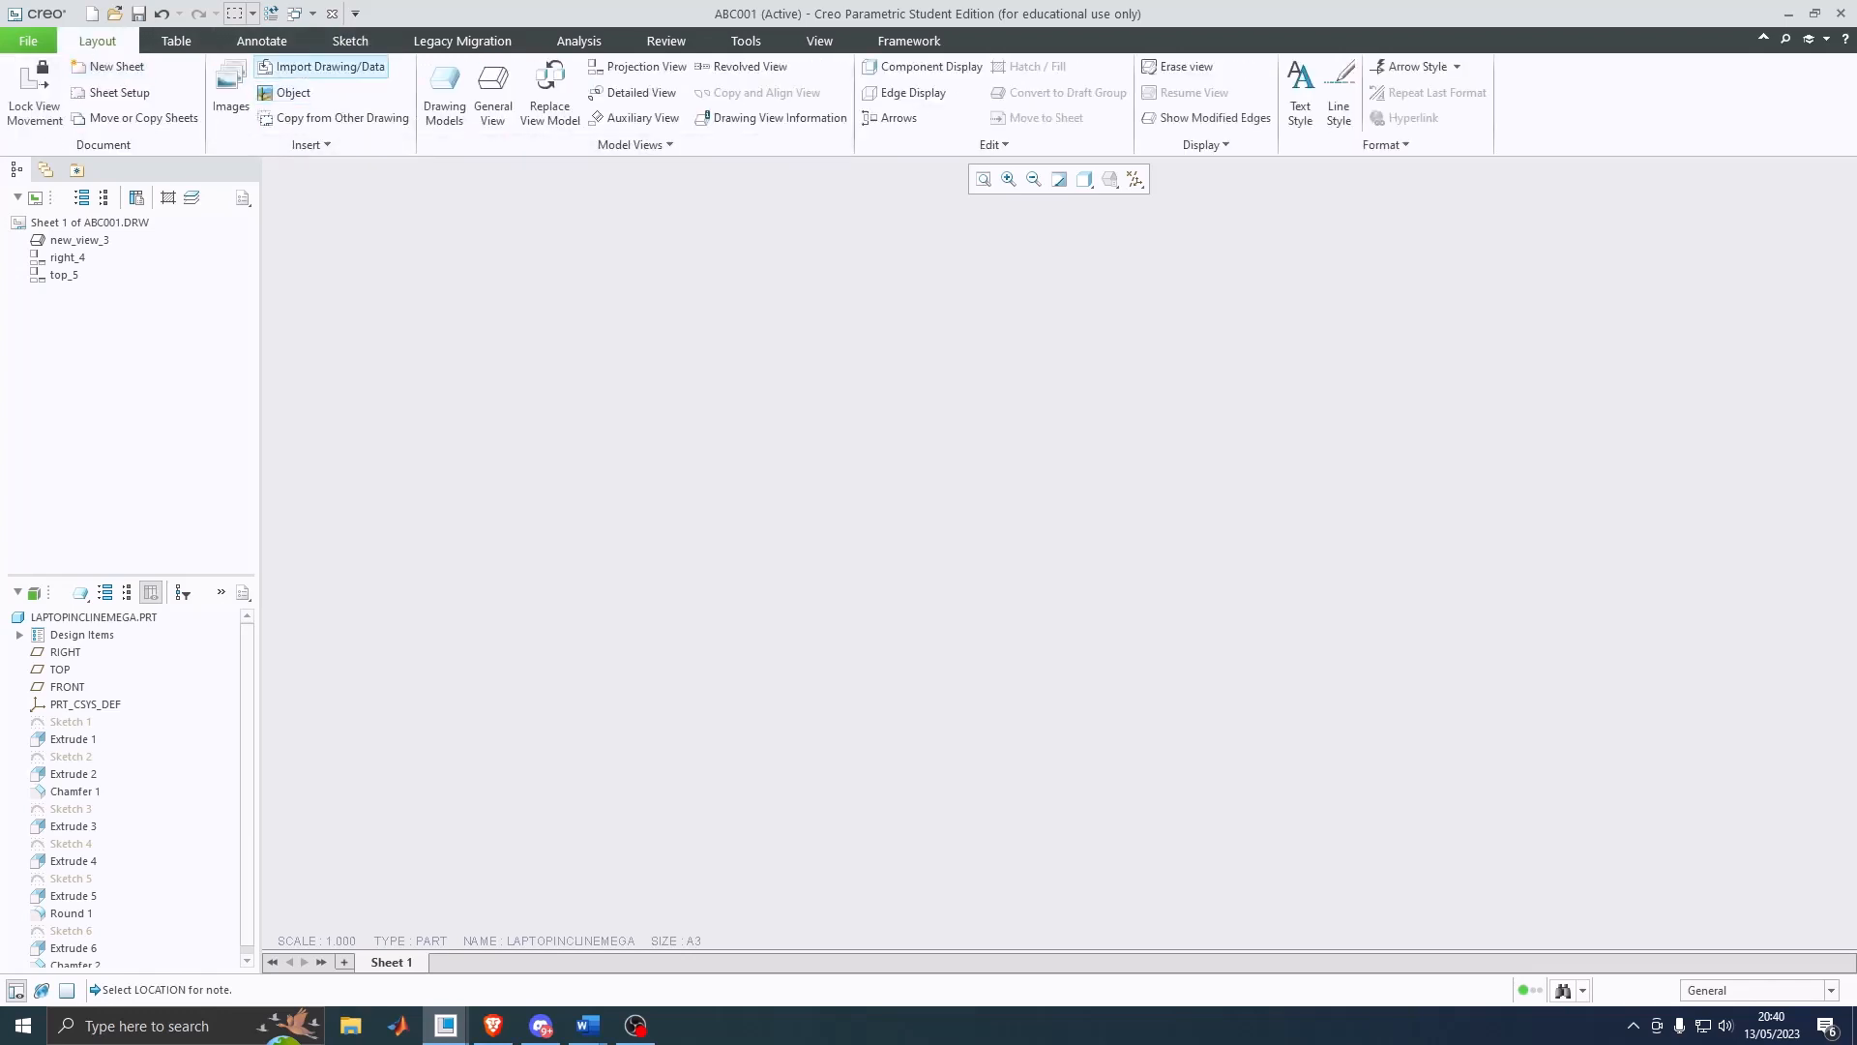
pyautogui.click(493, 89)
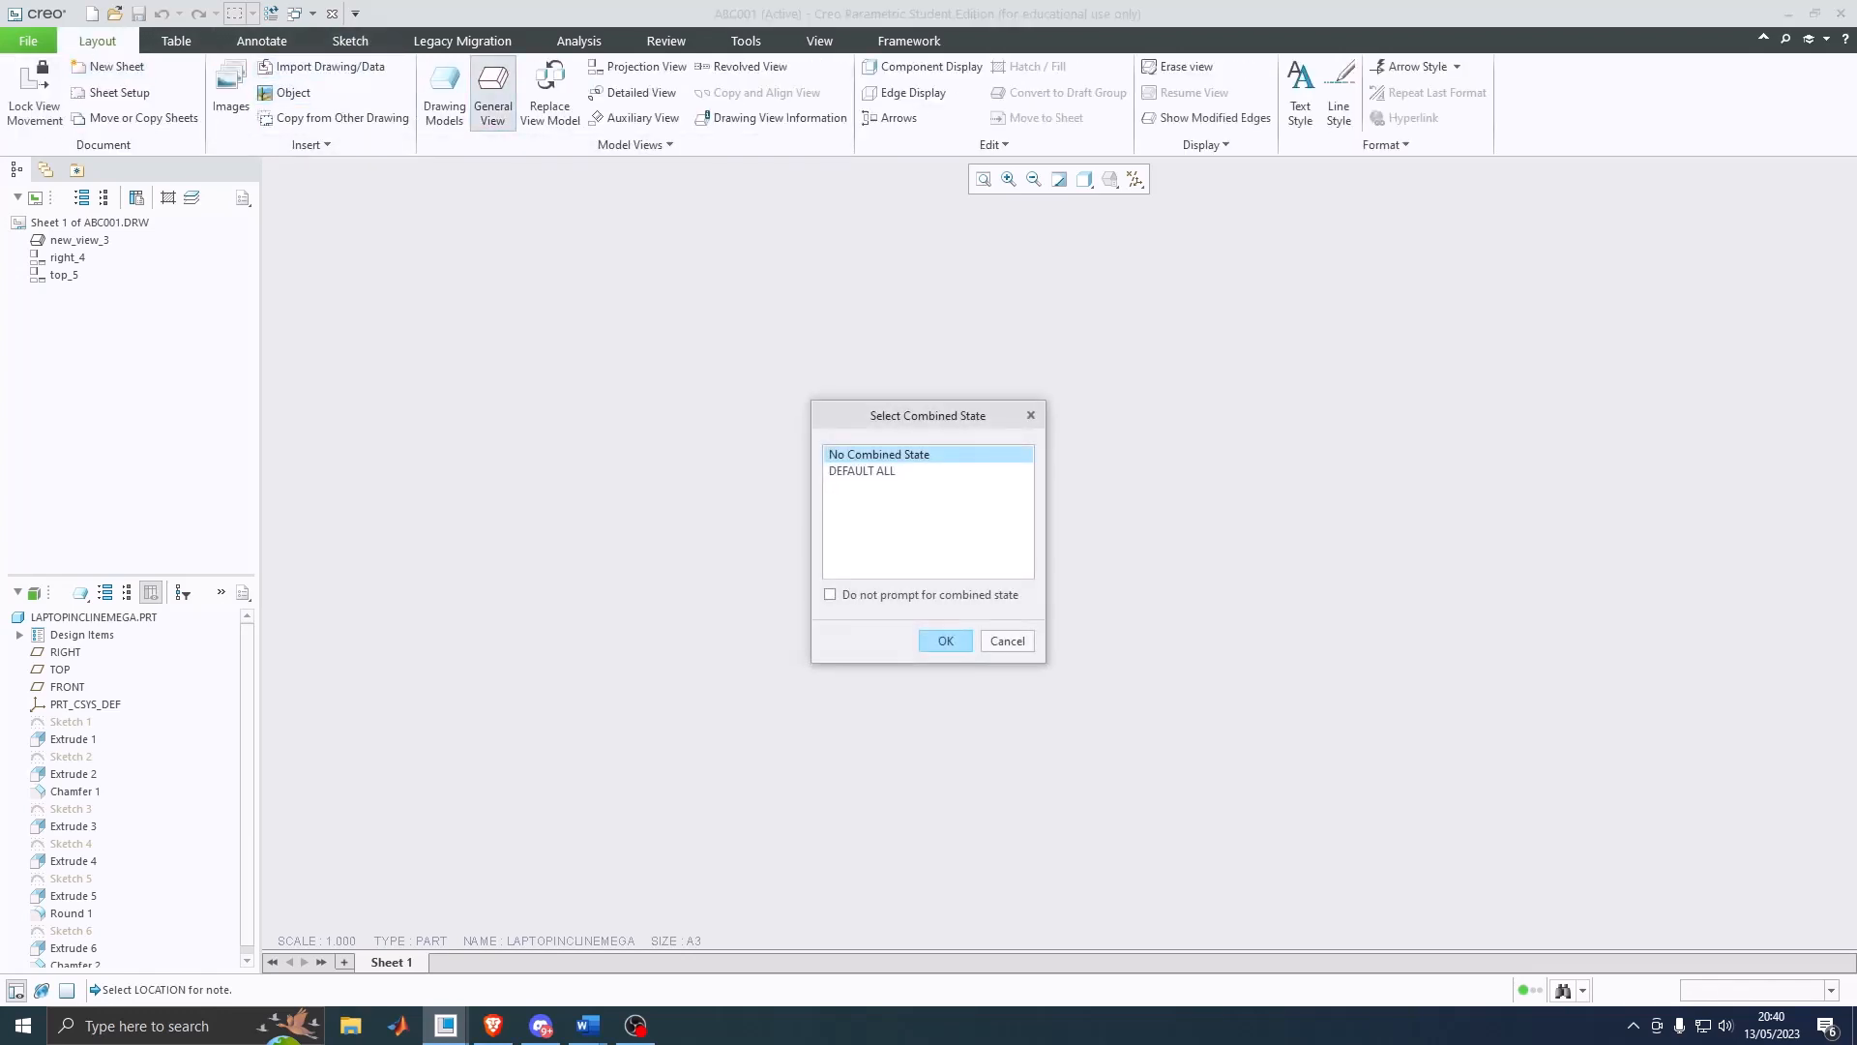
pyautogui.click(945, 640)
pyautogui.click(867, 542)
pyautogui.click(1748, 593)
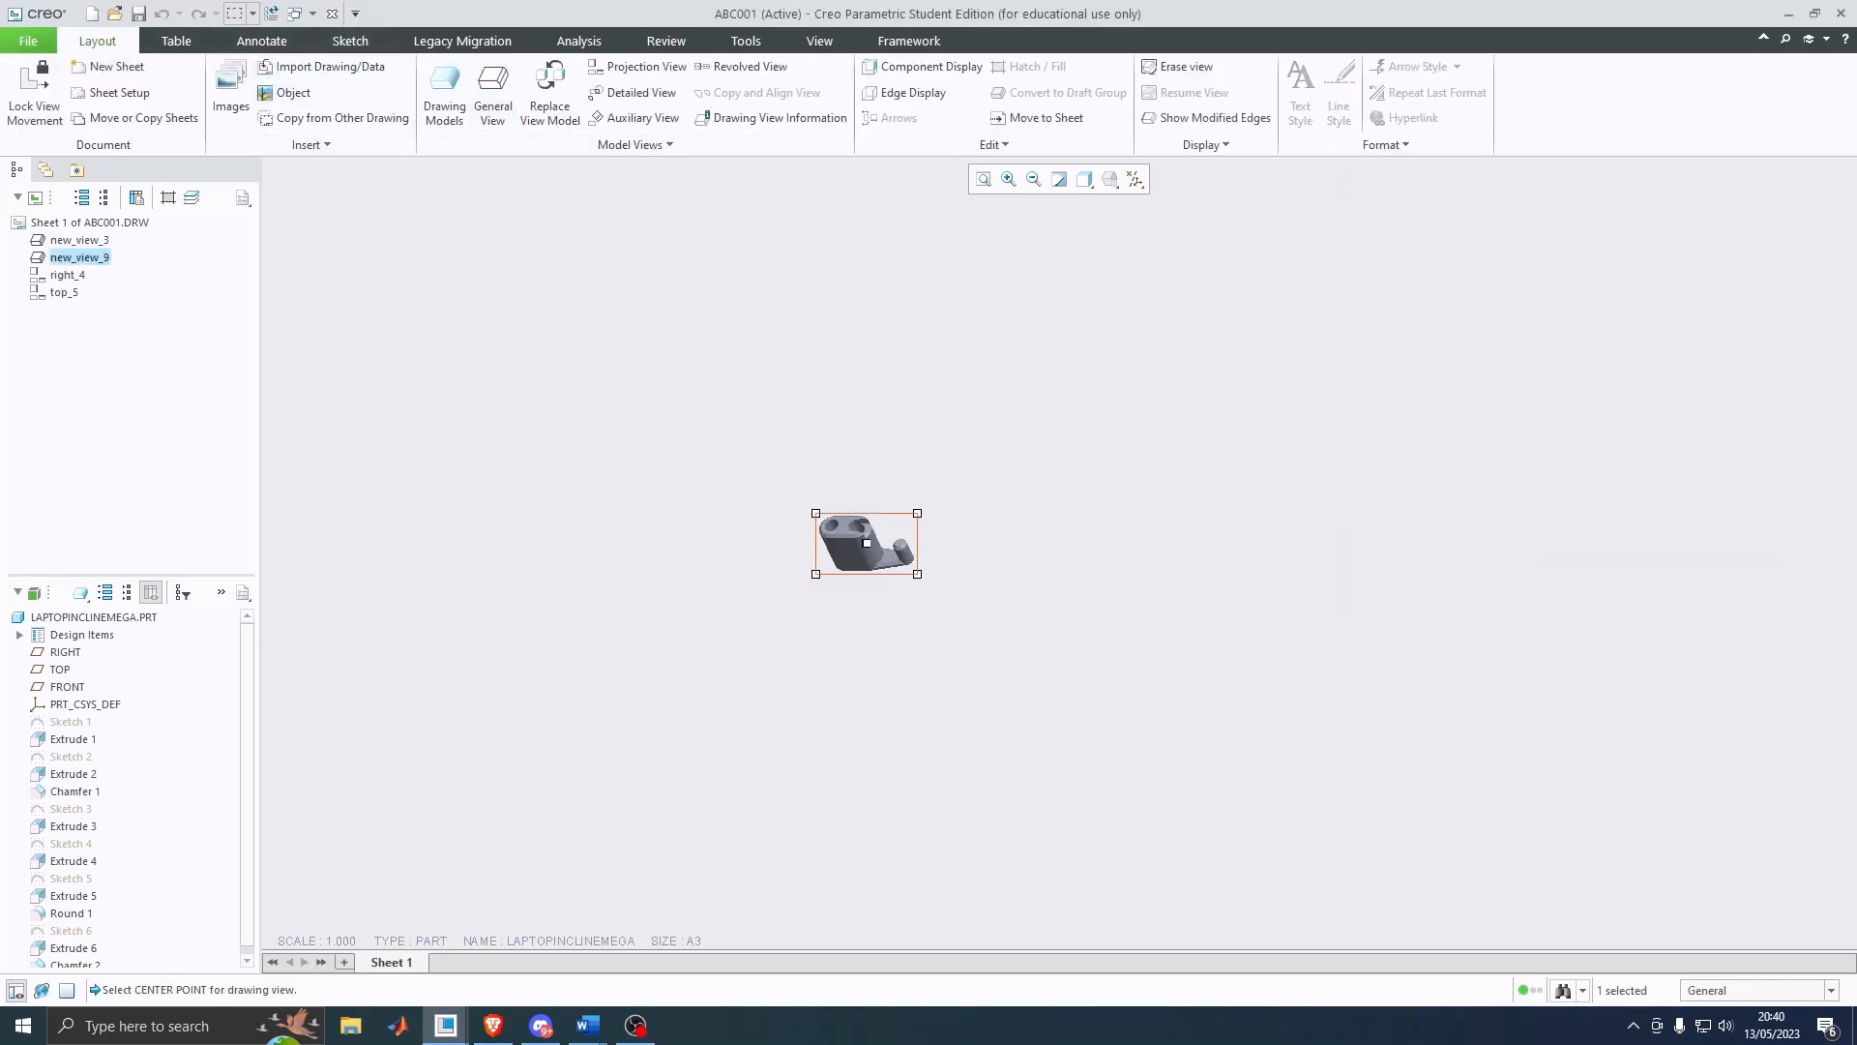
pyautogui.click(865, 535)
pyautogui.click(914, 415)
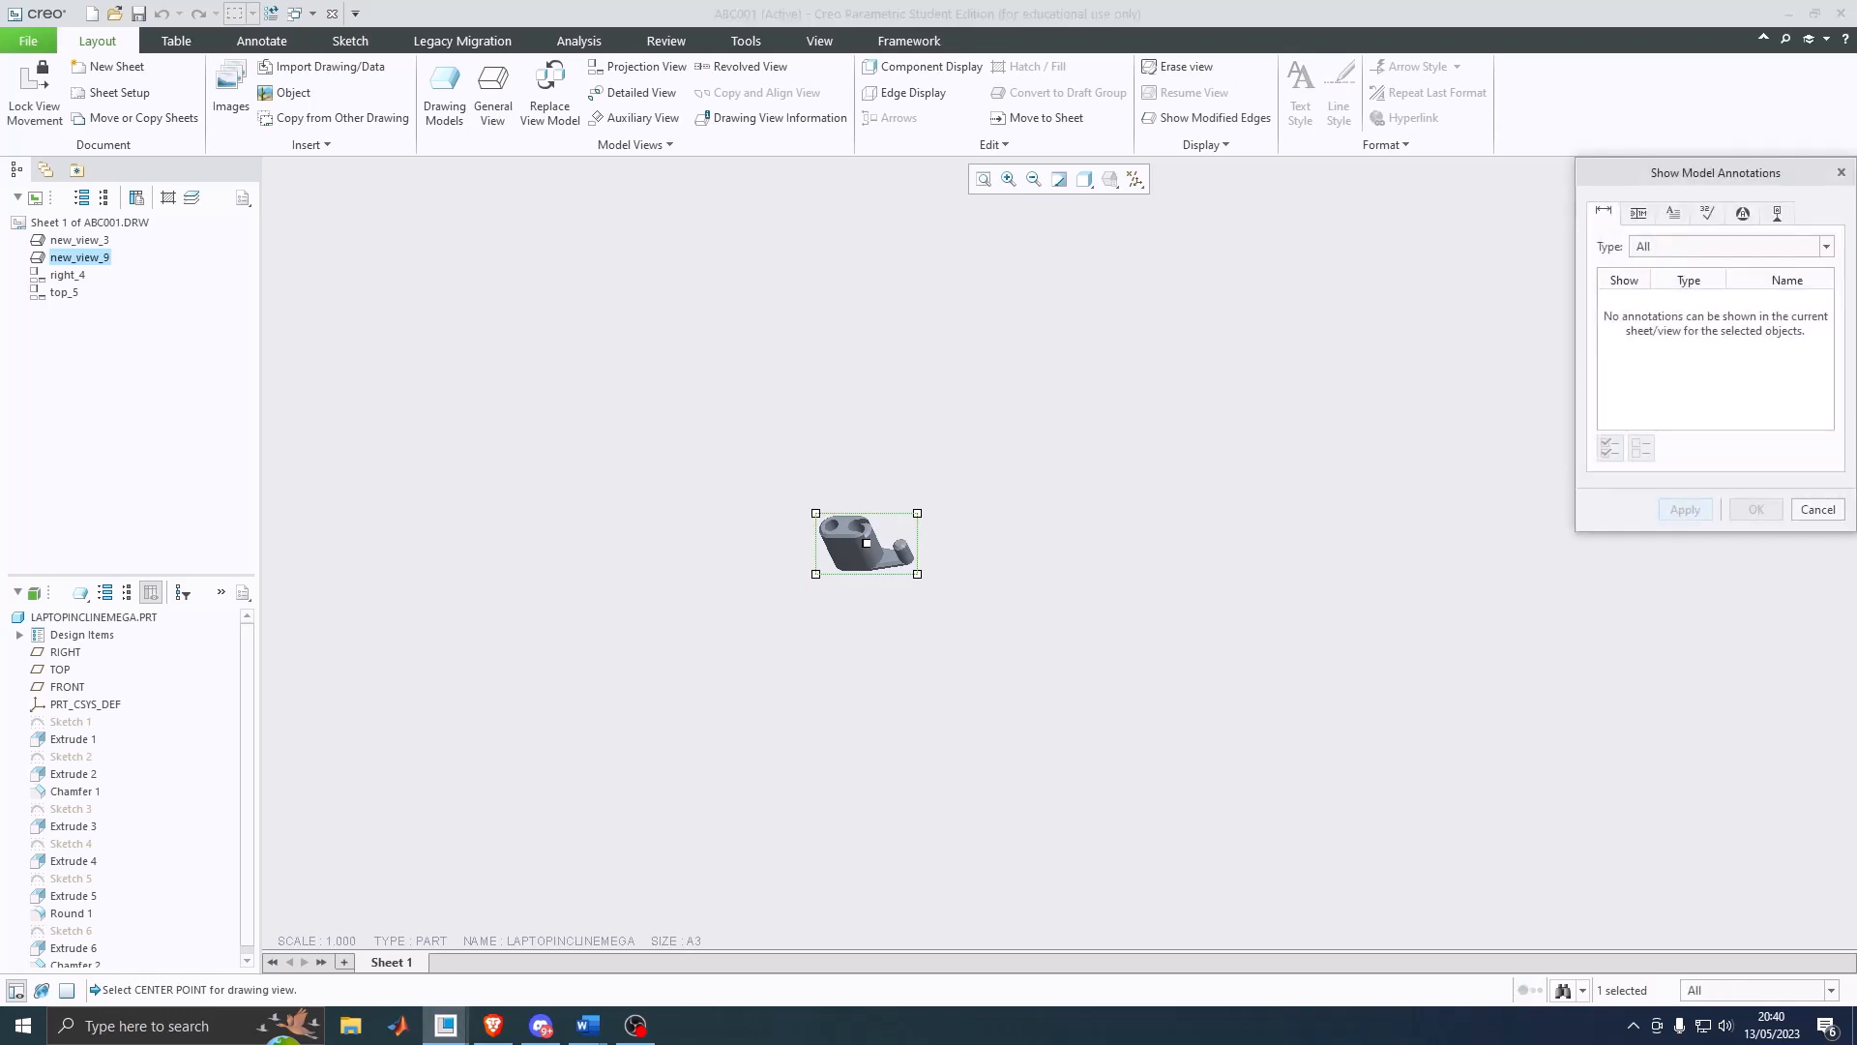
pyautogui.press('Escape')
# Step: Reorient the general view outside the sheet to the model's FRONT view
pyautogui.doubleClick(867, 543)
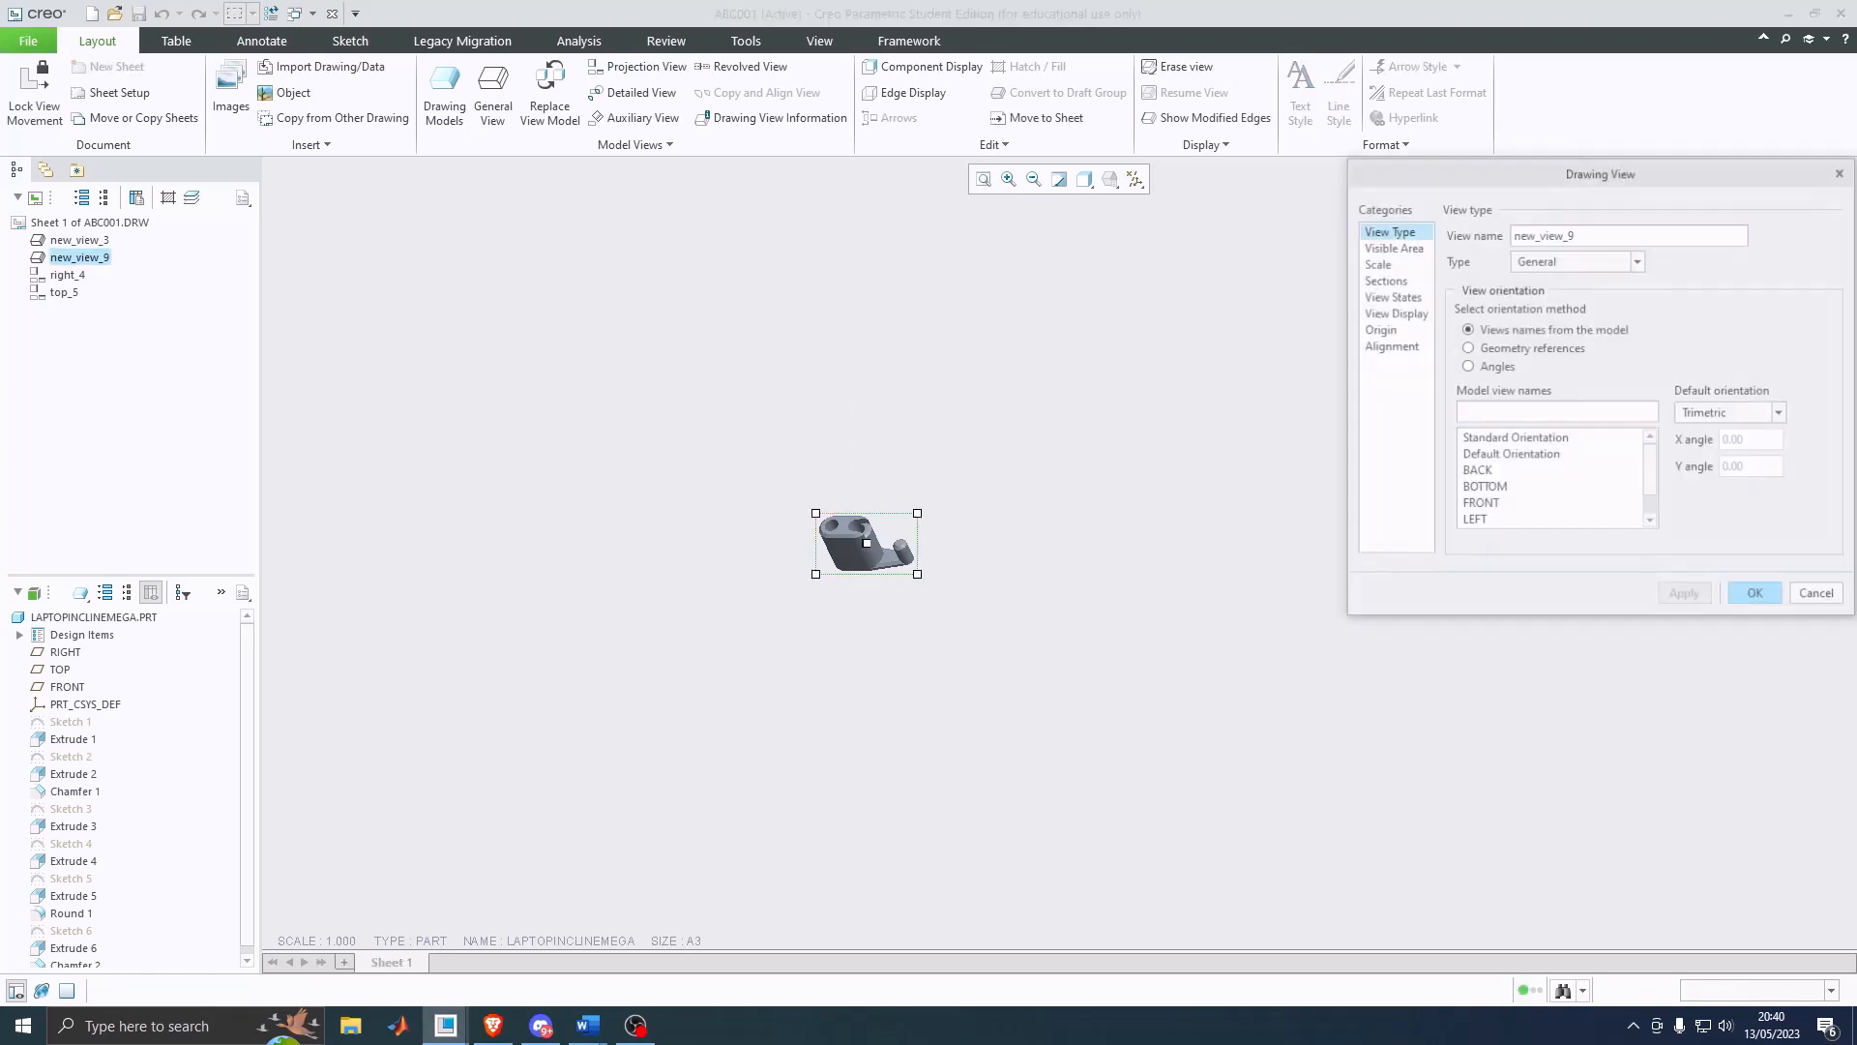
pyautogui.doubleClick(1481, 504)
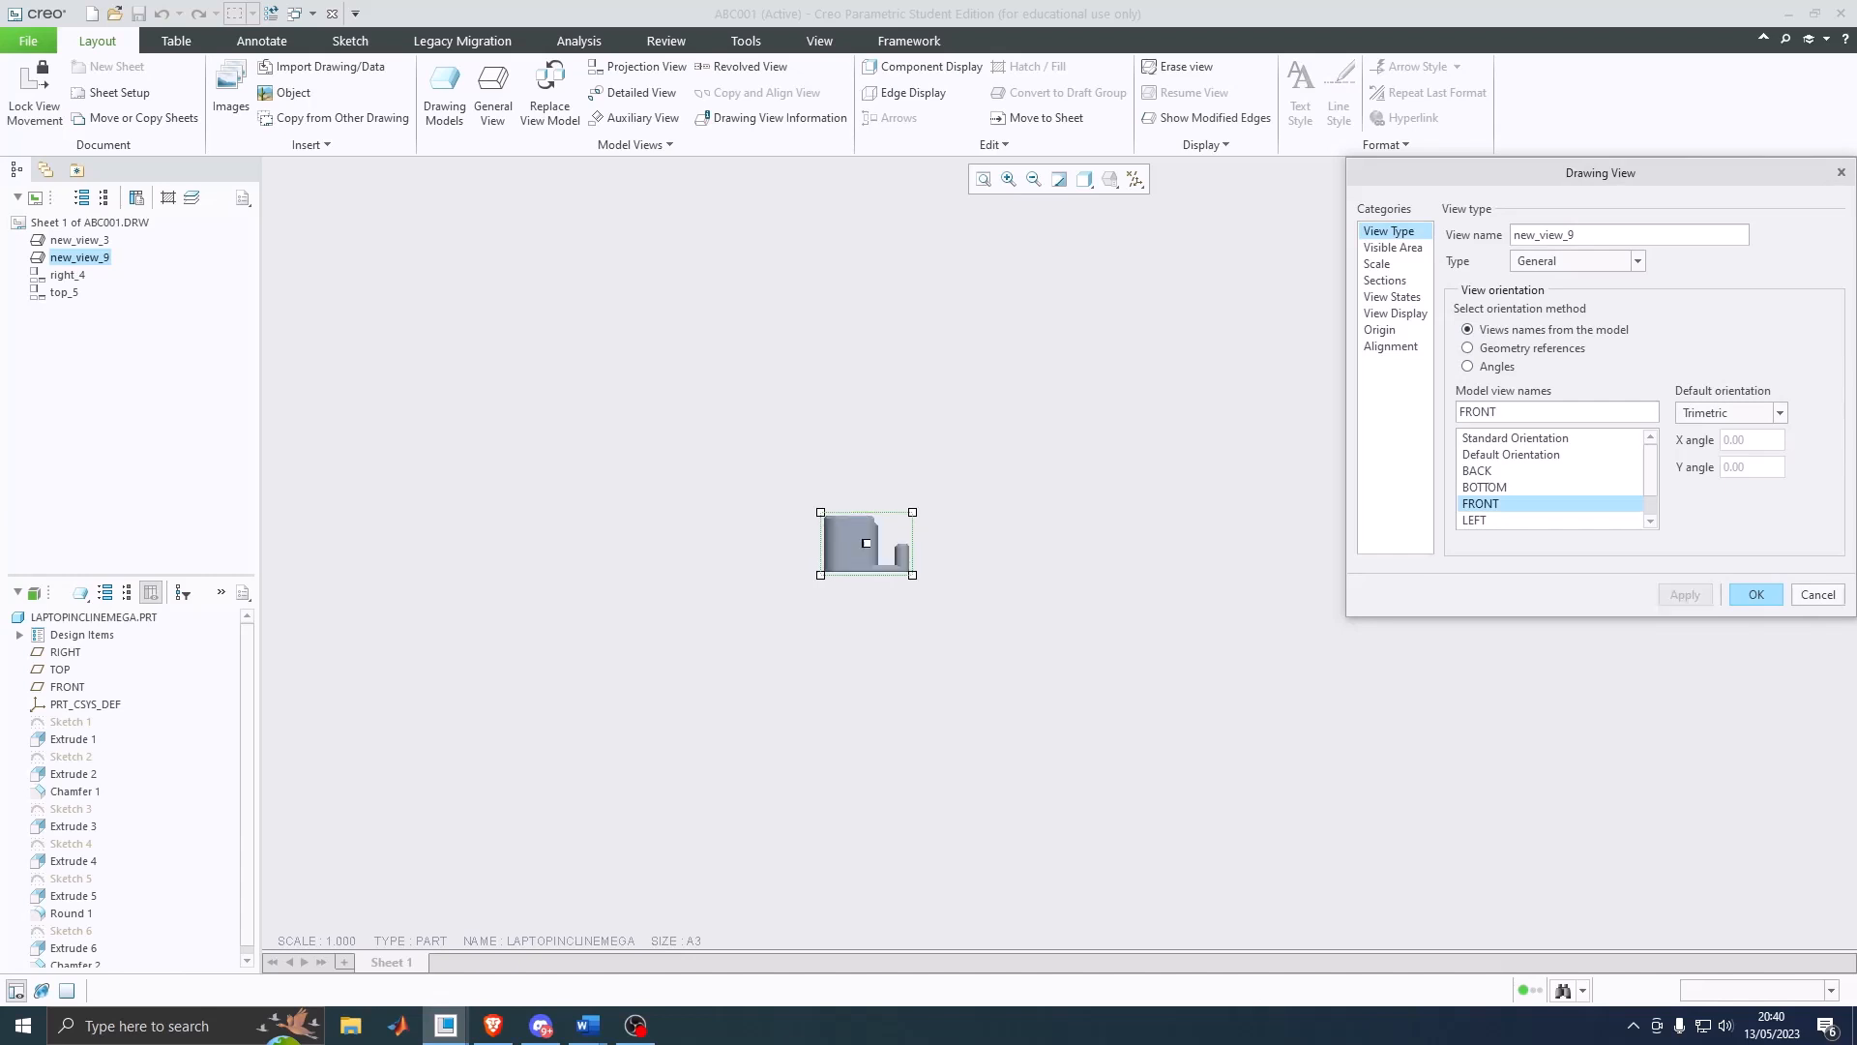
pyautogui.scroll(6, 855, 539)
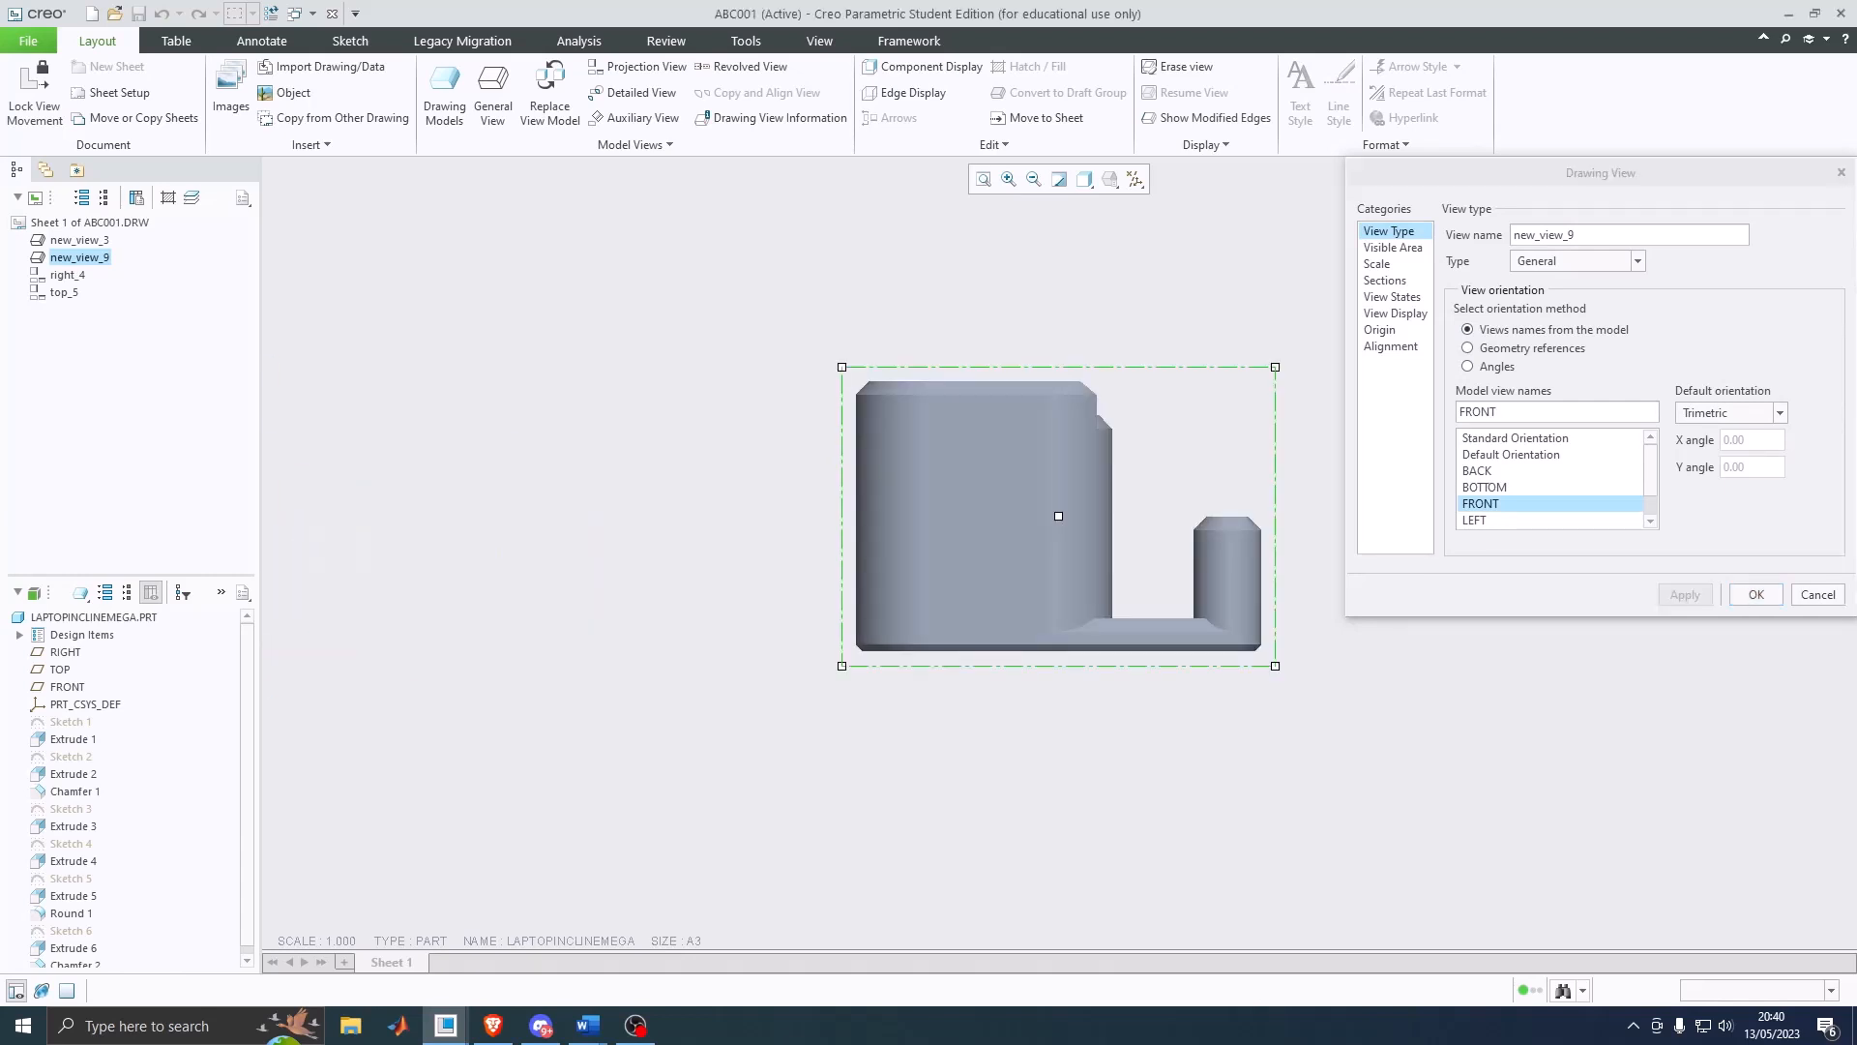
# Step: Set the display style of the general view outside the sheet to Wireframe
pyautogui.click(1392, 297)
pyautogui.click(1385, 280)
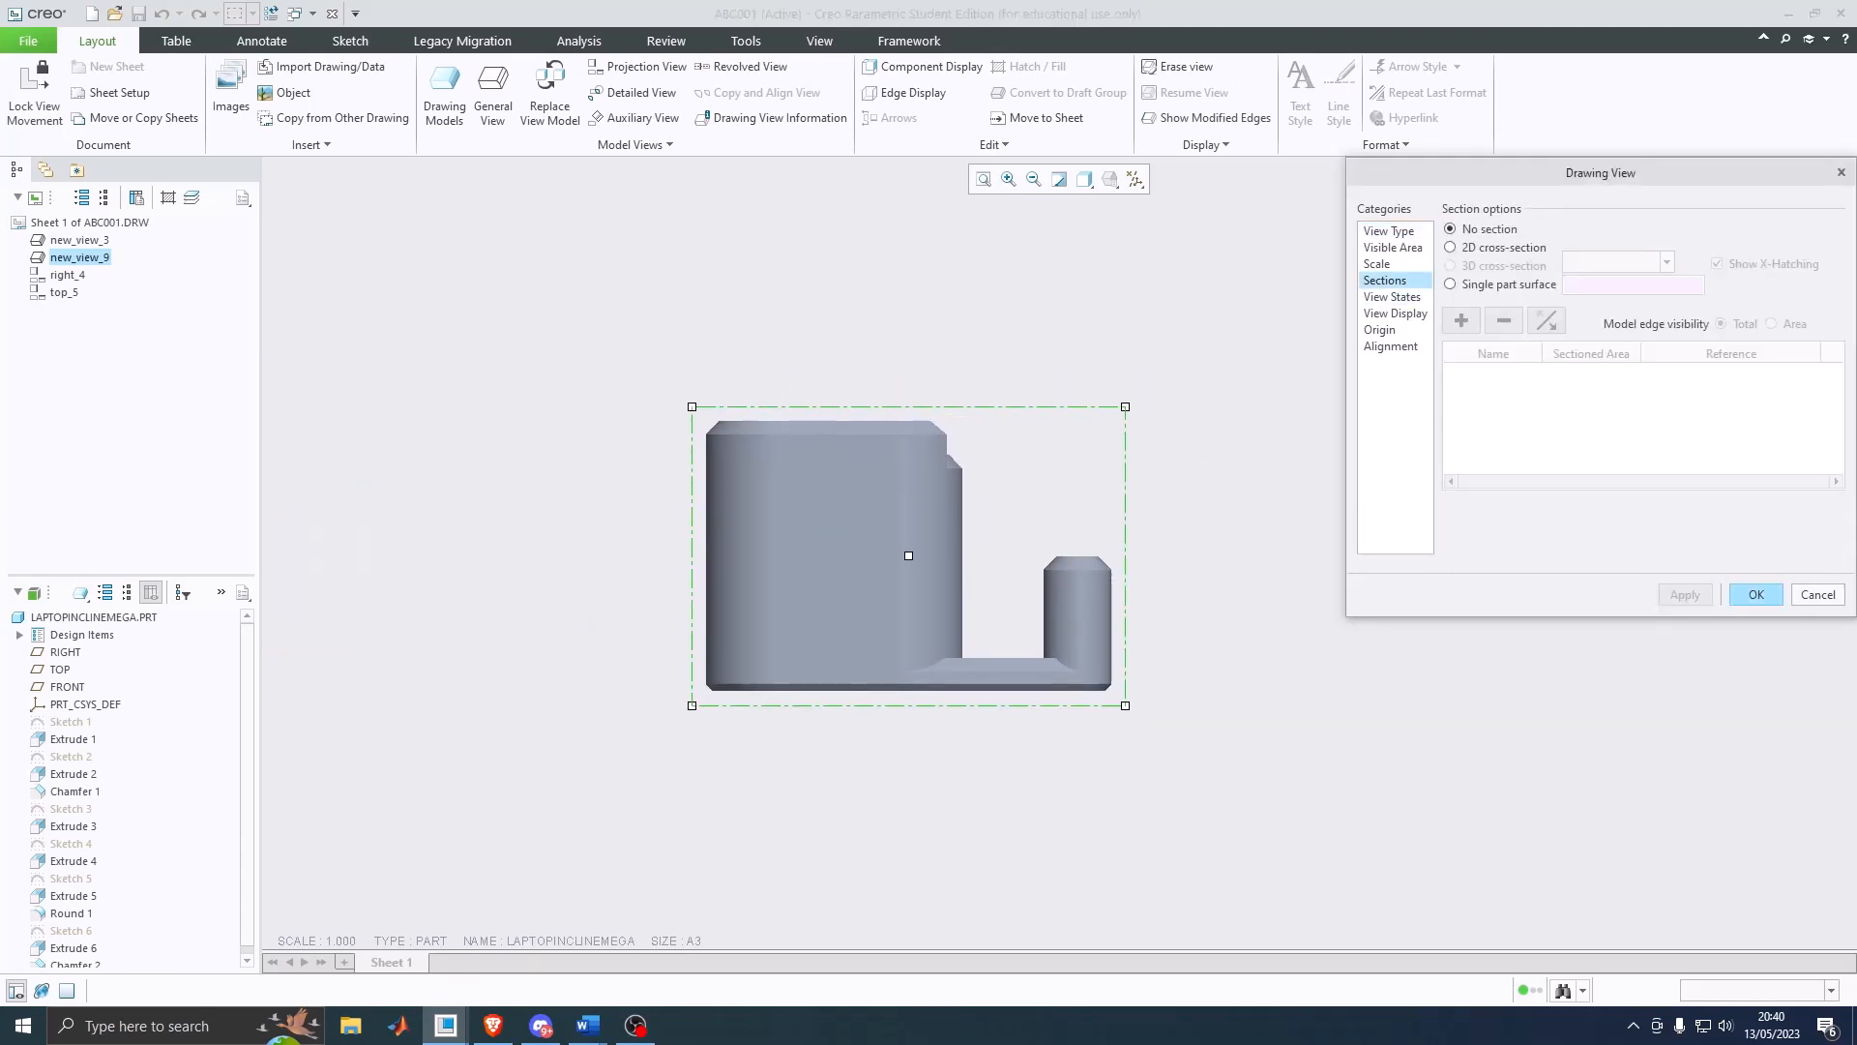
pyautogui.click(1395, 313)
pyautogui.click(1591, 255)
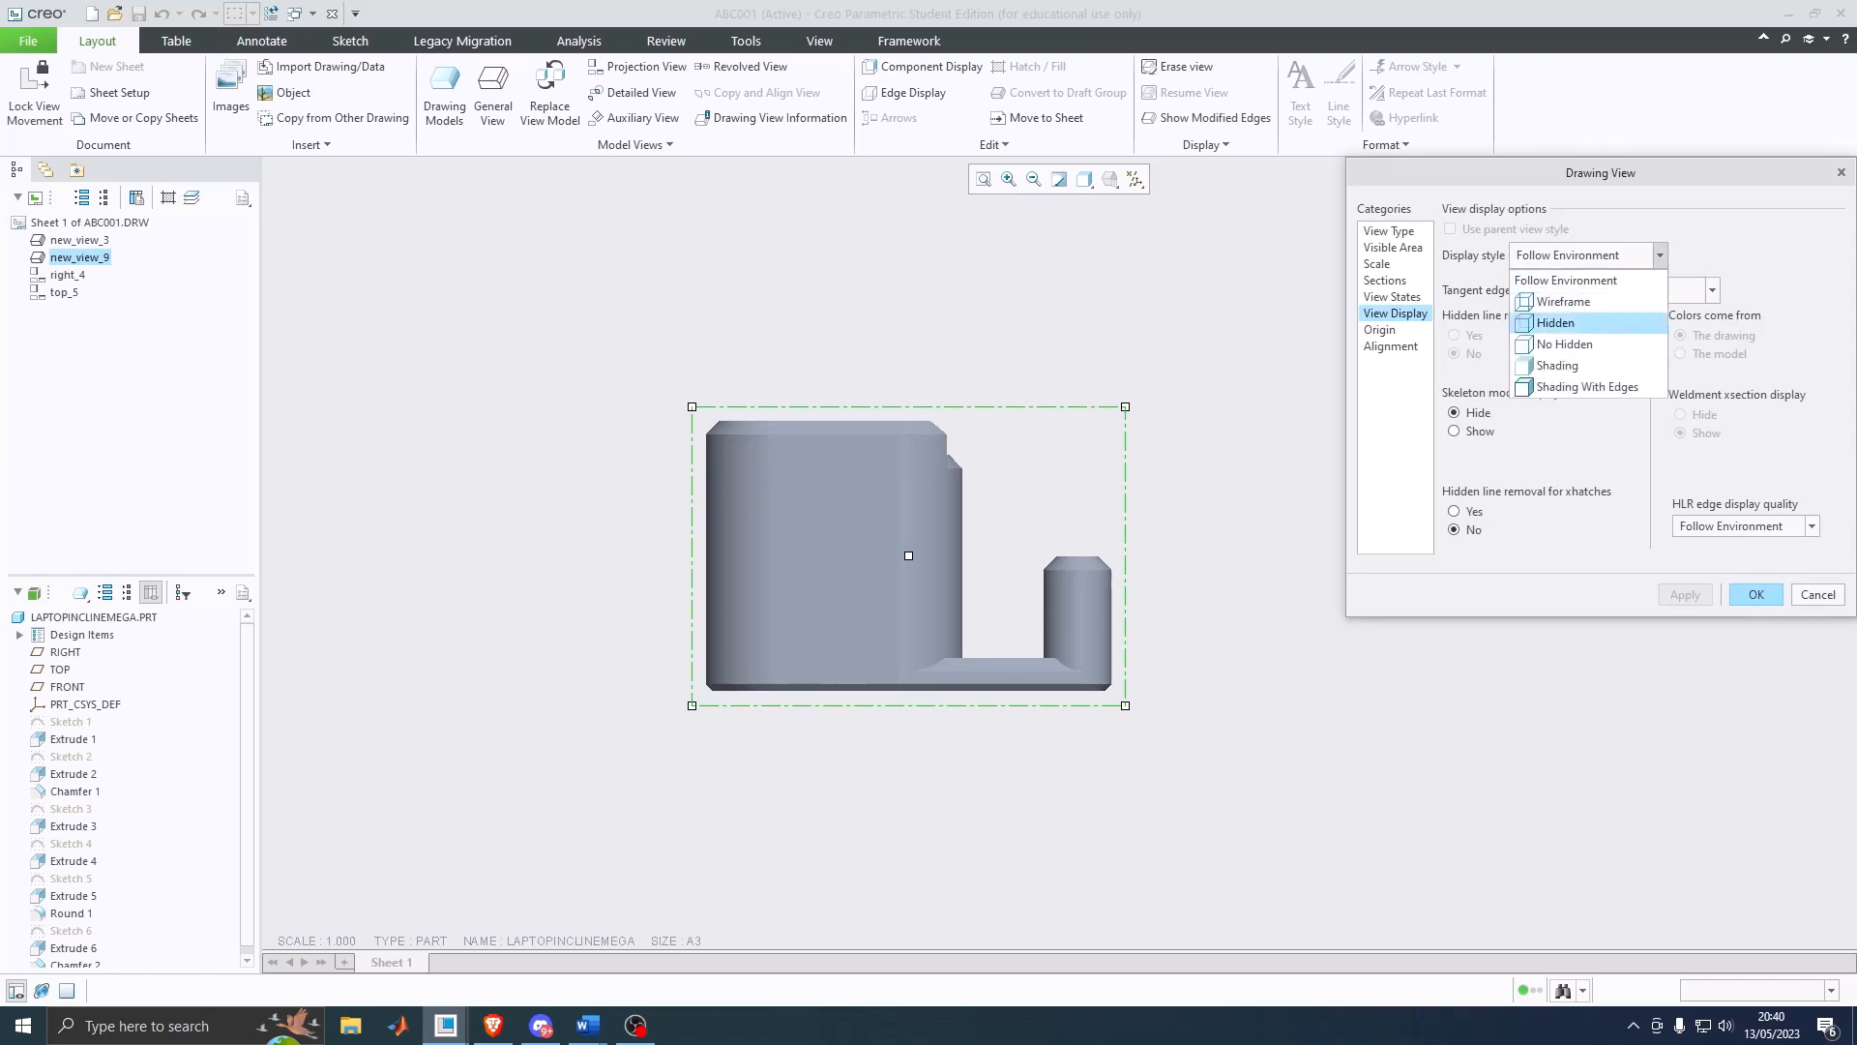
pyautogui.click(1557, 296)
pyautogui.click(1678, 593)
pyautogui.click(1748, 594)
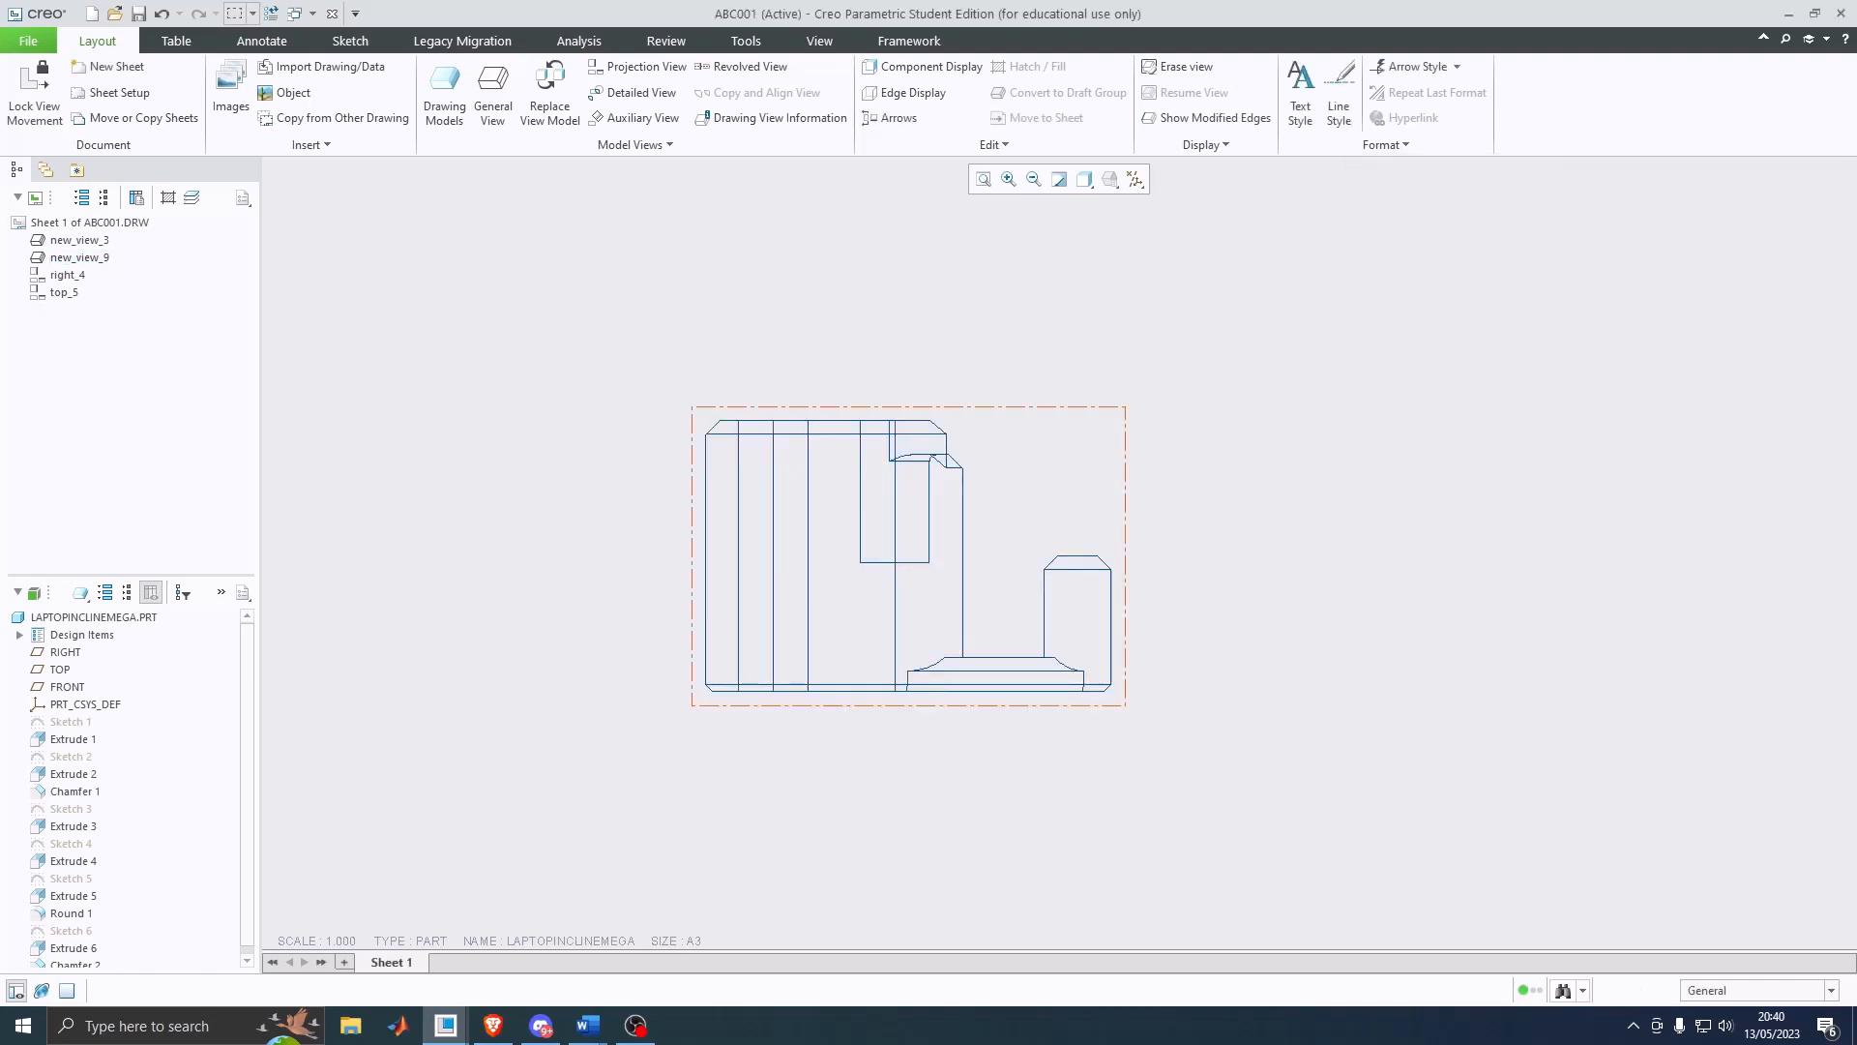
pyautogui.scroll(1, 990, 578)
pyautogui.moveTo(1026, 488); pyautogui.dragTo(1018, 476, button='middle')
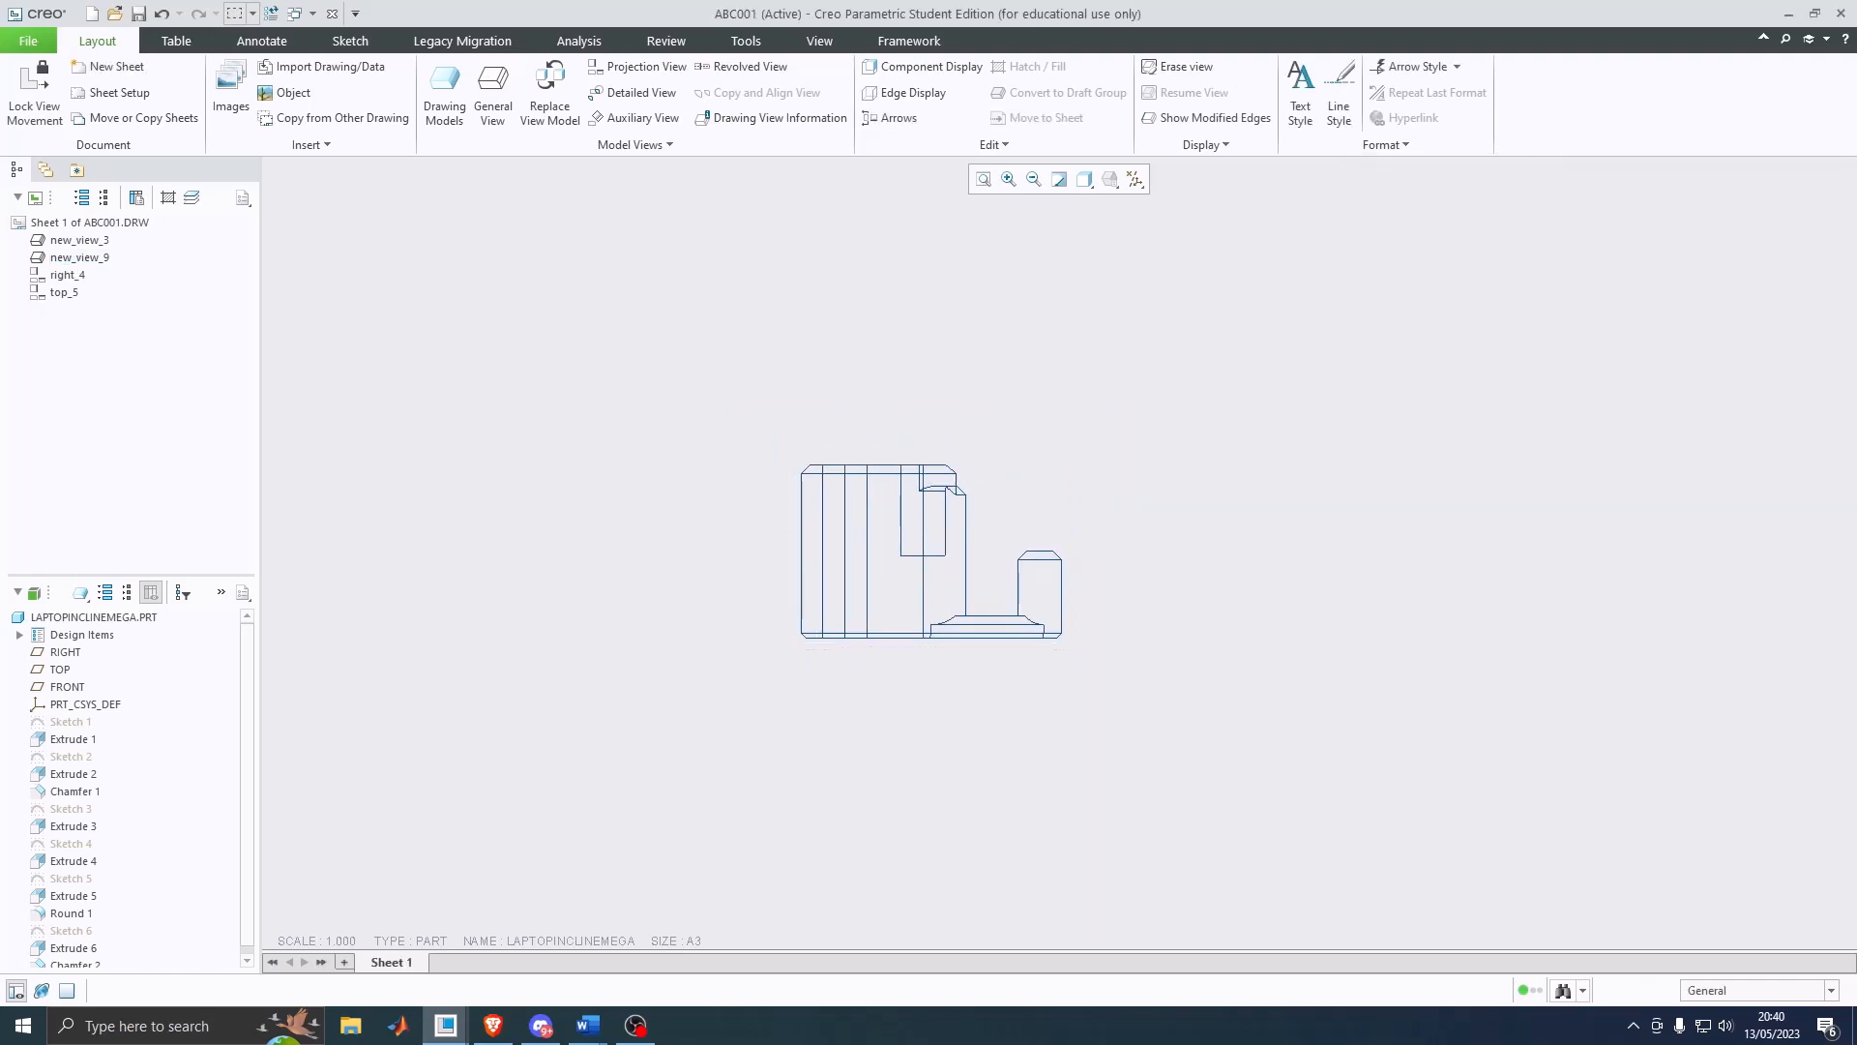
# Step: Sketch a closed rectangular border around the wireframe view from four connected lines, about 4.9 high
pyautogui.click(176, 40)
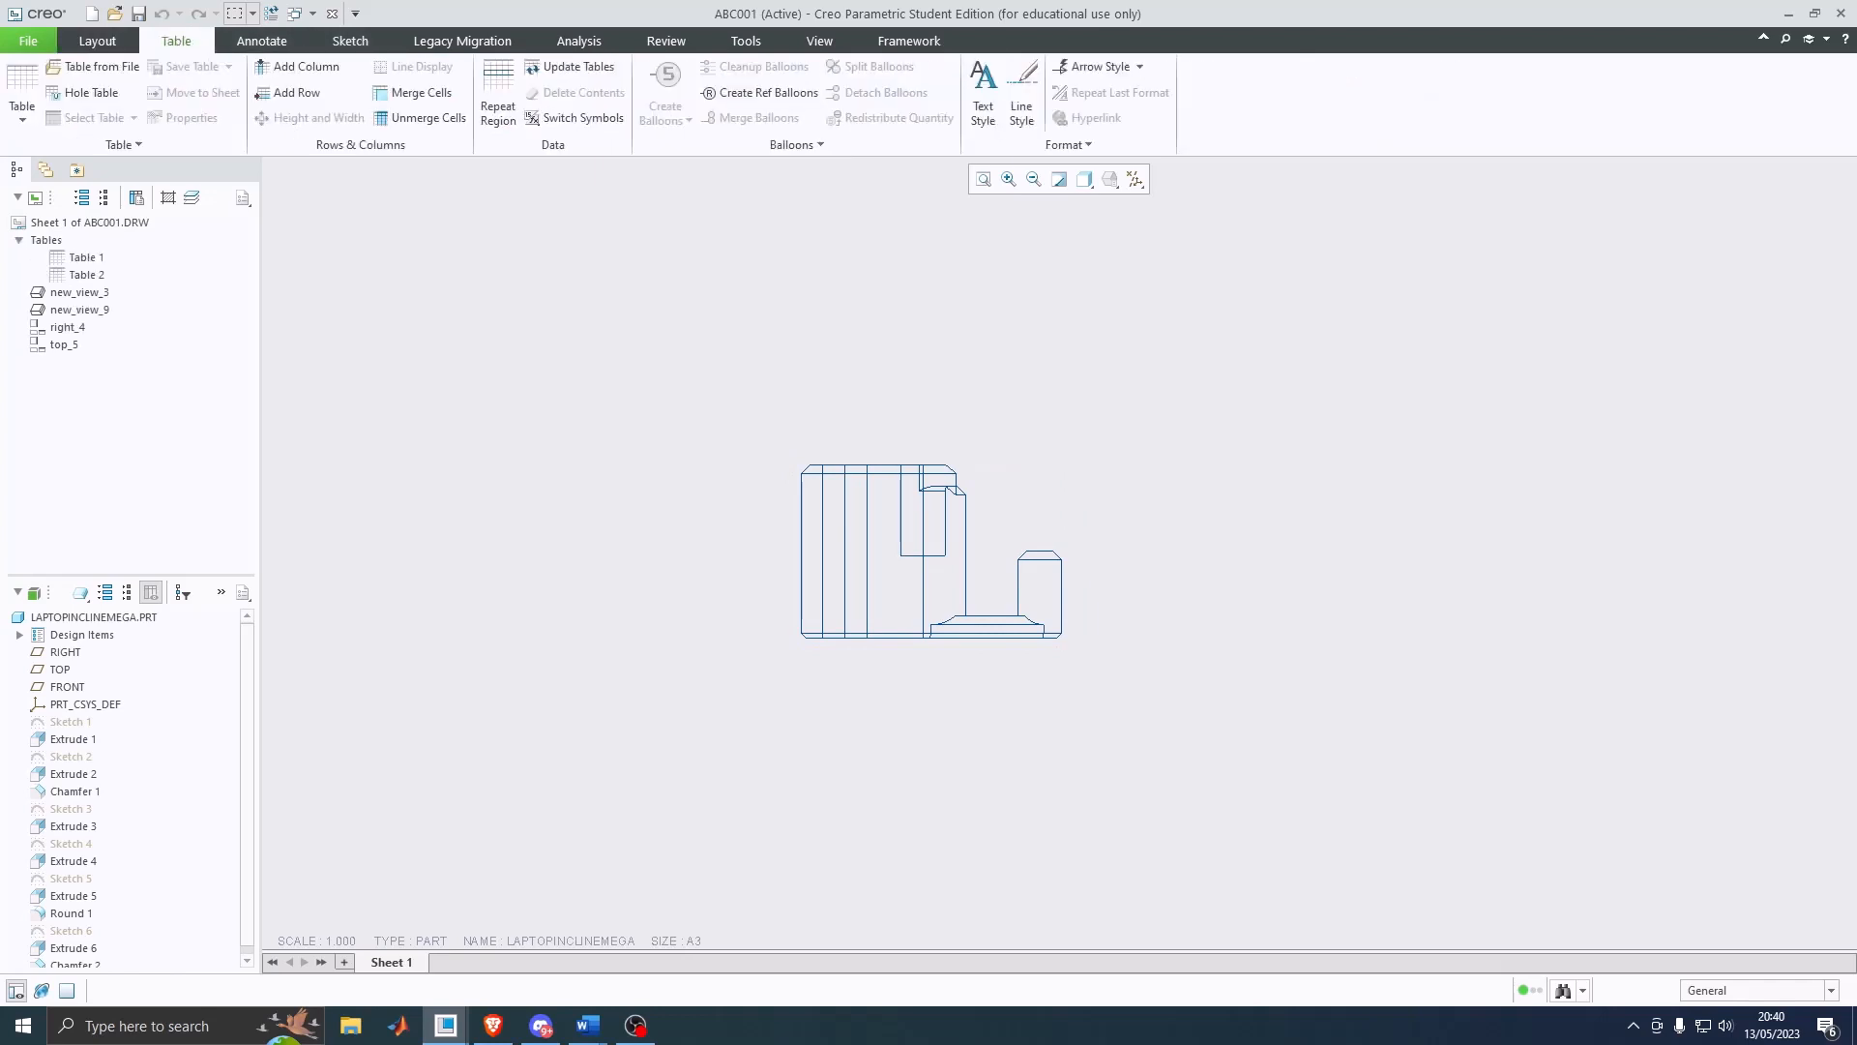
pyautogui.click(350, 41)
pyautogui.click(244, 92)
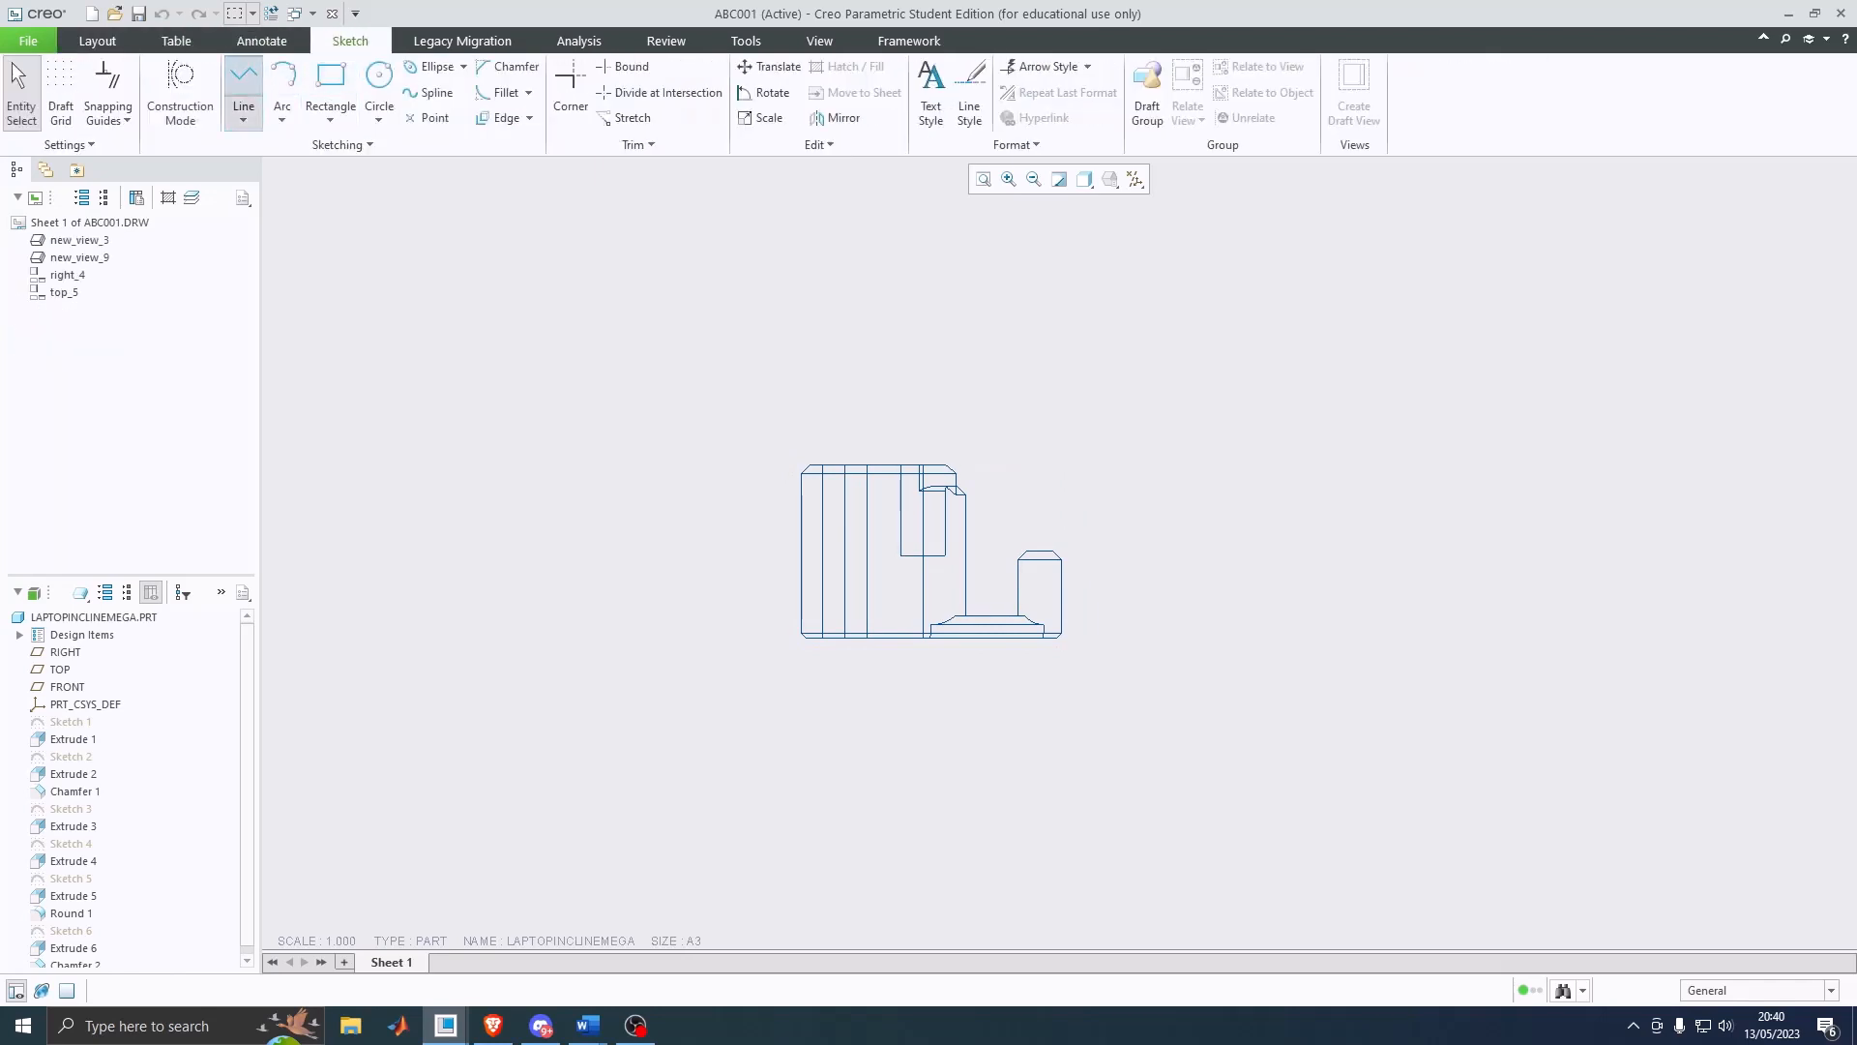
pyautogui.click(543, 261)
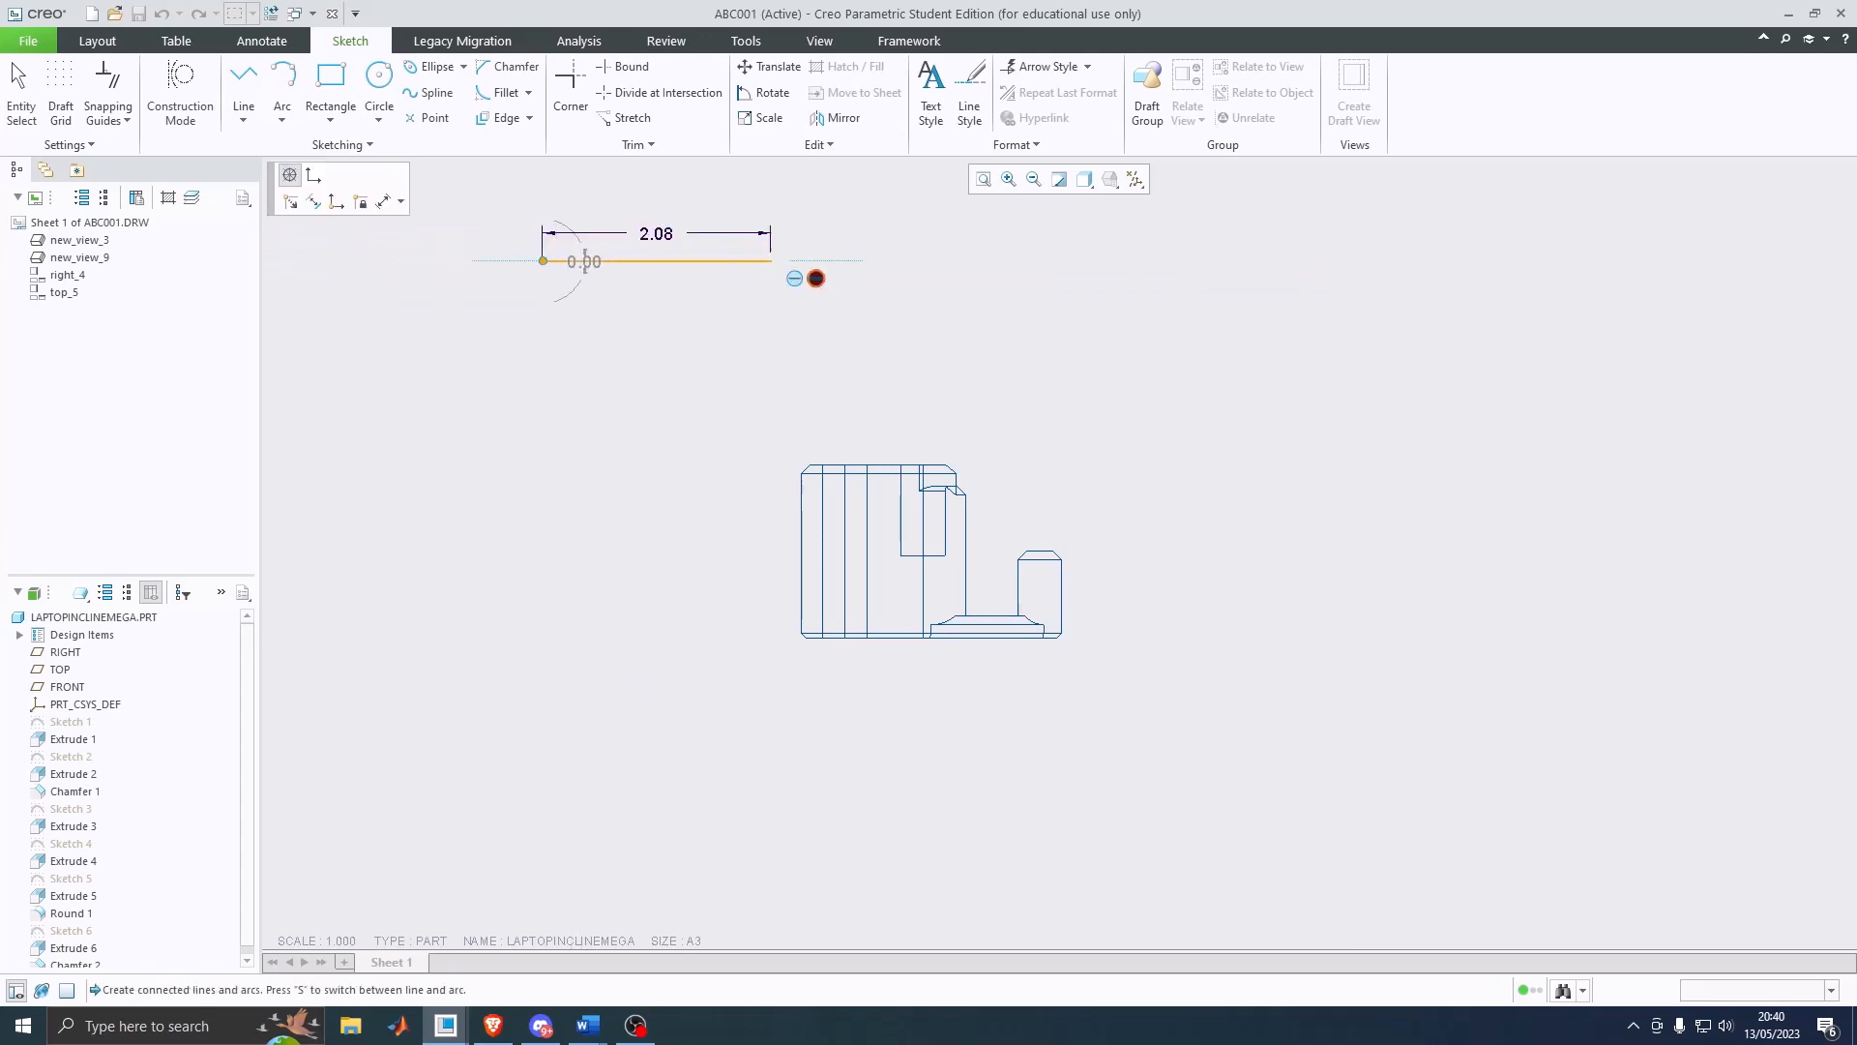
pyautogui.click(1382, 261)
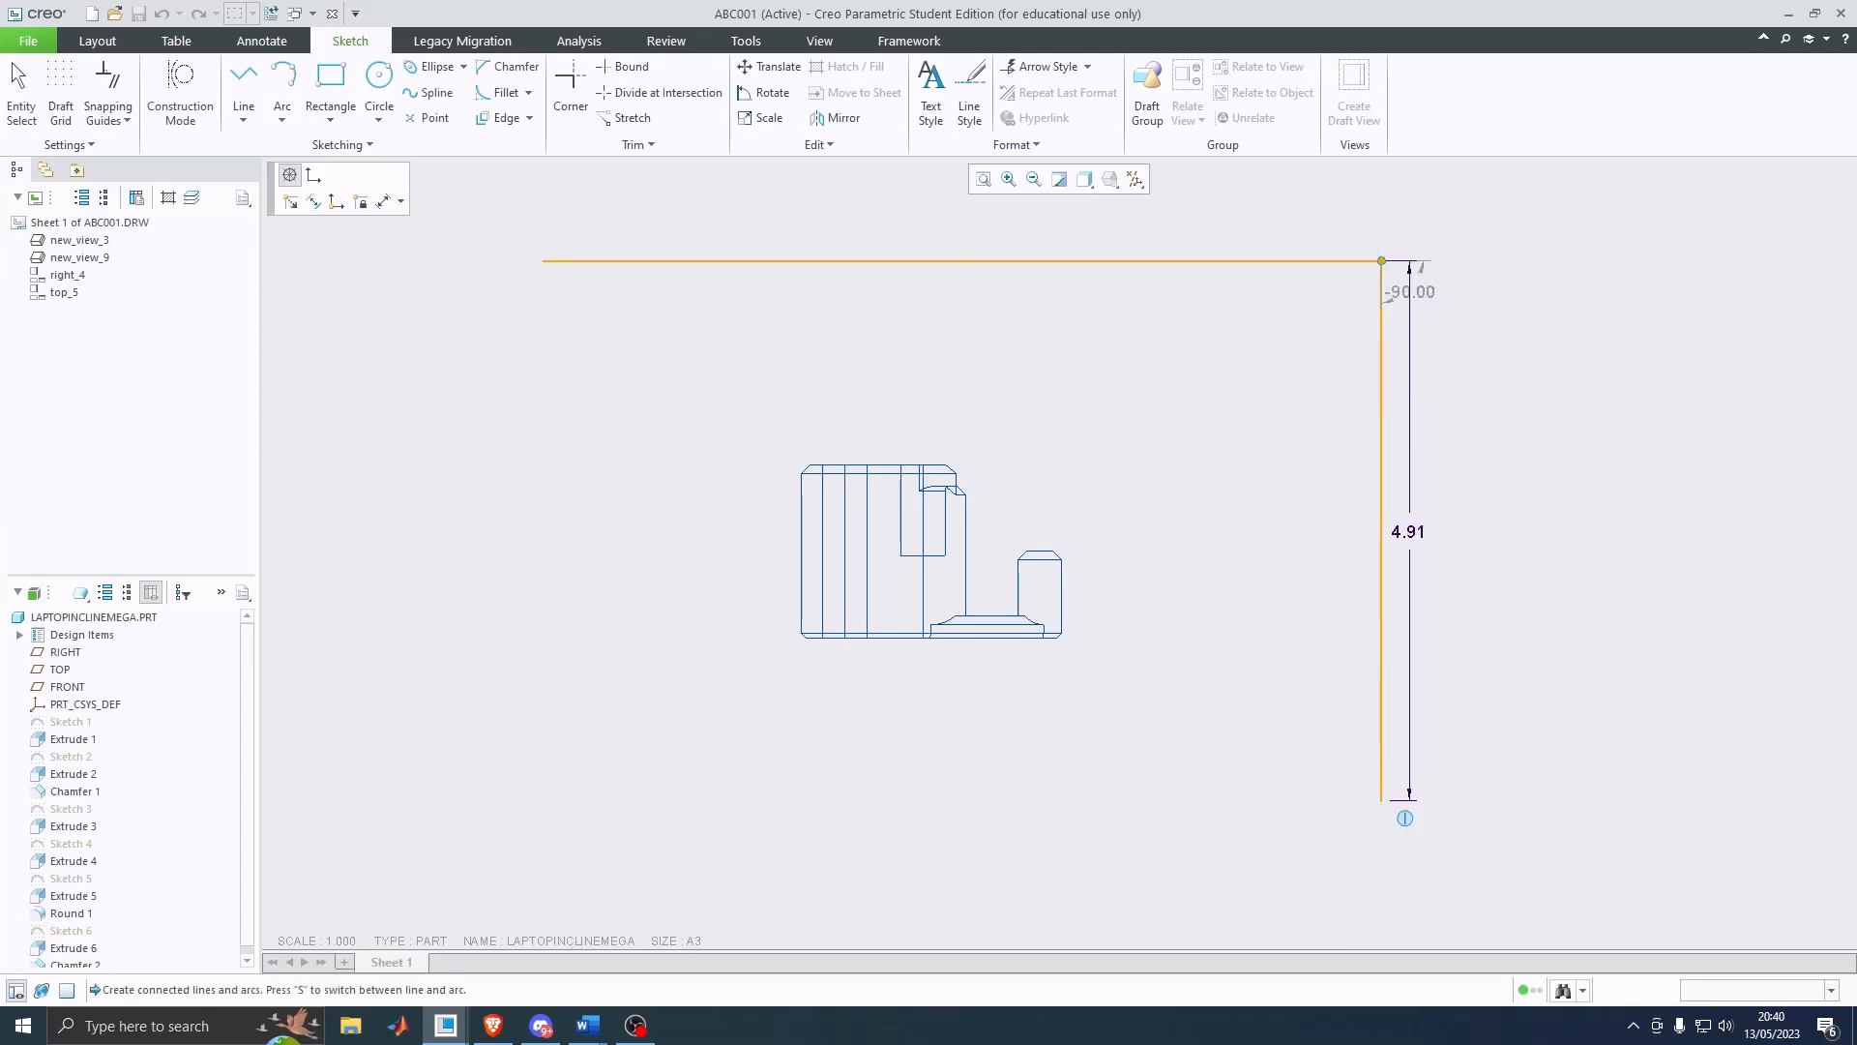
pyautogui.click(1383, 800)
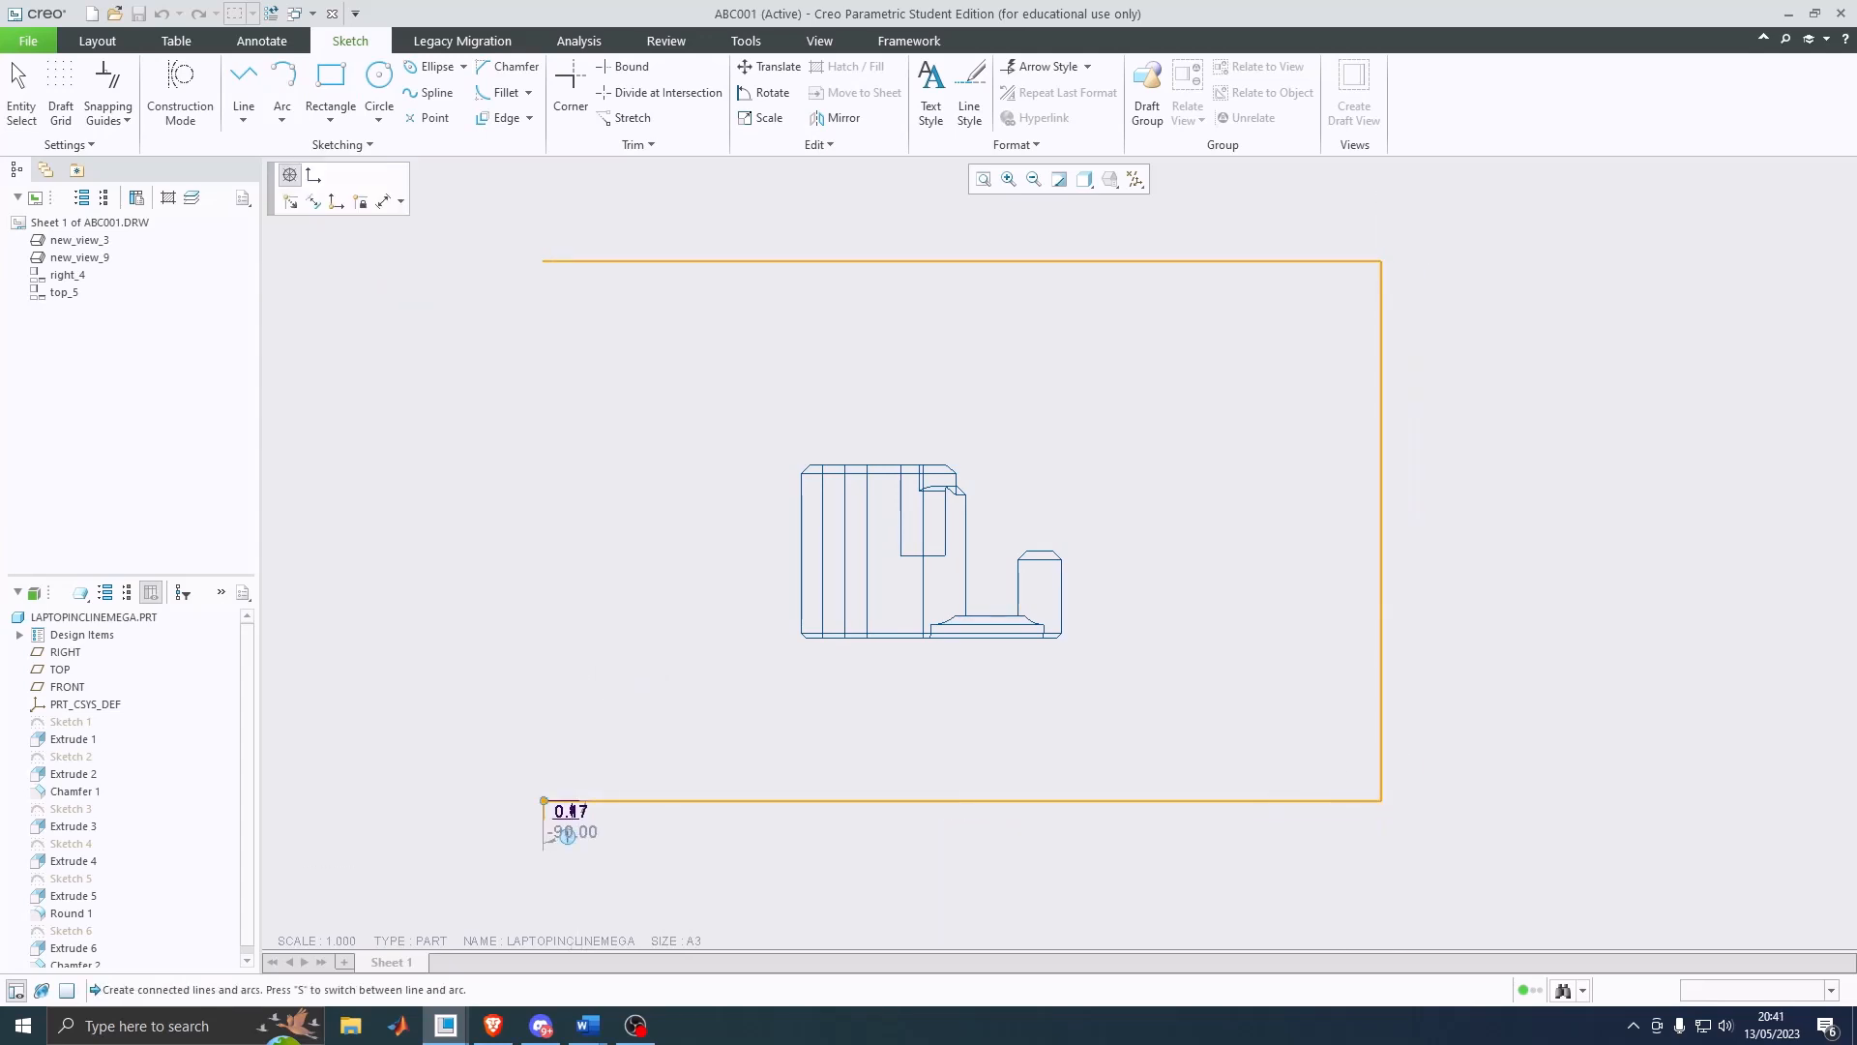
pyautogui.click(544, 800)
pyautogui.click(543, 261)
pyautogui.middleClick(542, 240)
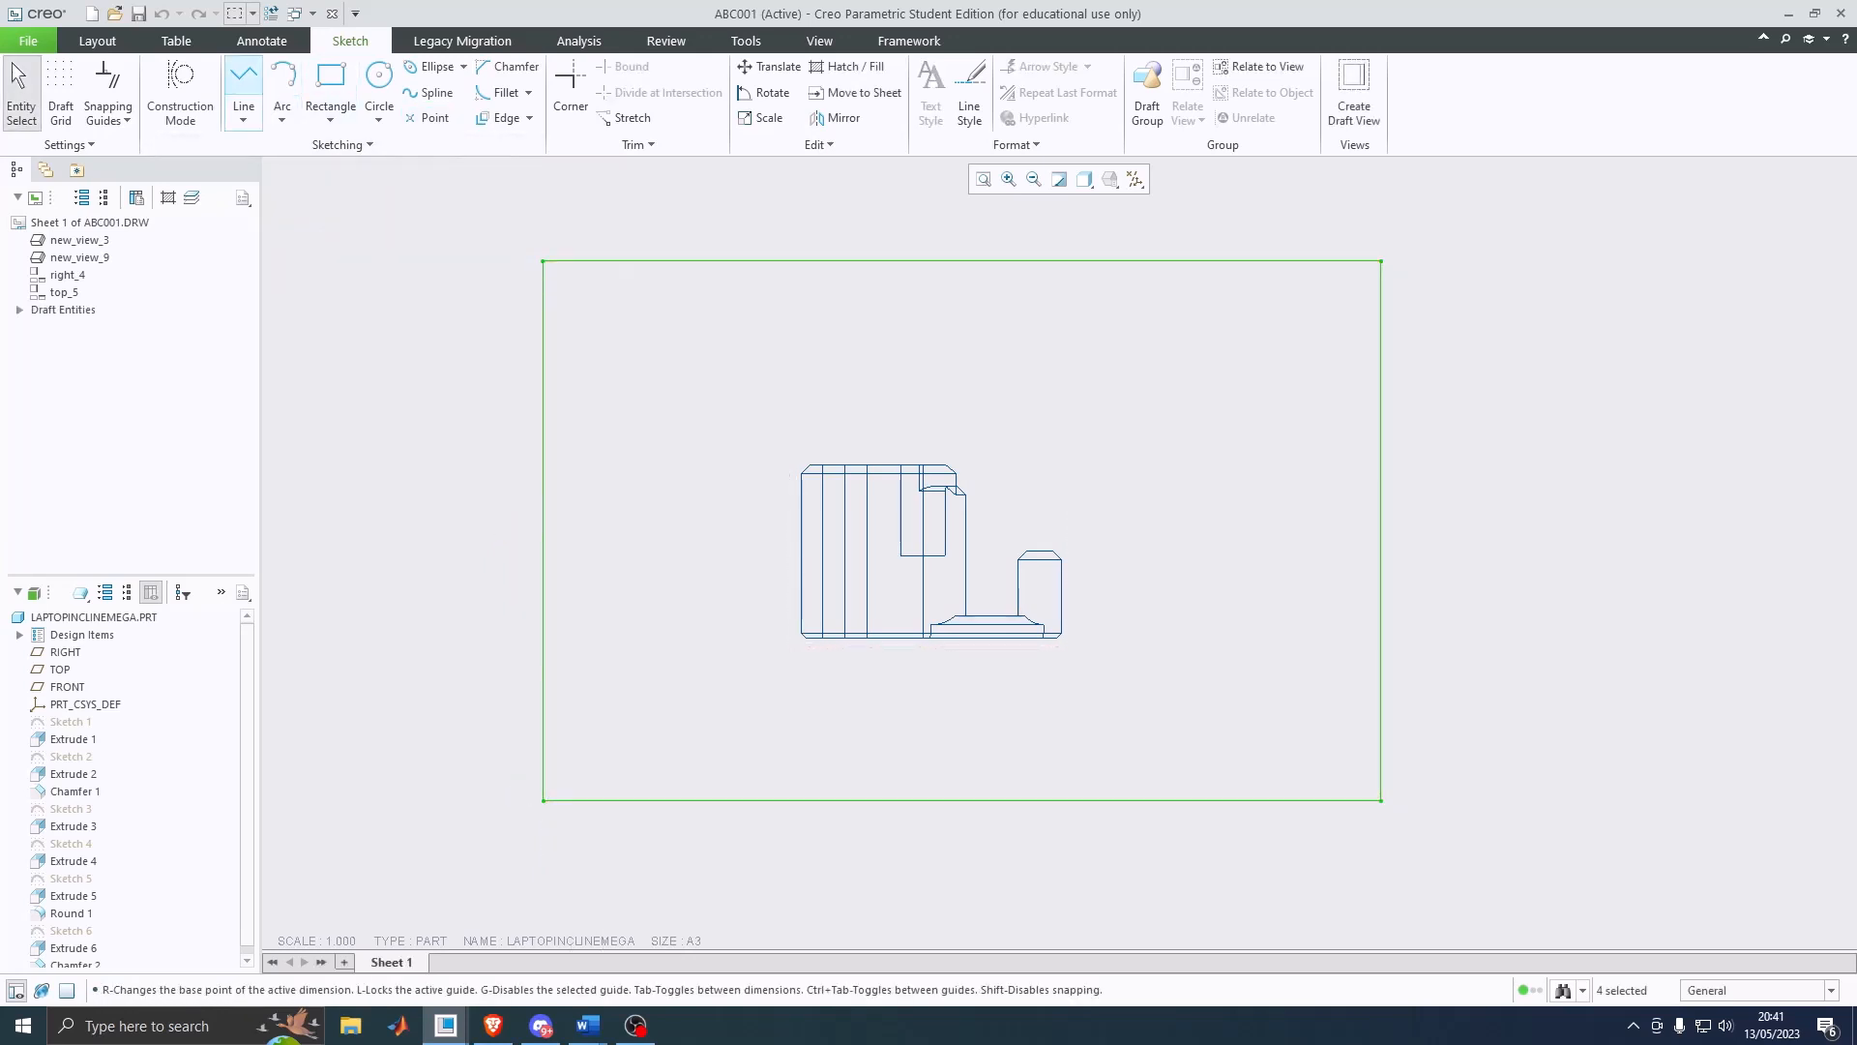
# Step: Add an unattached note reading Example 1 inside the sketched border and move it into the lower-right corner
pyautogui.click(261, 41)
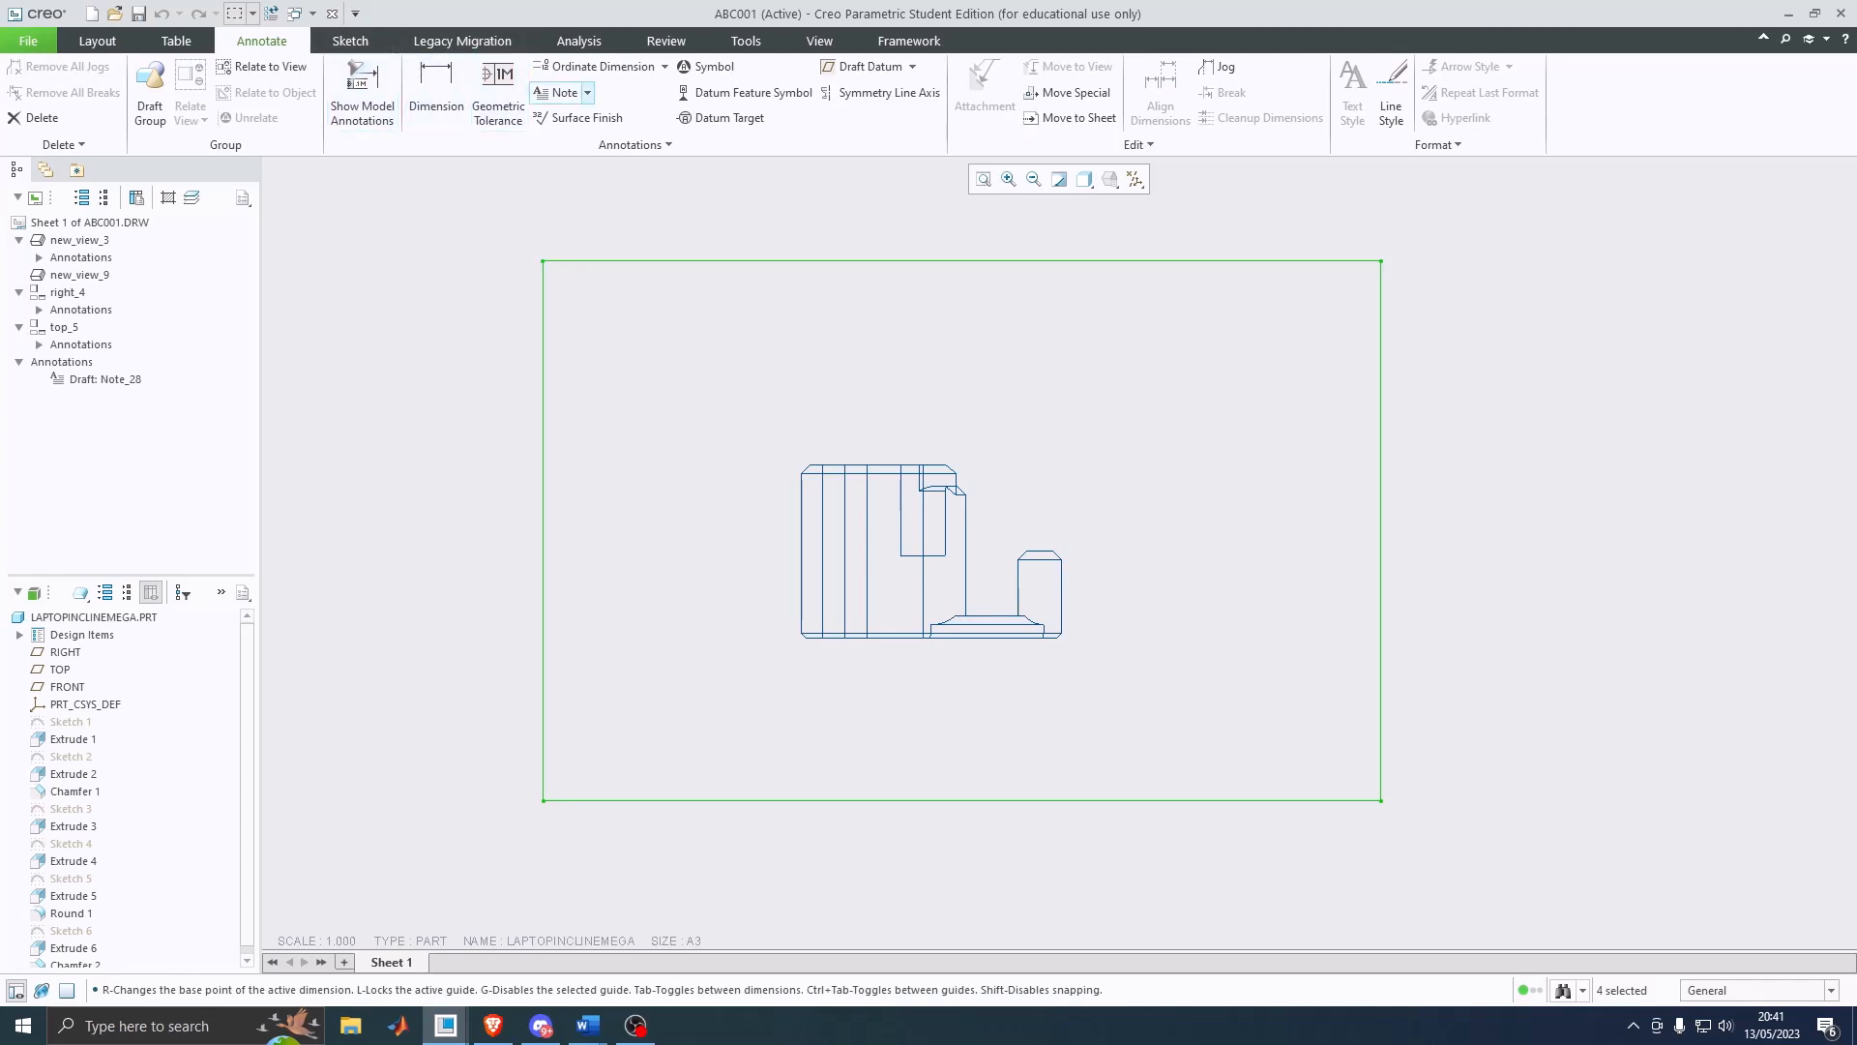
pyautogui.click(564, 92)
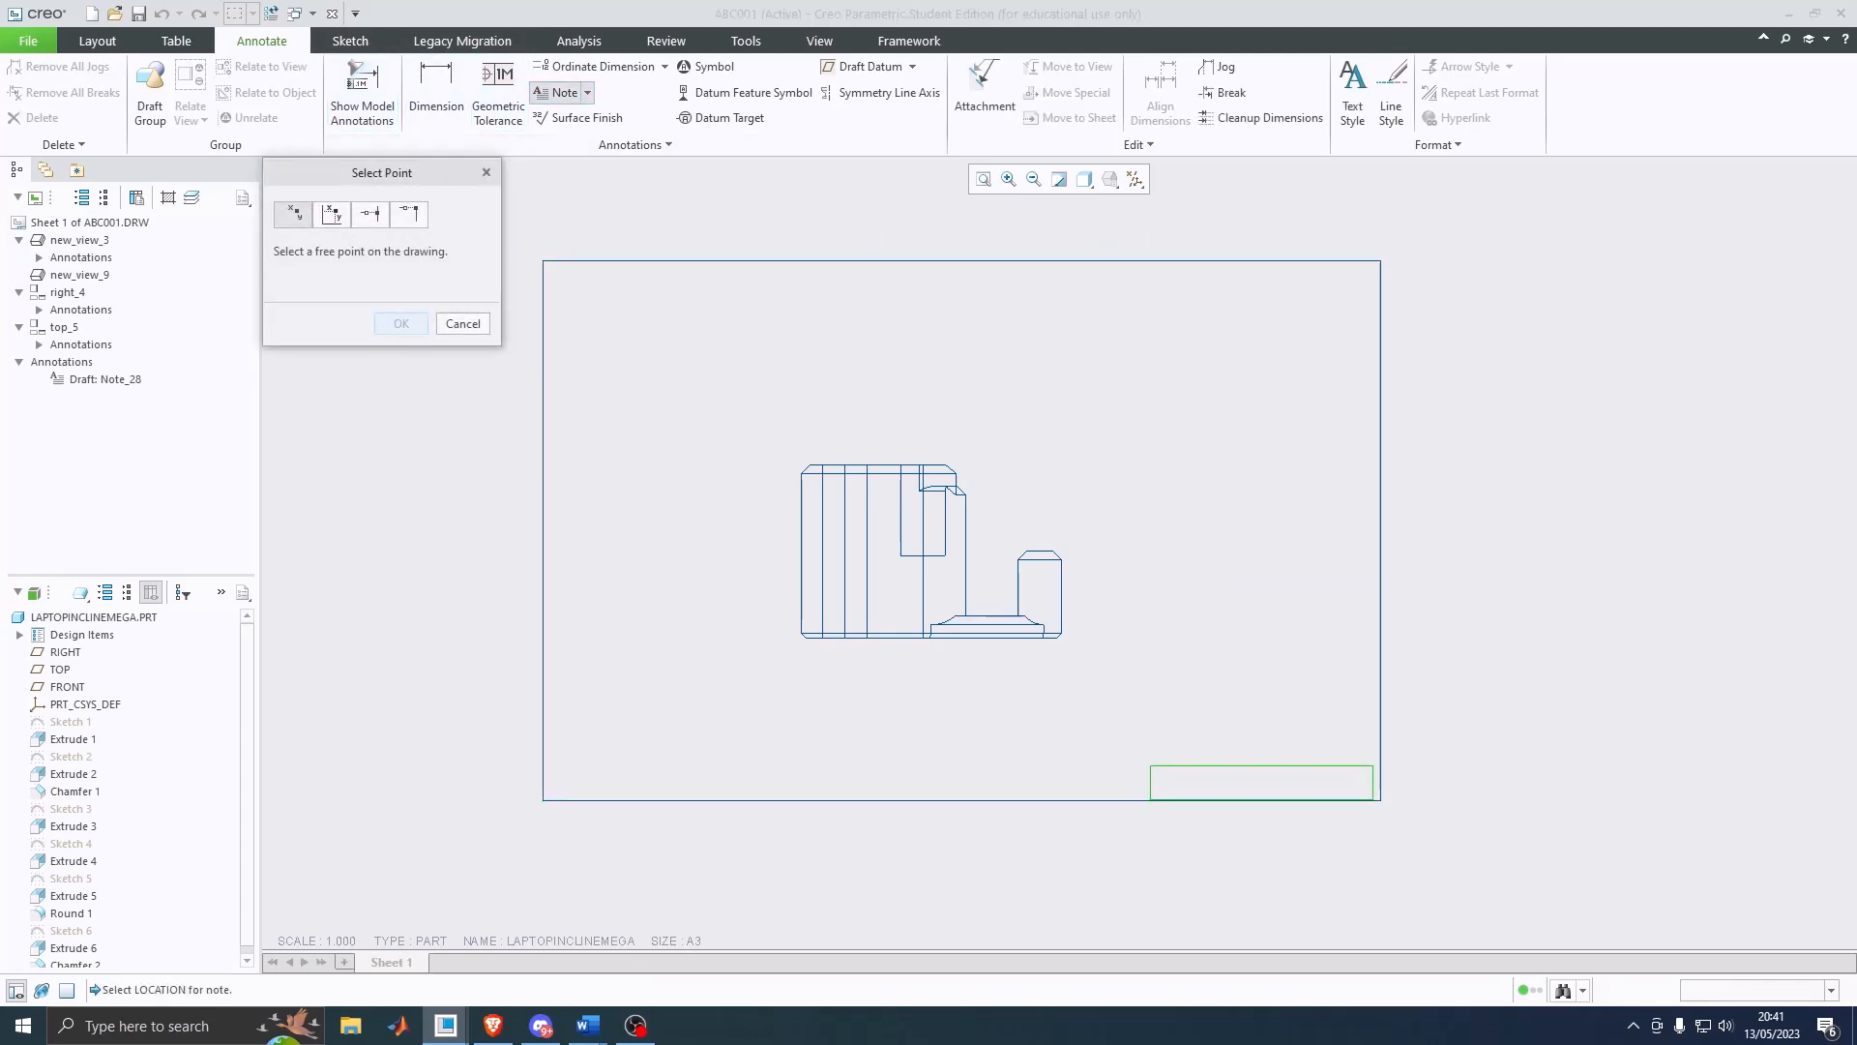
pyautogui.click(1160, 782)
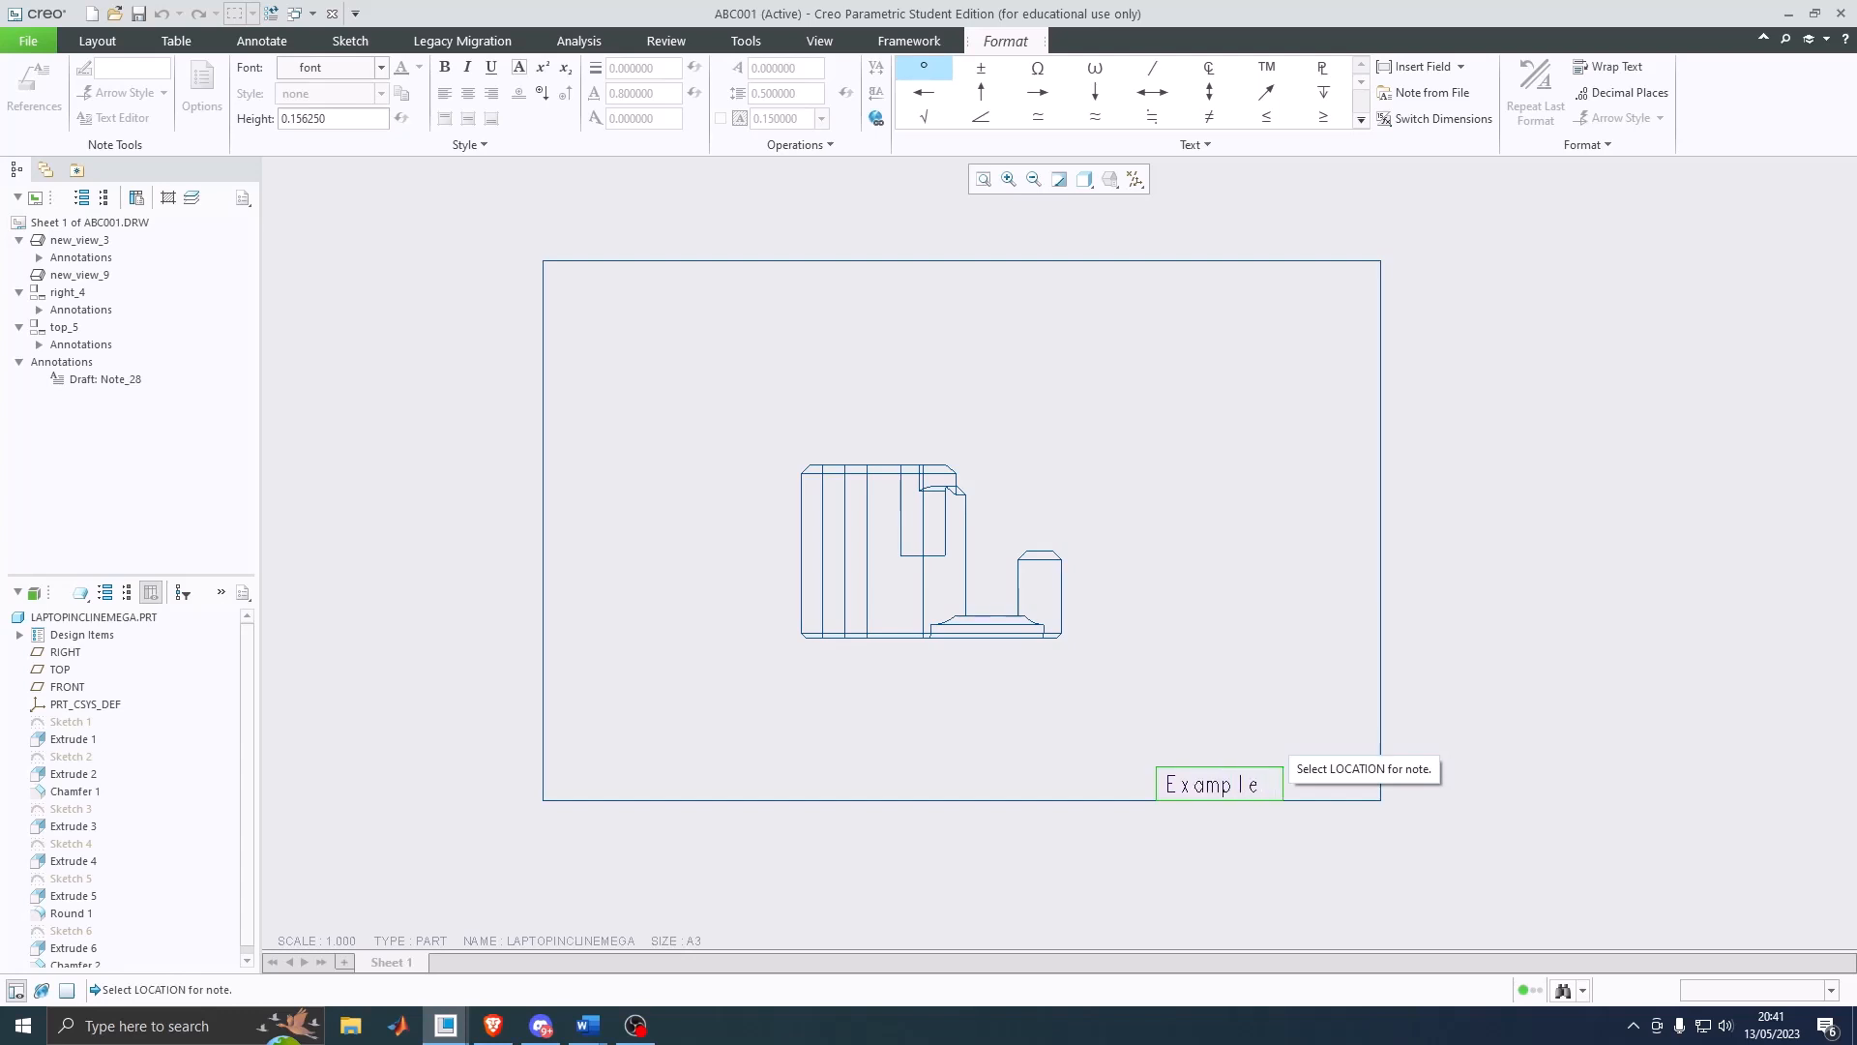
pyautogui.press('Escape')
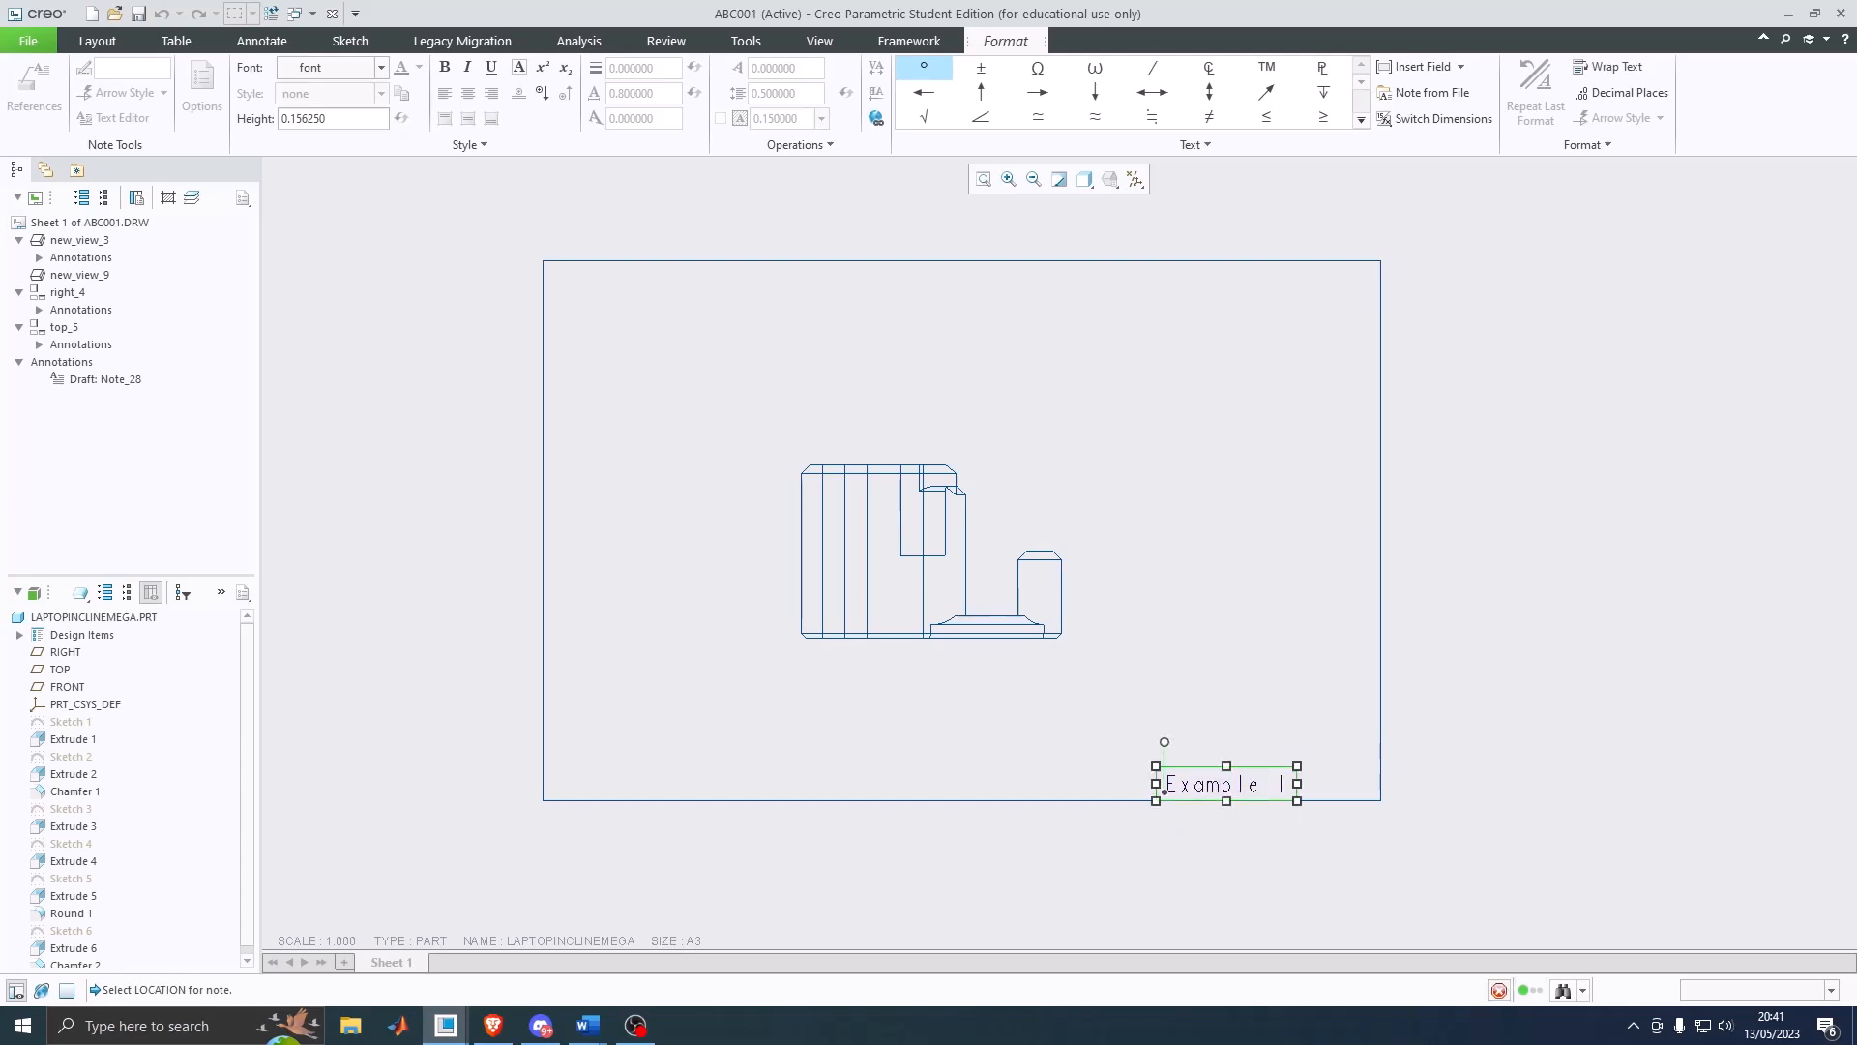
pyautogui.moveTo(1226, 784); pyautogui.dragTo(1301, 778)
# Step: Sketch two adjoining rectangles about 0.42 high along the border's bottom edge, the first one enclosing the Example 1 note
pyautogui.click(176, 42)
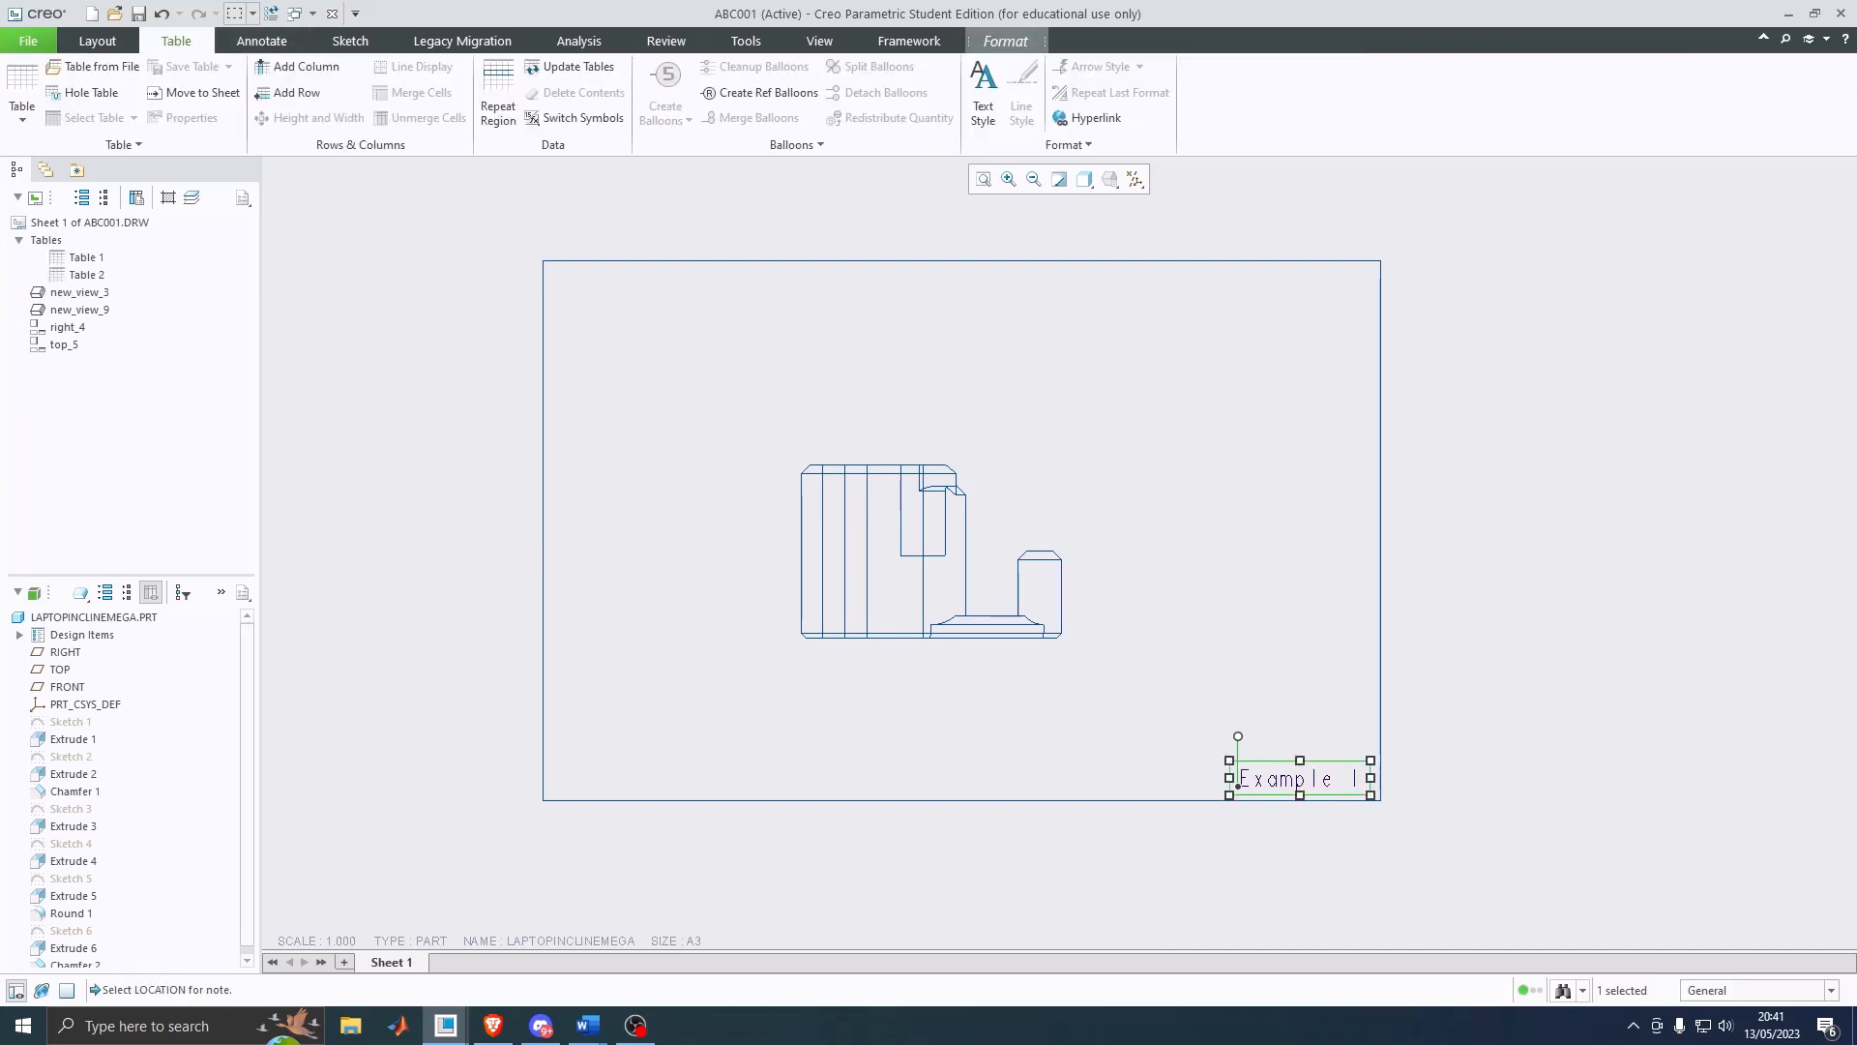
pyautogui.click(350, 41)
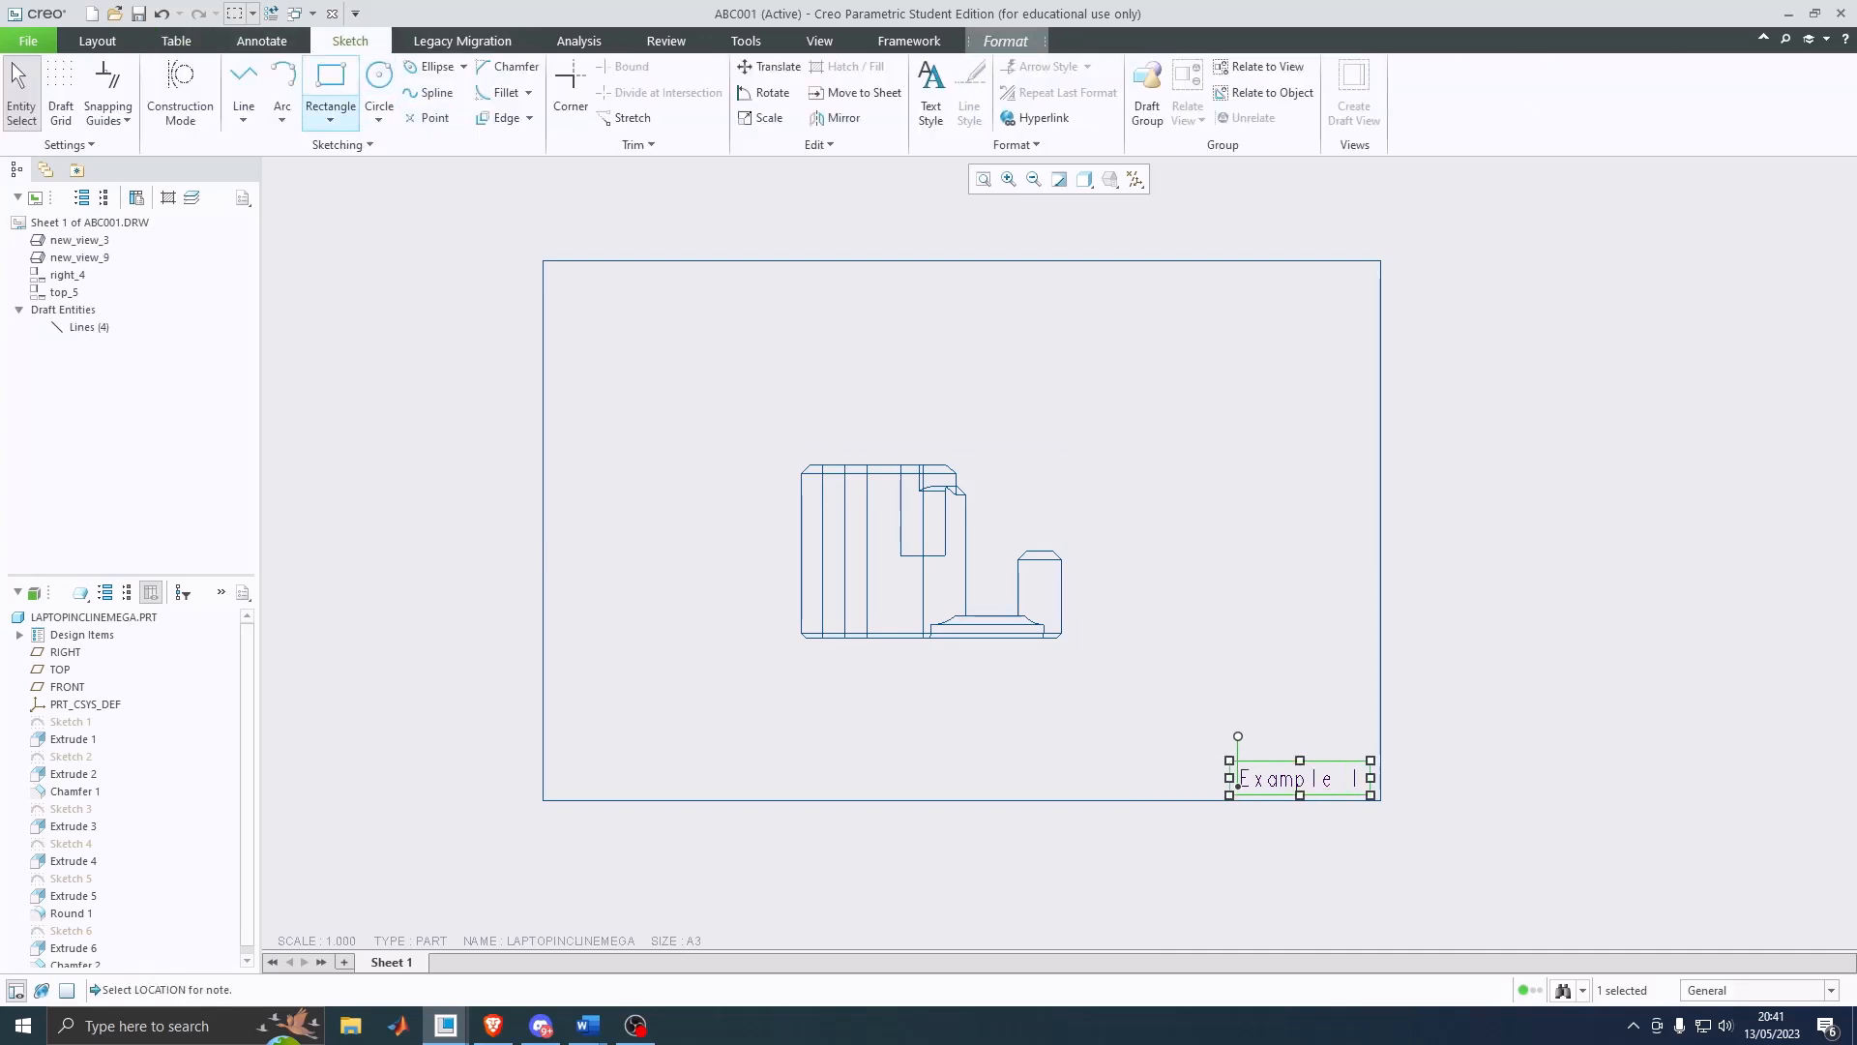
pyautogui.click(330, 87)
pyautogui.click(1382, 800)
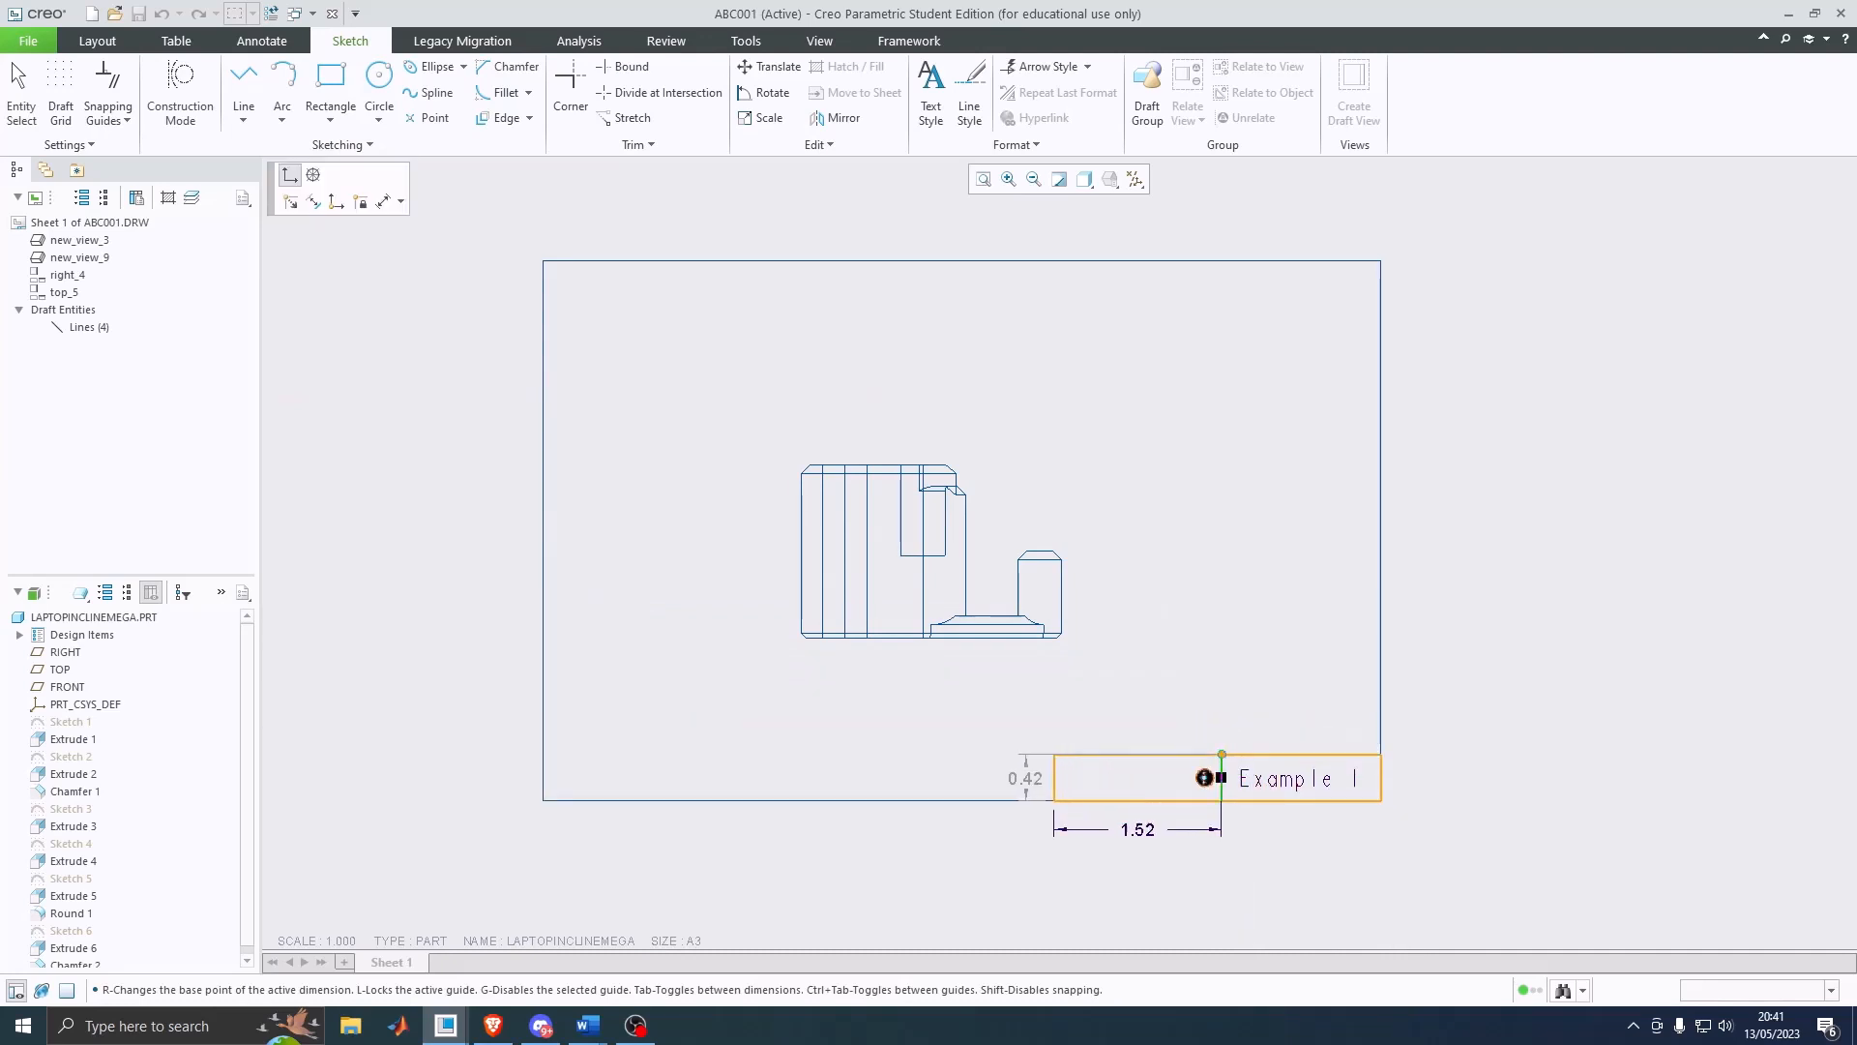
pyautogui.click(1020, 754)
# Step: Sketch two rectangles about 0.42 high on top of the bottom cells, one above the note and one extending well past the row below
pyautogui.click(1221, 755)
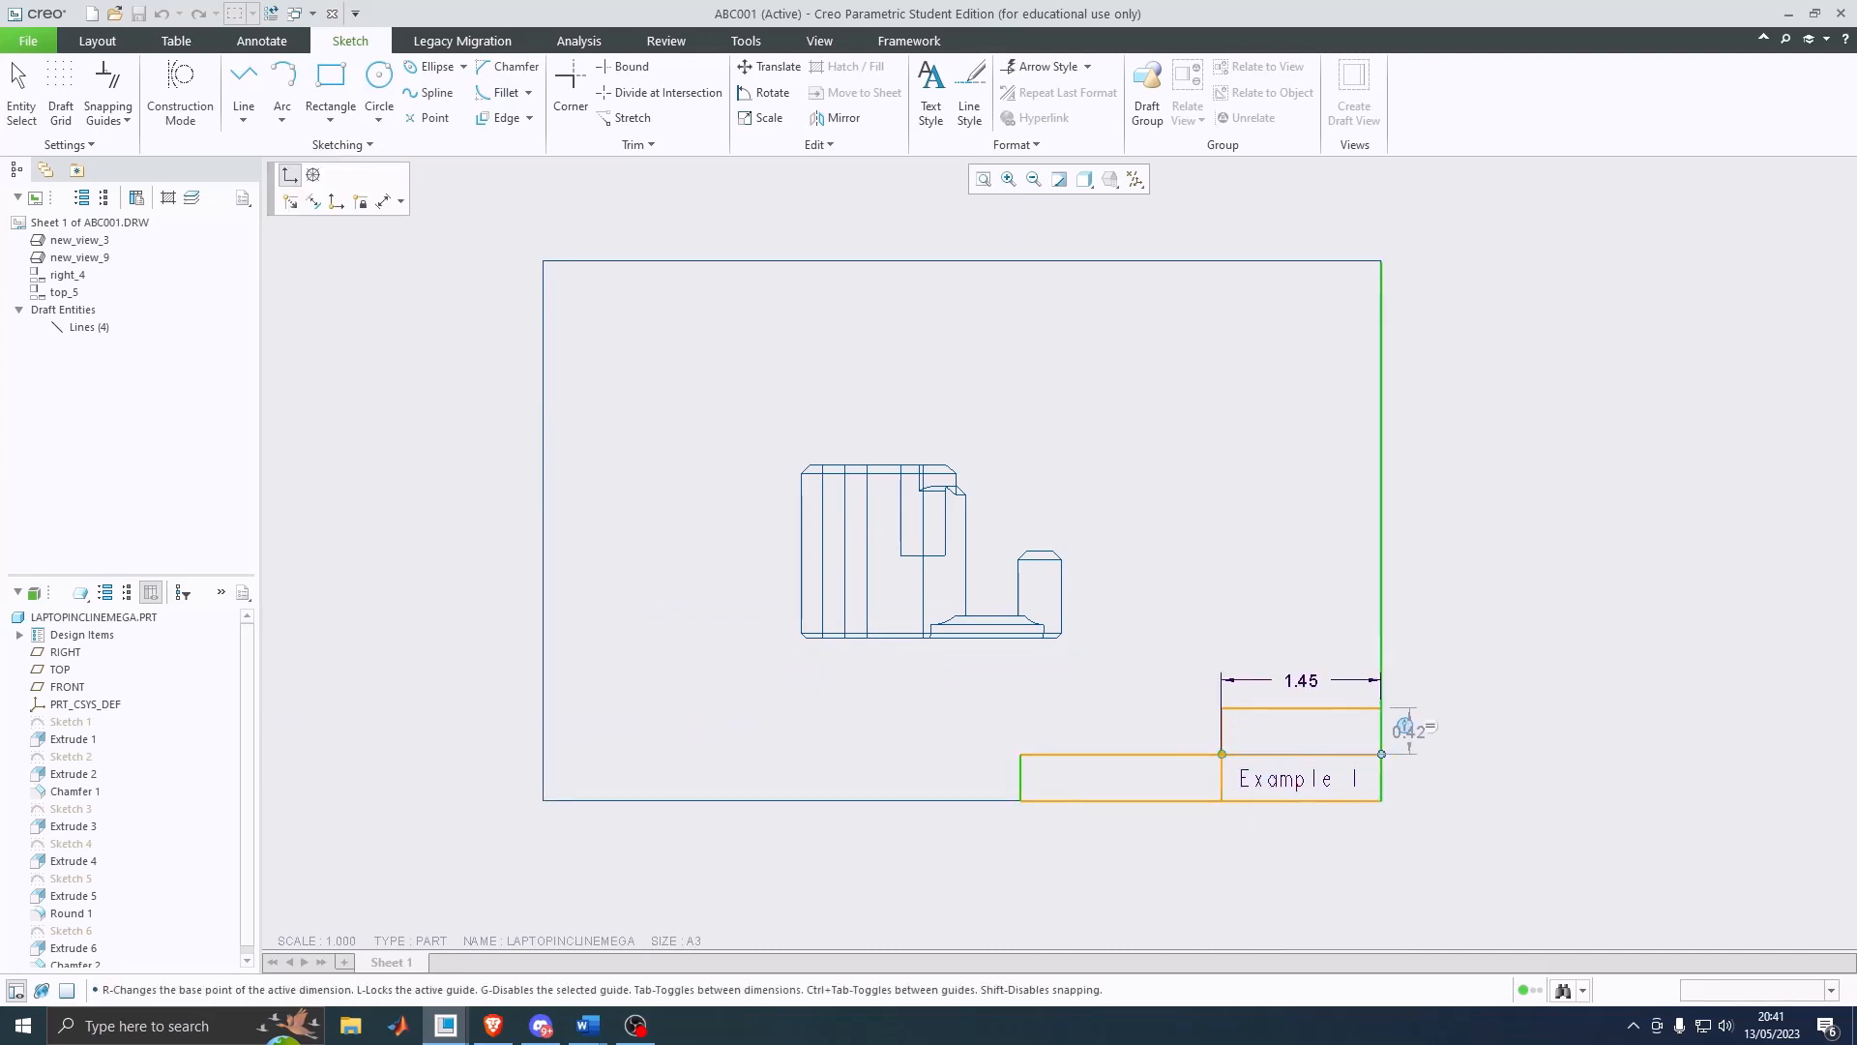
pyautogui.click(1383, 710)
pyautogui.click(1222, 708)
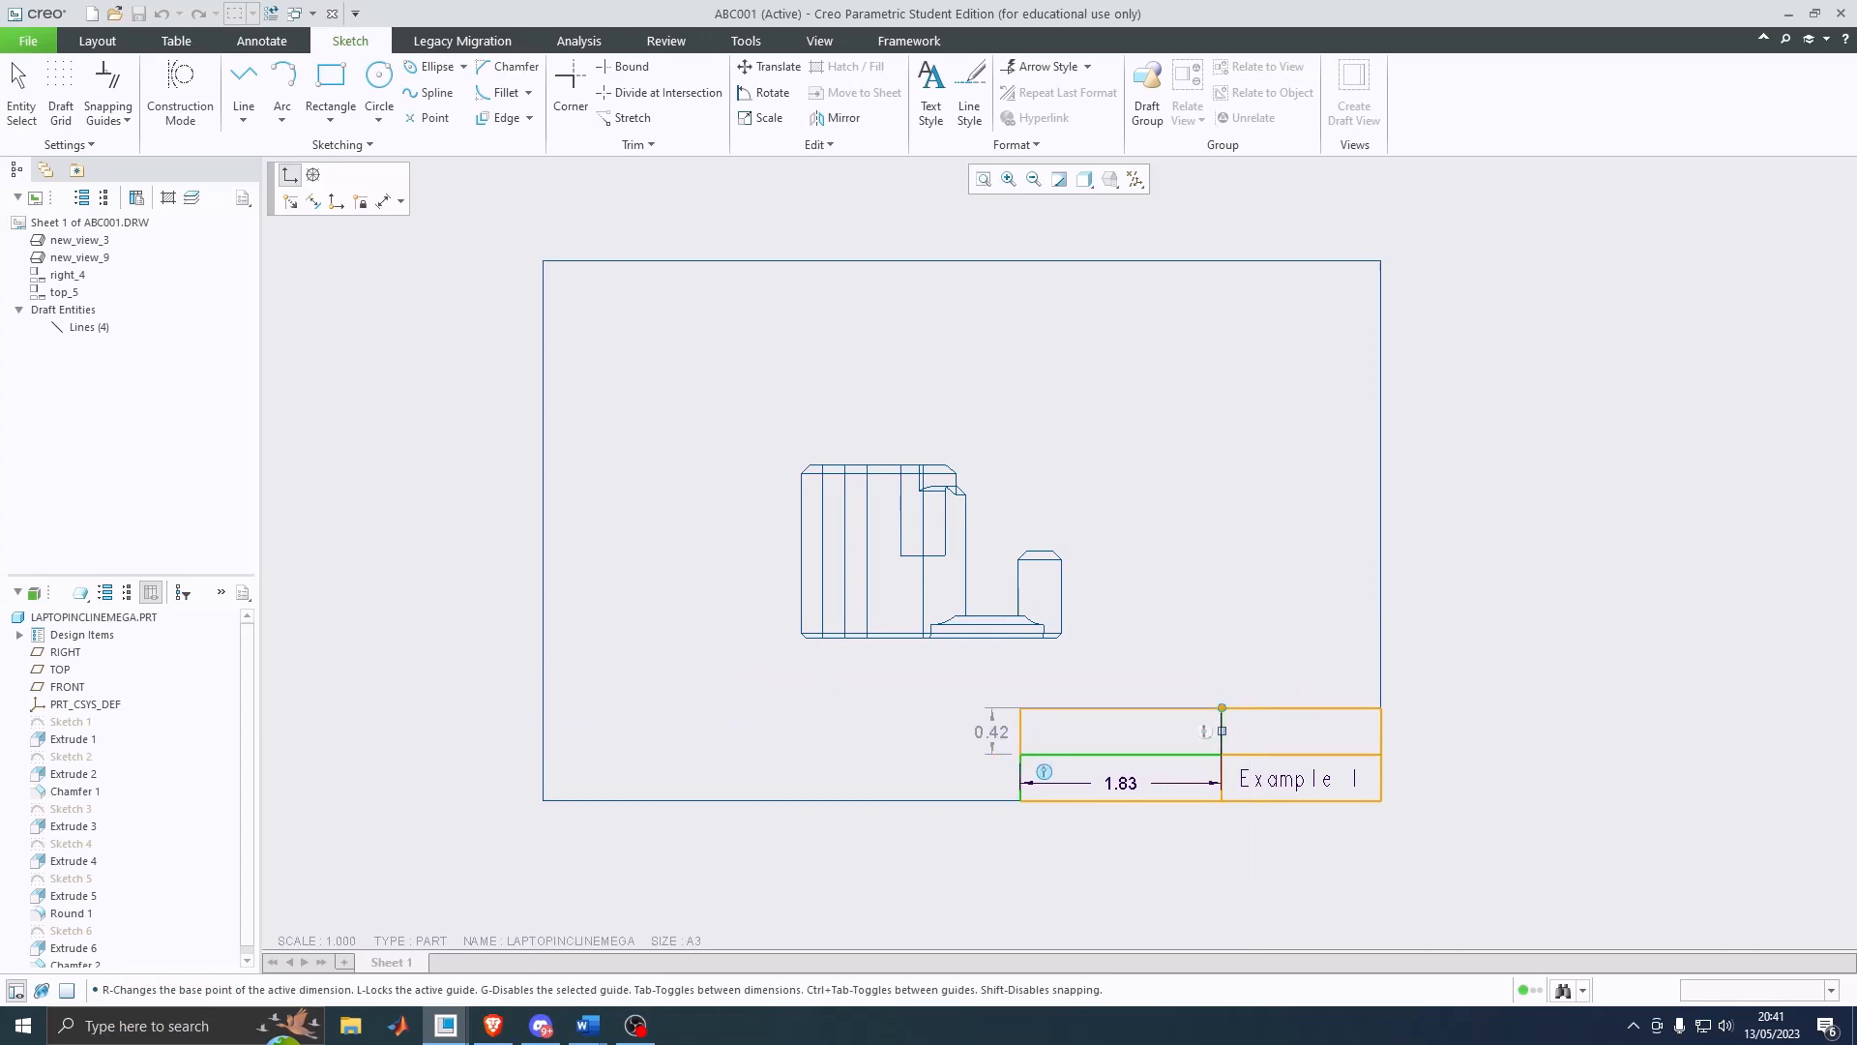
pyautogui.click(701, 754)
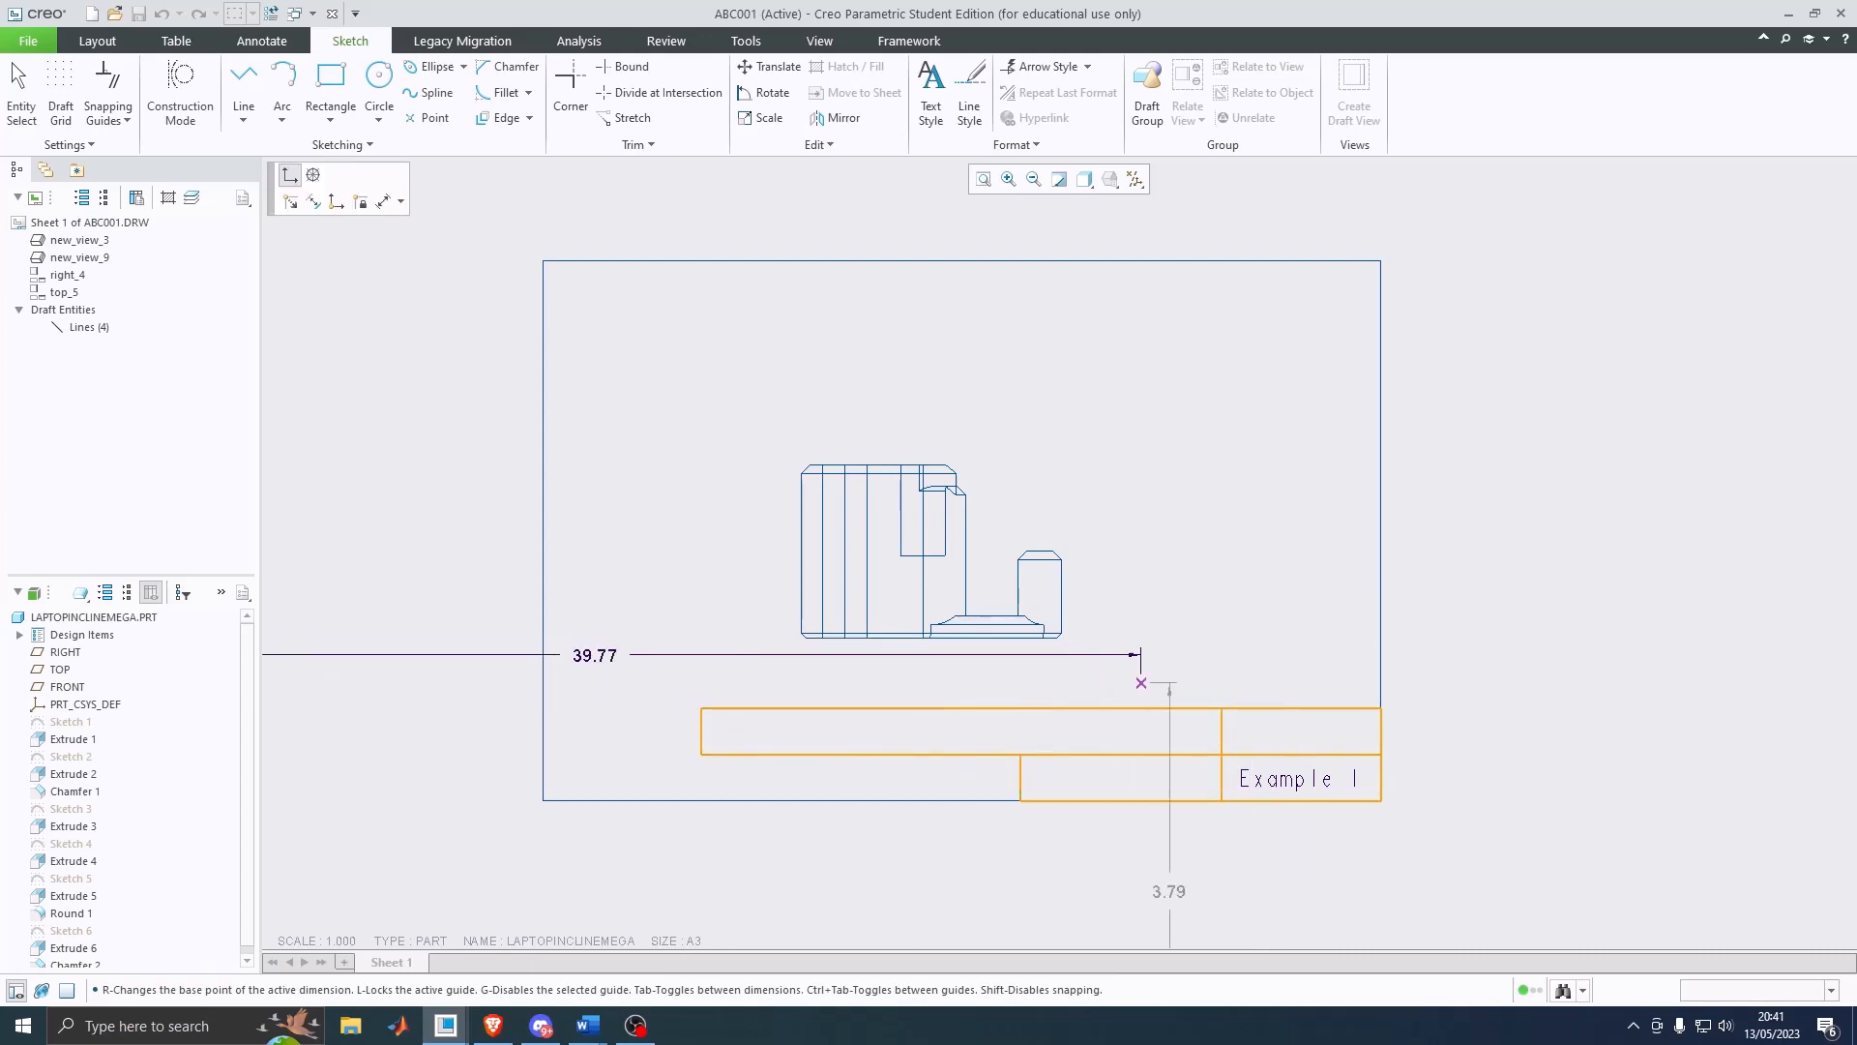
# Step: Sketch a small rectangle about 0.85 wide and 0.15 high on the top edge of the upper cells, then end the Rectangle tool
pyautogui.click(1160, 708)
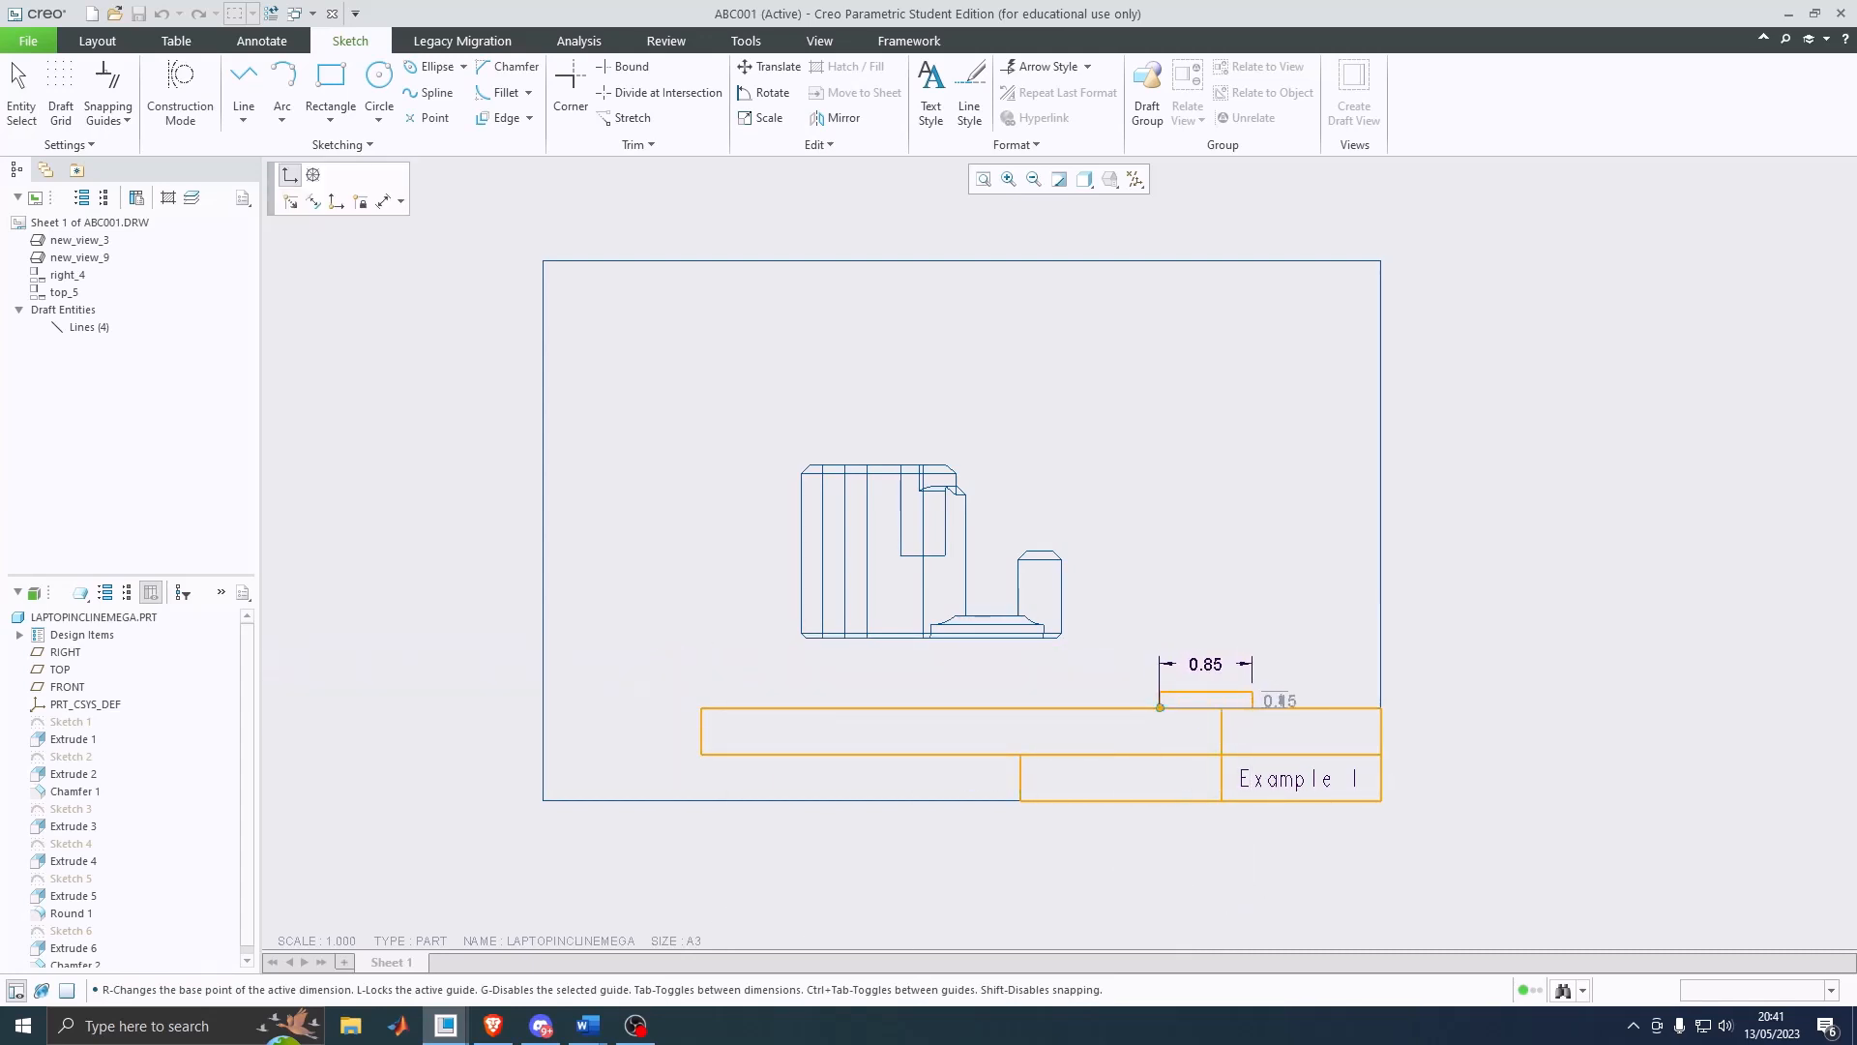
pyautogui.click(1253, 692)
pyautogui.middleClick(1252, 692)
pyautogui.click(1229, 671)
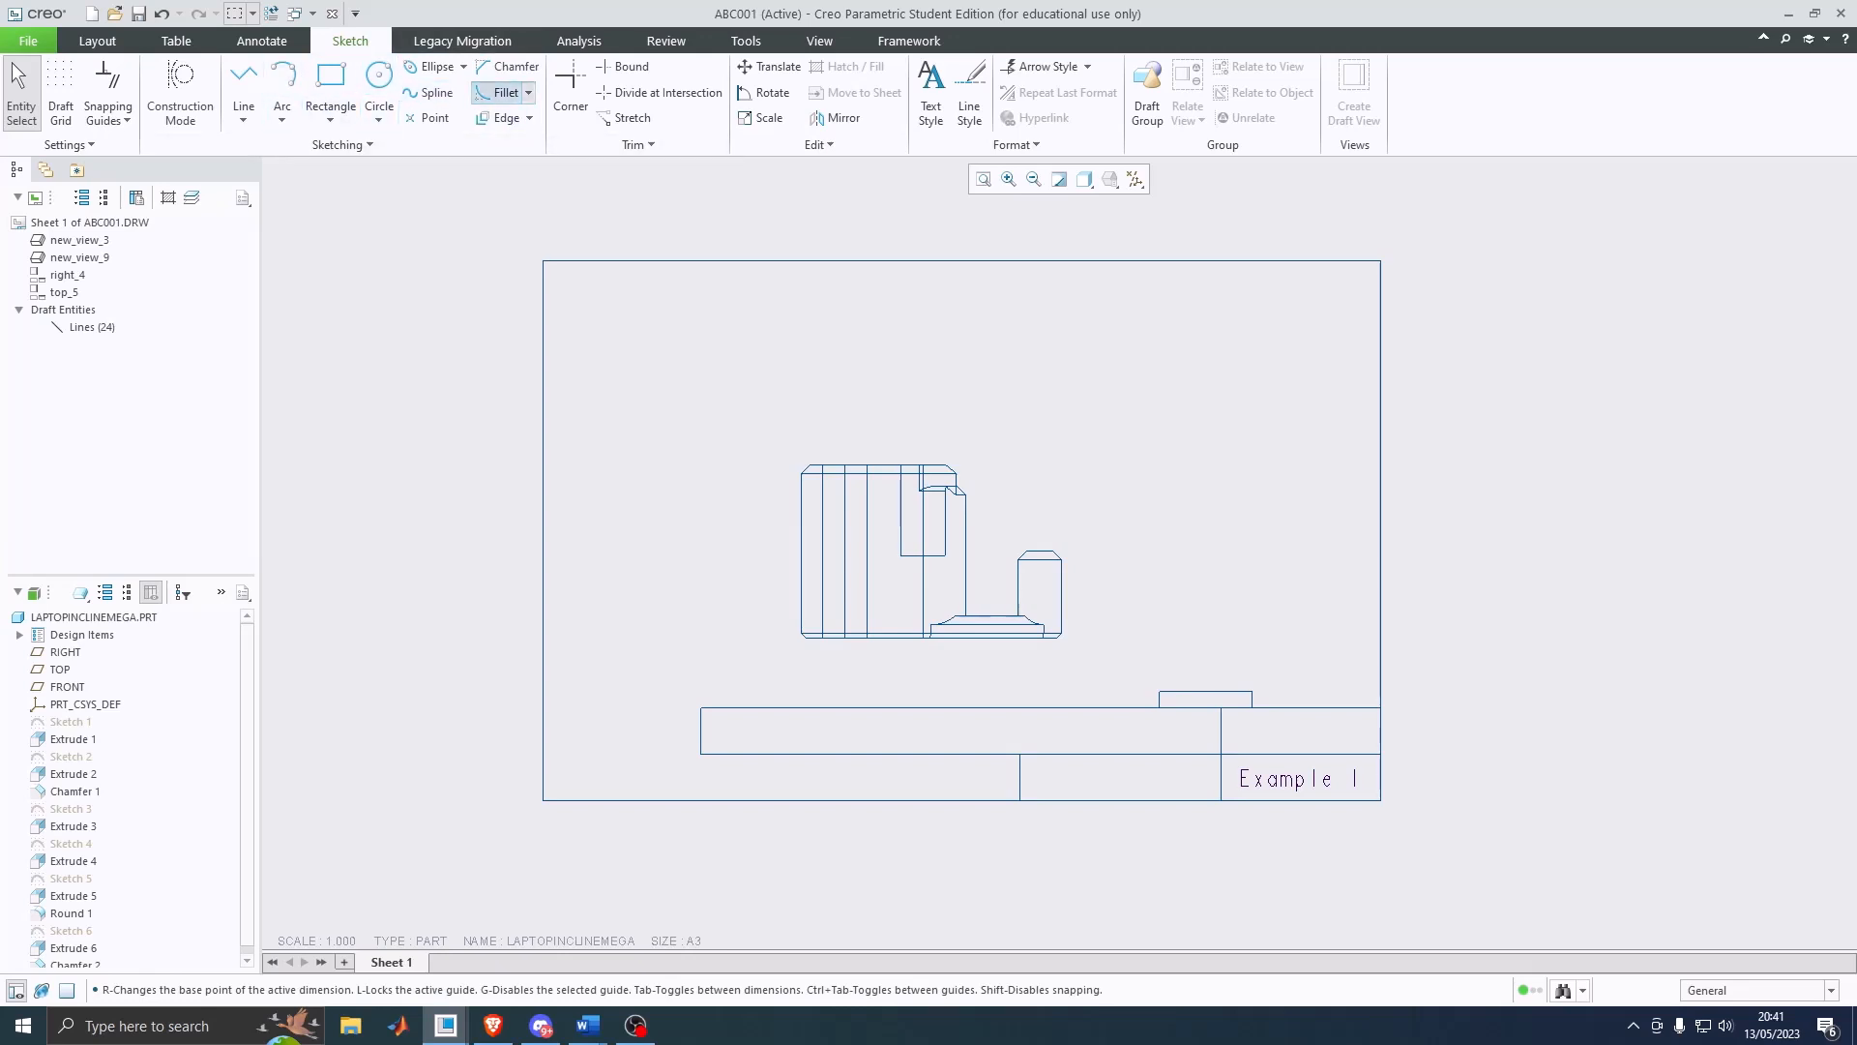
# Step: Try to fillet the upper-left corner of the long sketched rectangle with a radius of 0.123257 and Full trim
pyautogui.click(500, 91)
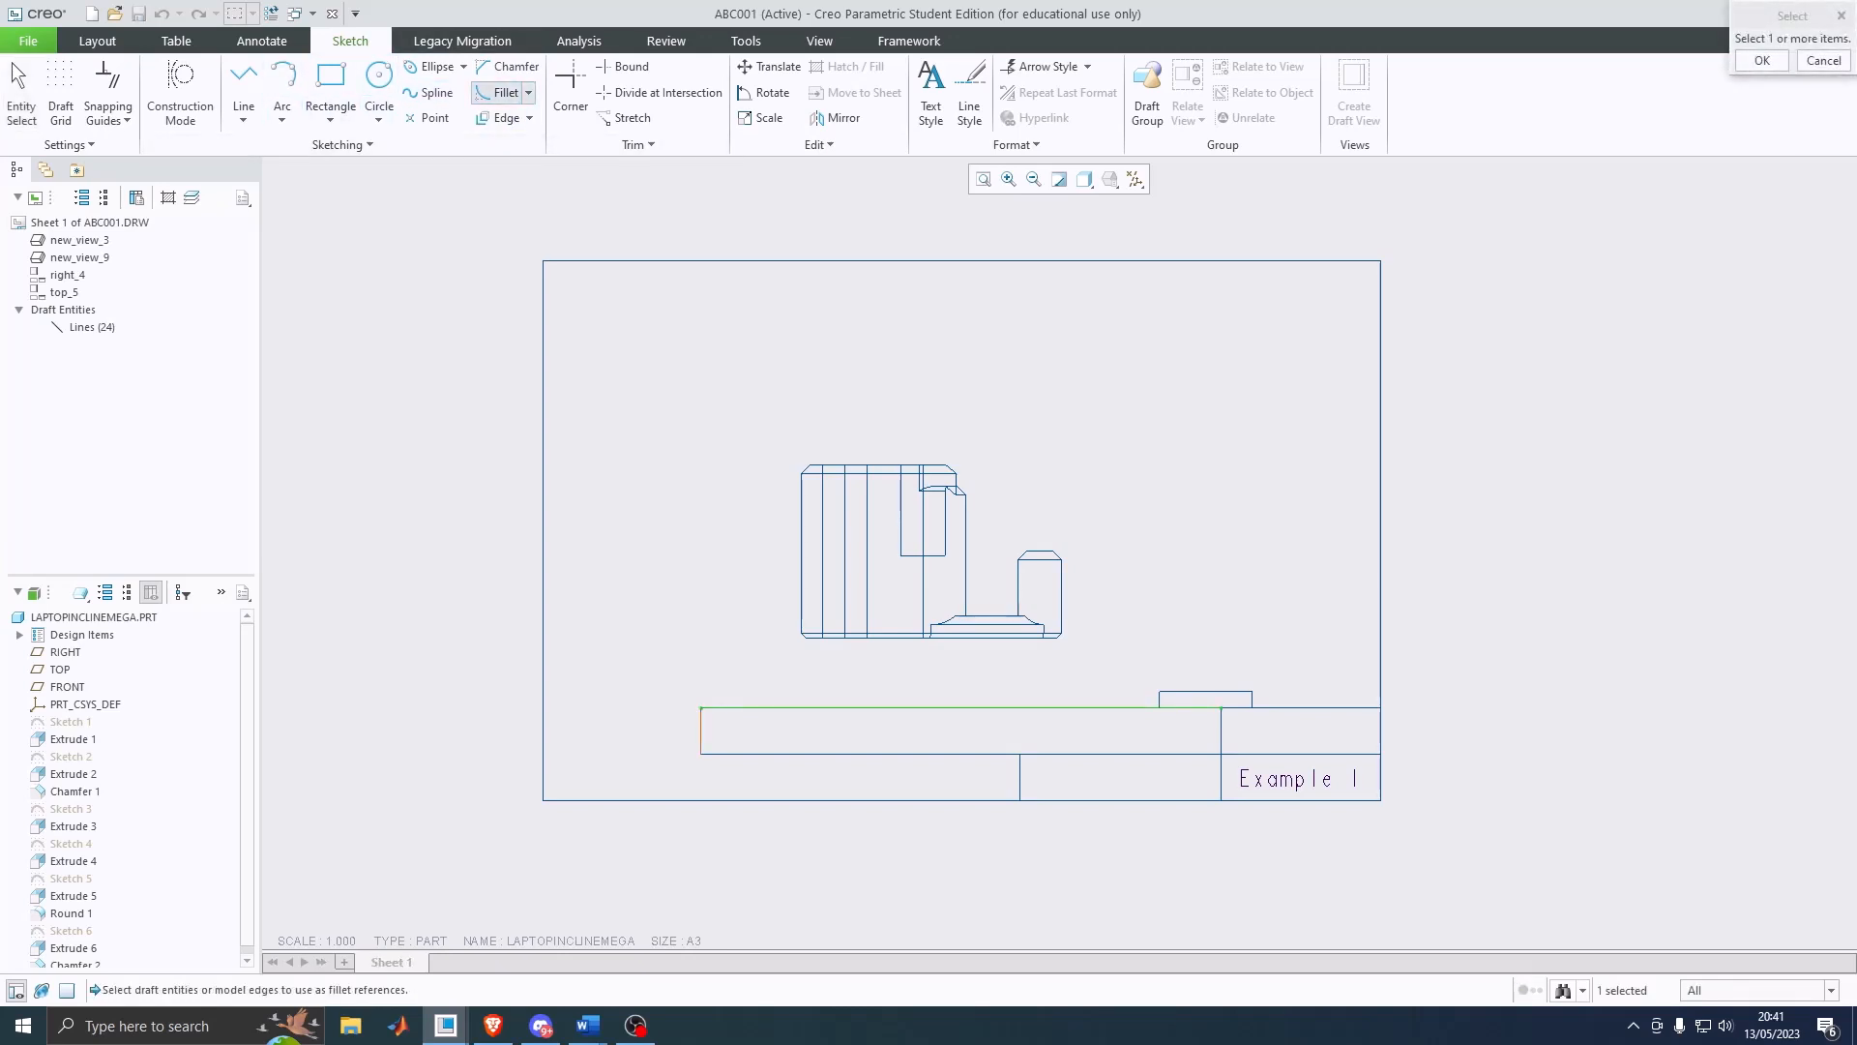
pyautogui.click(701, 733)
pyautogui.middleClick(702, 734)
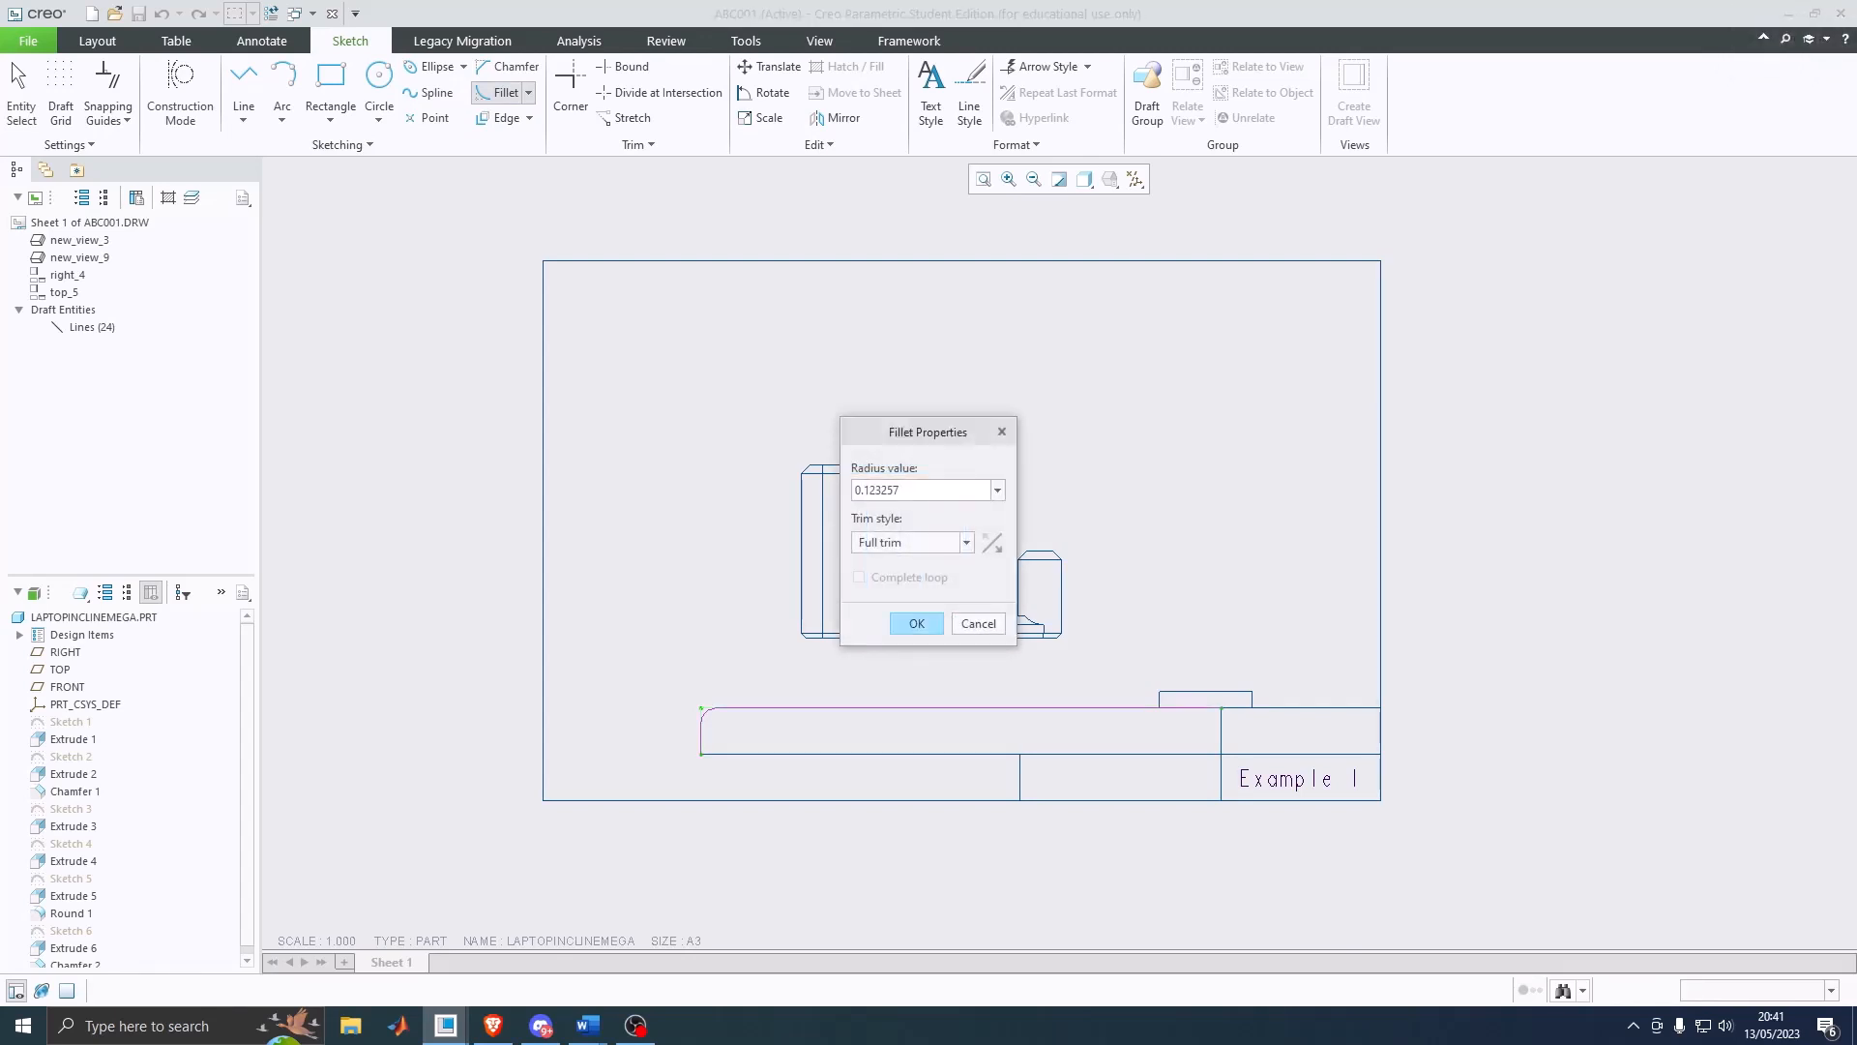
pyautogui.click(916, 623)
pyautogui.click(1823, 60)
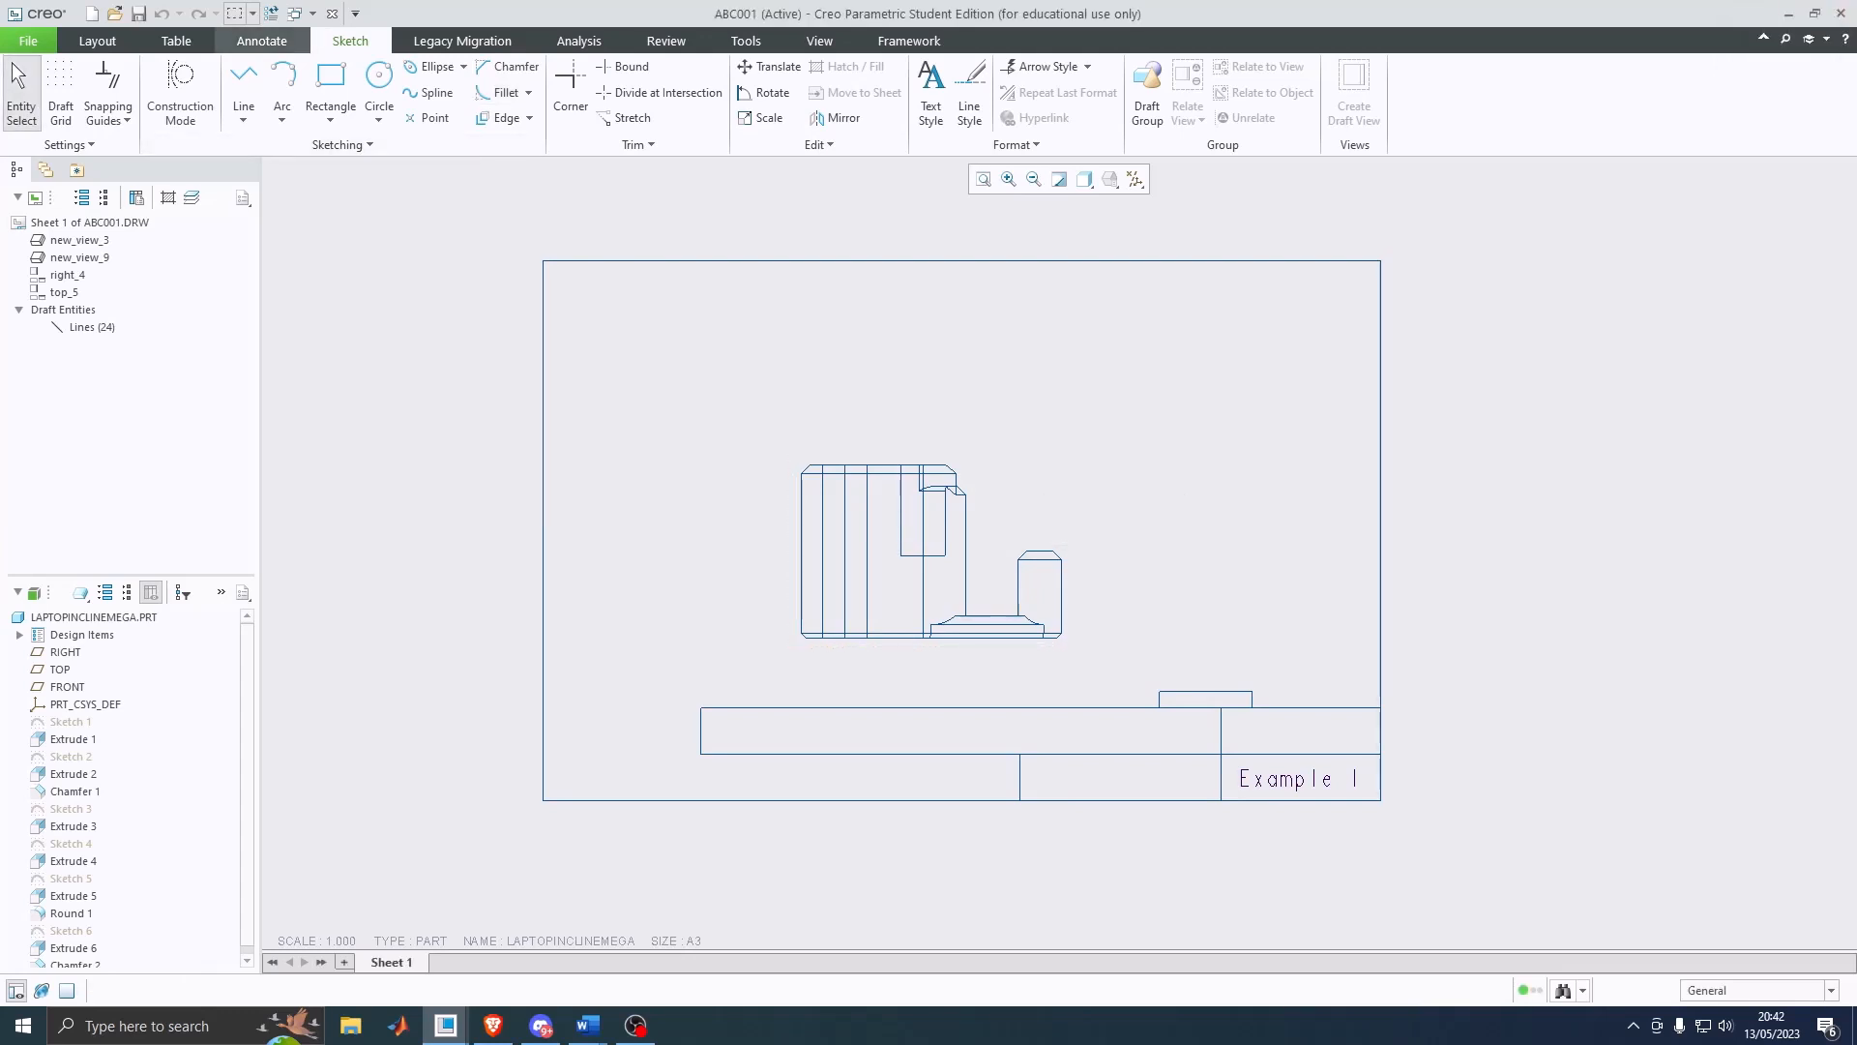
# Step: Examine the completed A3 sheet with its dimensioned views and filled-in title block
pyautogui.click(261, 41)
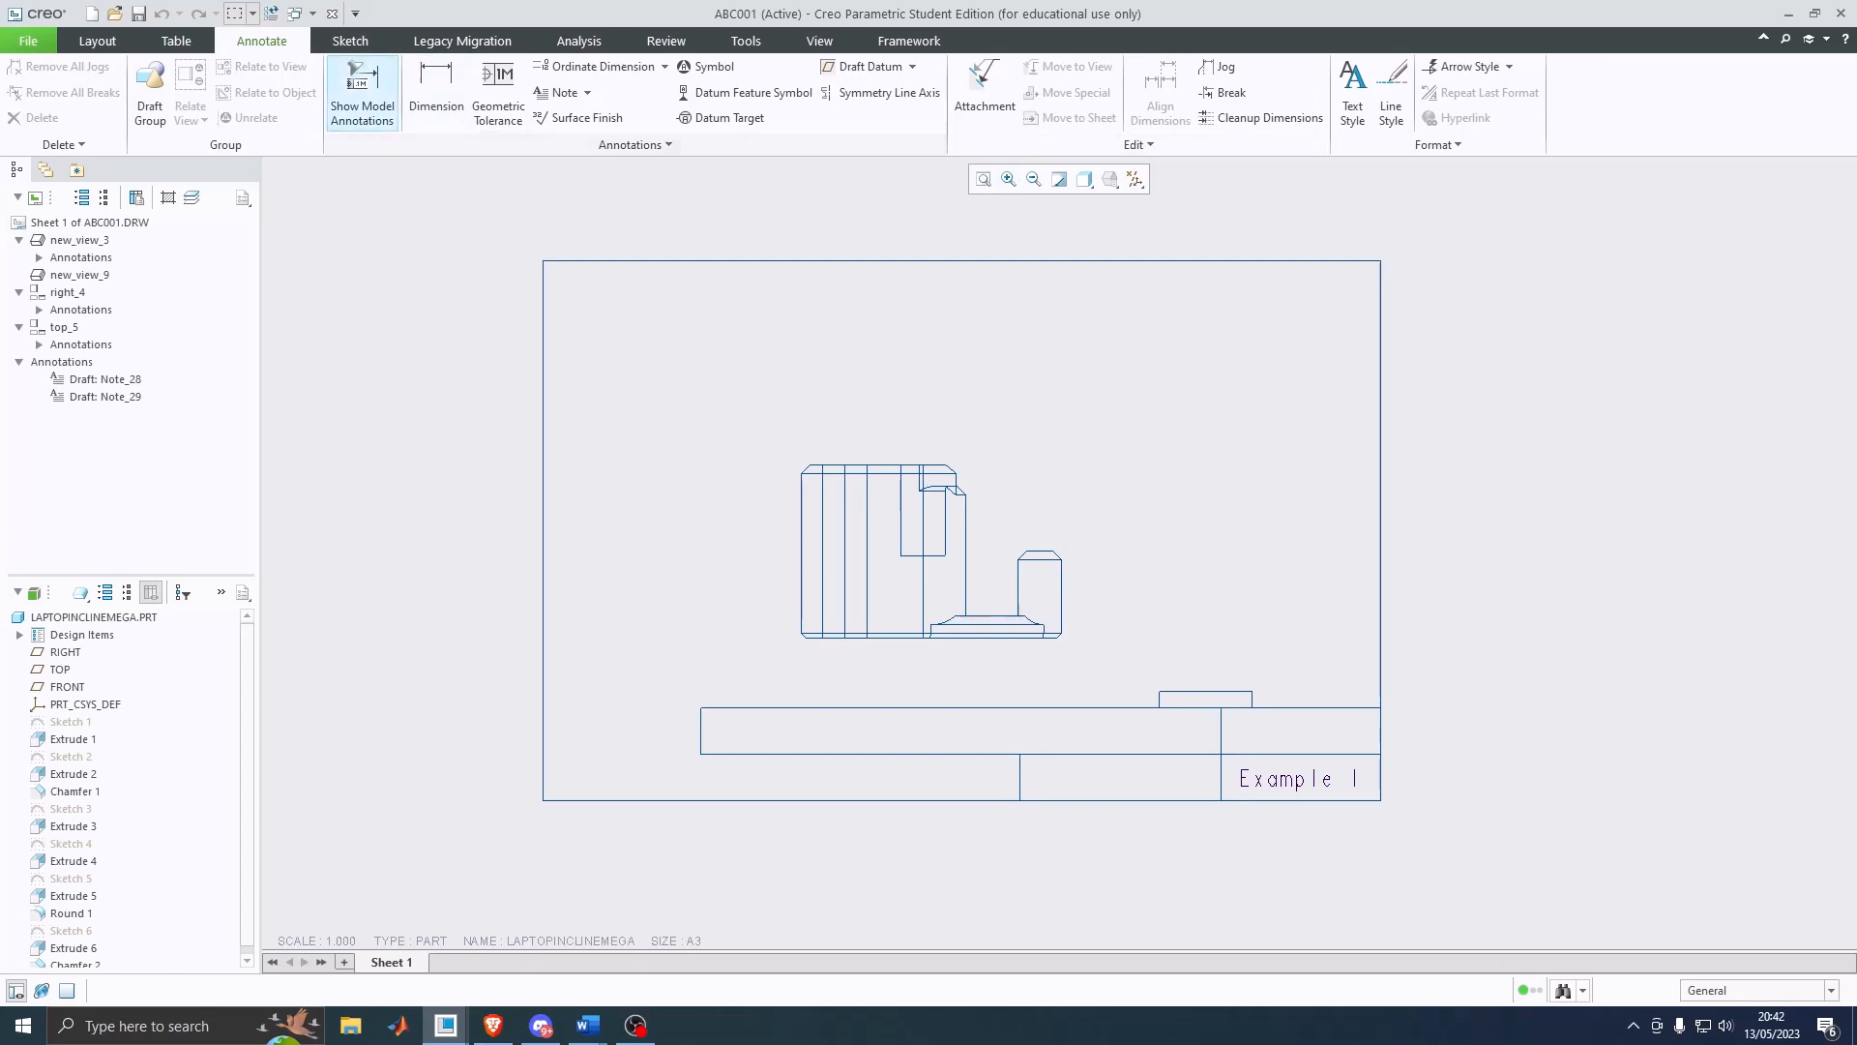
pyautogui.click(176, 41)
pyautogui.click(100, 42)
pyautogui.scroll(-6, 872, 400)
pyautogui.scroll(10, 882, 405)
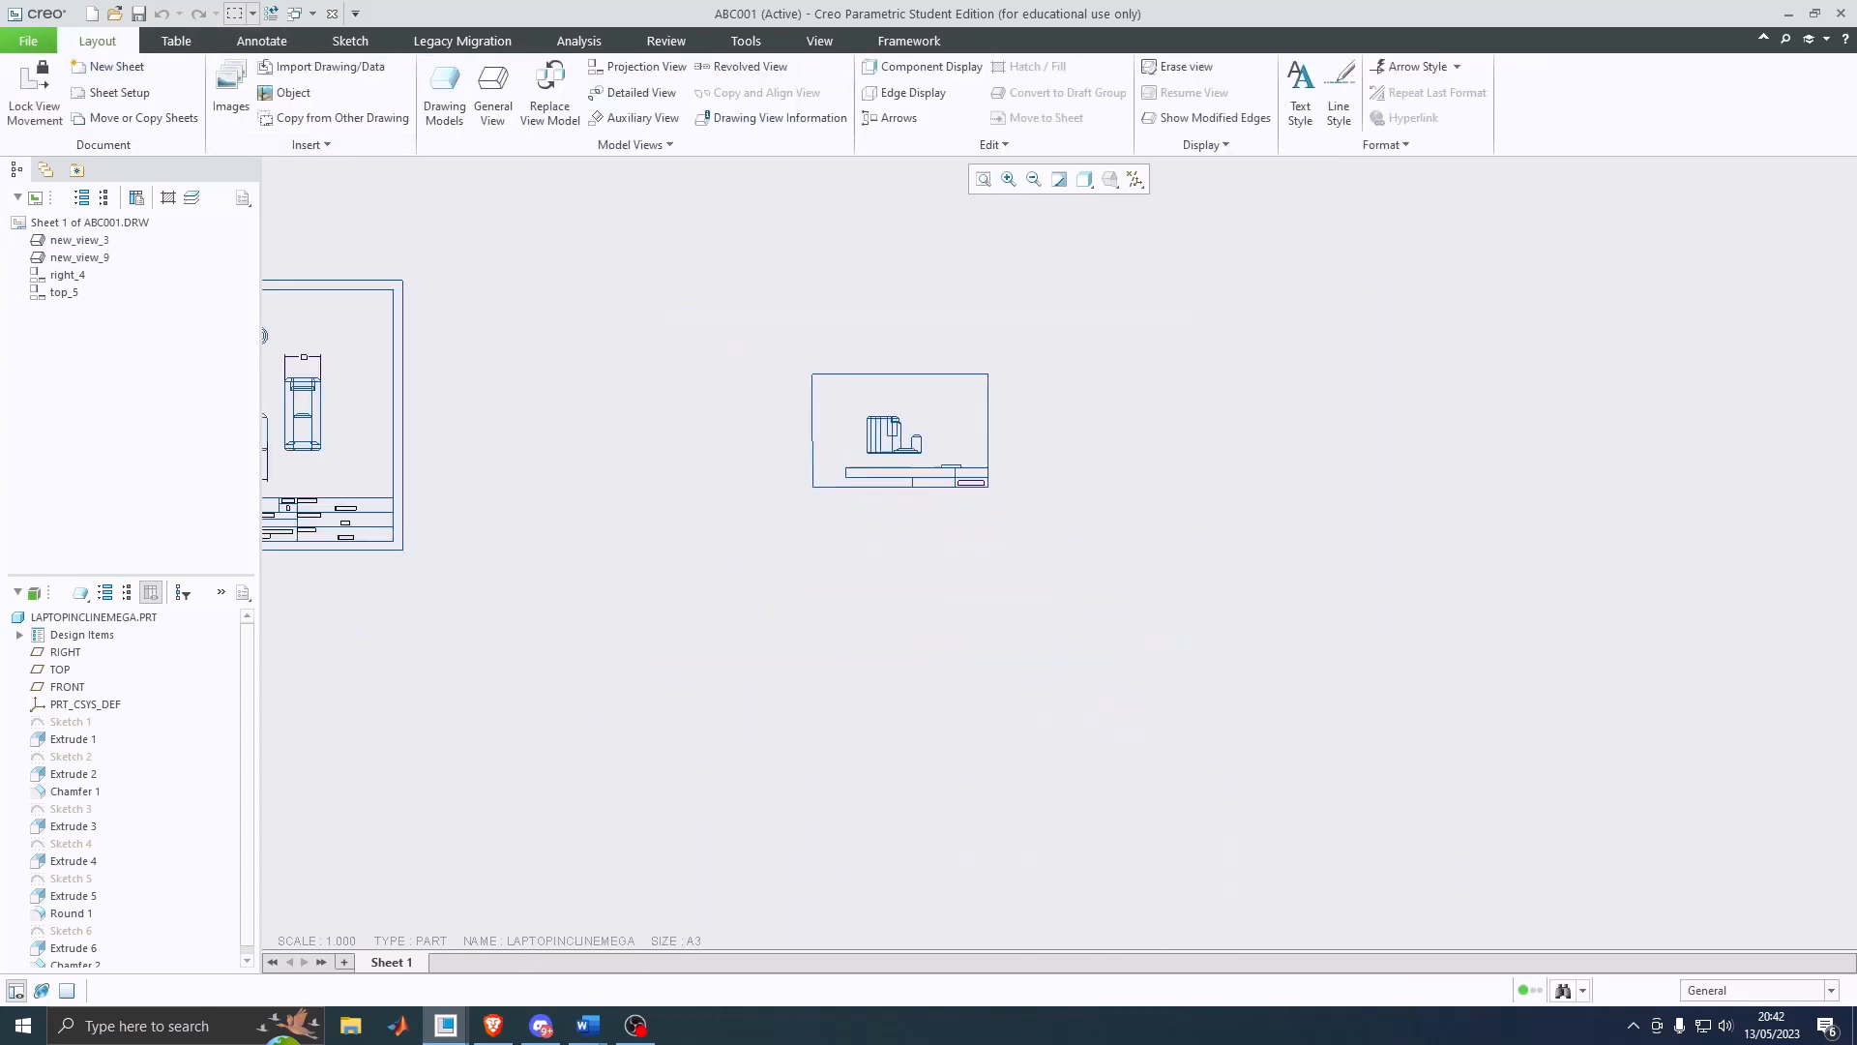
pyautogui.middleClick(629, 411)
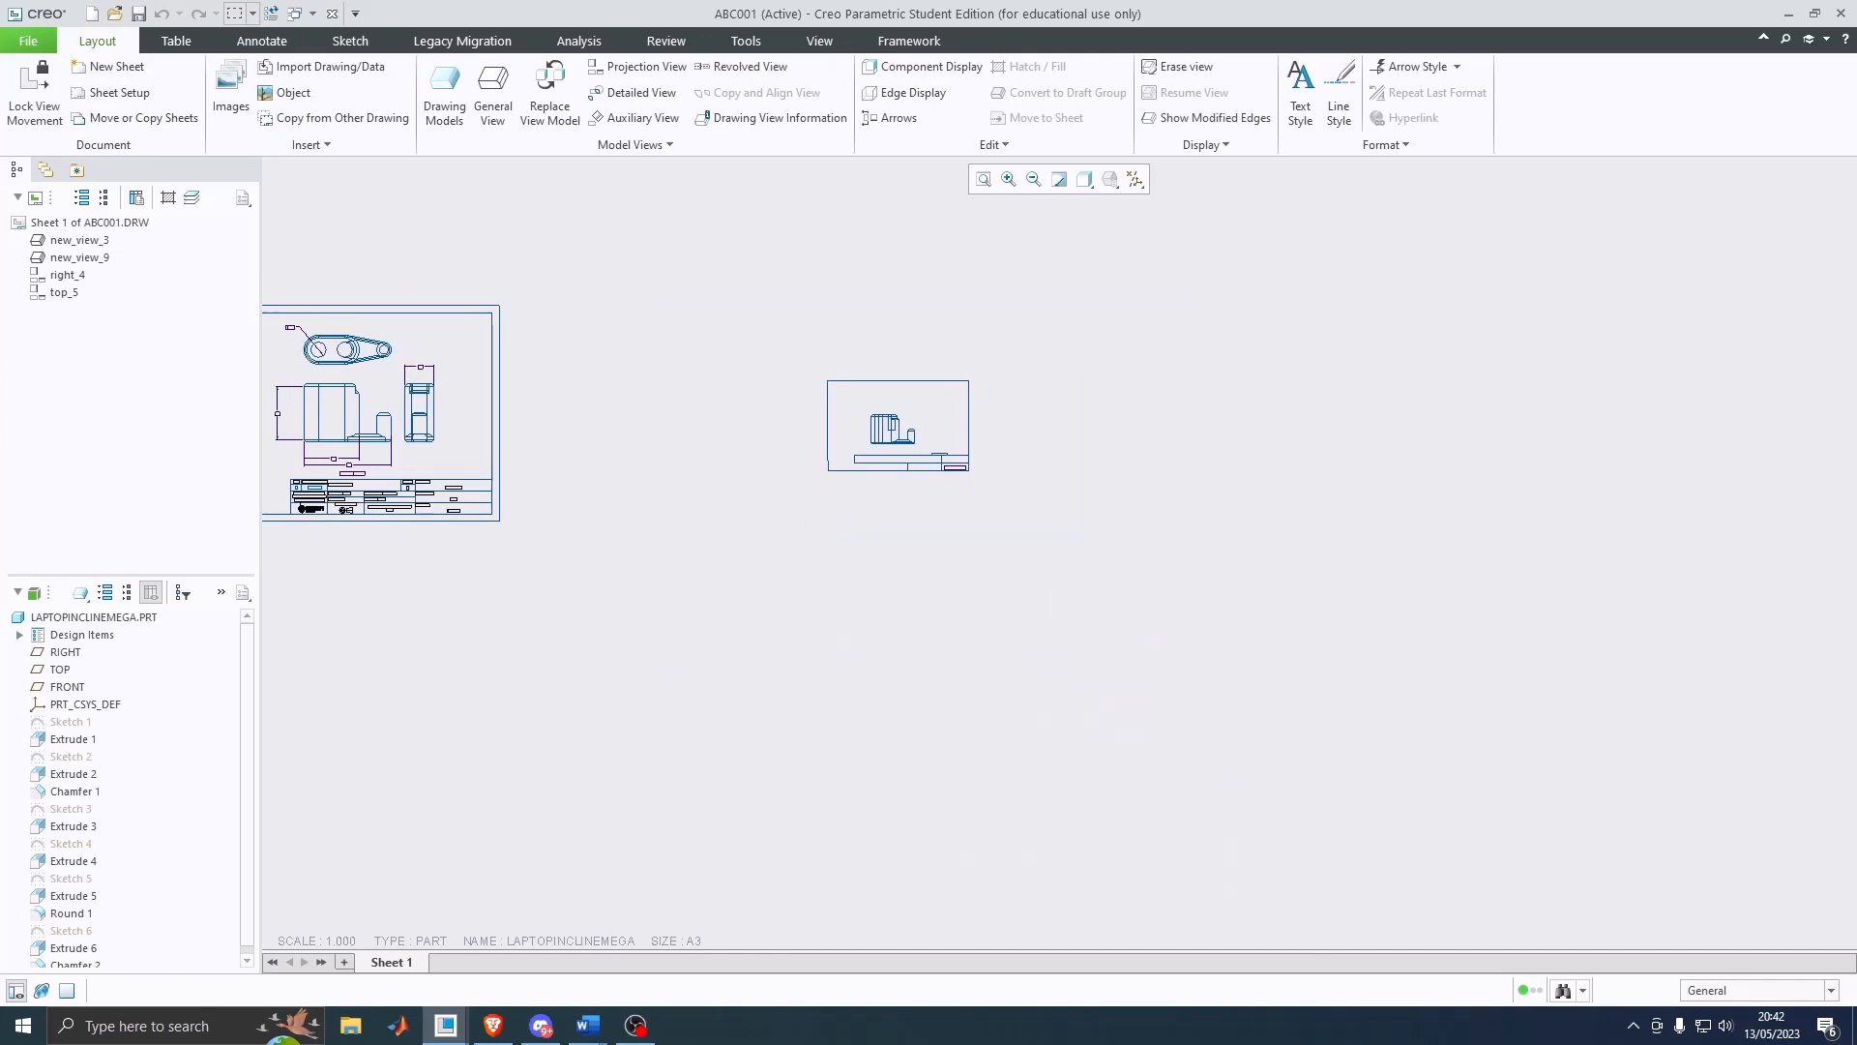
pyautogui.moveTo(705, 467); pyautogui.dragTo(1310, 509, button='middle')
pyautogui.scroll(2, 973, 488)
pyautogui.scroll(-7, 971, 463)
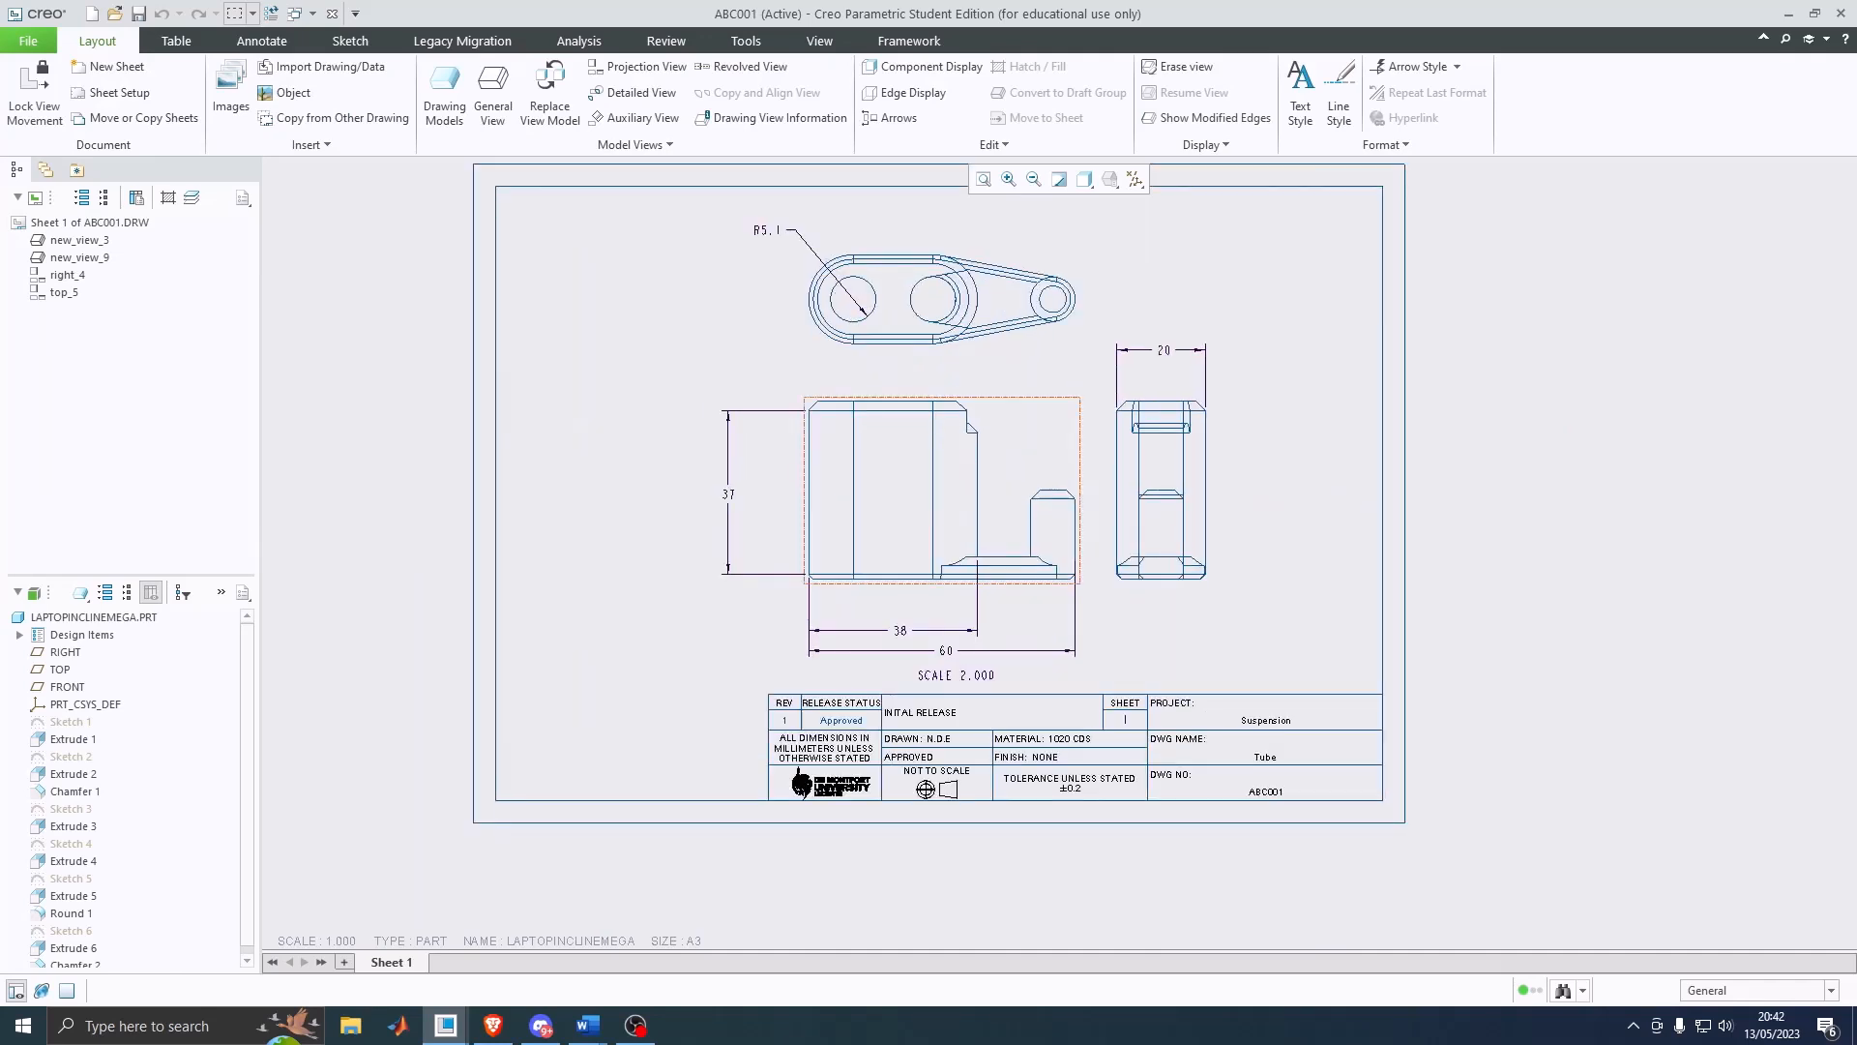
pyautogui.moveTo(1054, 432); pyautogui.dragTo(1045, 472, button='middle')
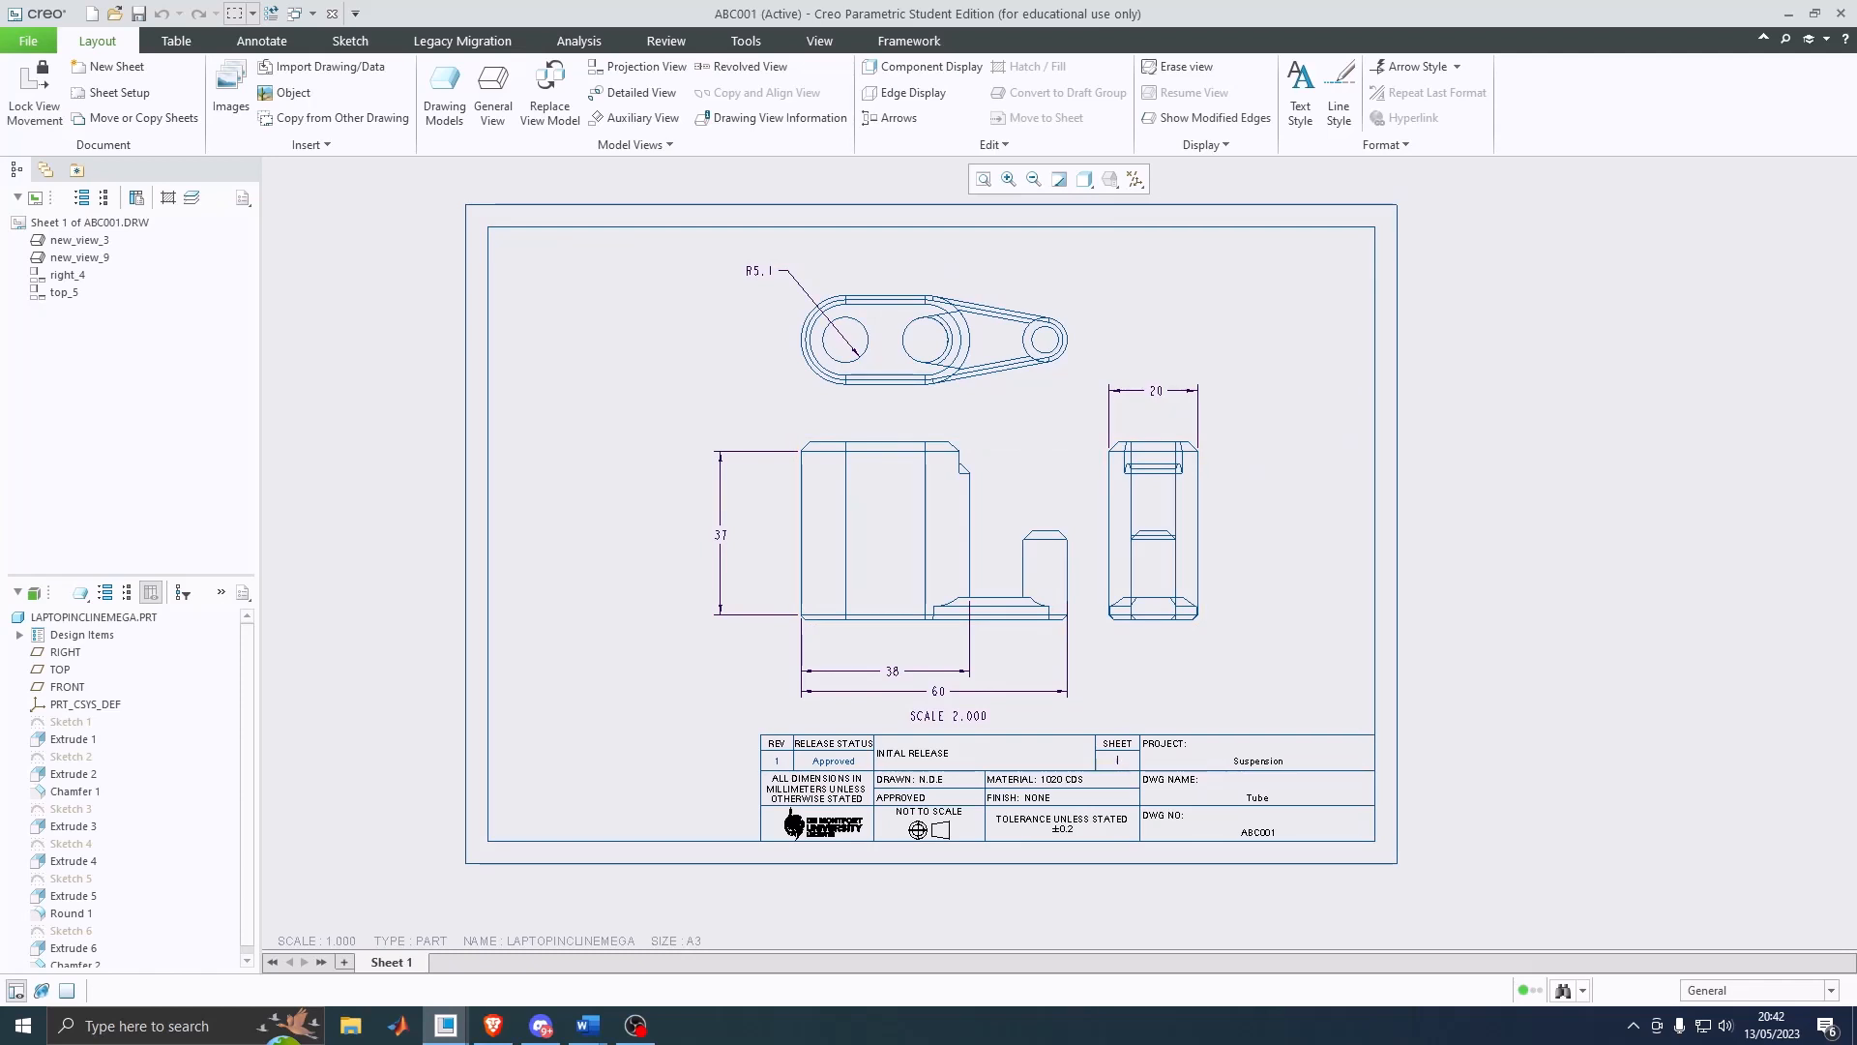
pyautogui.click(350, 41)
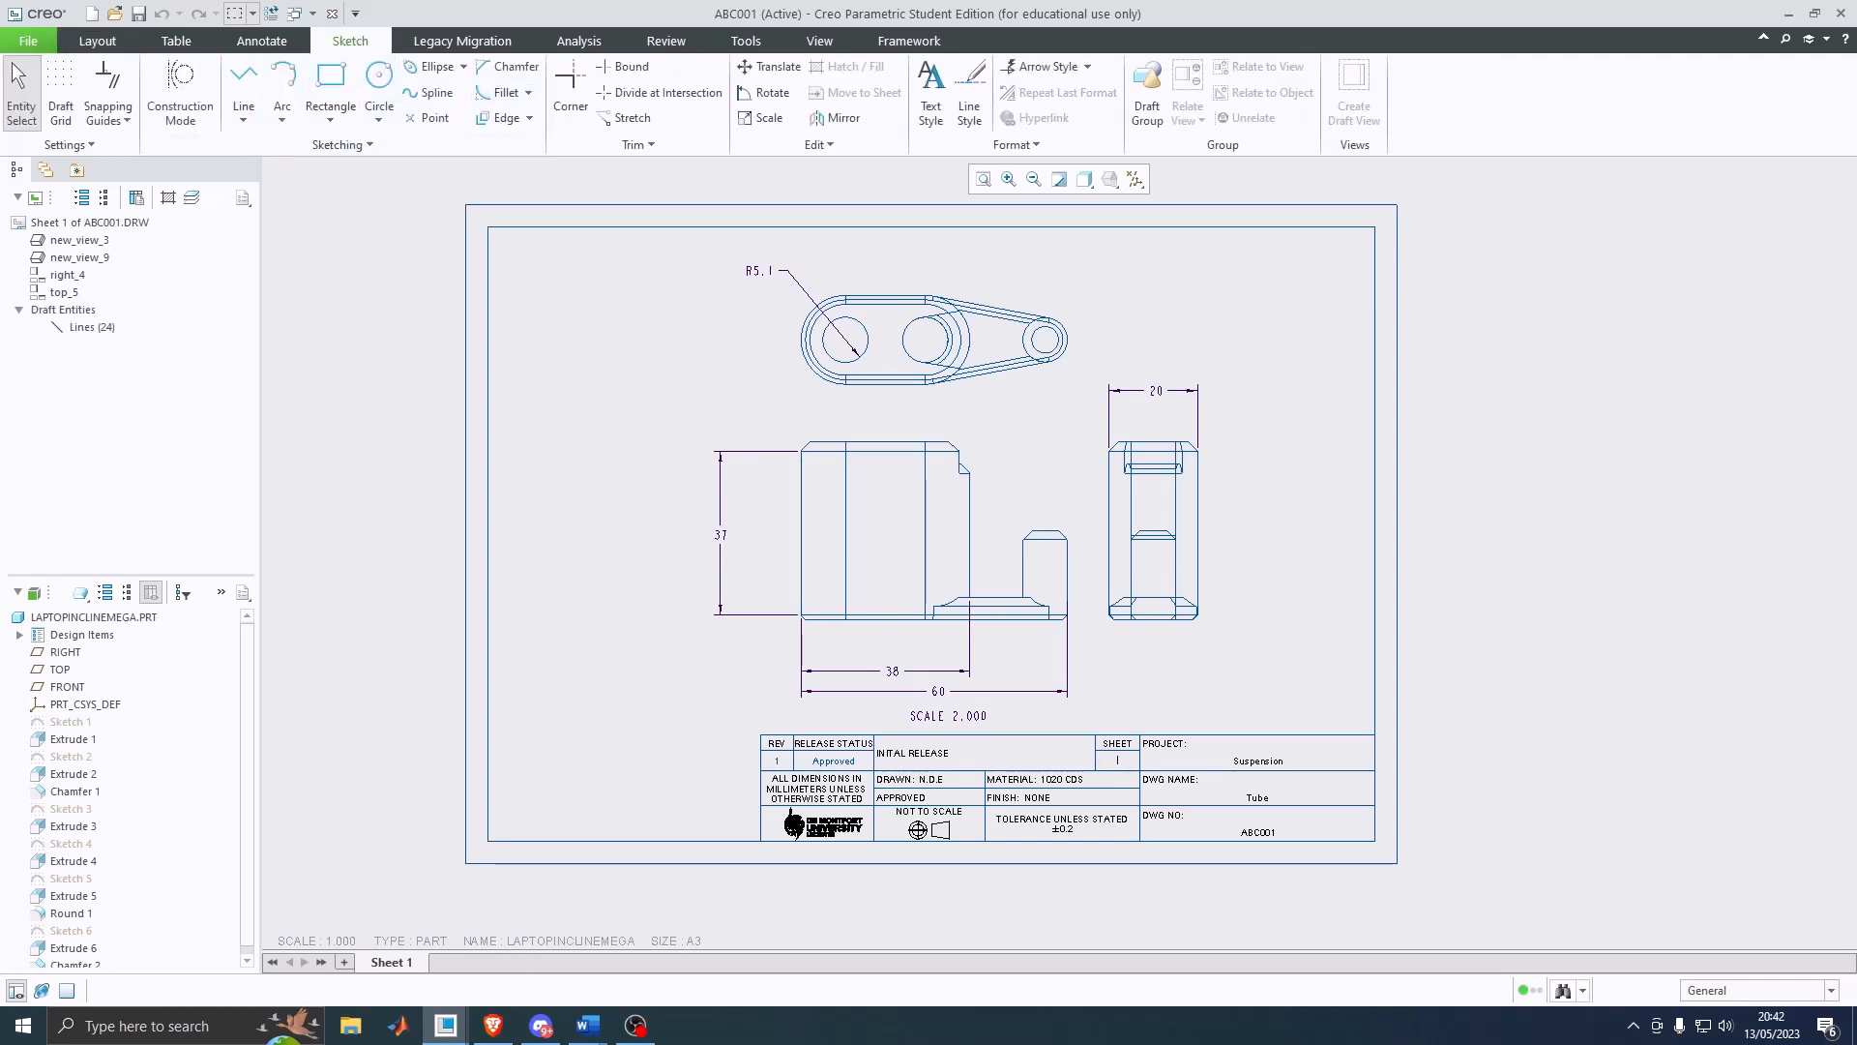